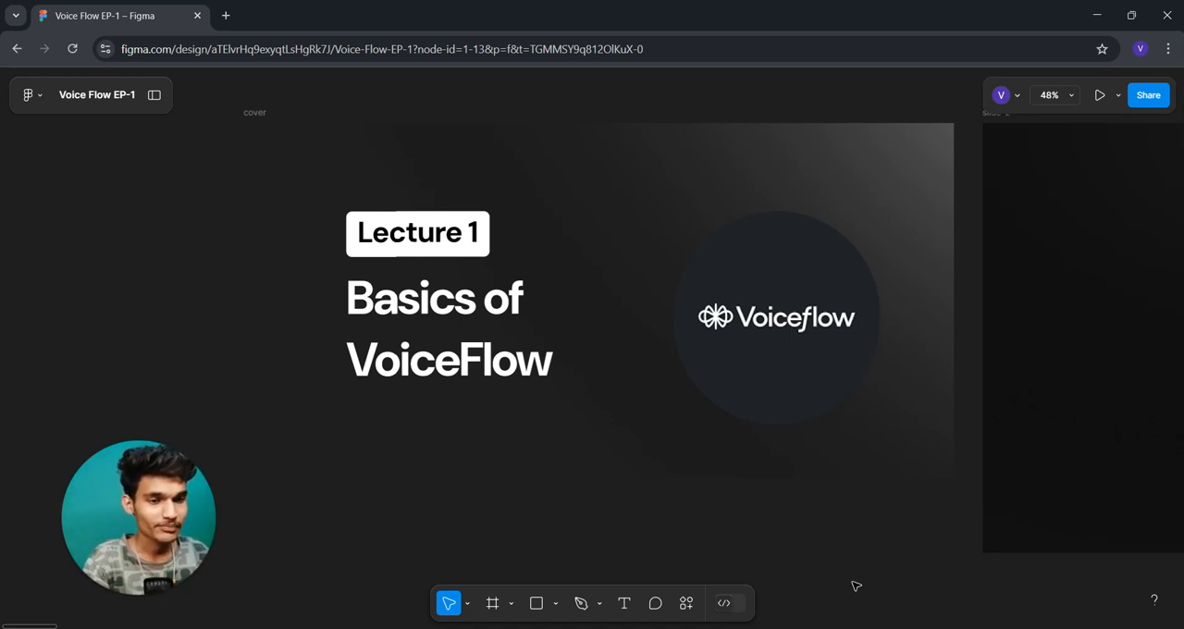
- Look through the course slides from the Lecture 1 cover to the lecture list
left_click_drag(988, 585, 484, 596)
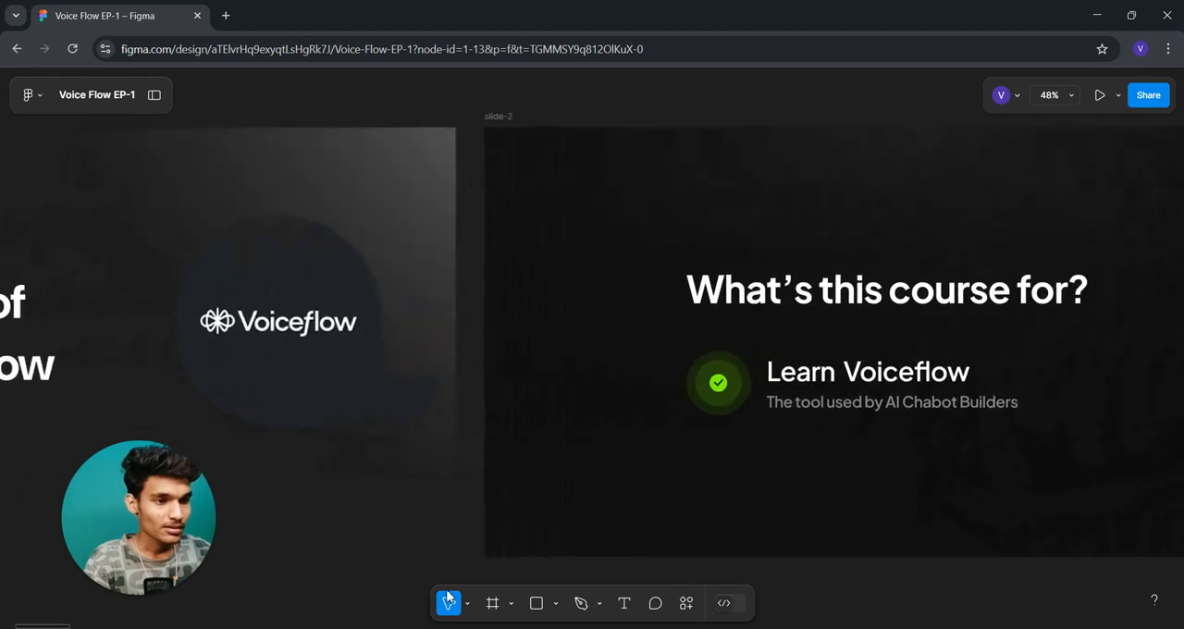
left_click_drag(748, 579, 639, 581)
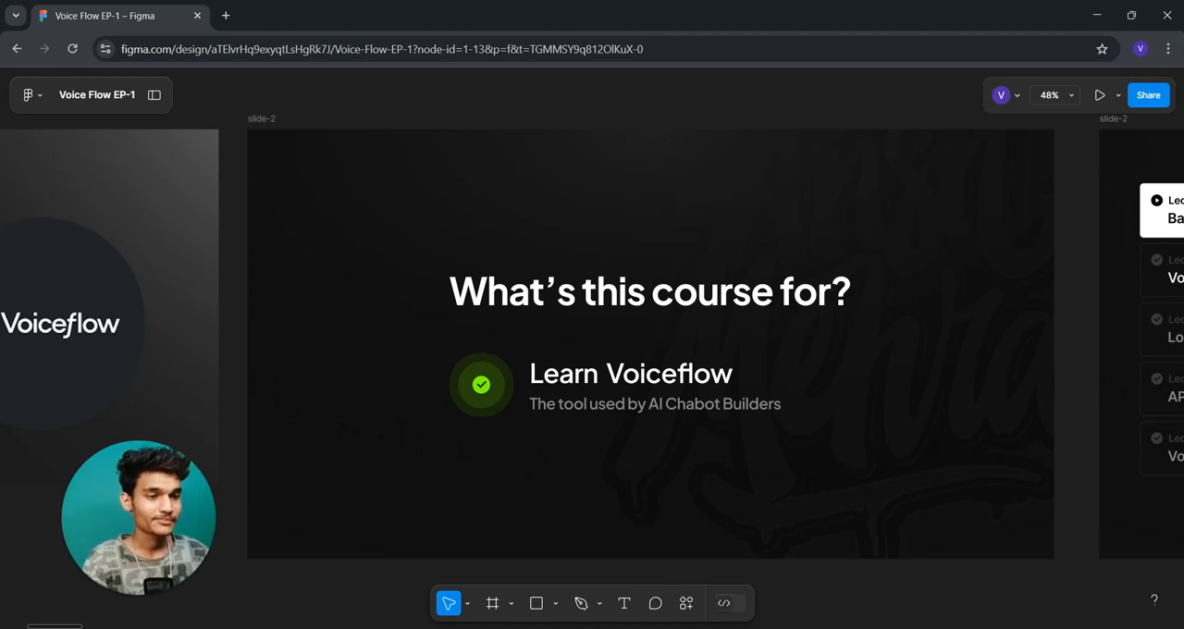
left_click_drag(872, 570, 293, 582)
left_click_drag(788, 578, 616, 579)
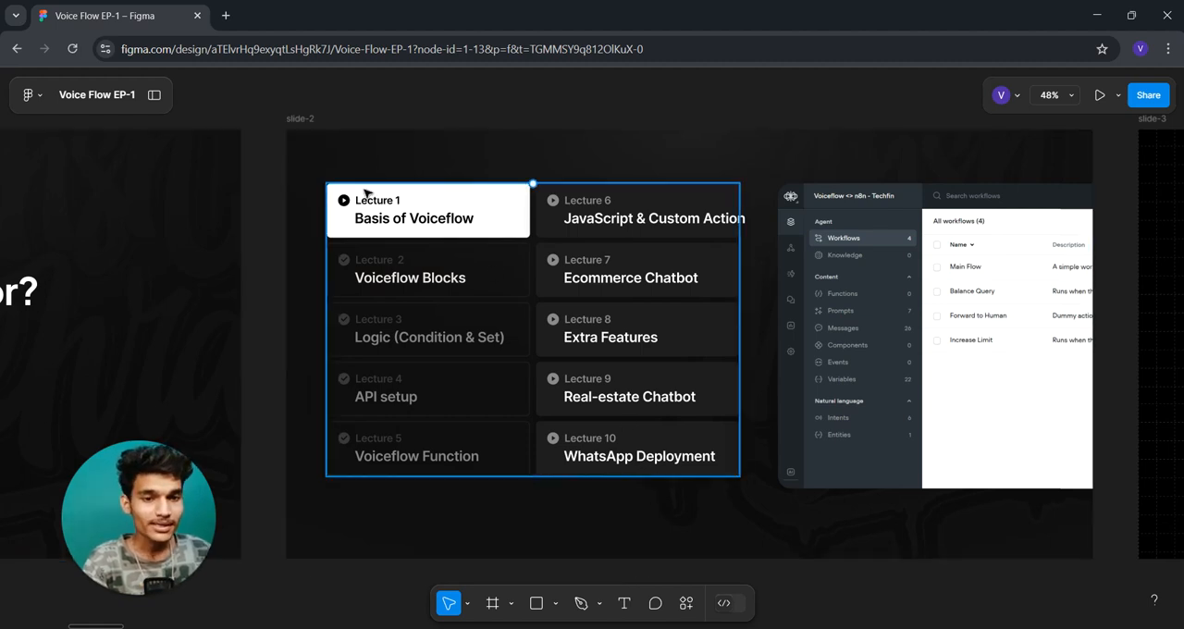
- Switch to a new browser tab and open the voiceflow.com website
left_click(226, 14)
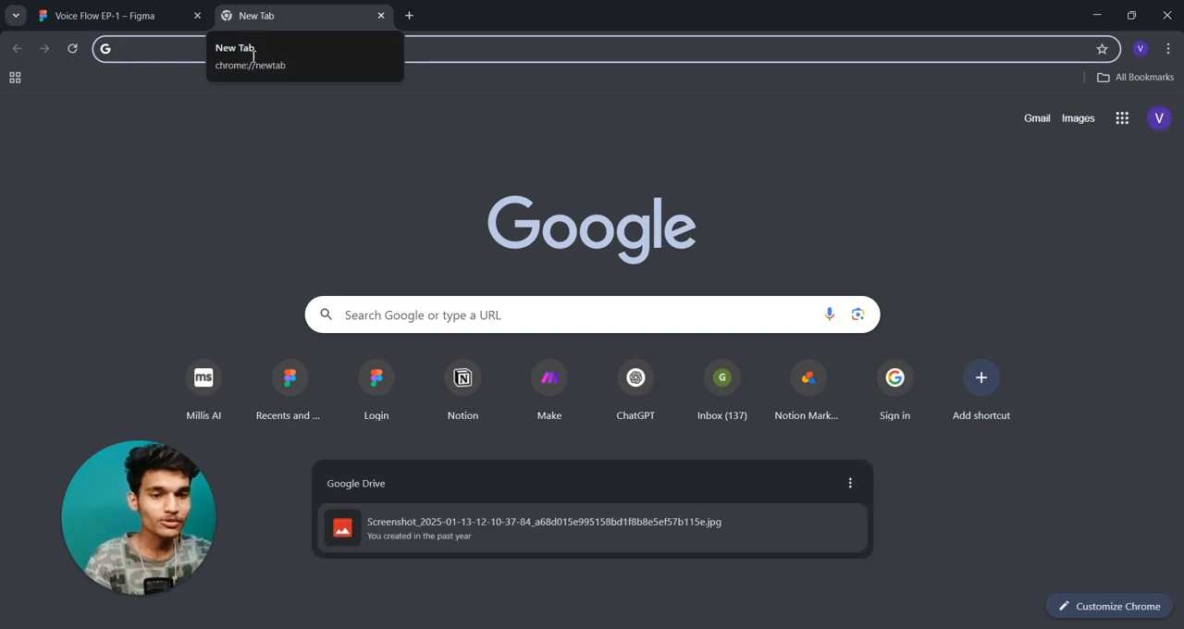
type("voic")
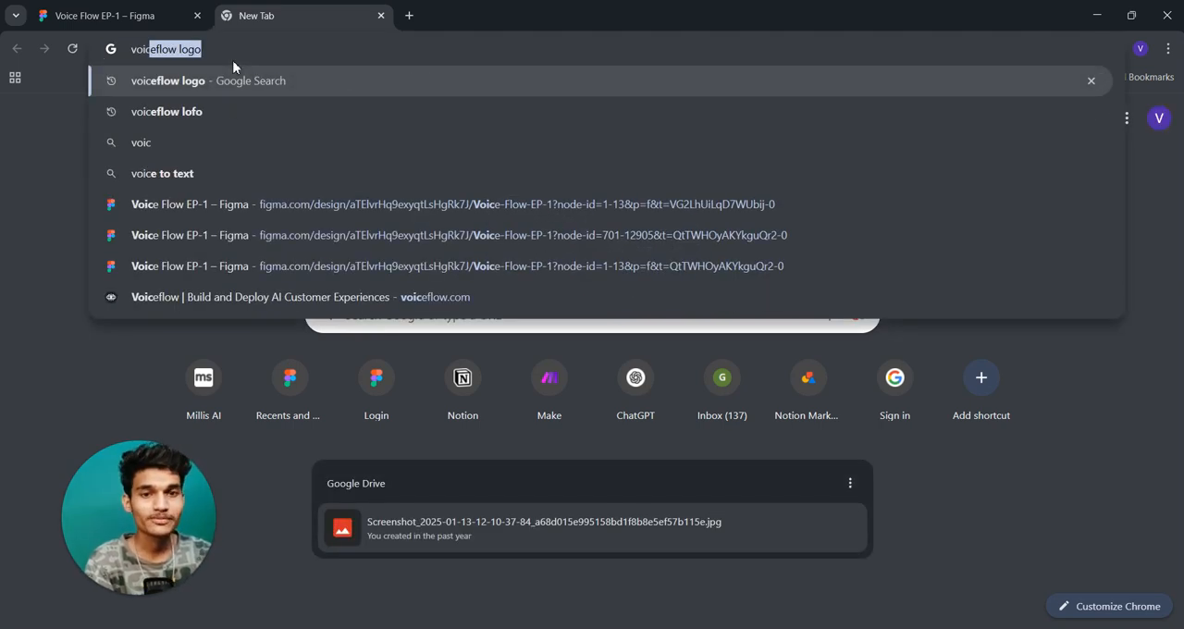
type("efl")
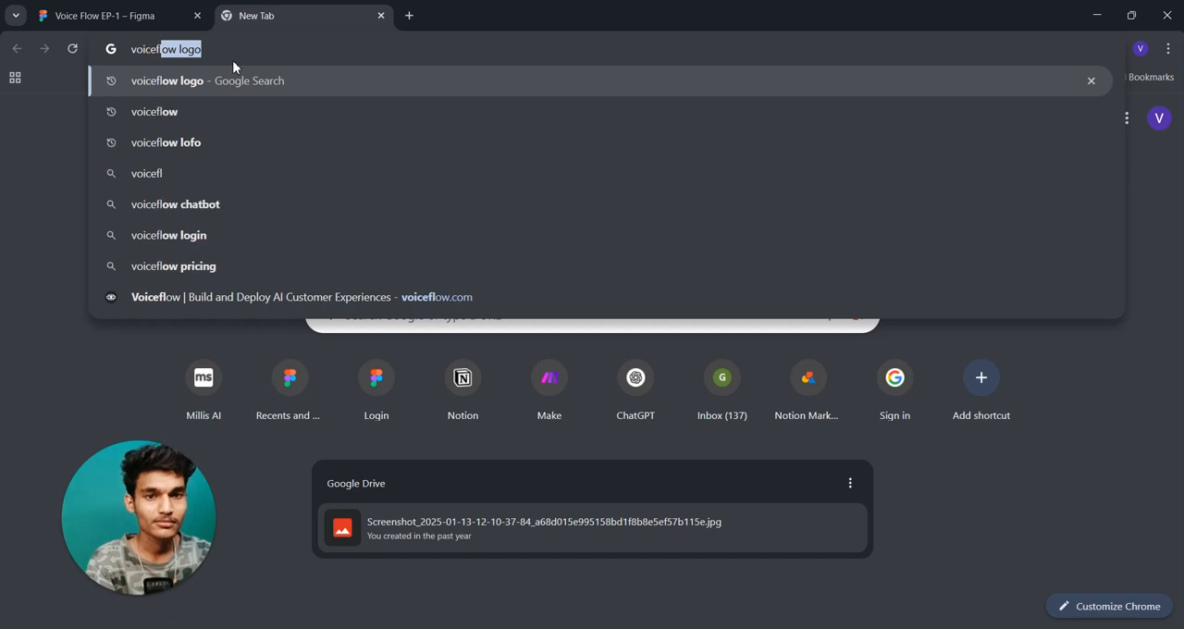
type("ow.com")
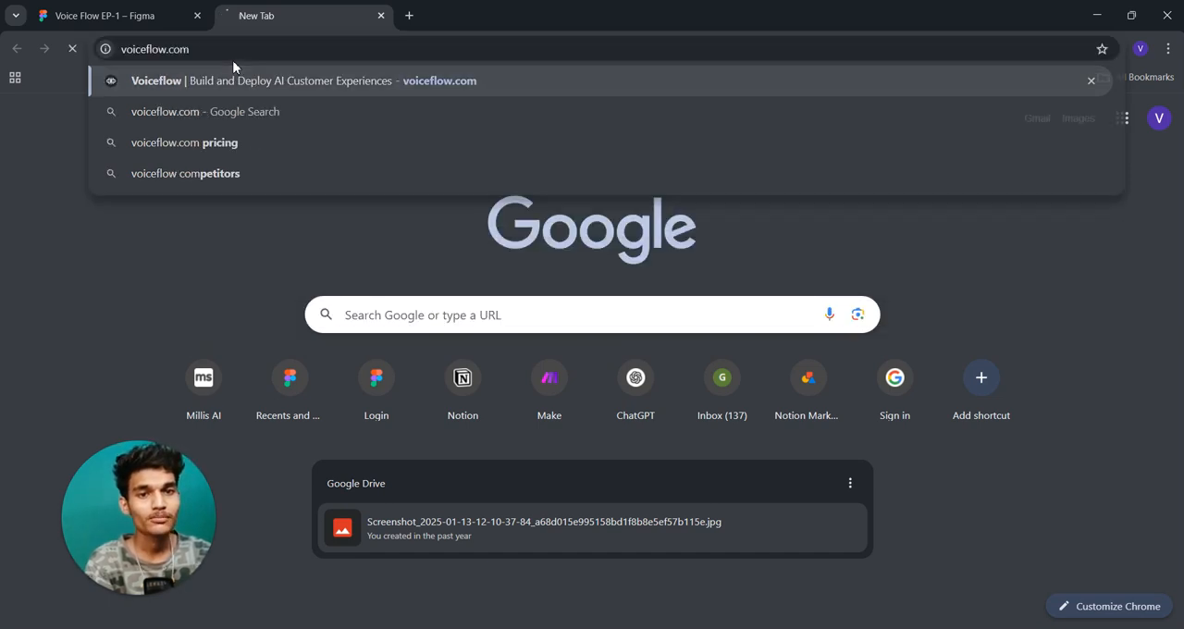
key("Return")
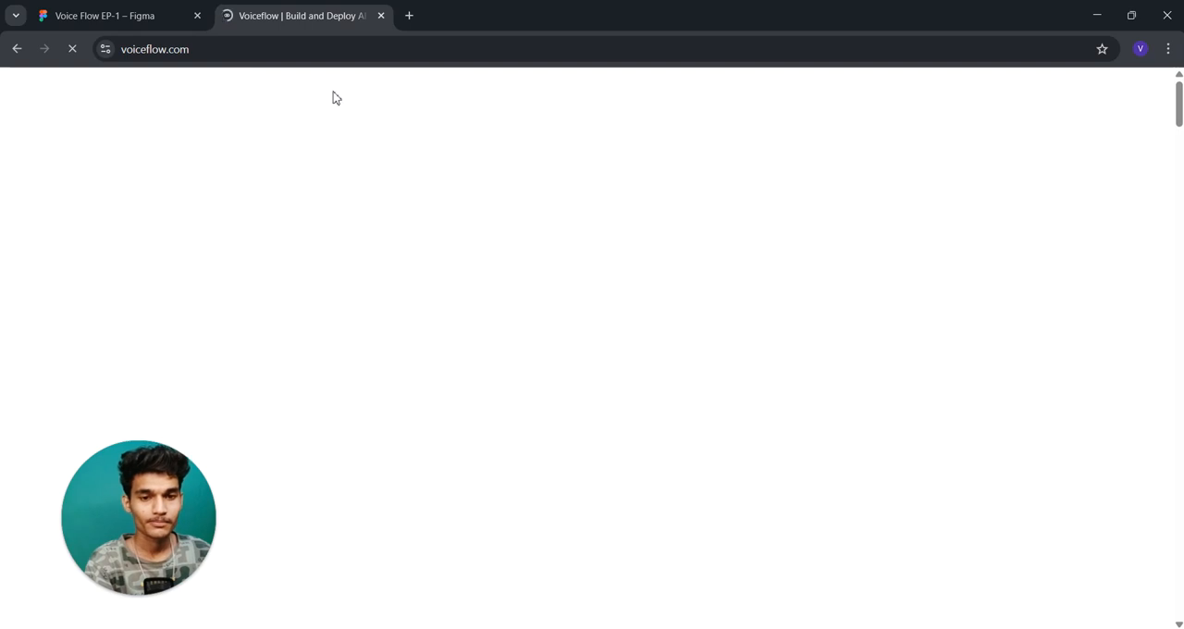
mouse_move(276, 91)
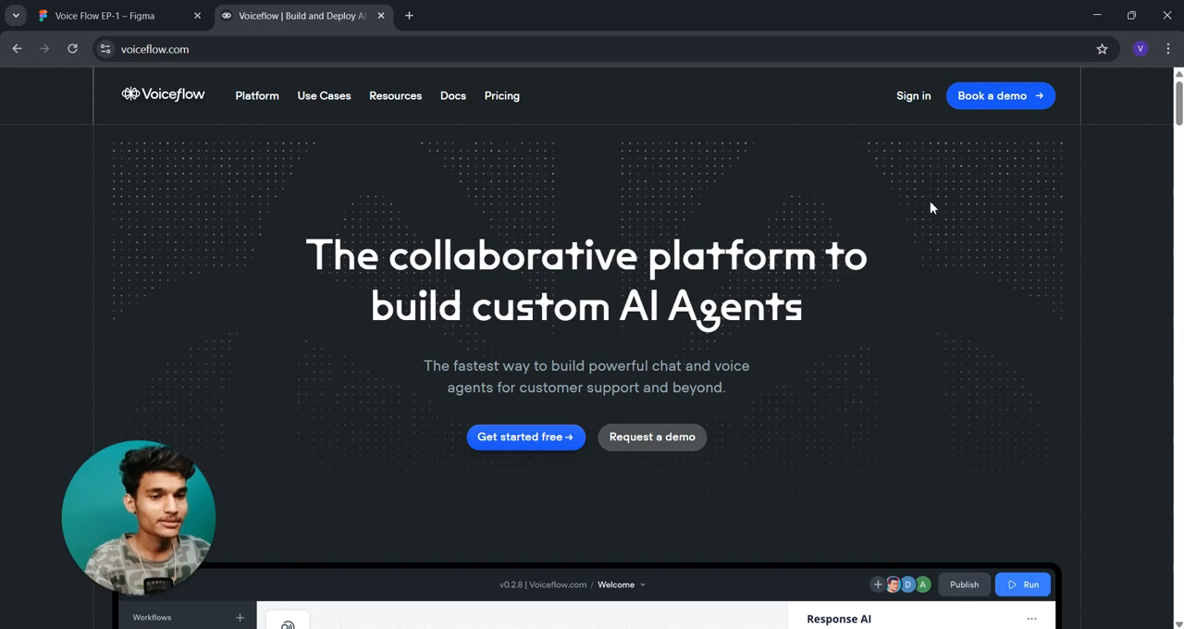
left_click(1011, 109)
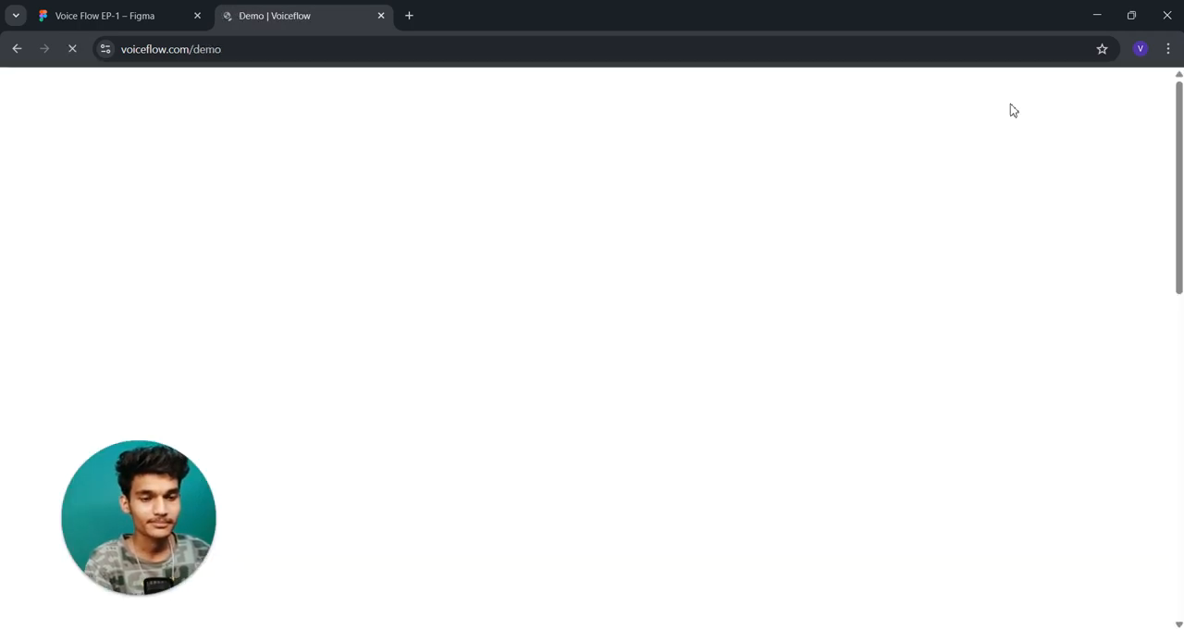
scroll(621, 282, "down", 5)
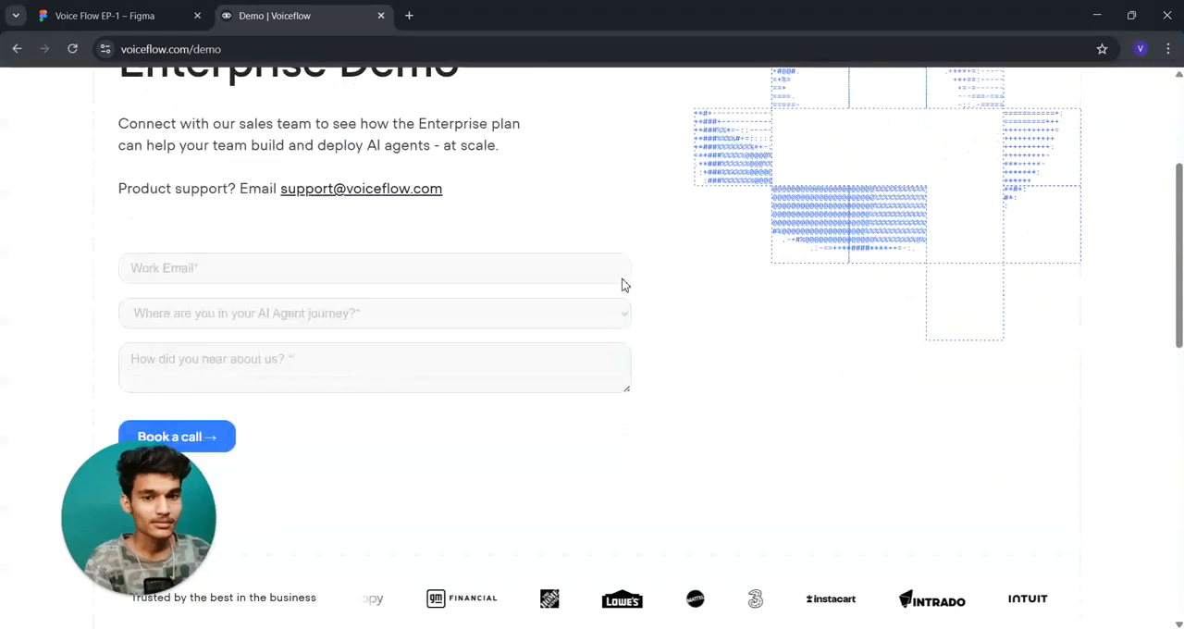
scroll(611, 278, "up", 5)
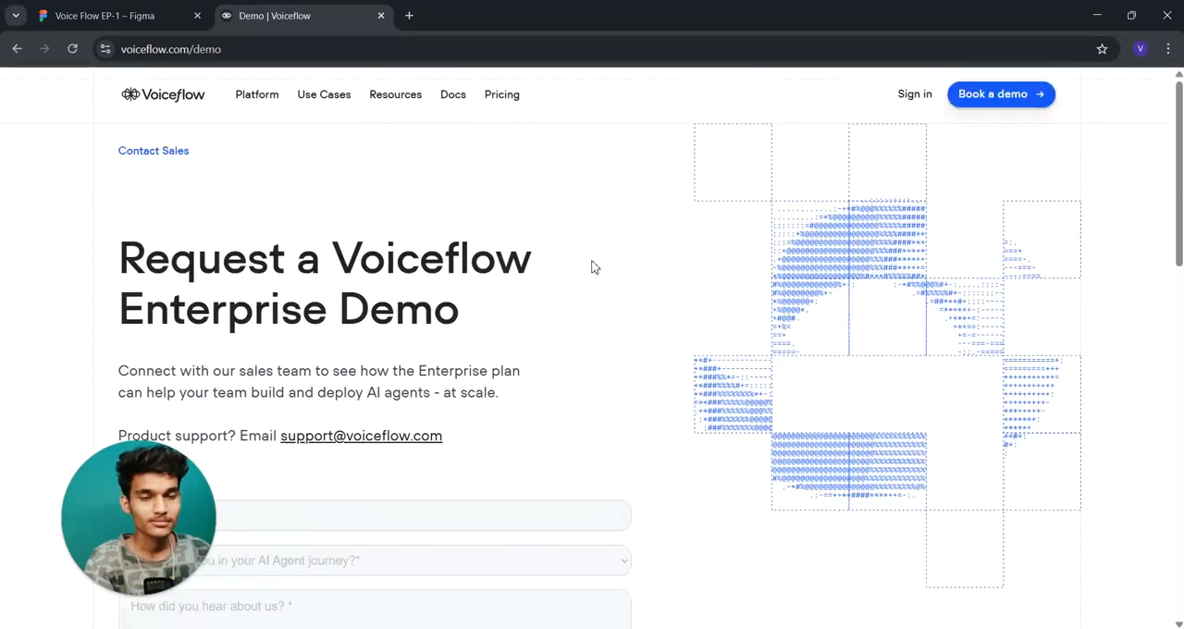
left_click(9, 48)
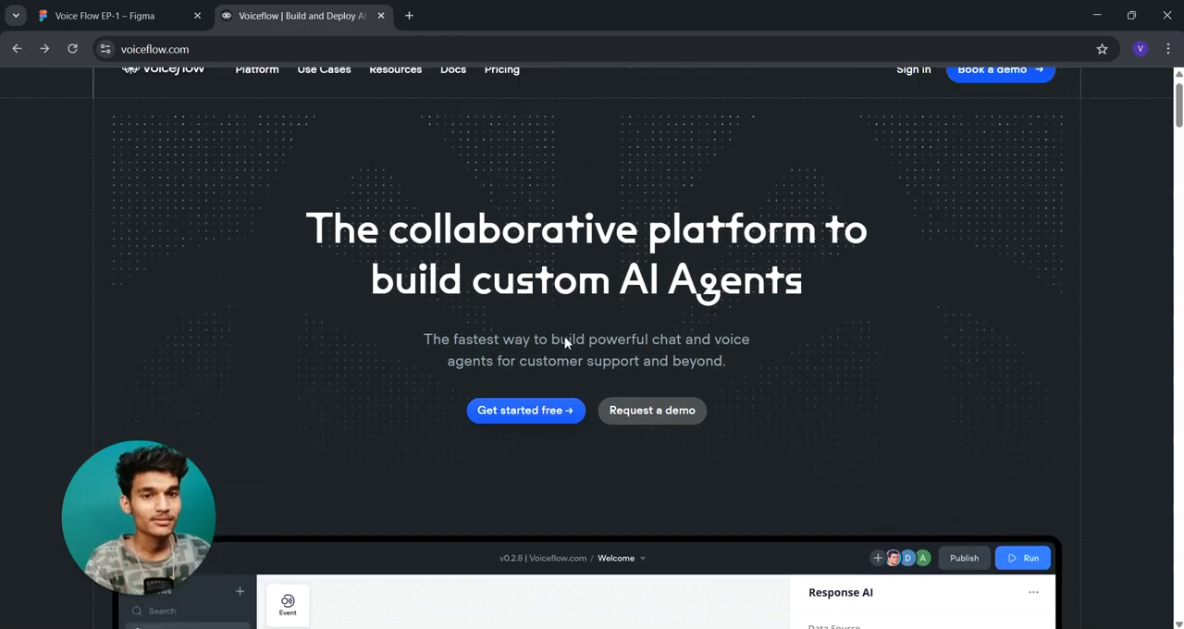
- Look over the Voiceflow home page and go to the free account sign-up form
scroll(584, 361, "down", 10)
scroll(585, 360, "up", 6)
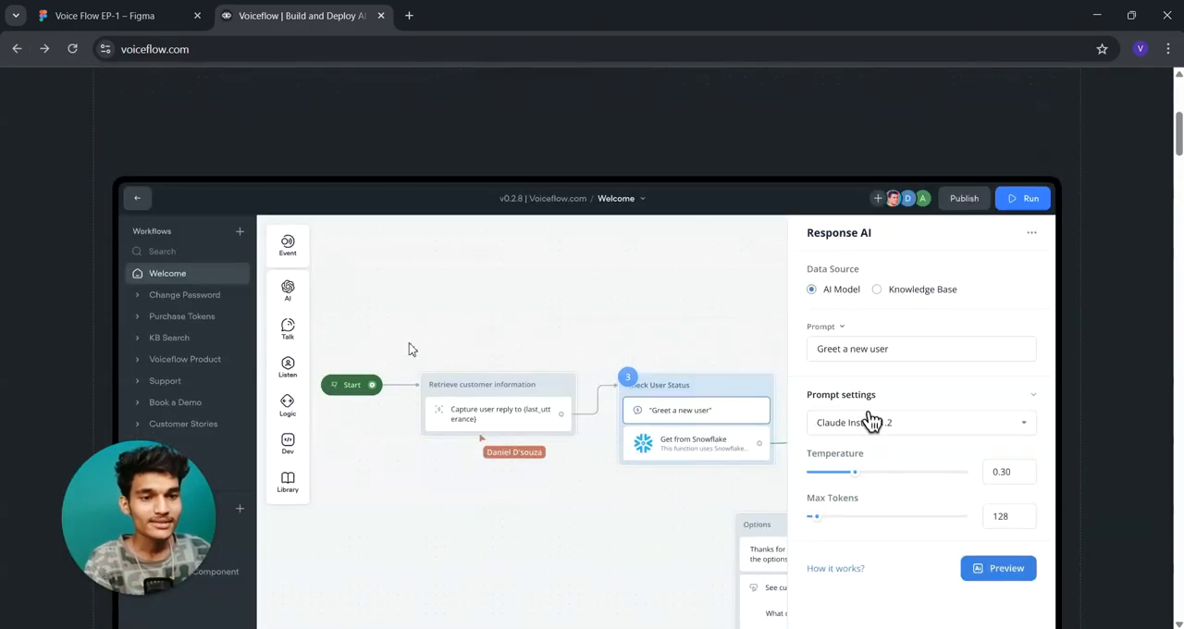
scroll(431, 349, "down", 1)
scroll(431, 349, "up", 5)
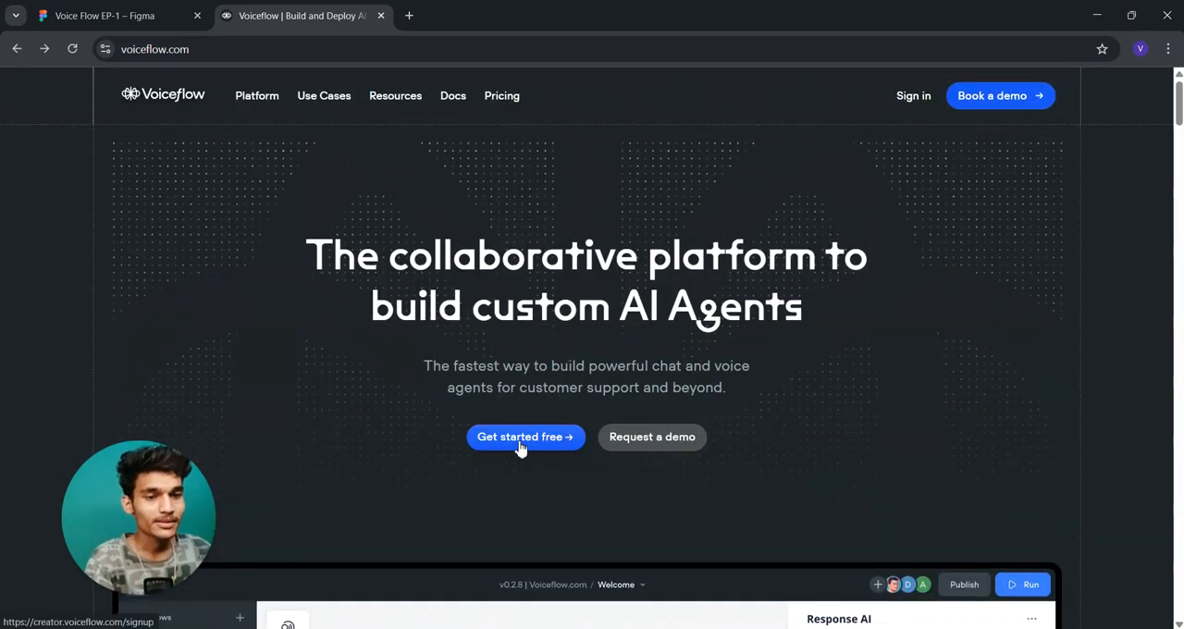
left_click(519, 444)
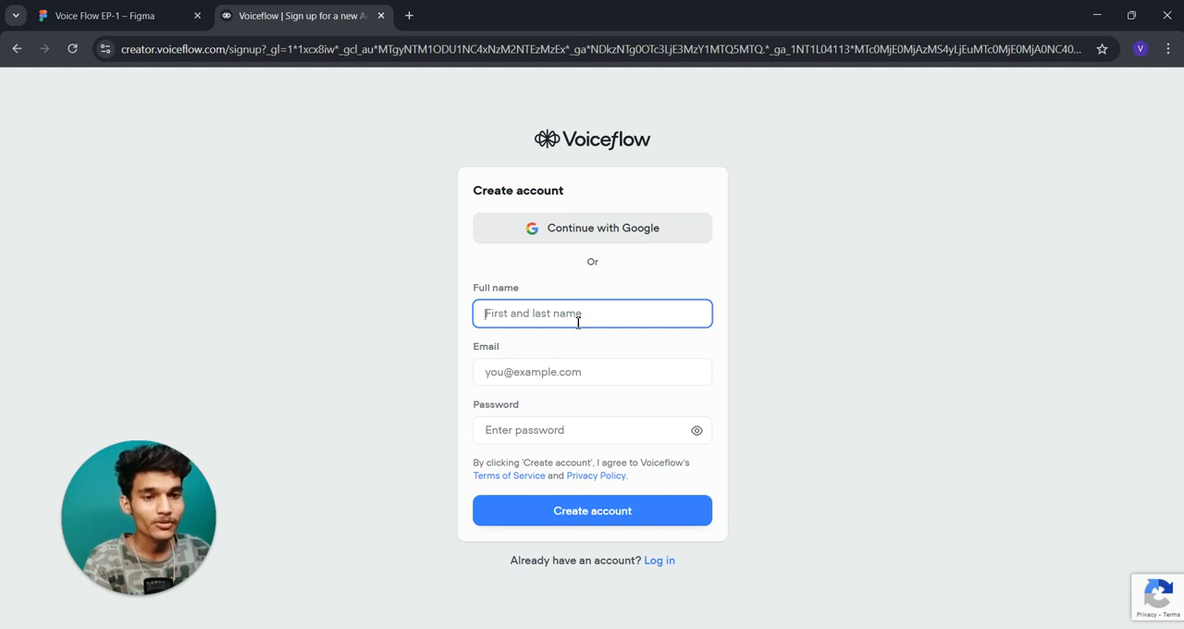
- Enter the account holder's full name in the Create account form
left_click(532, 372)
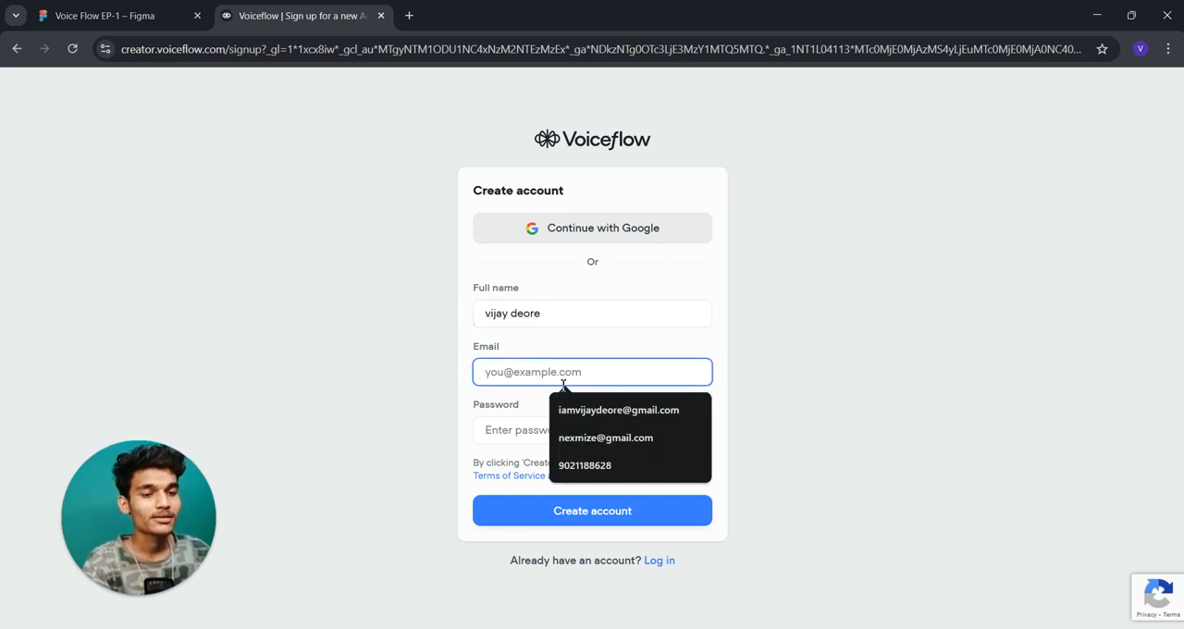
left_click(905, 334)
left_click(492, 374)
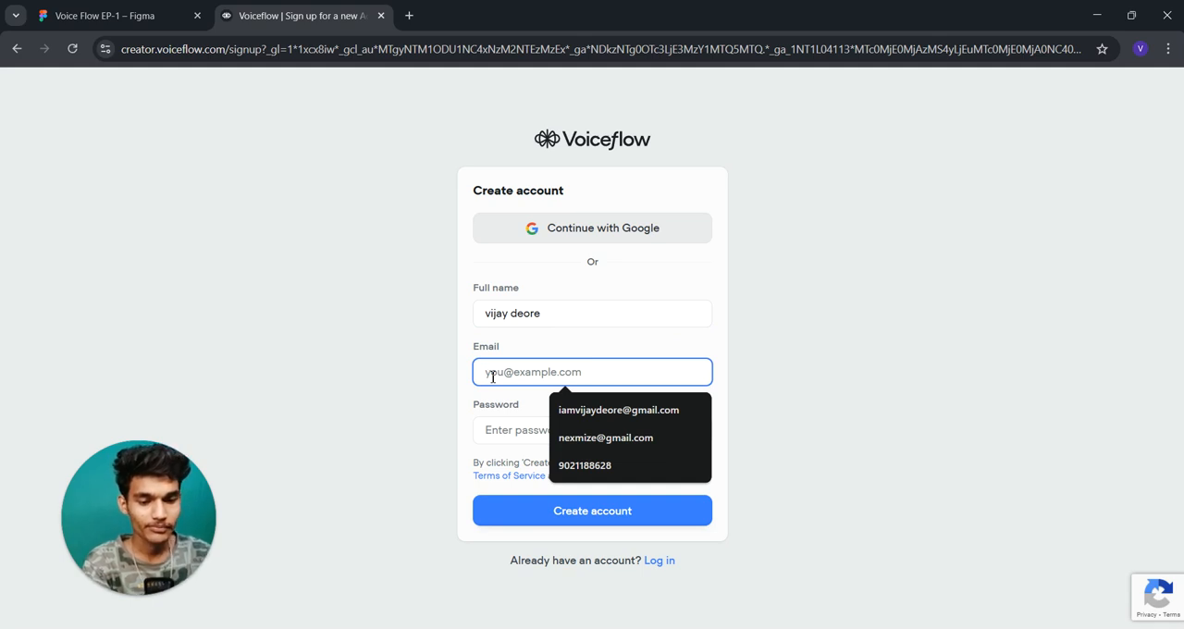
type("a")
key("BackSpace")
type("sidu")
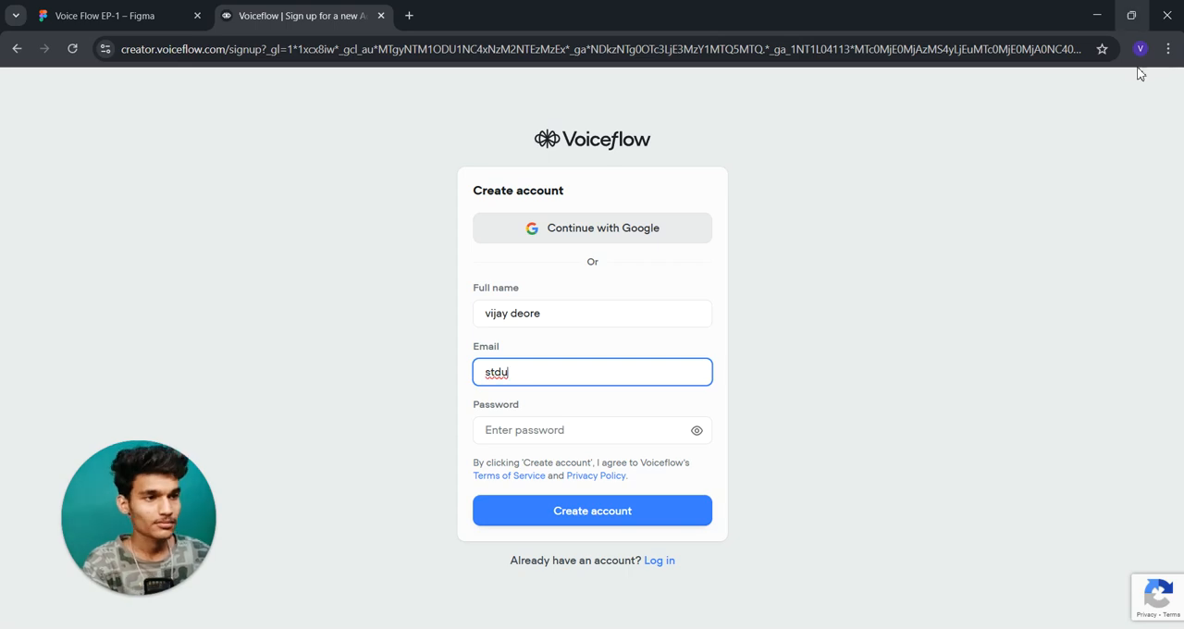
left_click(1141, 51)
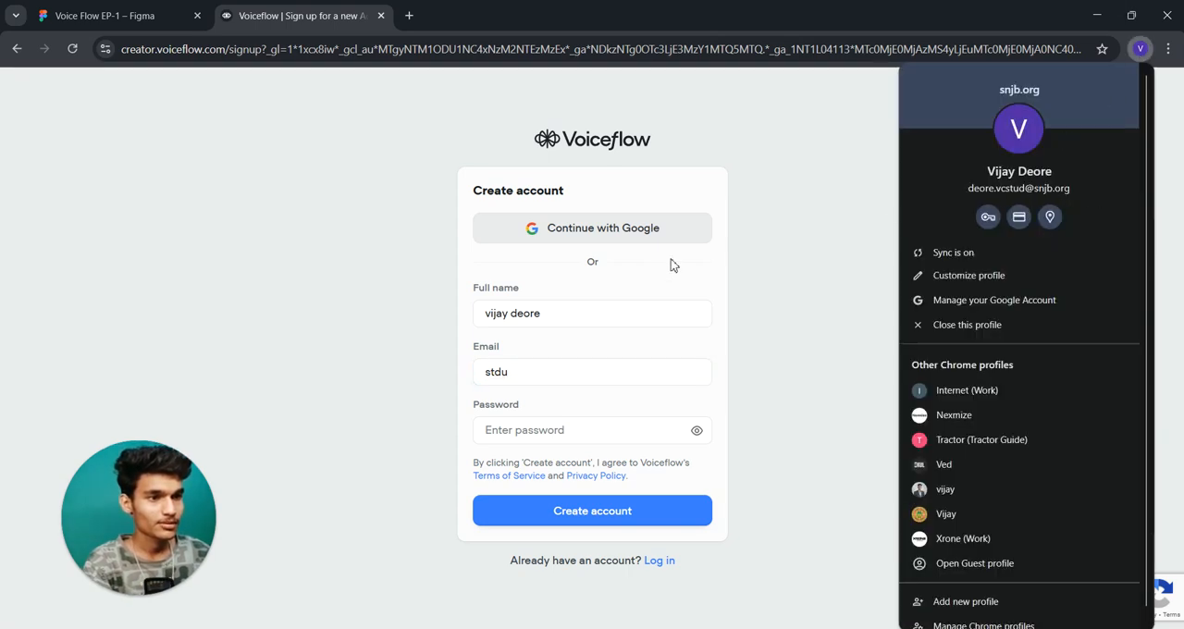
left_click_drag(562, 373, 453, 378)
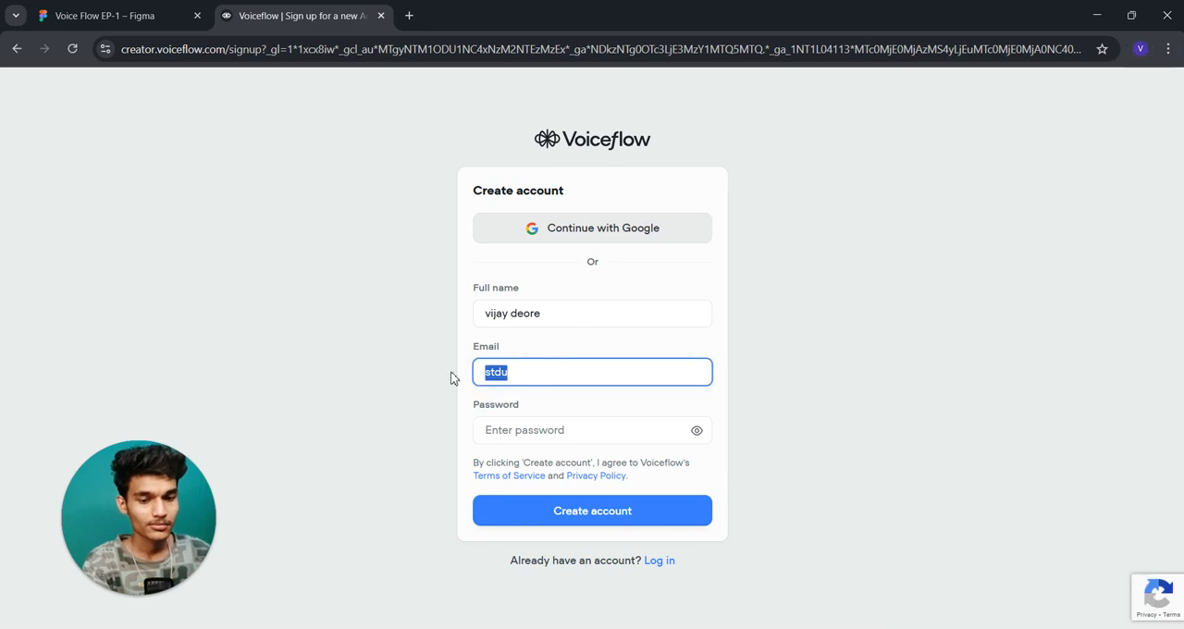
key("BackSpace")
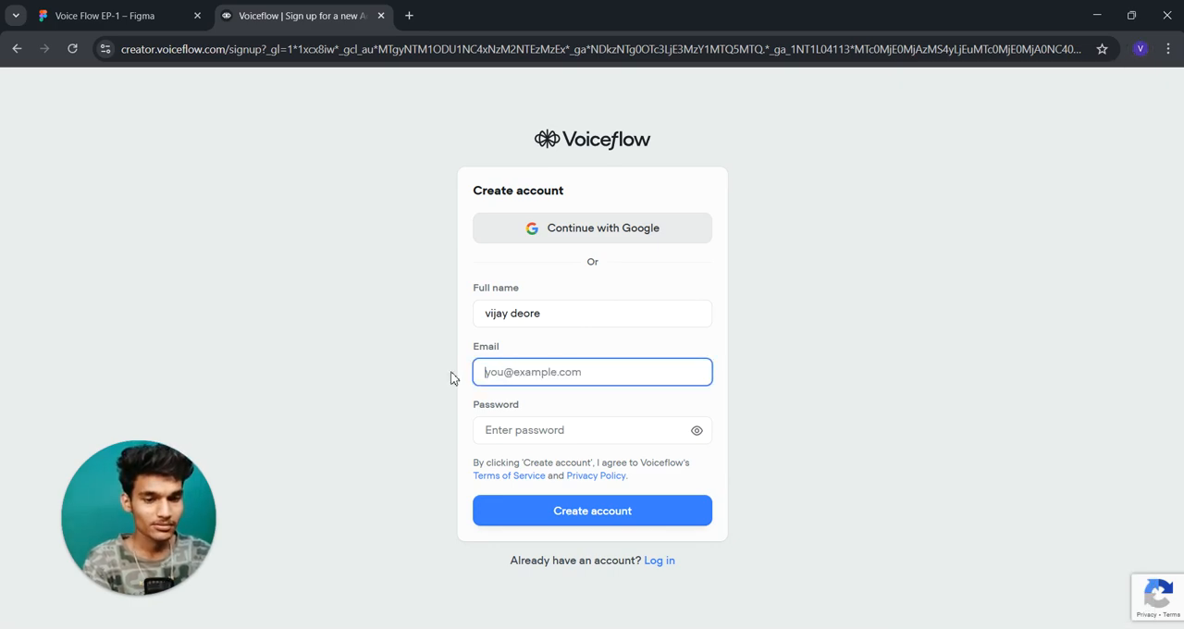
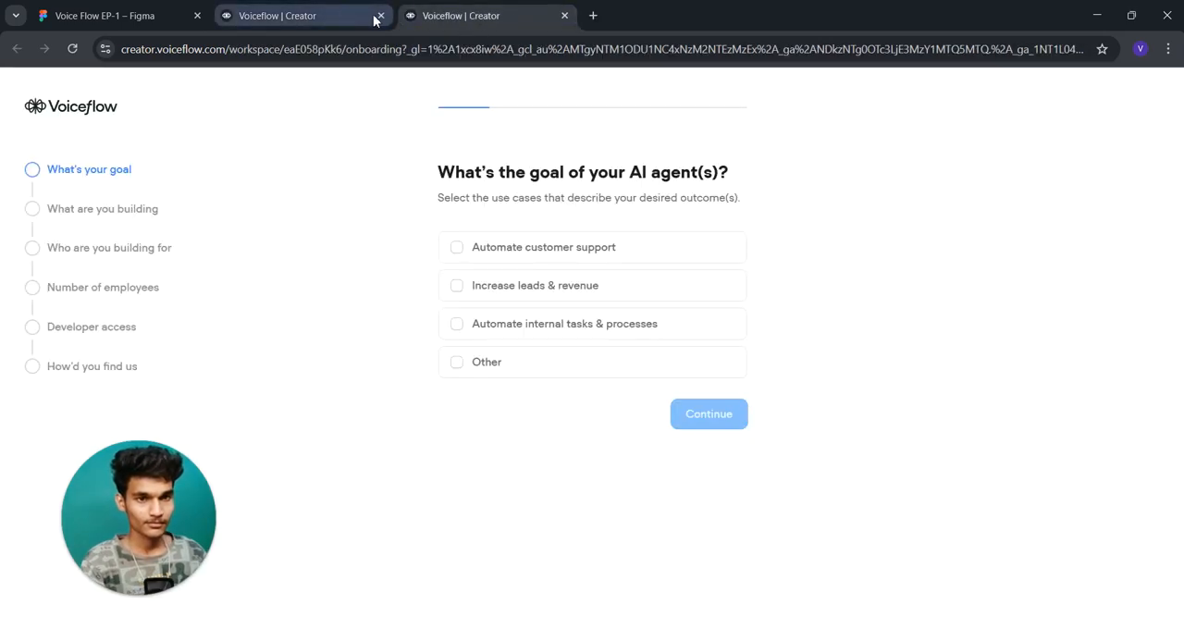
- Enter the account email in the sign-up form and close the duplicate Voiceflow tab once onboarding has opened
left_click(381, 15)
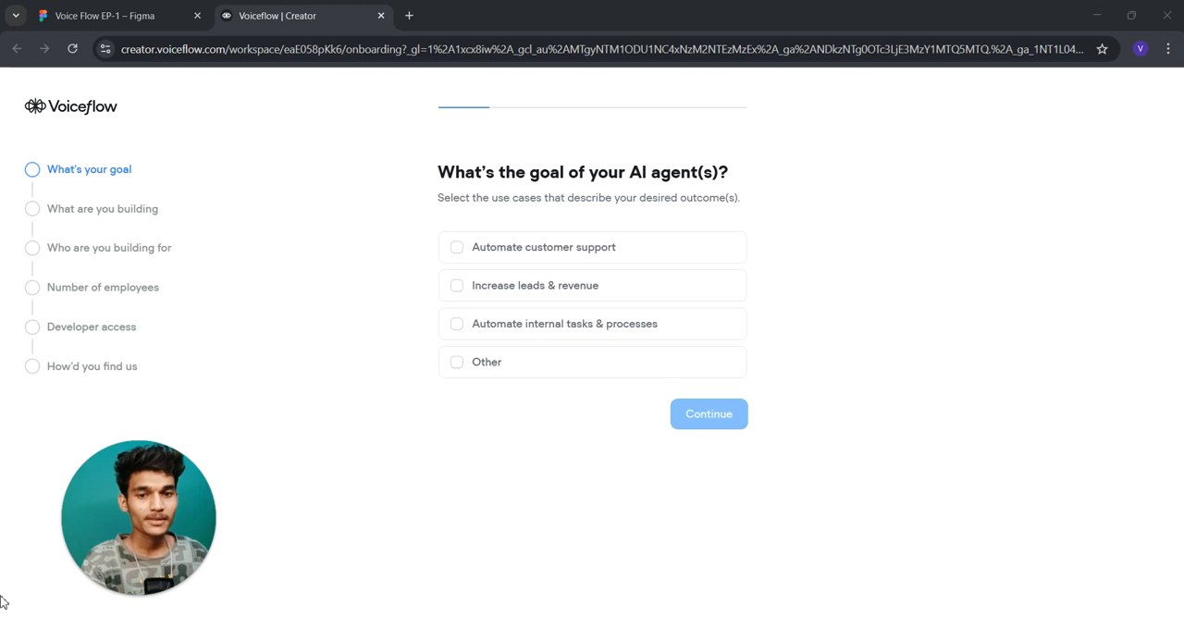
- Answer the onboarding questions, choosing Automate customer support, the Chat interface and No for earlier use of agent building tools
left_click(524, 262)
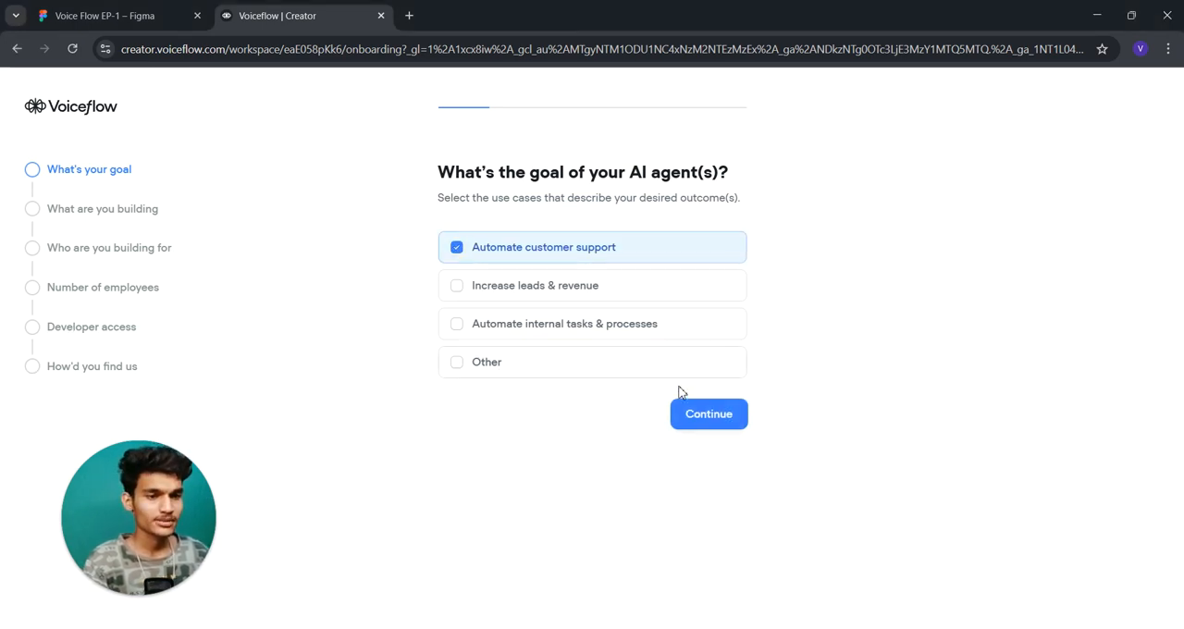
left_click(703, 418)
left_click(497, 260)
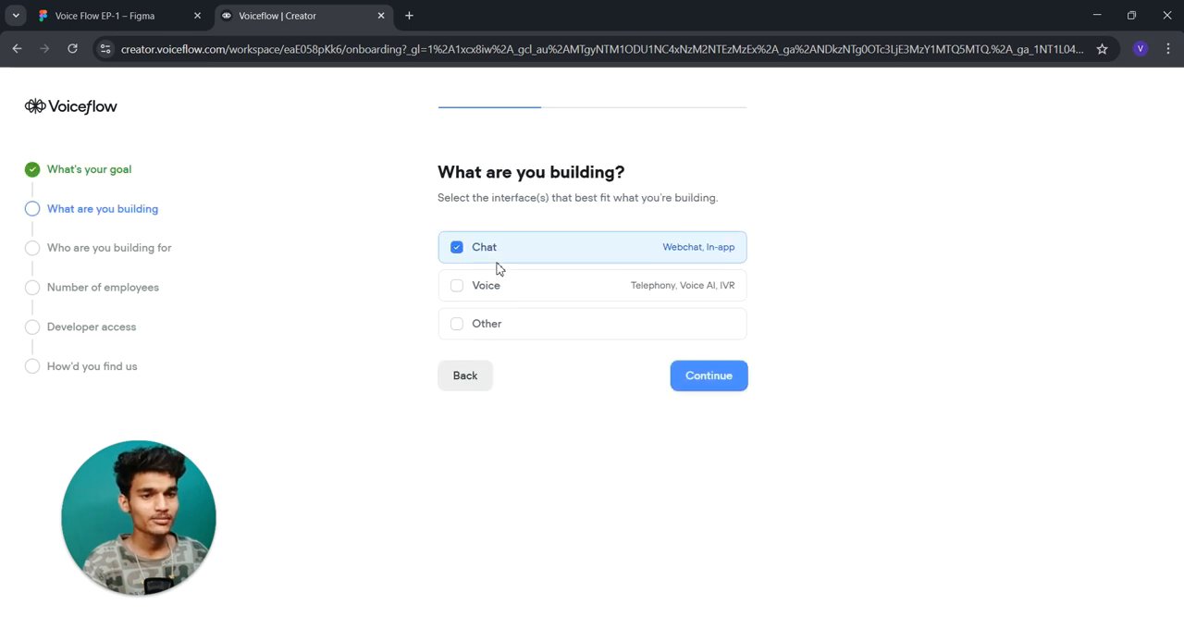
left_click(700, 375)
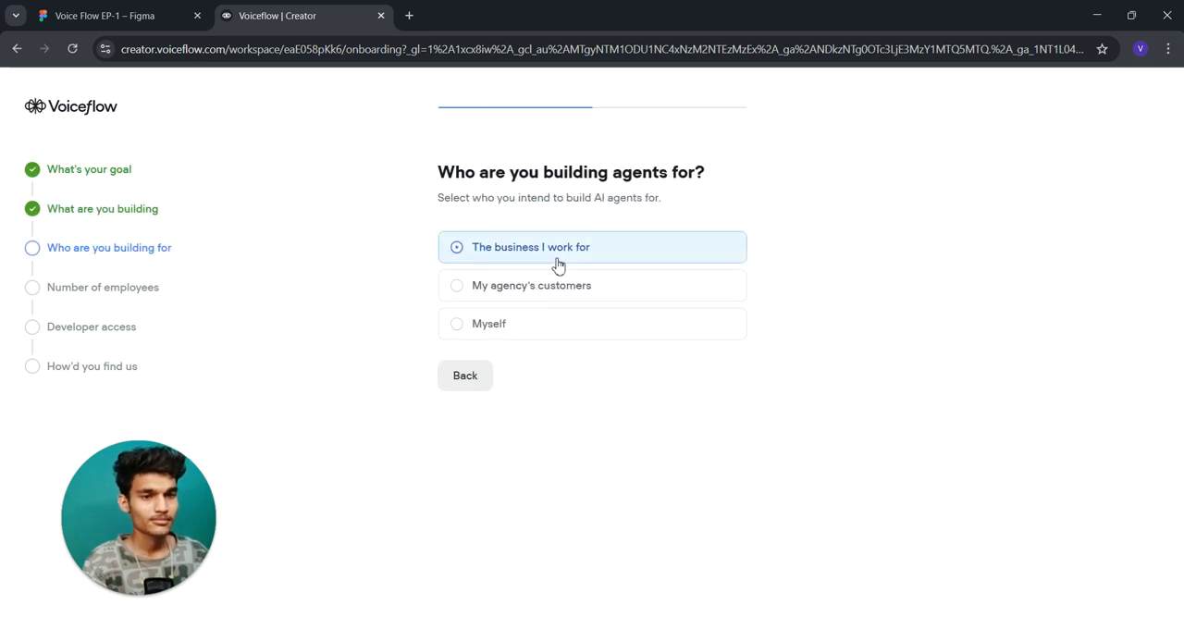
left_click(462, 309)
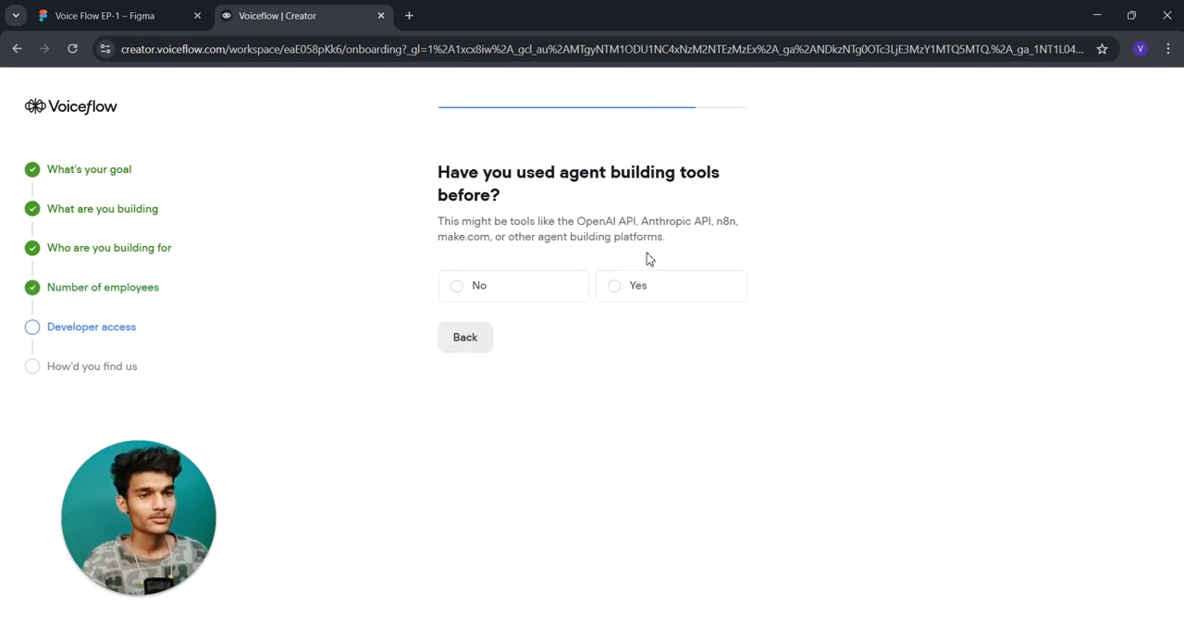
left_click(515, 291)
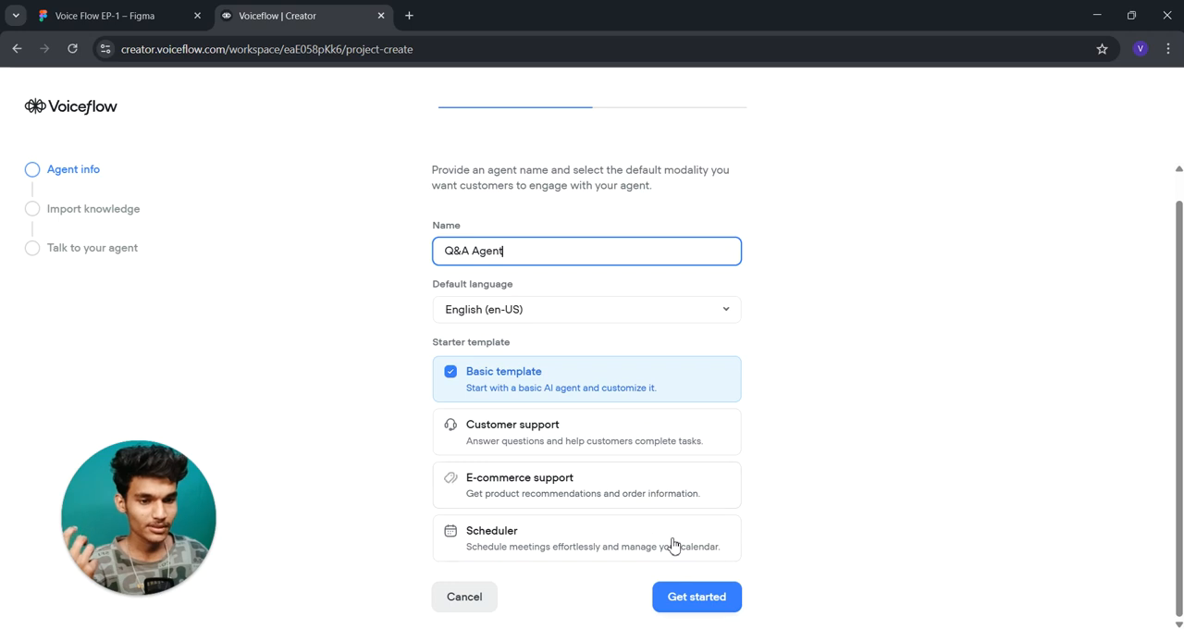
- Create the English (en-US) agent "Q&A Agent" from the Basic template and import the voiceflow.com webpage as its knowledge
left_click(698, 599)
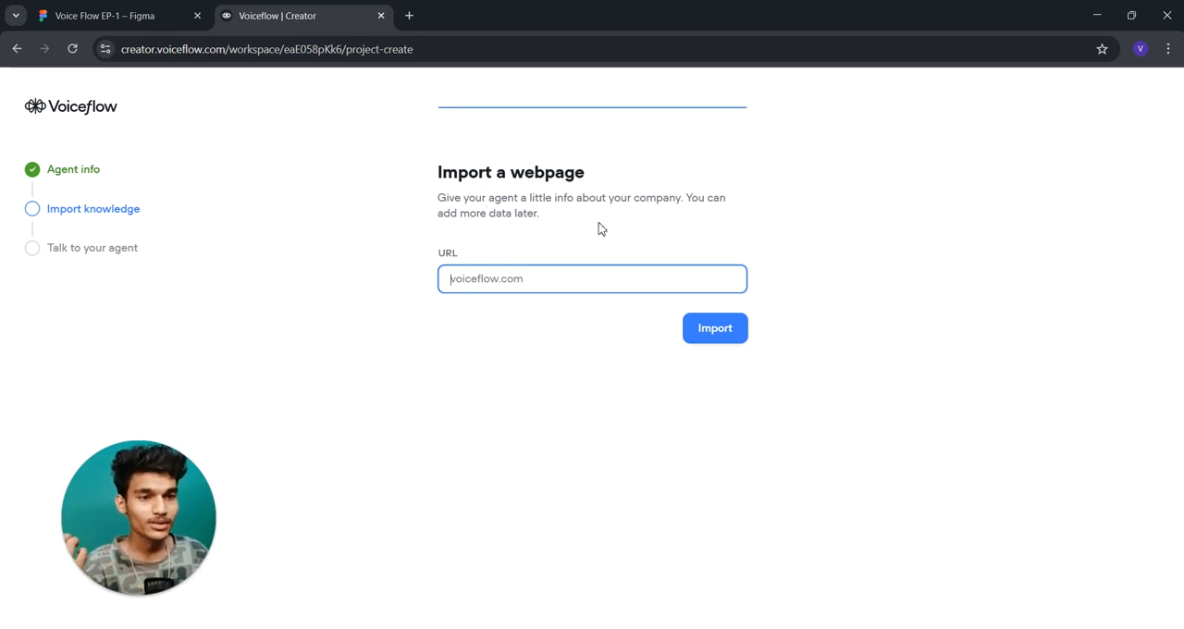
left_click(718, 331)
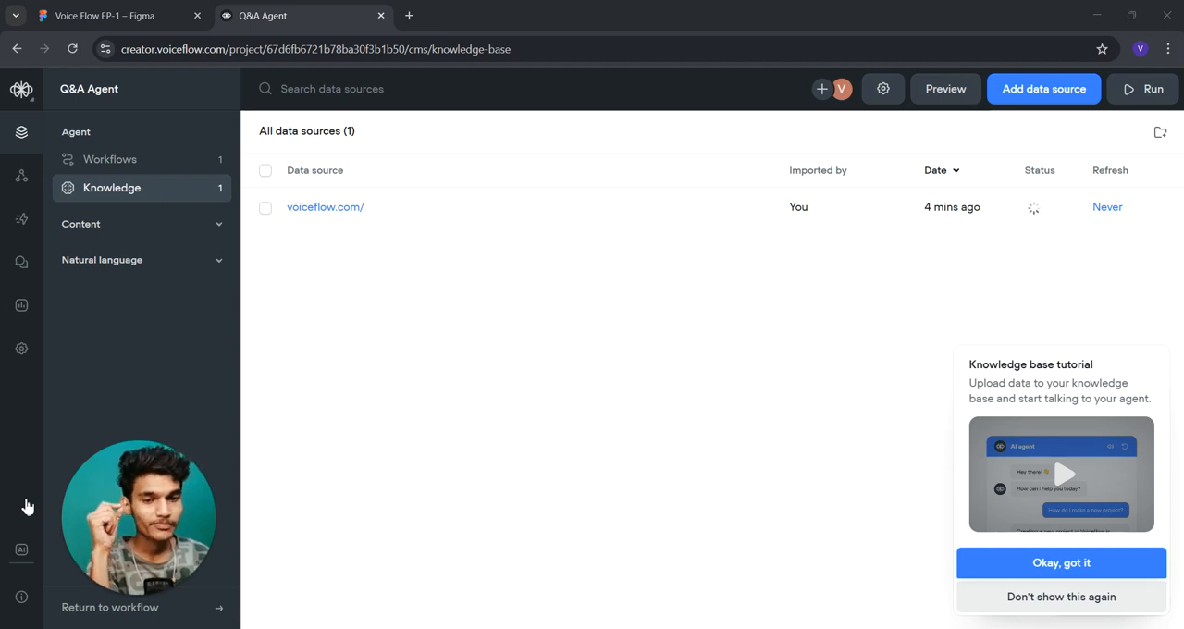
- Delete the voiceflow.com data source from the knowledge base and dismiss the knowledge base tutorial for good
left_click(266, 211)
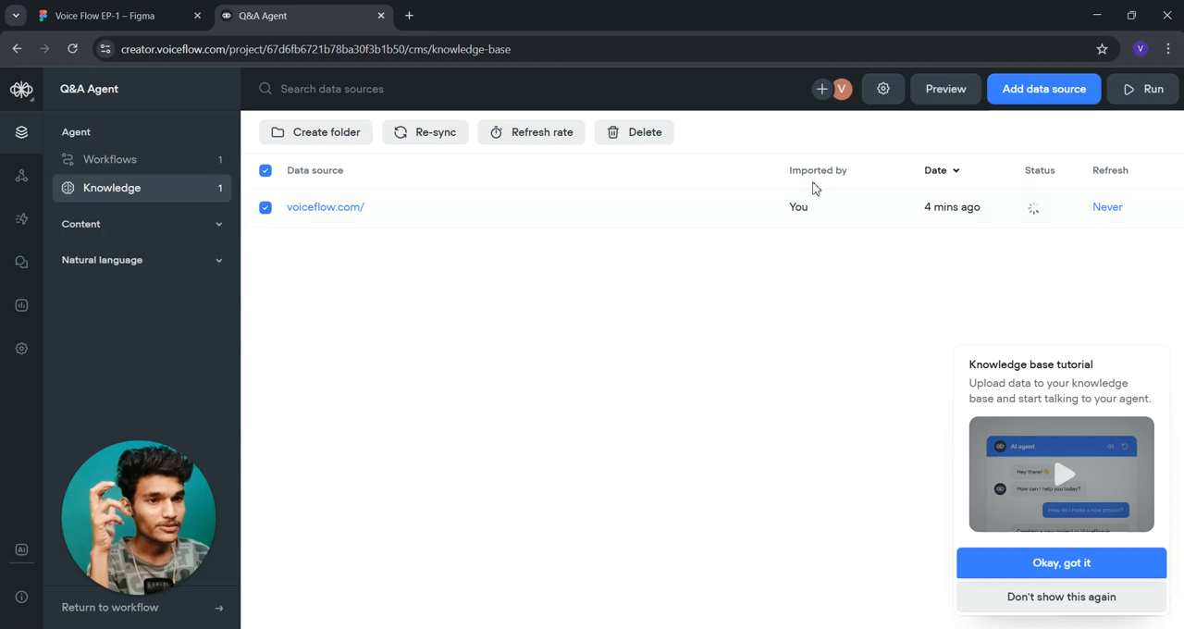
left_click(651, 137)
left_click(645, 224)
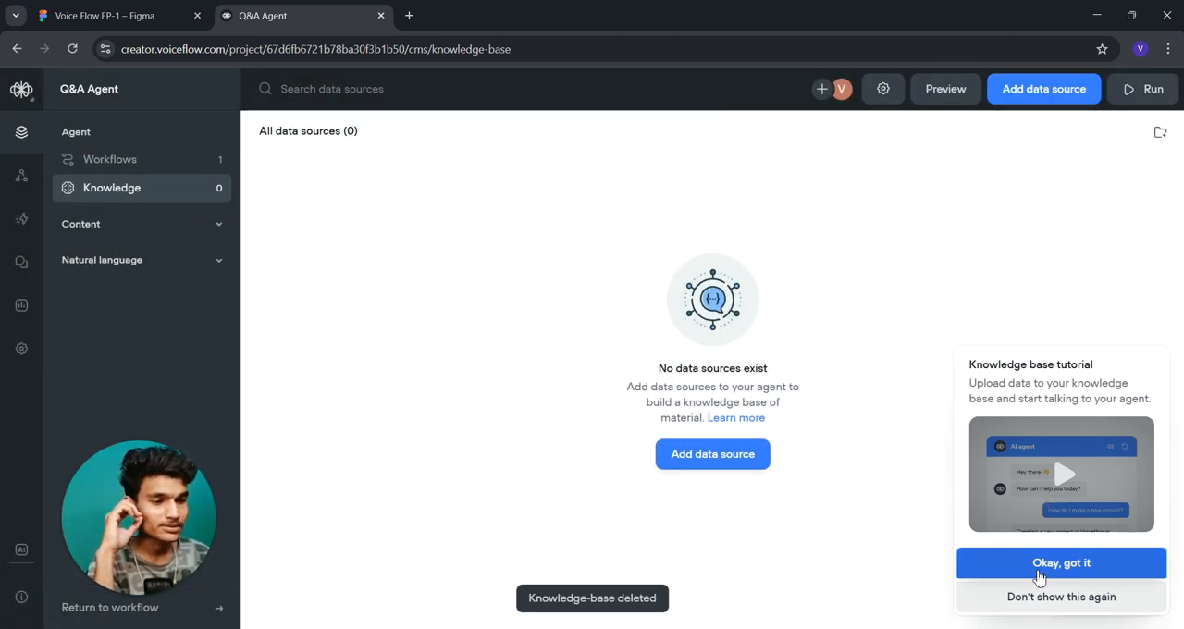
left_click(1039, 600)
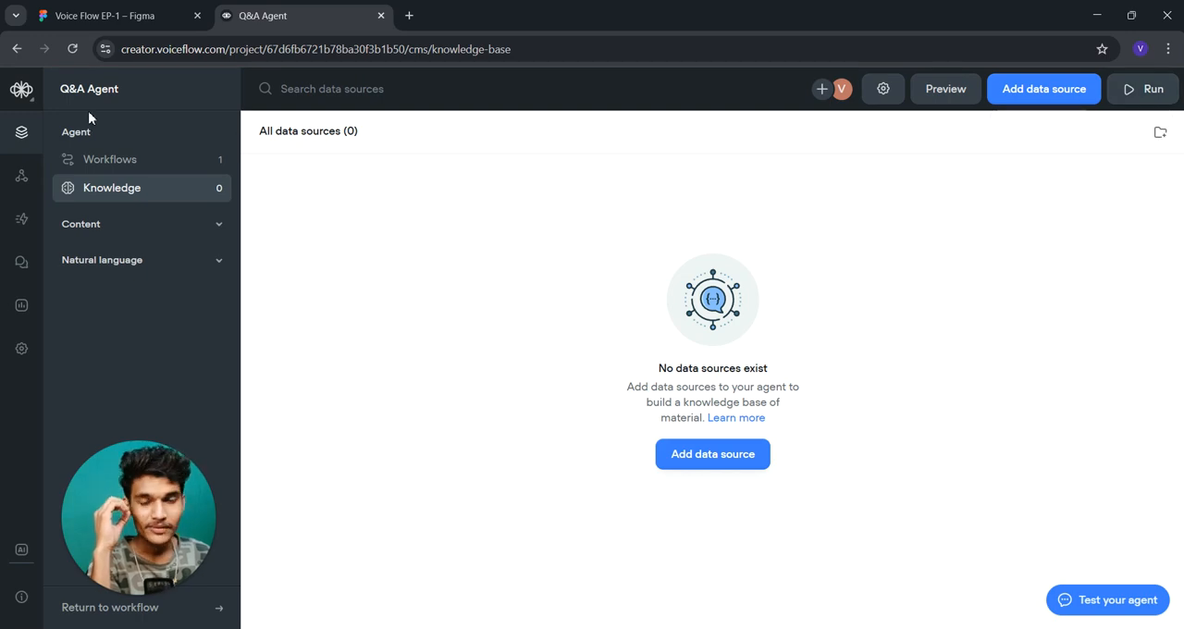
- Return to the agents dashboard and view the file picker for importing a .vf file, closing it without choosing a file
left_click(17, 96)
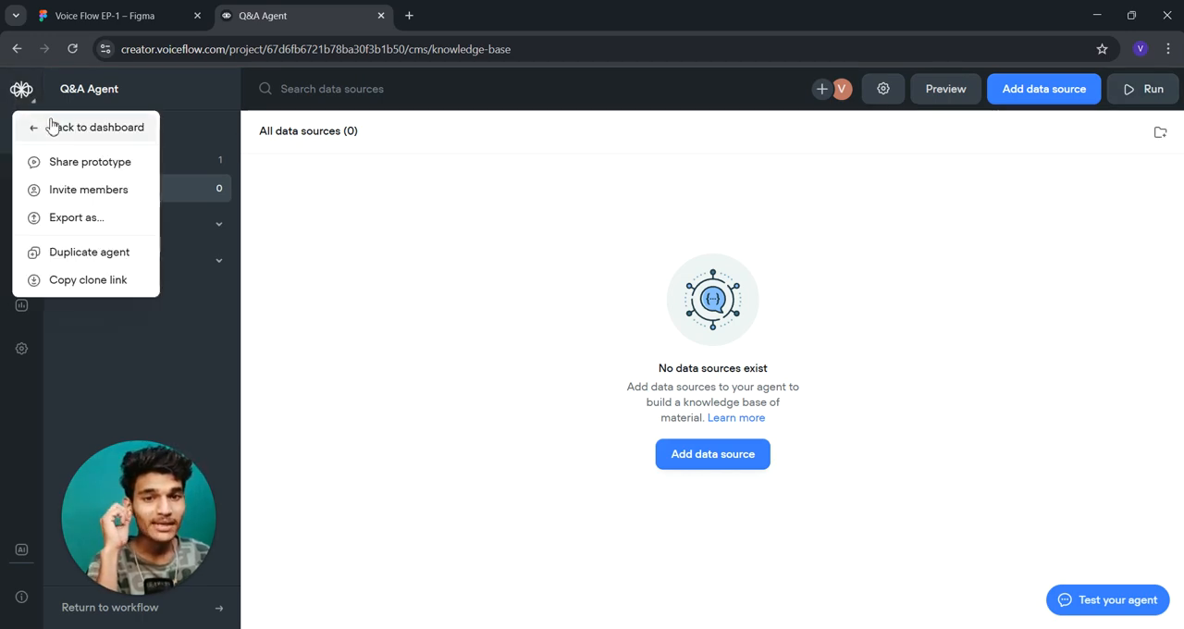
left_click(50, 126)
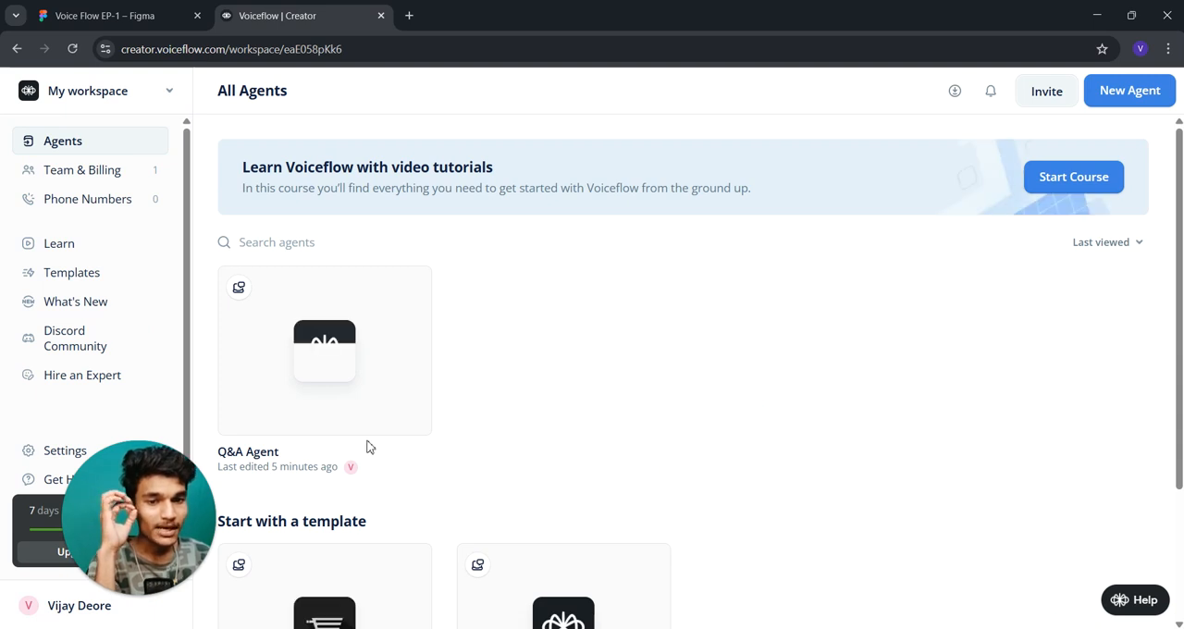
left_click_drag(123, 557, 80, 572)
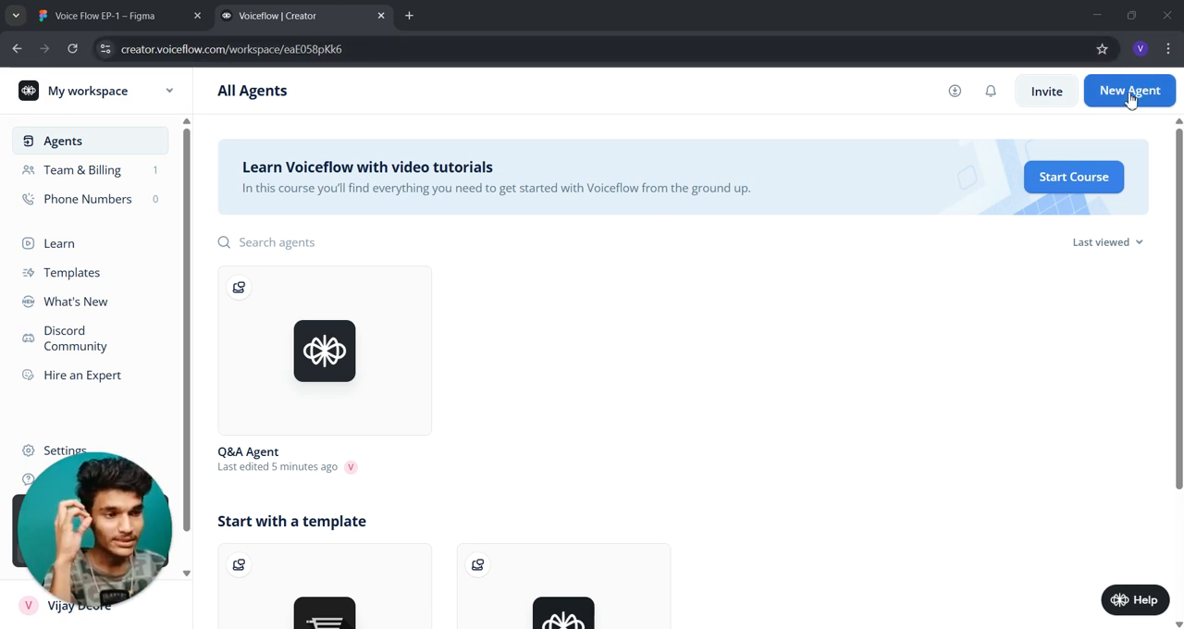
mouse_move(265, 320)
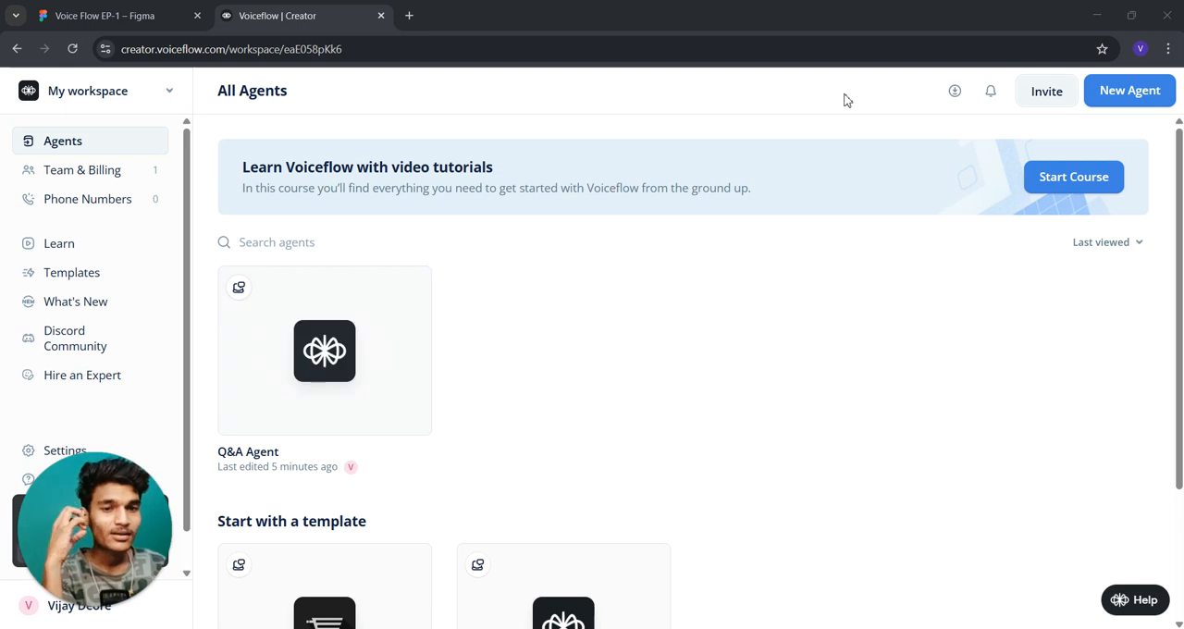
left_click(954, 91)
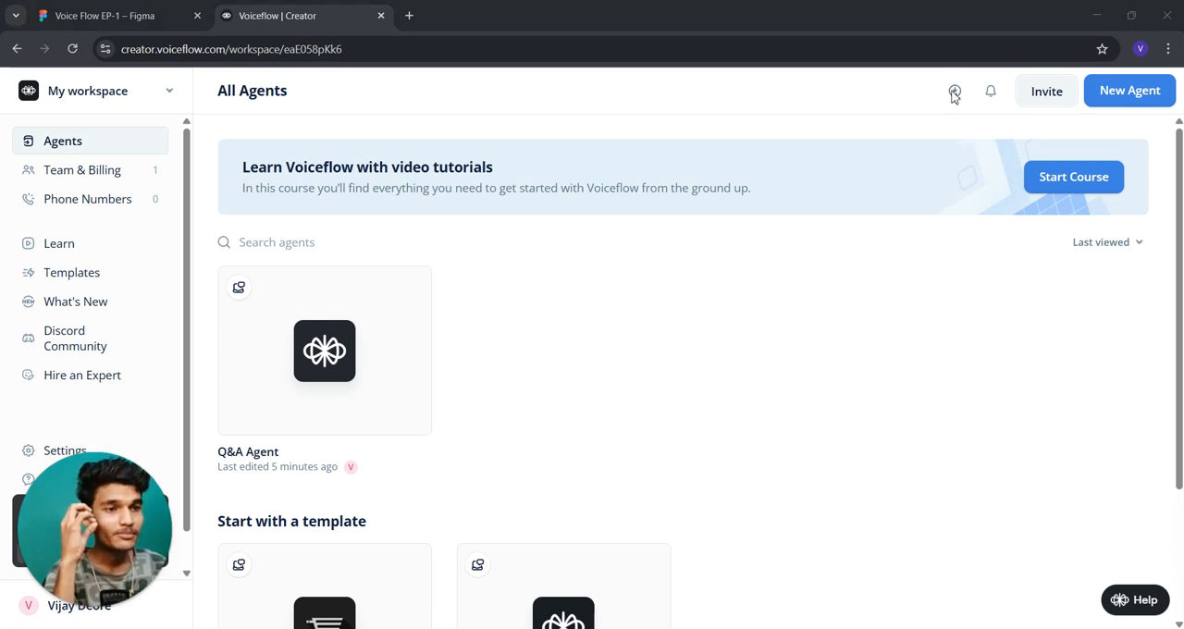
scroll(185, 223, "down", 5)
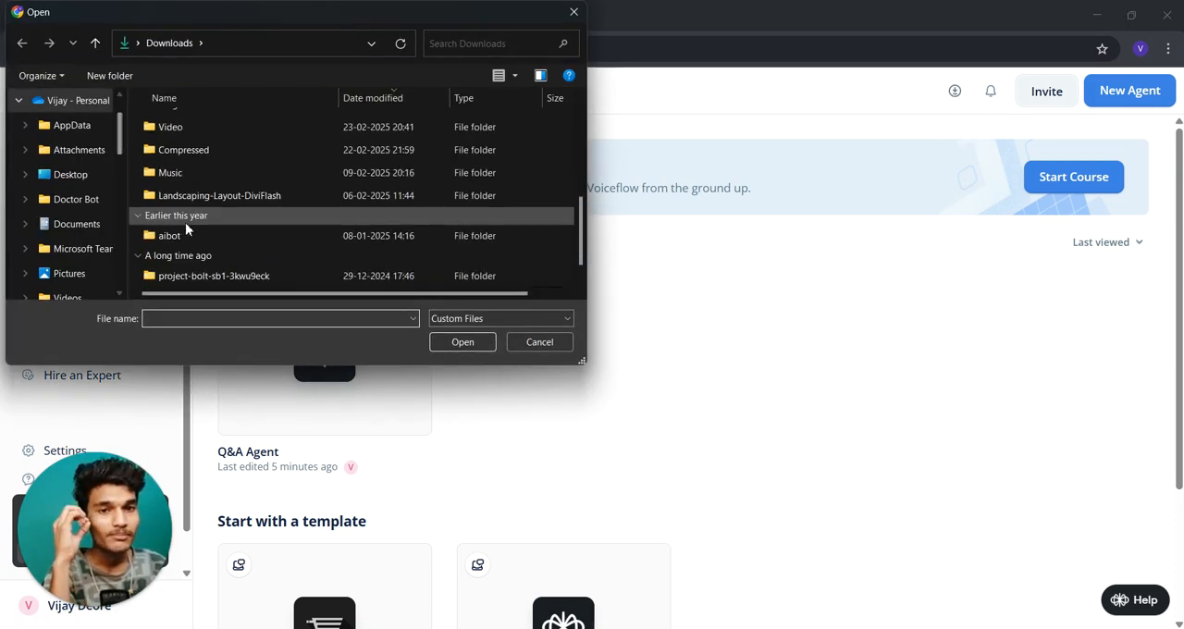
left_click(574, 12)
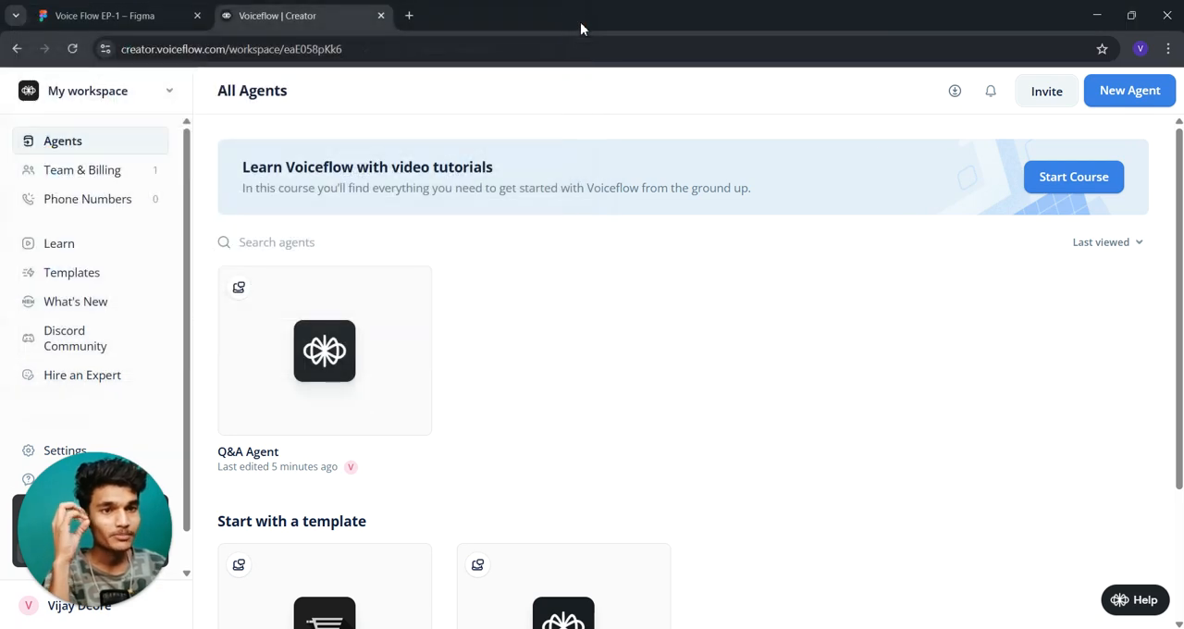
- Open the Q&A Agent in the designer, go to its Question & Answer workflow canvas and close the tip about adding steps
mouse_move(314, 356)
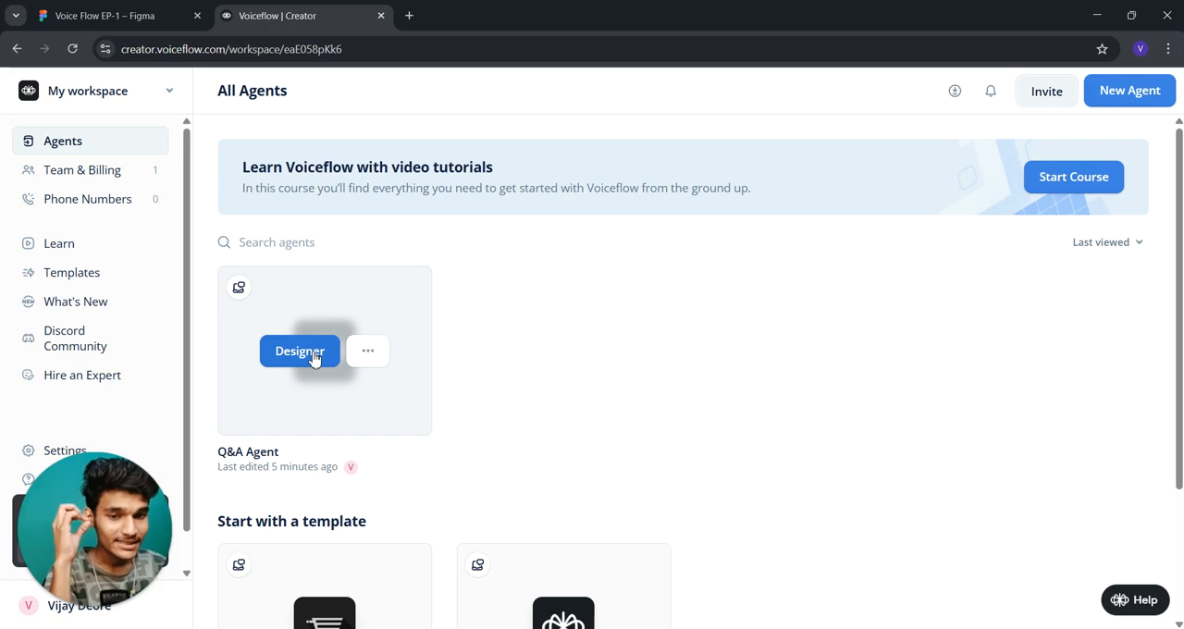
left_click(313, 356)
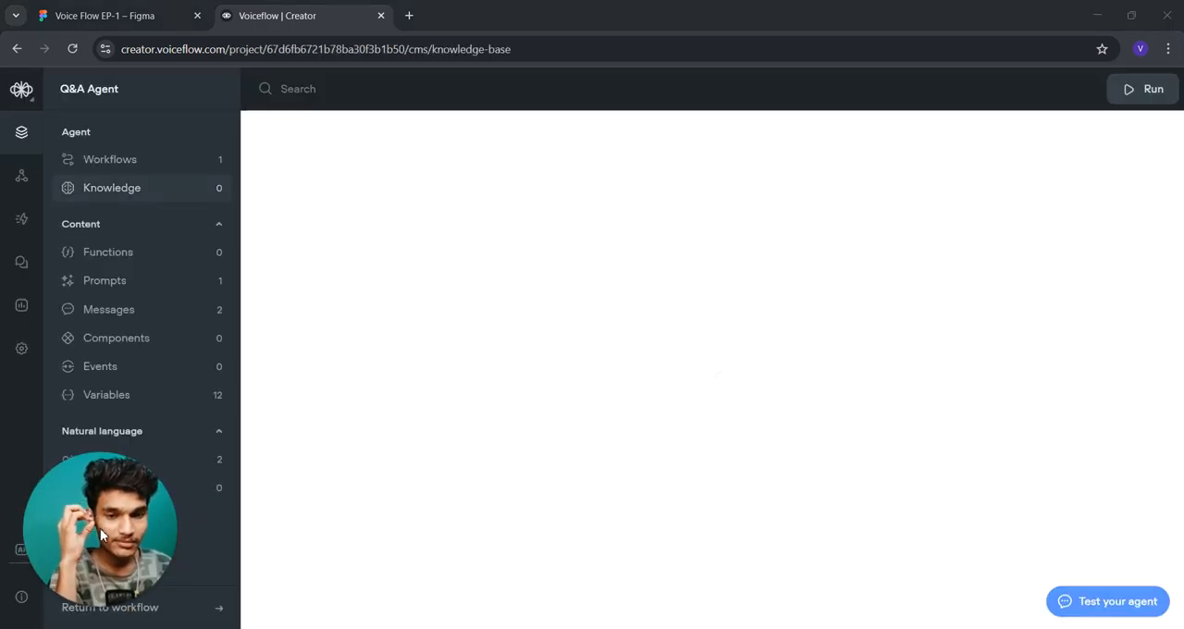
left_click_drag(242, 565, 96, 565)
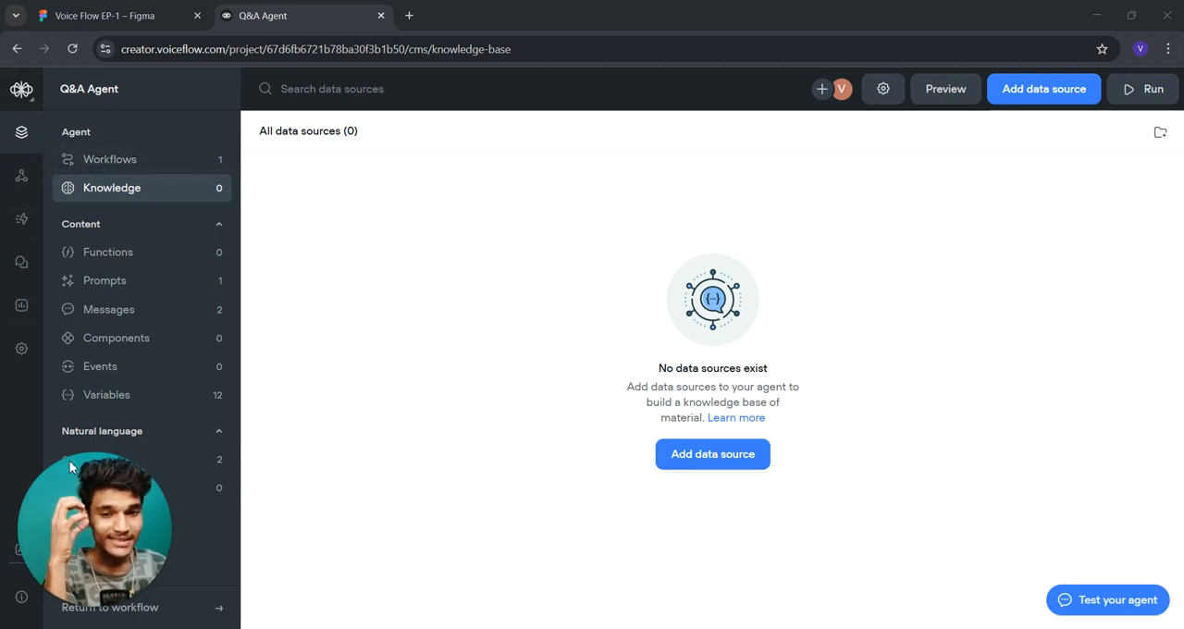
left_click_drag(90, 555, 292, 572)
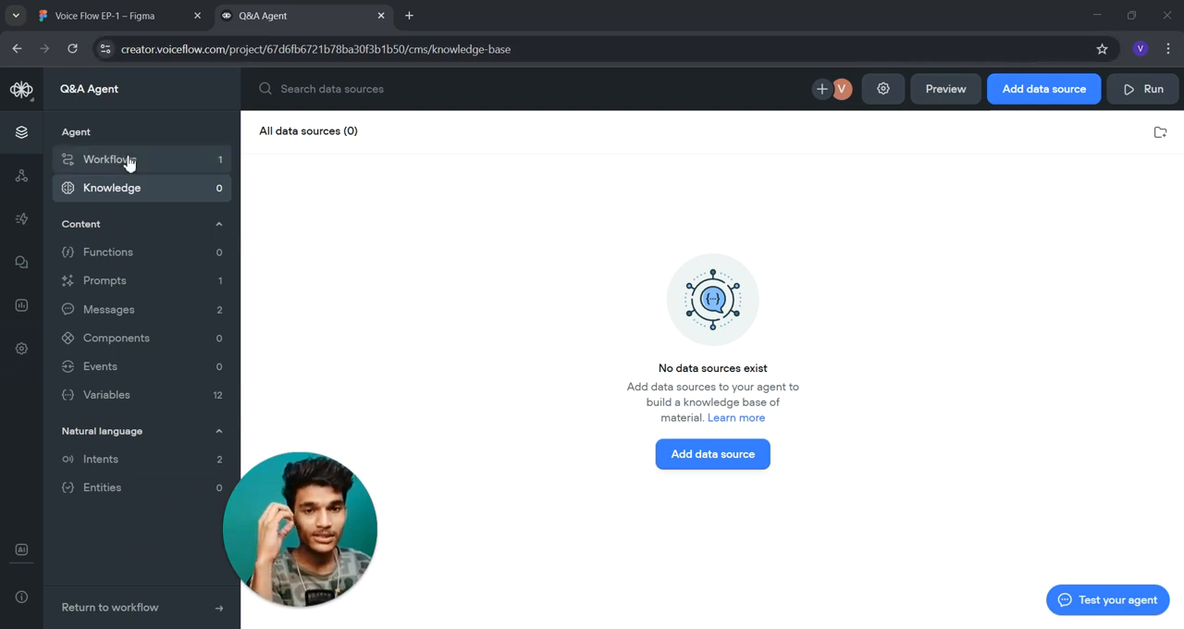
left_click(92, 159)
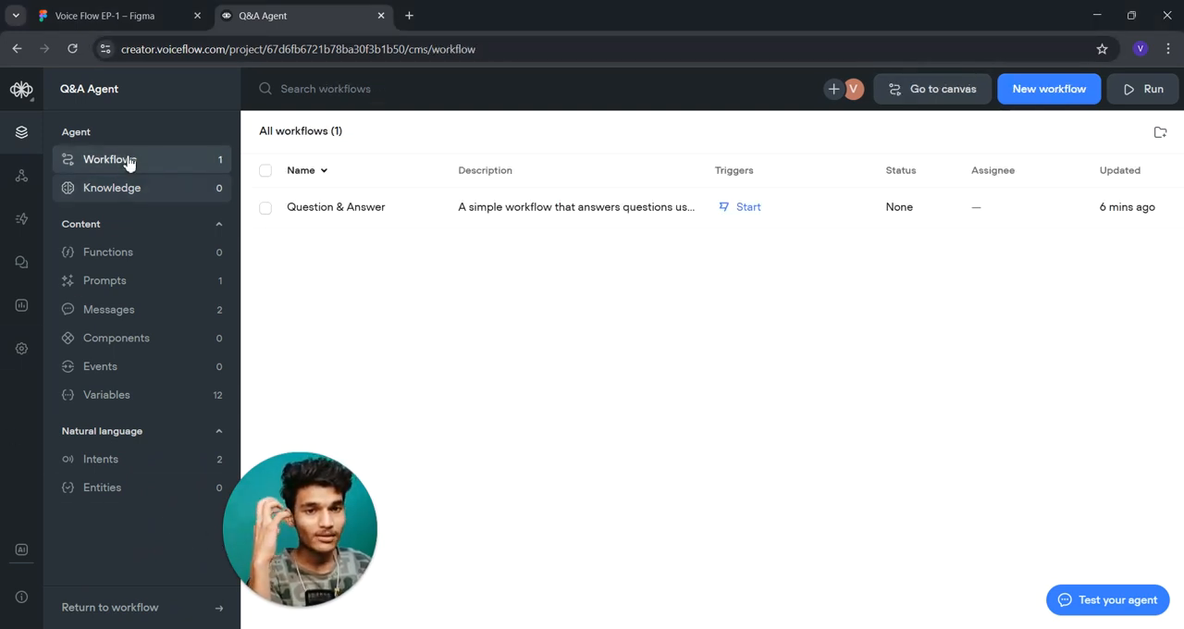
double_click(356, 197)
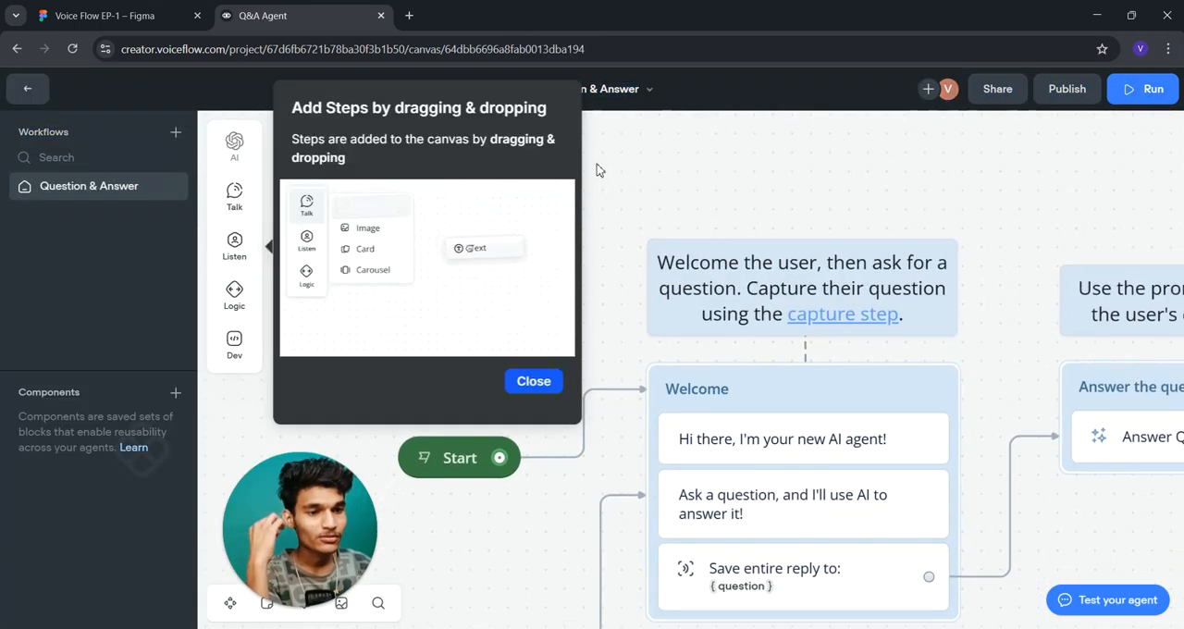
left_click(533, 381)
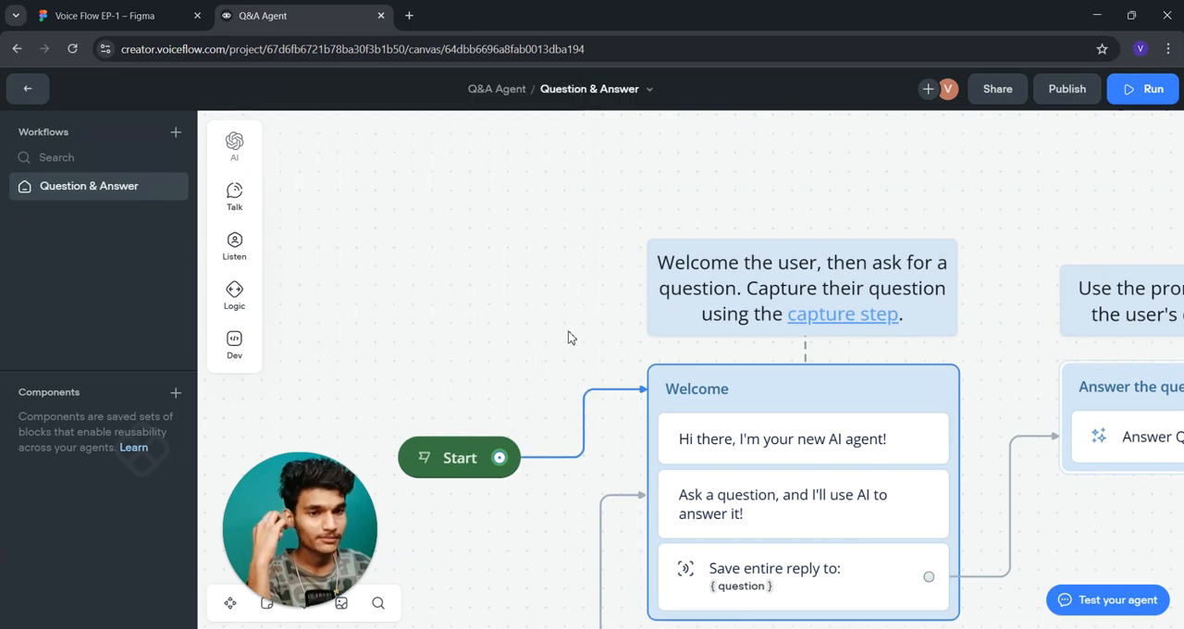
- Delete all template blocks and notes from the Question & Answer canvas and move the Start block nearer the canvas centre
left_click_drag(565, 336, 450, 166)
scroll(950, 310, "down", 3)
left_click_drag(957, 325, 833, 344)
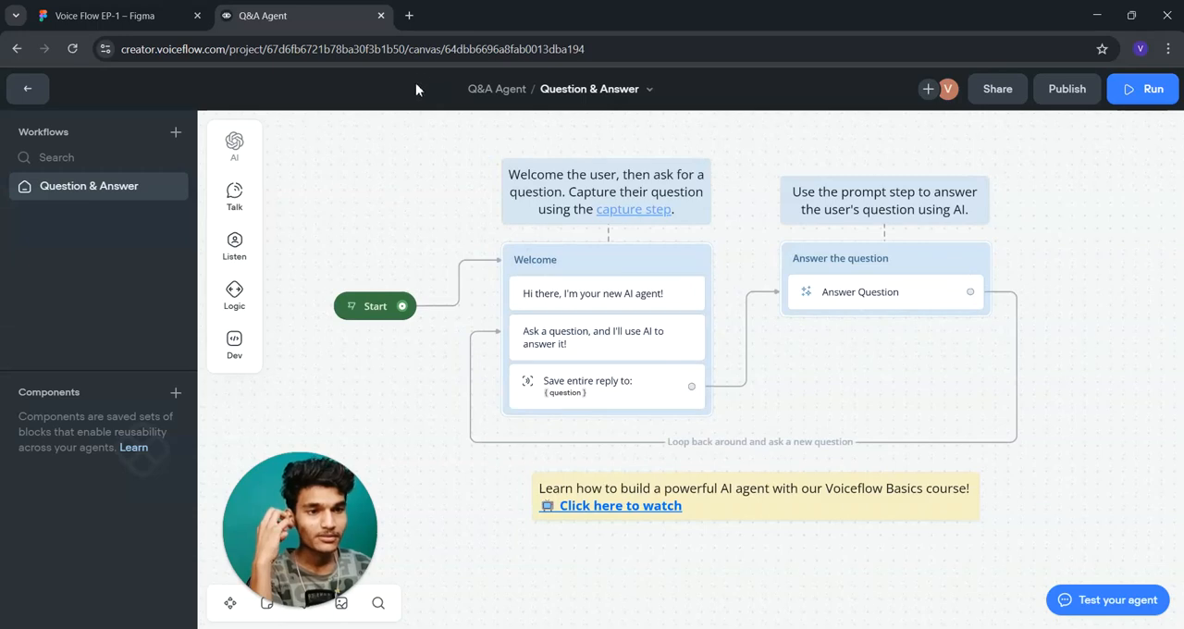
left_click_drag(442, 125, 405, 123)
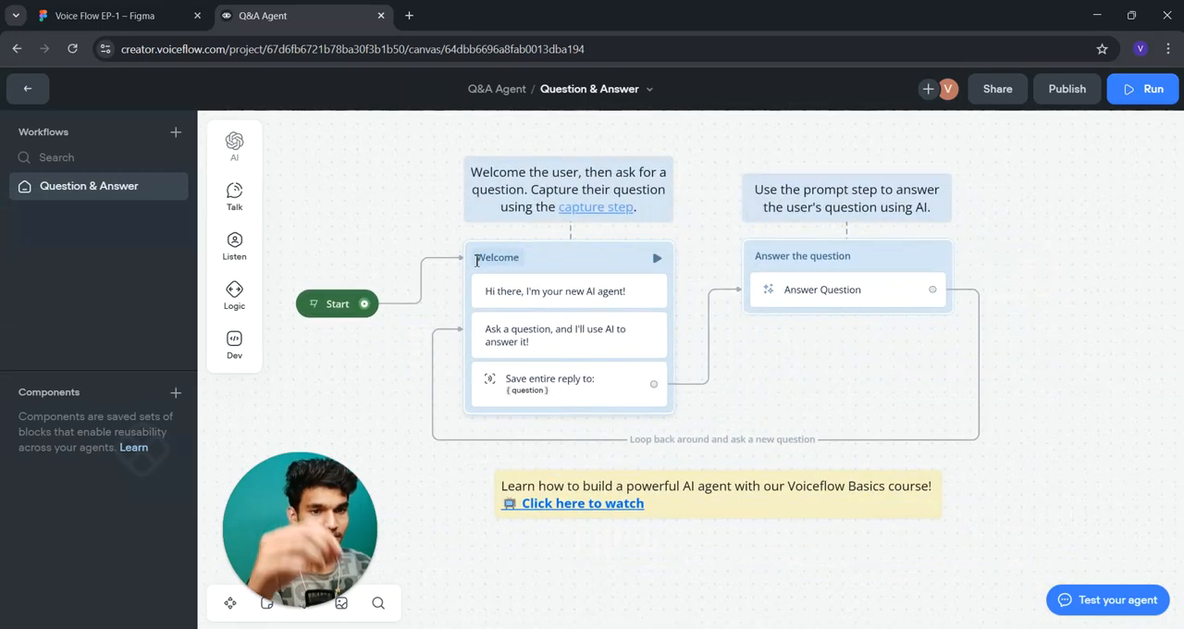
key("ctrl+a")
key("Delete")
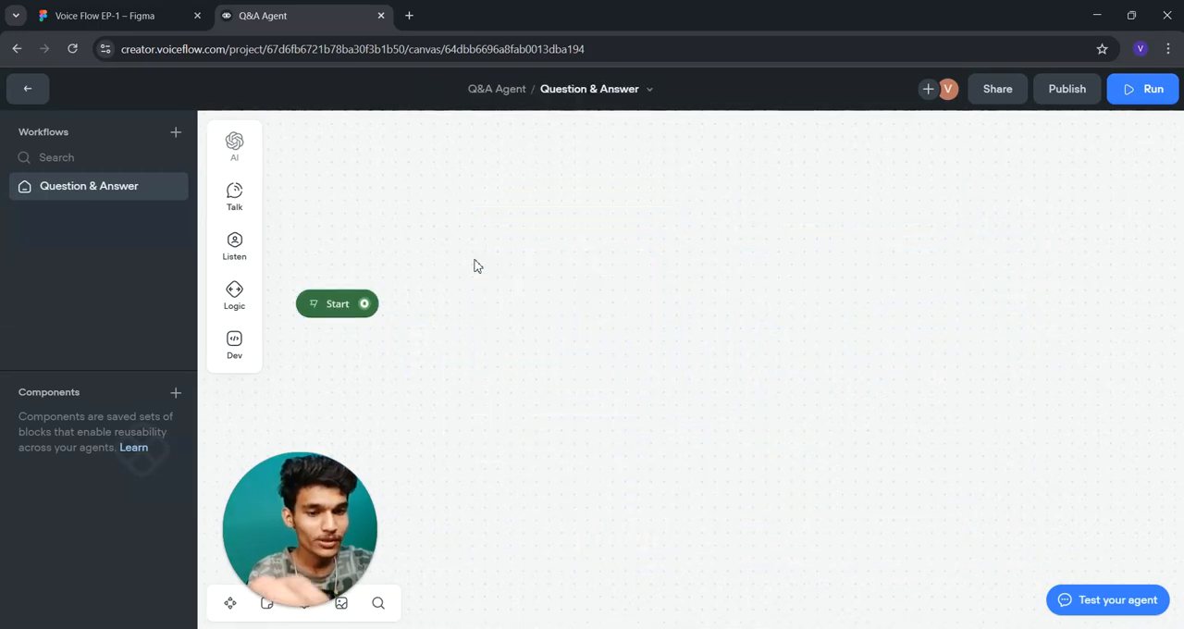
left_click_drag(329, 309, 523, 274)
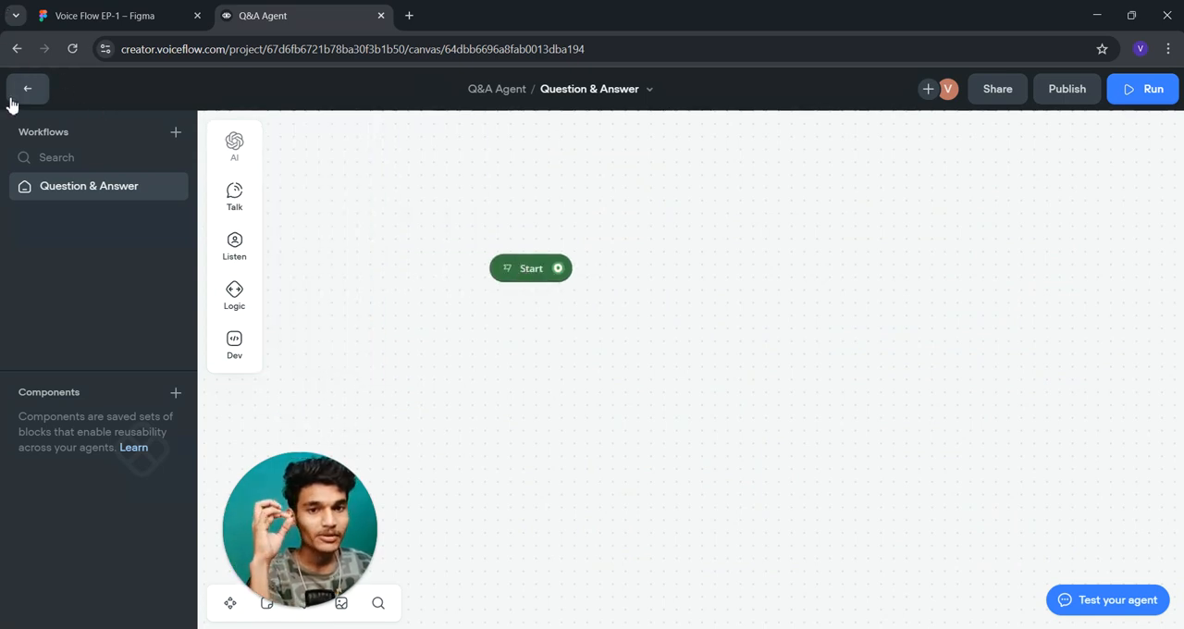
- Look at the workflow creation form without creating a workflow and return to the agent's knowledge base
left_click(172, 133)
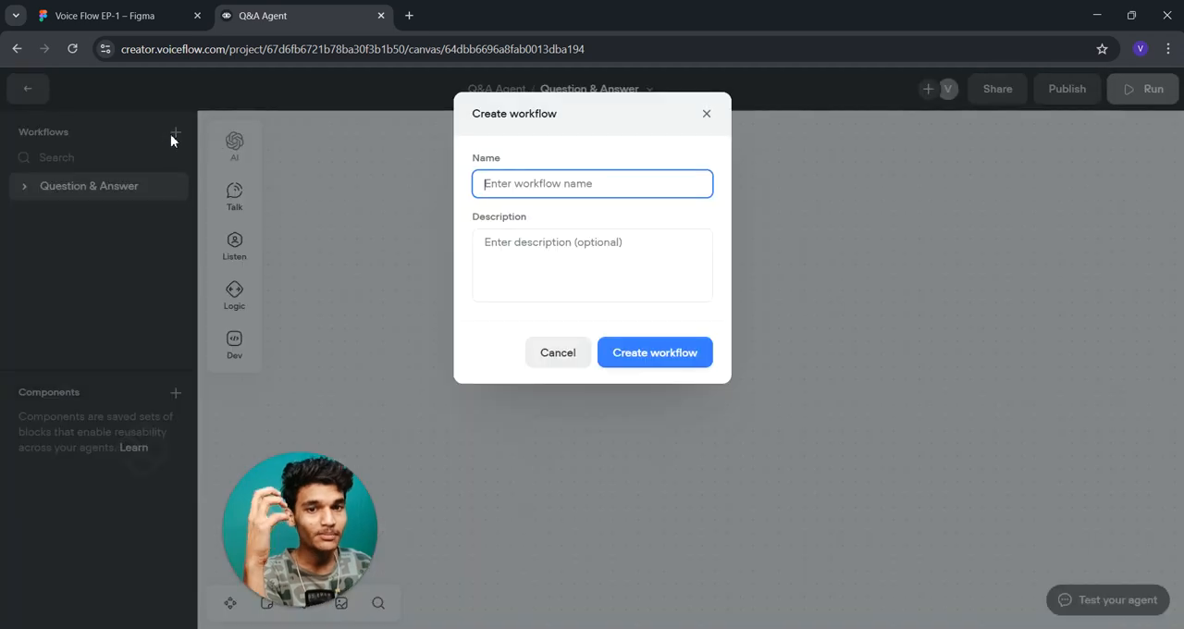
left_click(559, 344)
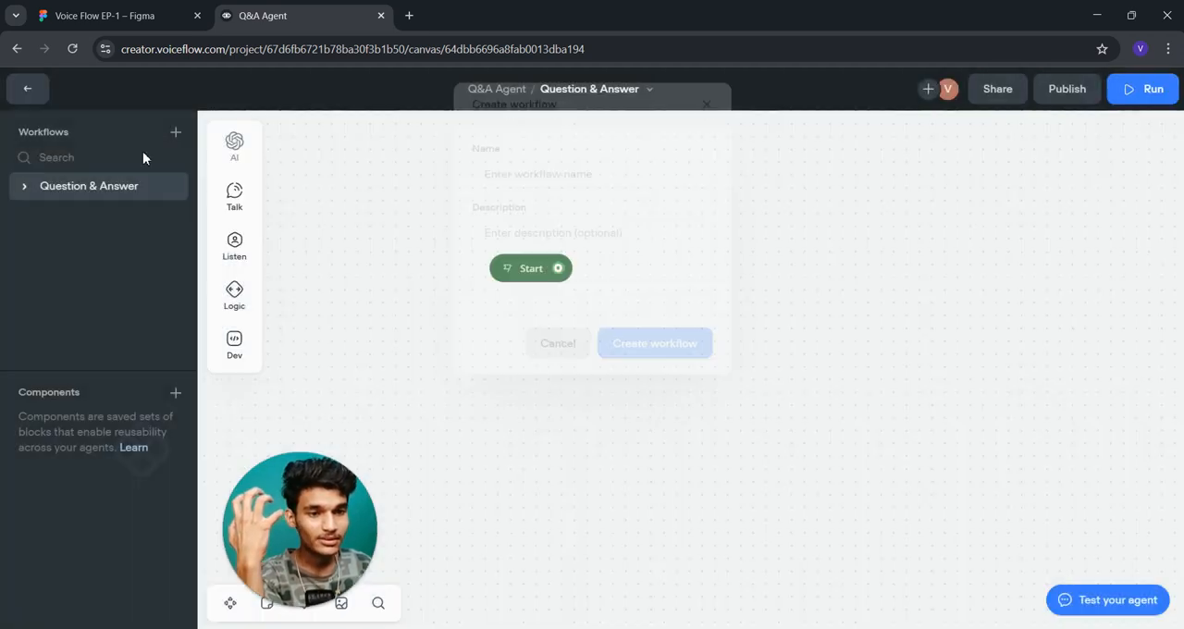
left_click(40, 99)
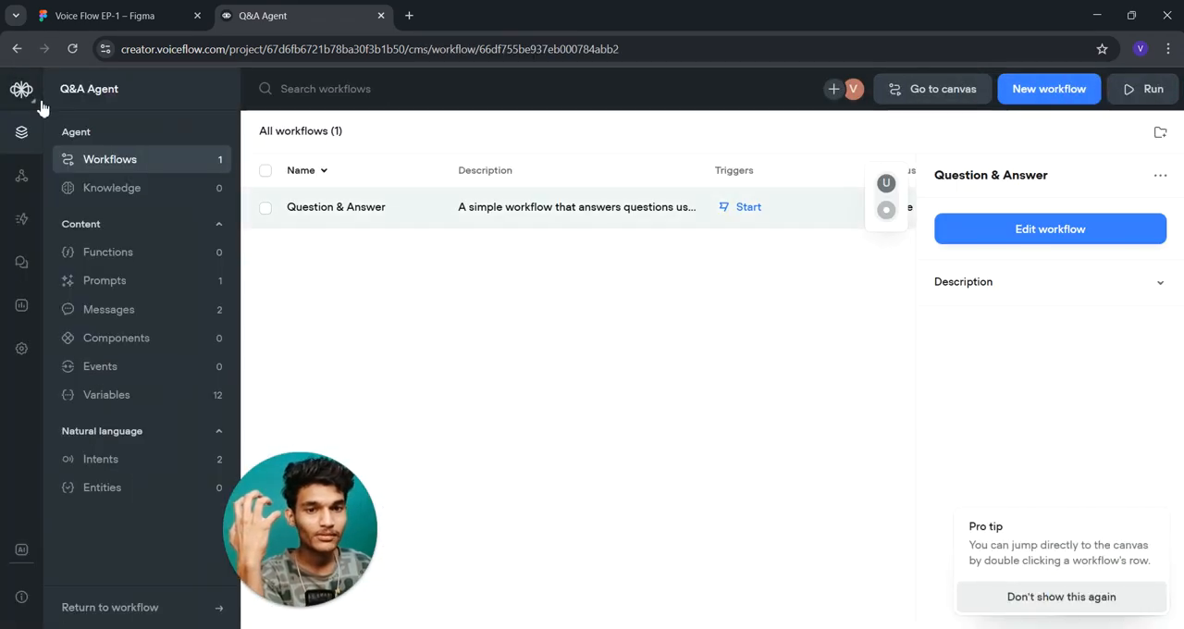
left_click(119, 196)
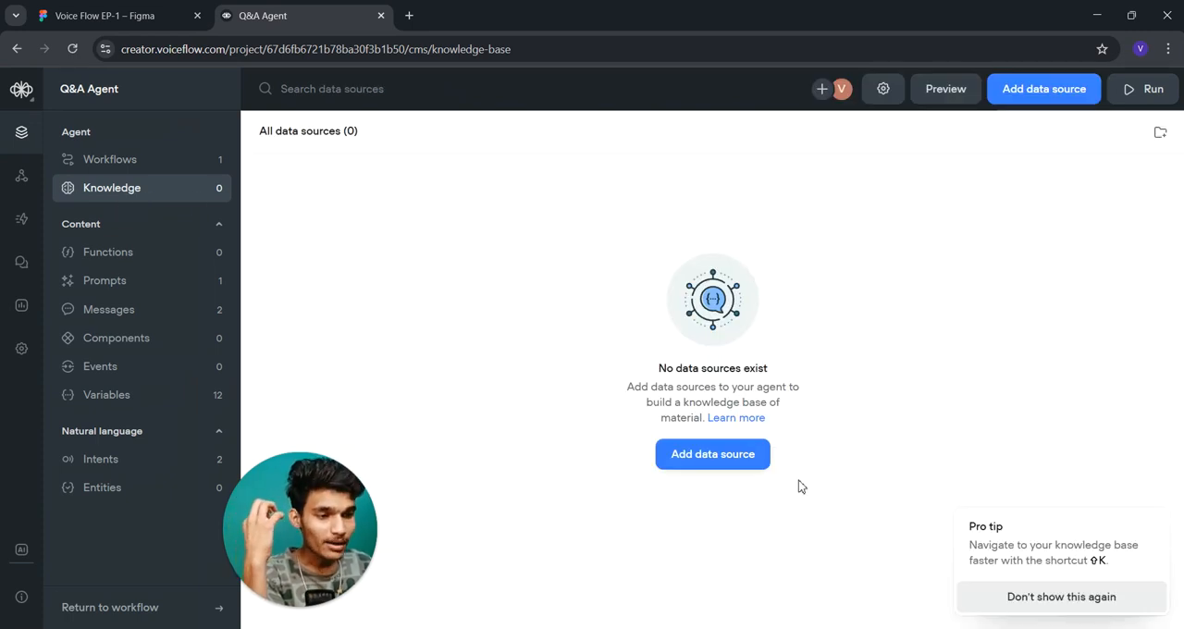
- Look at the plain text import form for a new data source, close it and show the data source types again
left_click(723, 465)
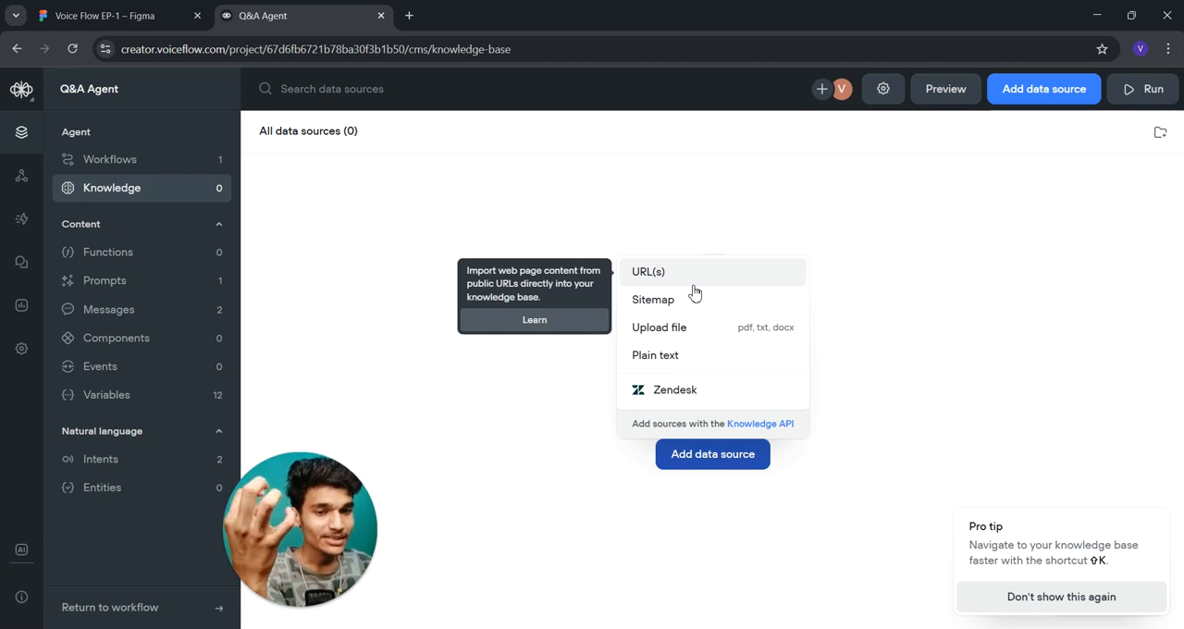
left_click(688, 355)
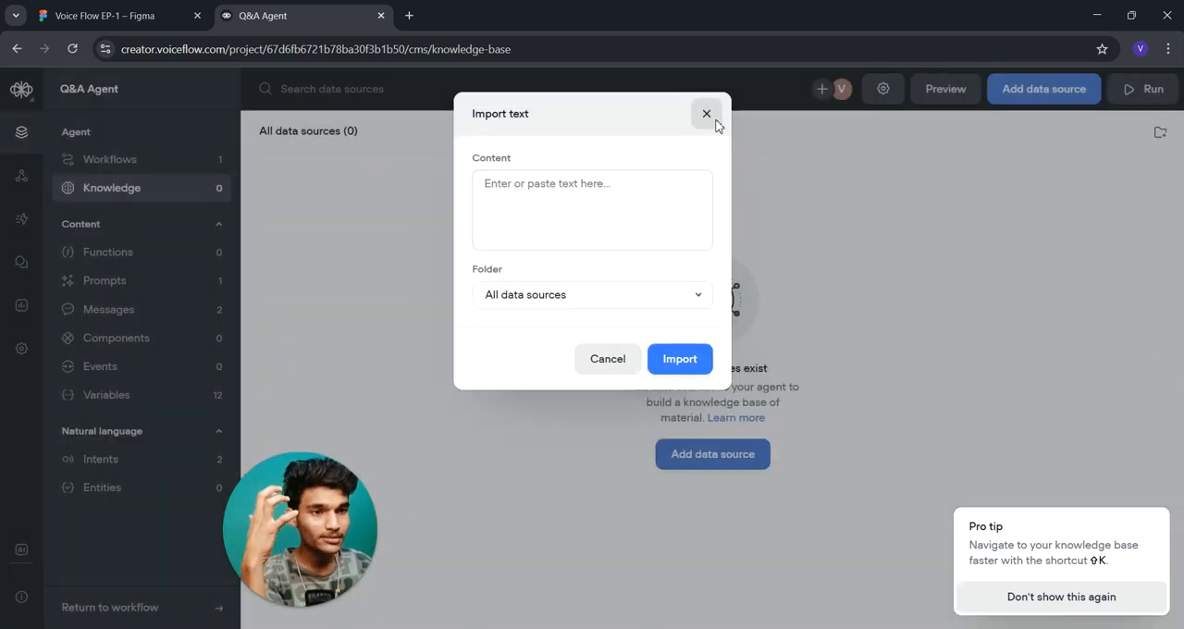
left_click(707, 114)
left_click(712, 453)
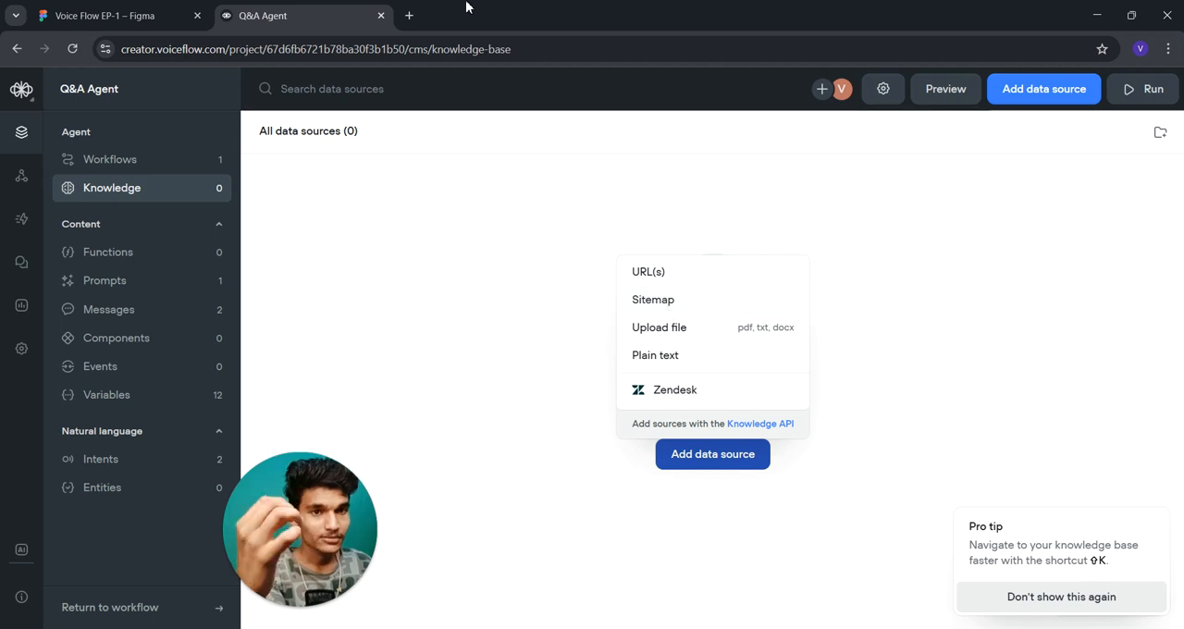
- Open xronetech.com/sitemap.xml in a new browser tab
left_click(410, 15)
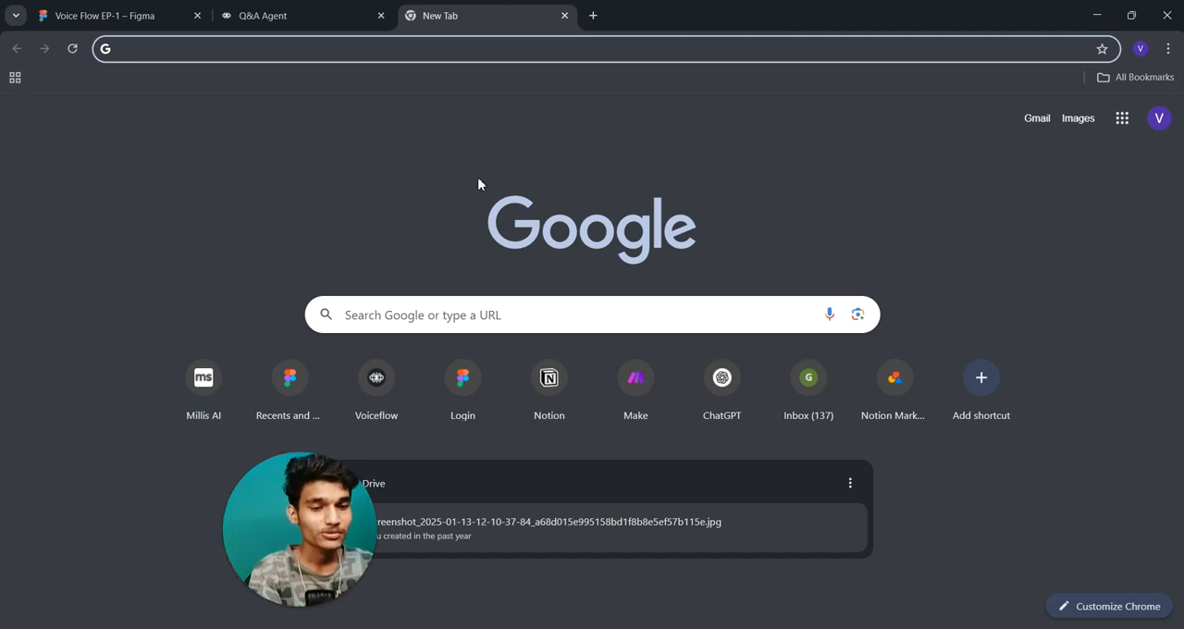
type("x")
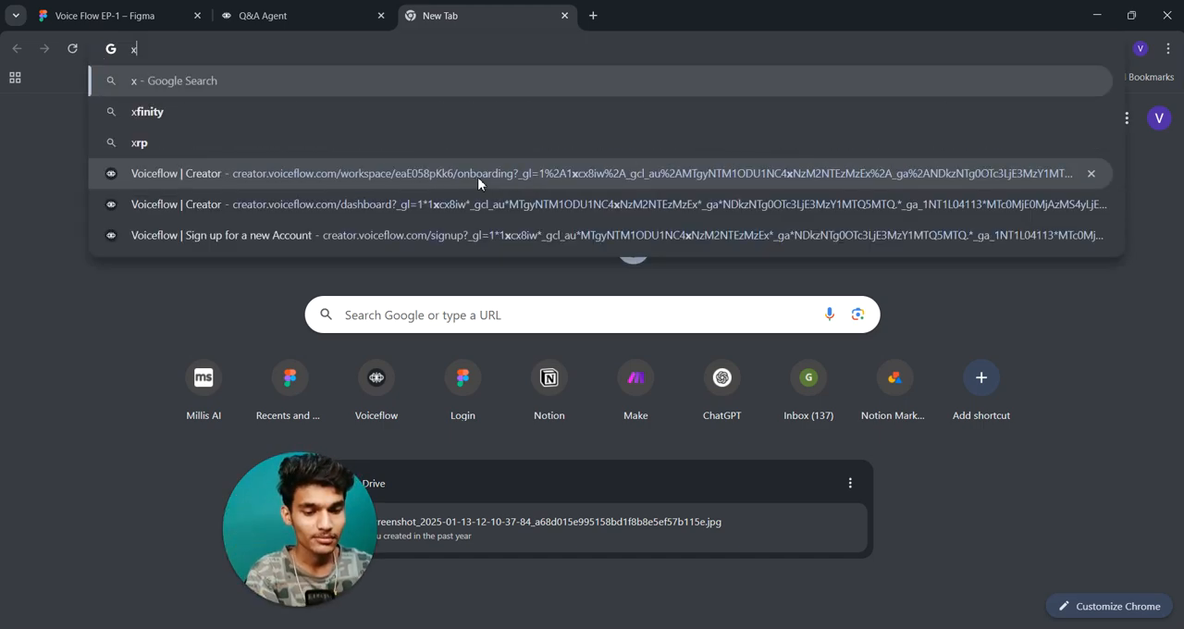
type("ronete")
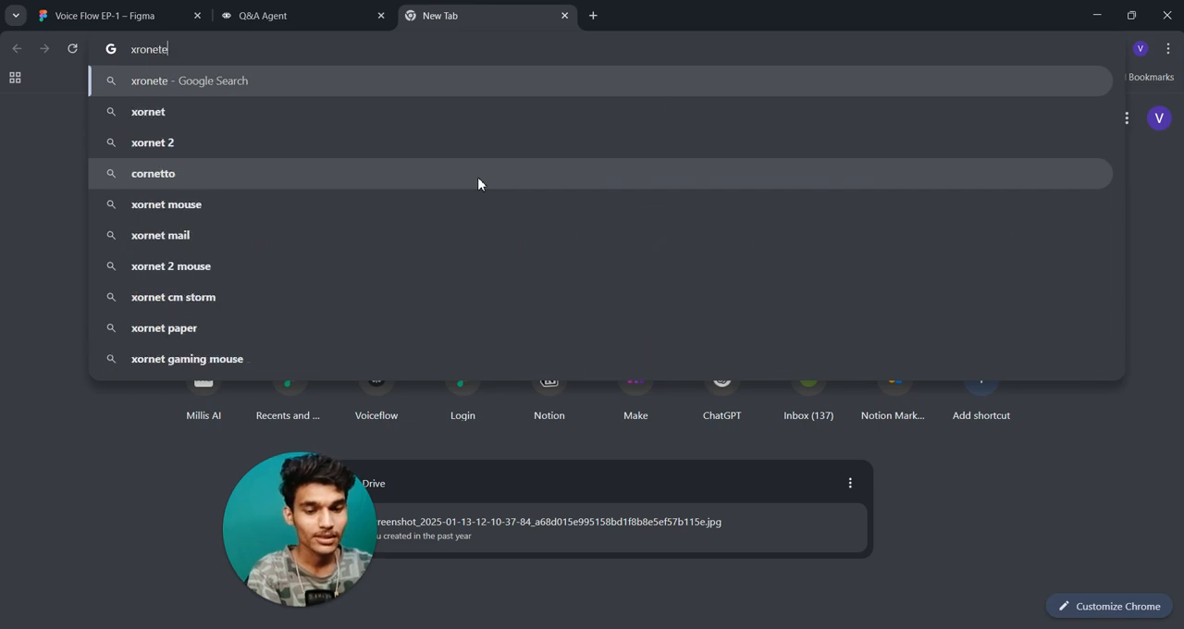
type("ch.com")
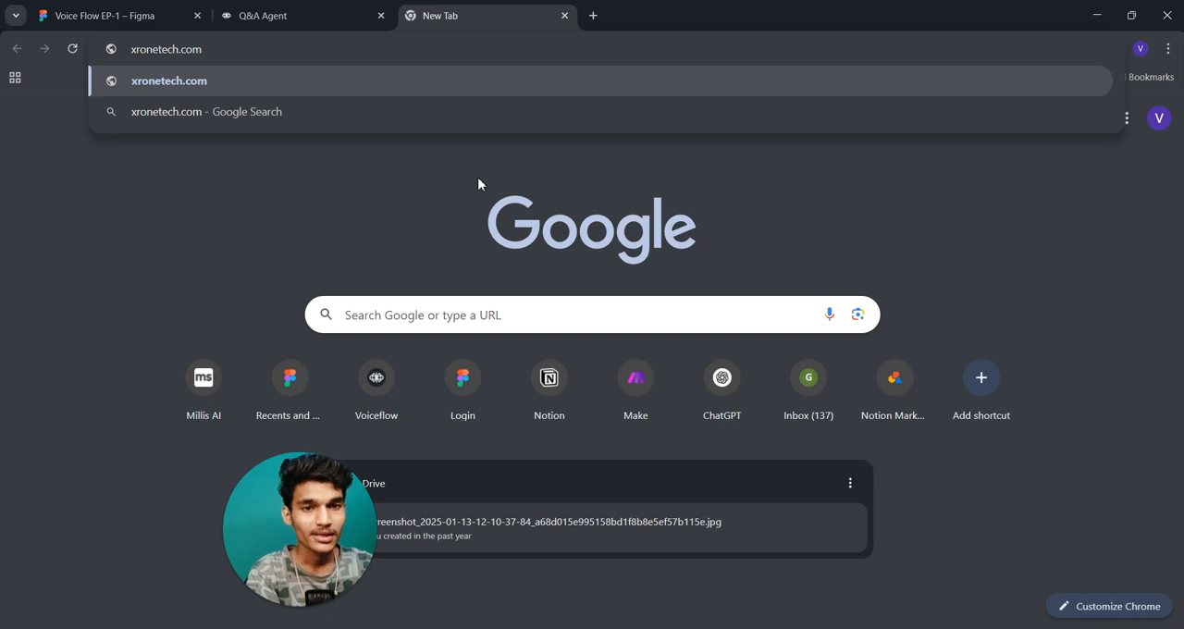
type("/sitemap")
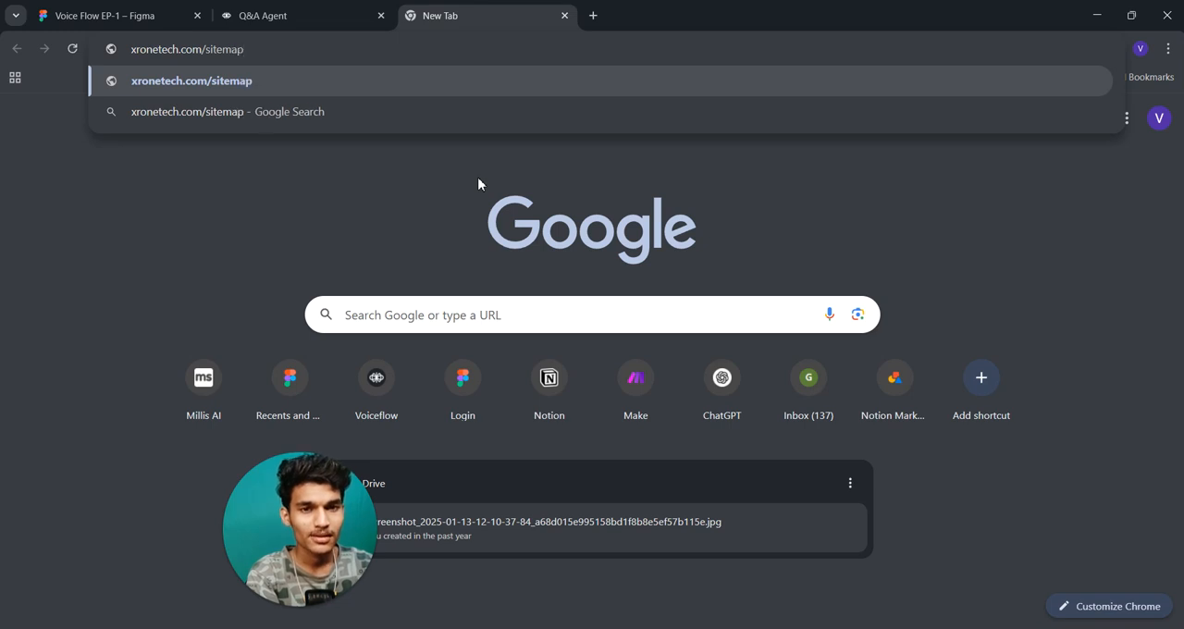
type(".")
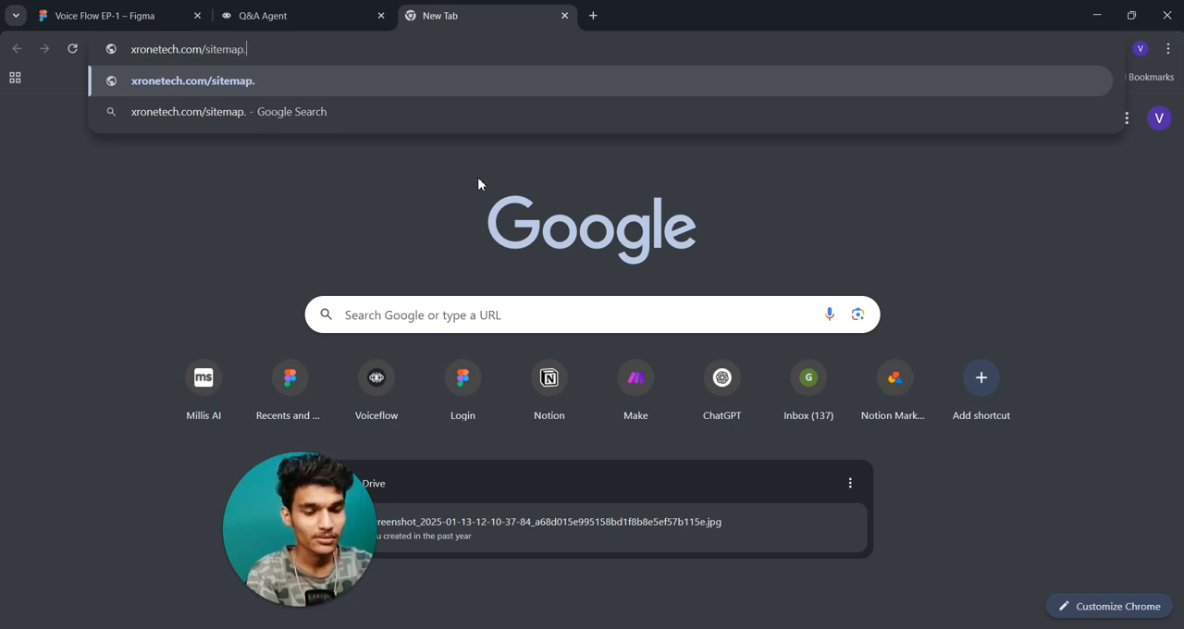
type("xm")
key("BackSpace")
key("BackSpace")
key("BackSpace")
type("xml")
key("Return")
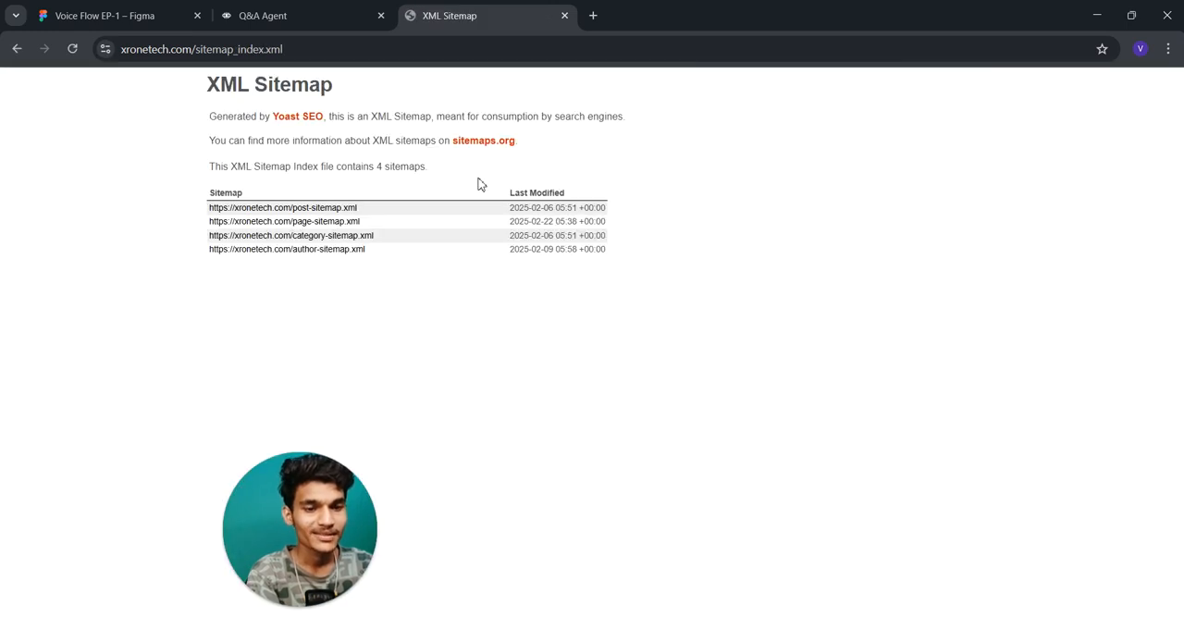
- Highlight the sitemap_index.xml part of the sitemap page's address
left_click(289, 49)
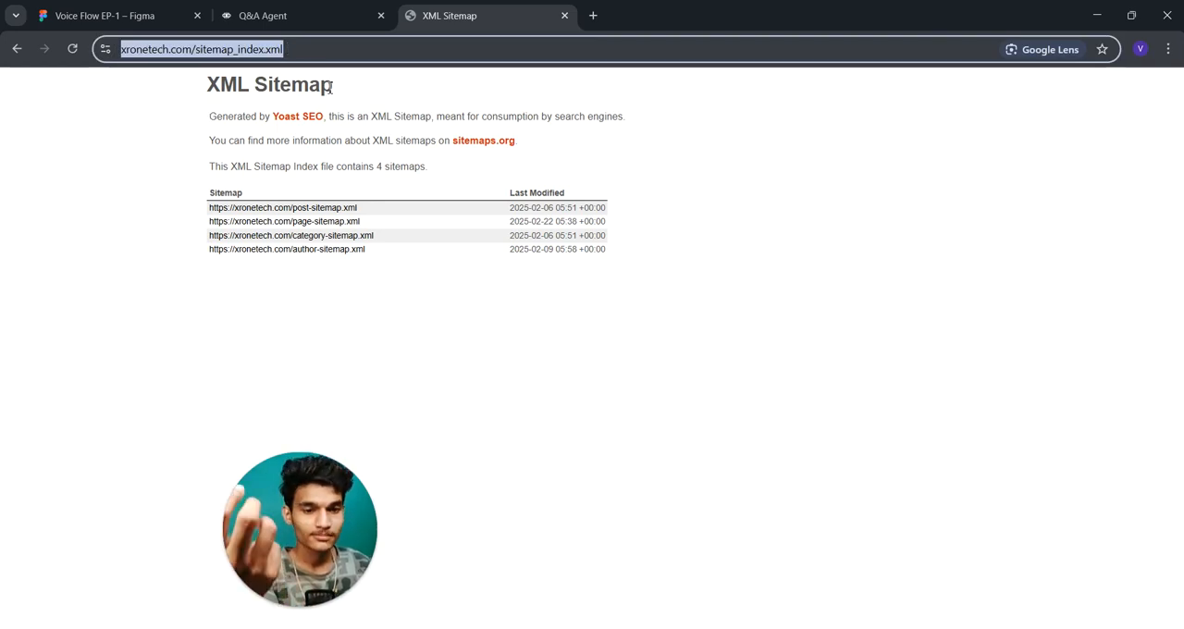
left_click(319, 51)
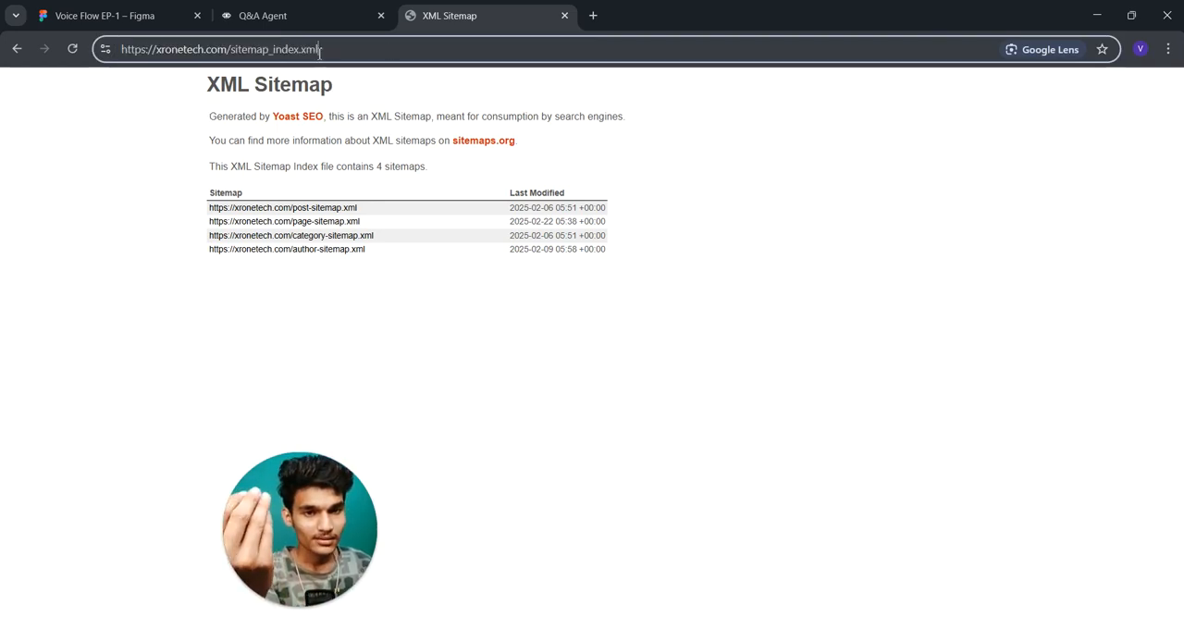
left_click_drag(236, 51, 316, 51)
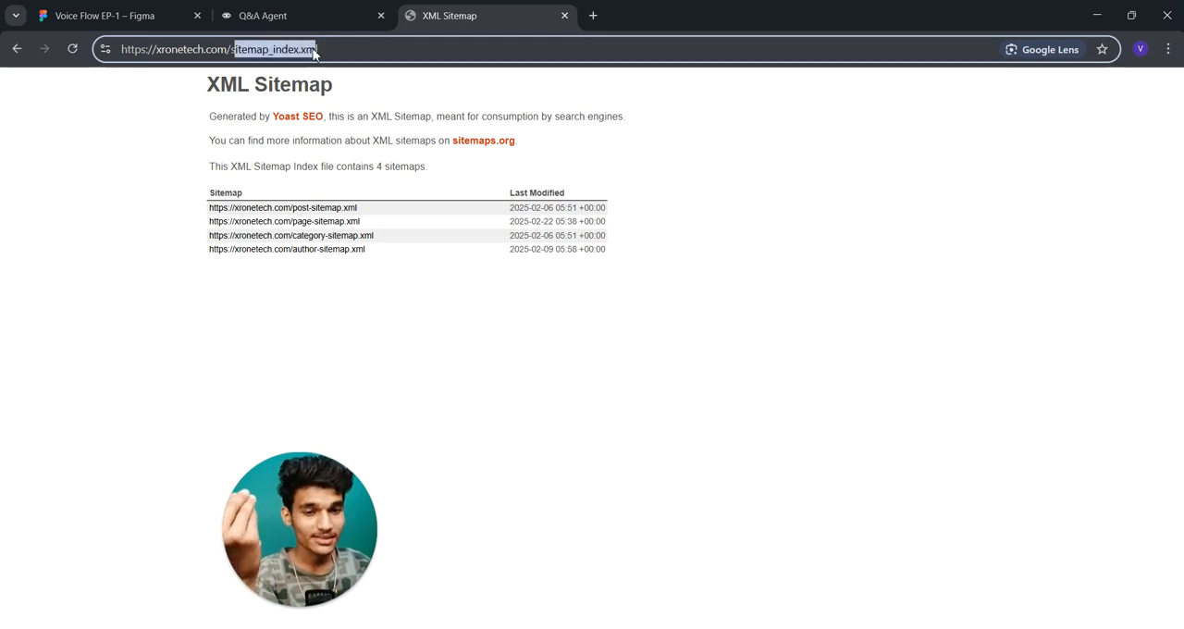
- Compare the sitemap page's address with the example URL in the agent's sitemap import form and cancel the import
left_click_drag(361, 46, 205, 49)
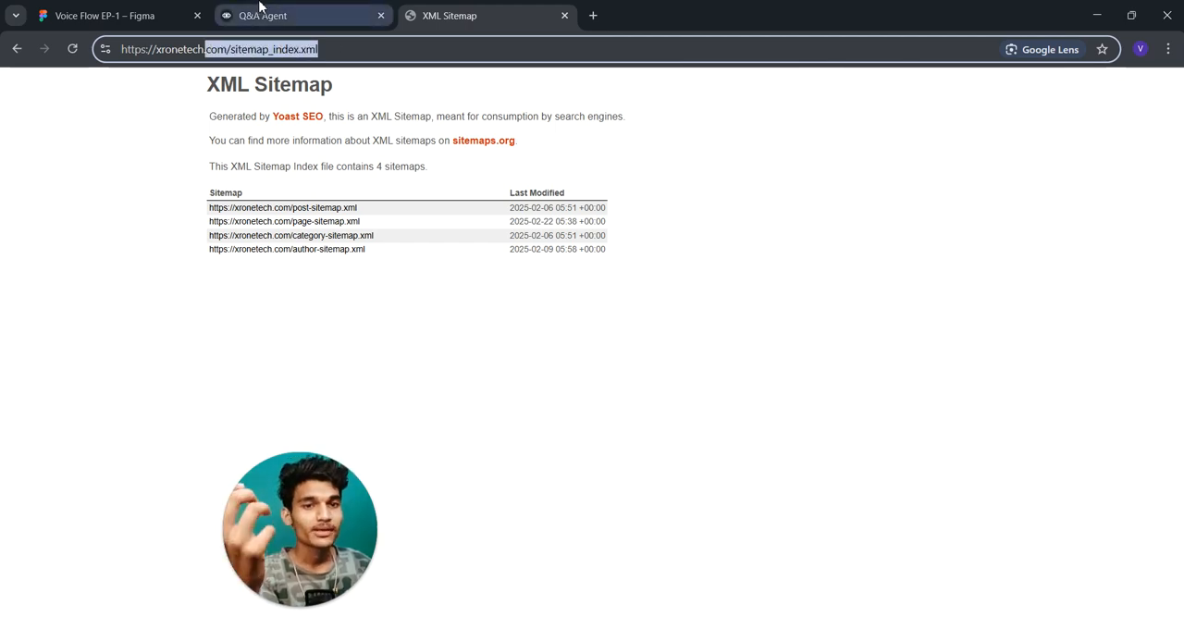
left_click(261, 9)
left_click(666, 303)
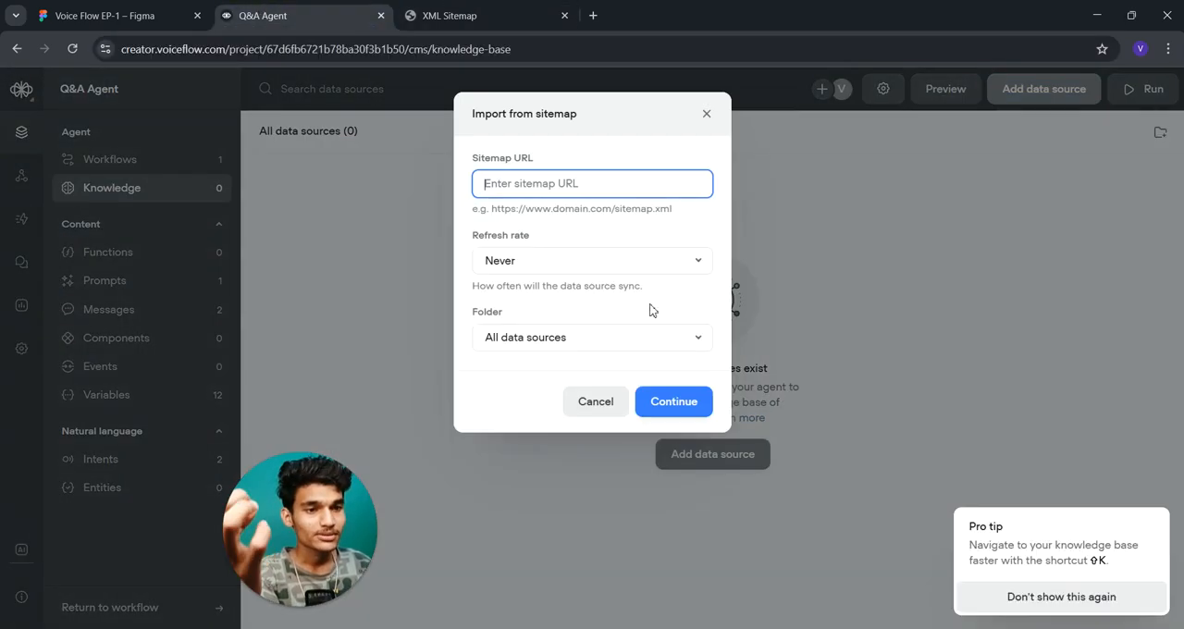
left_click_drag(675, 210, 487, 216)
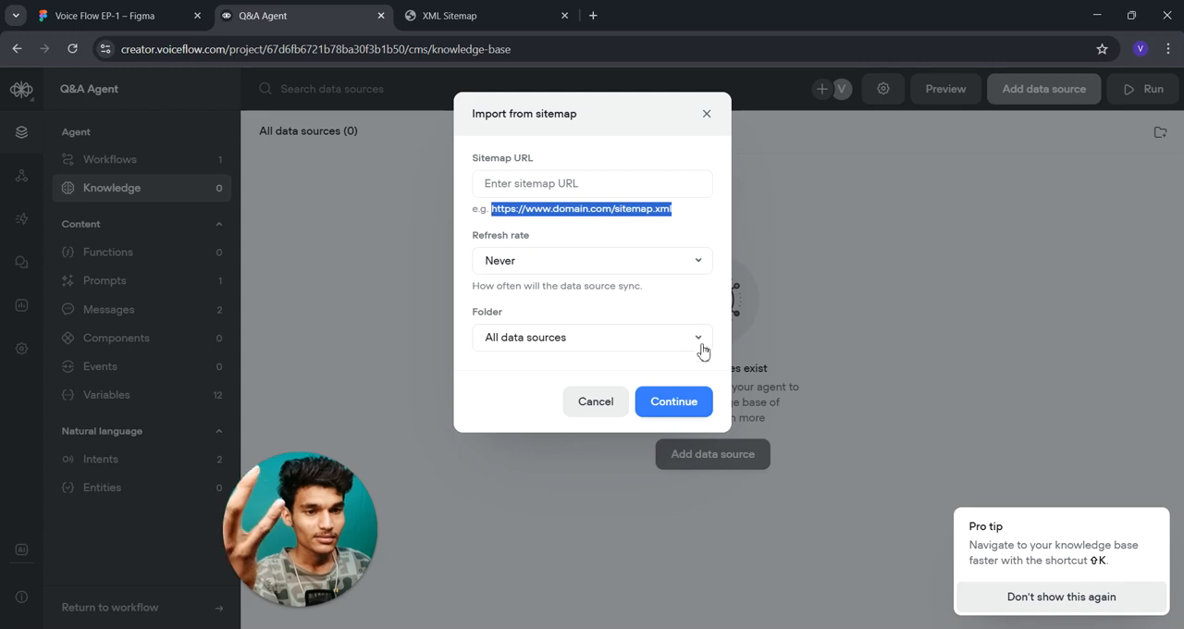
left_click(590, 403)
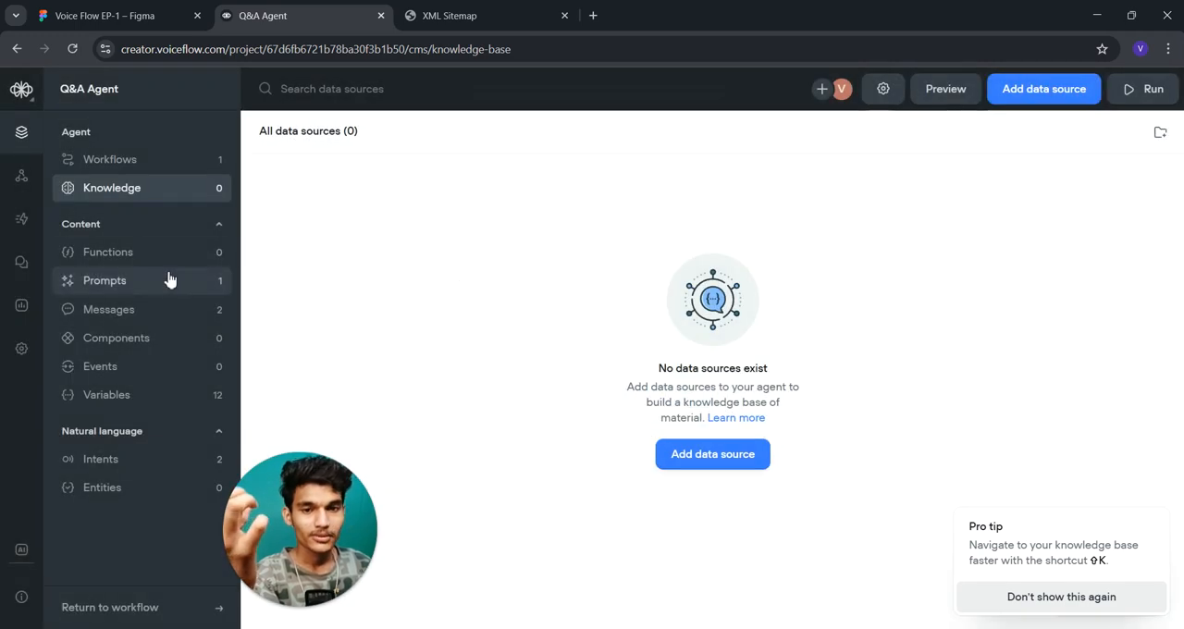
- Look through the agent's functions and prompts and its widget, telephony and API keys integration pages
left_click(148, 253)
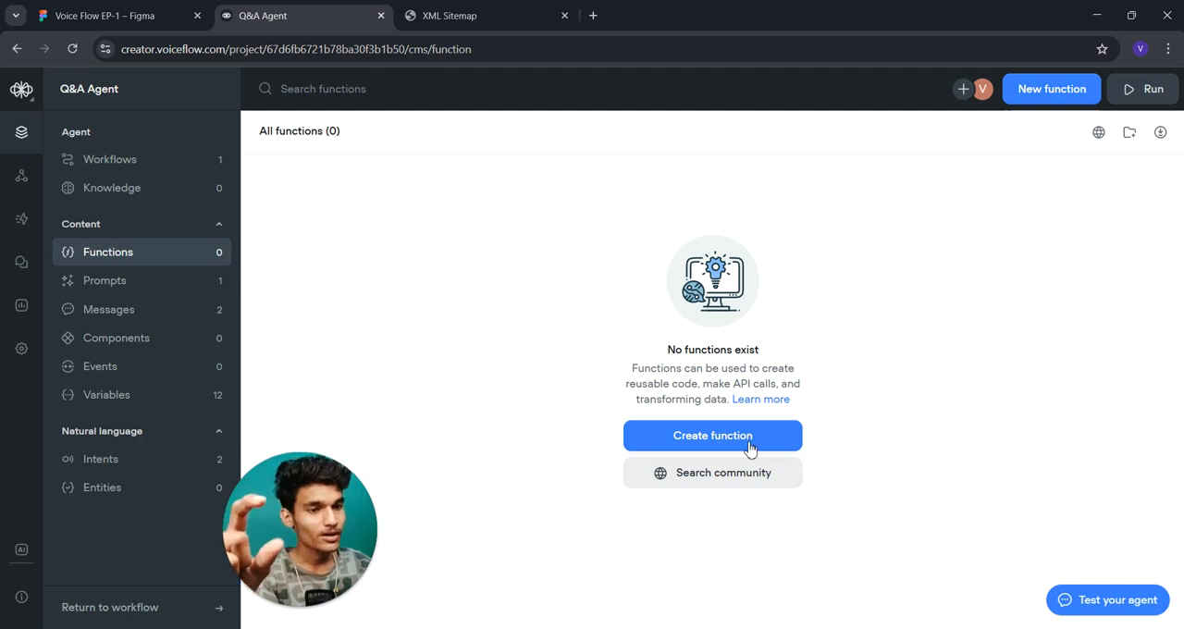
left_click(139, 285)
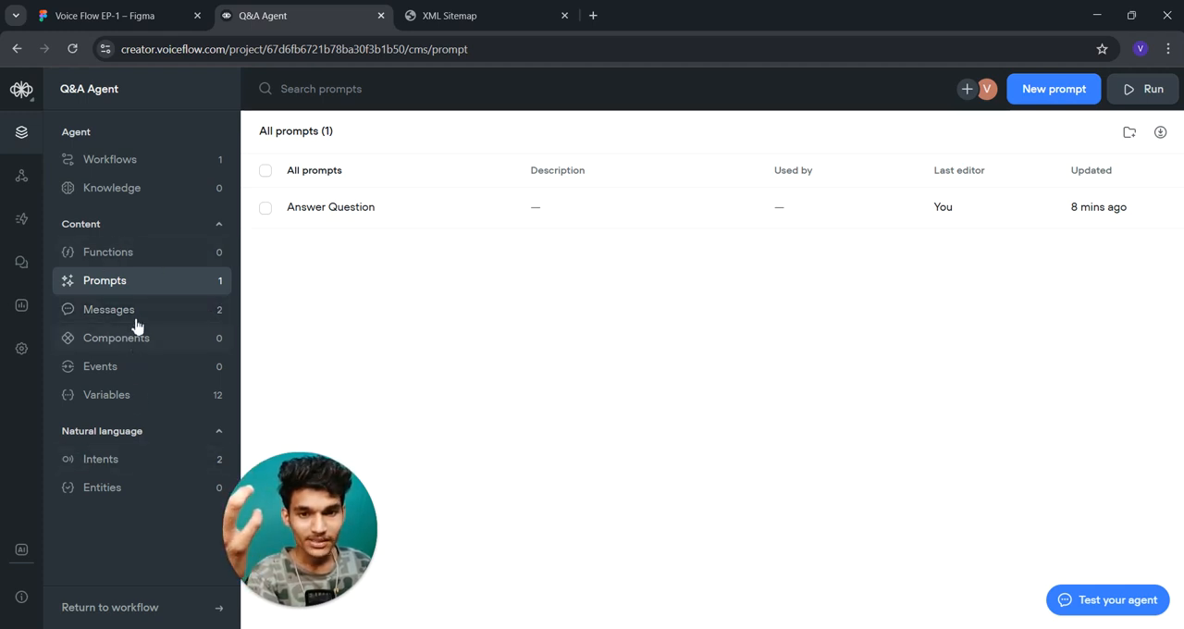
left_click(21, 184)
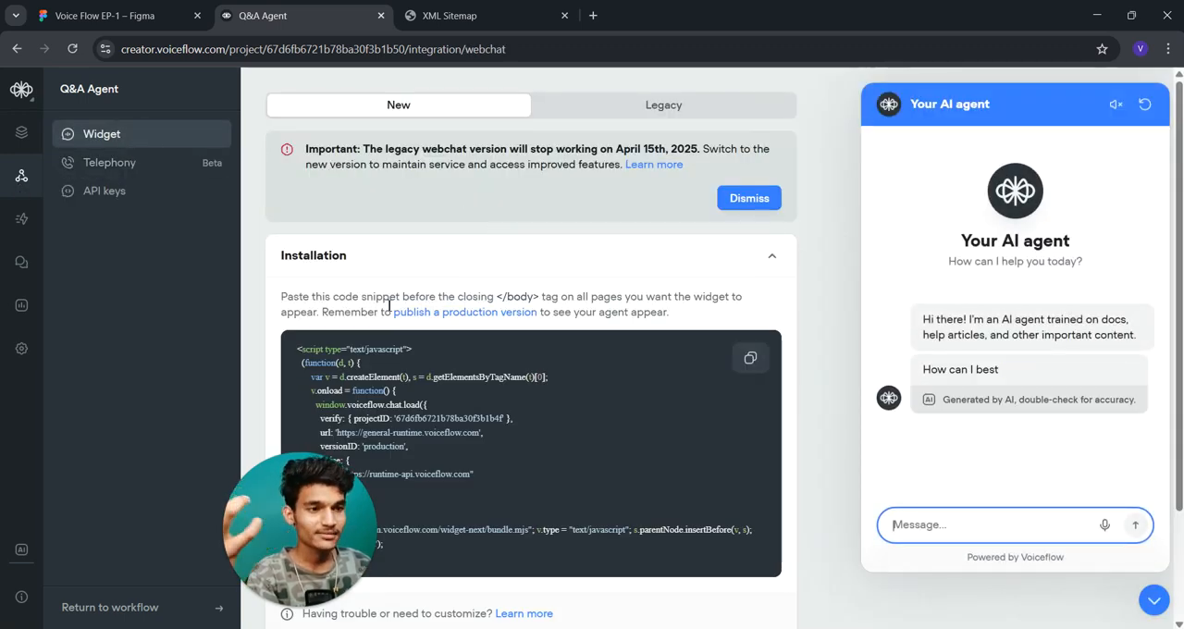
left_click_drag(335, 512, 134, 560)
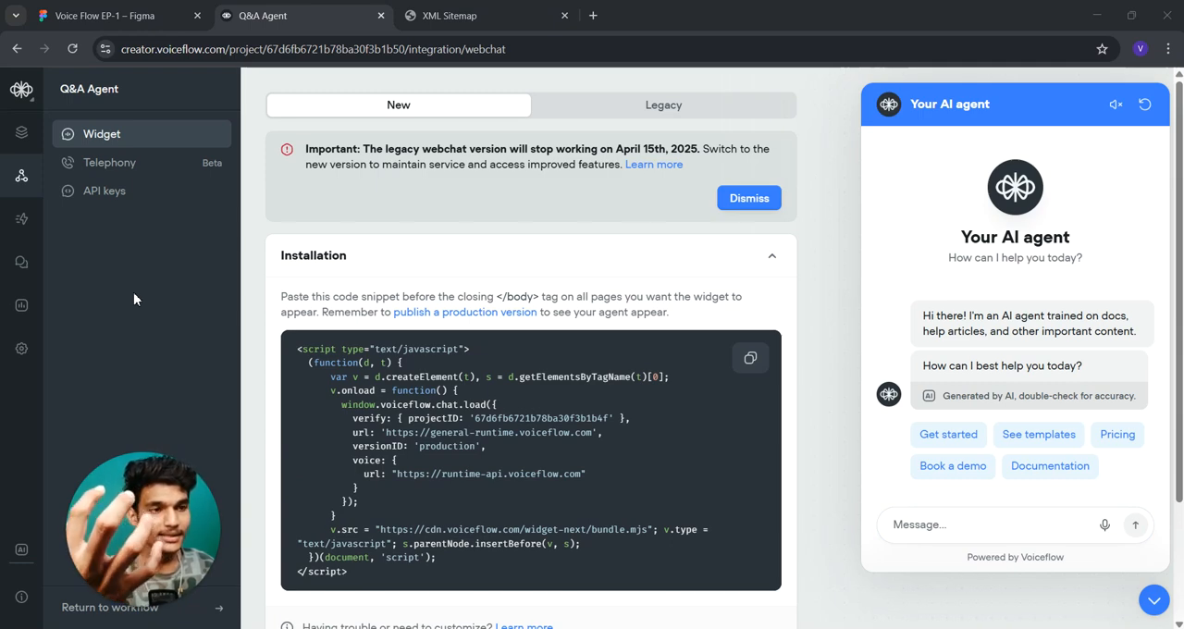
left_click(133, 164)
left_click(128, 192)
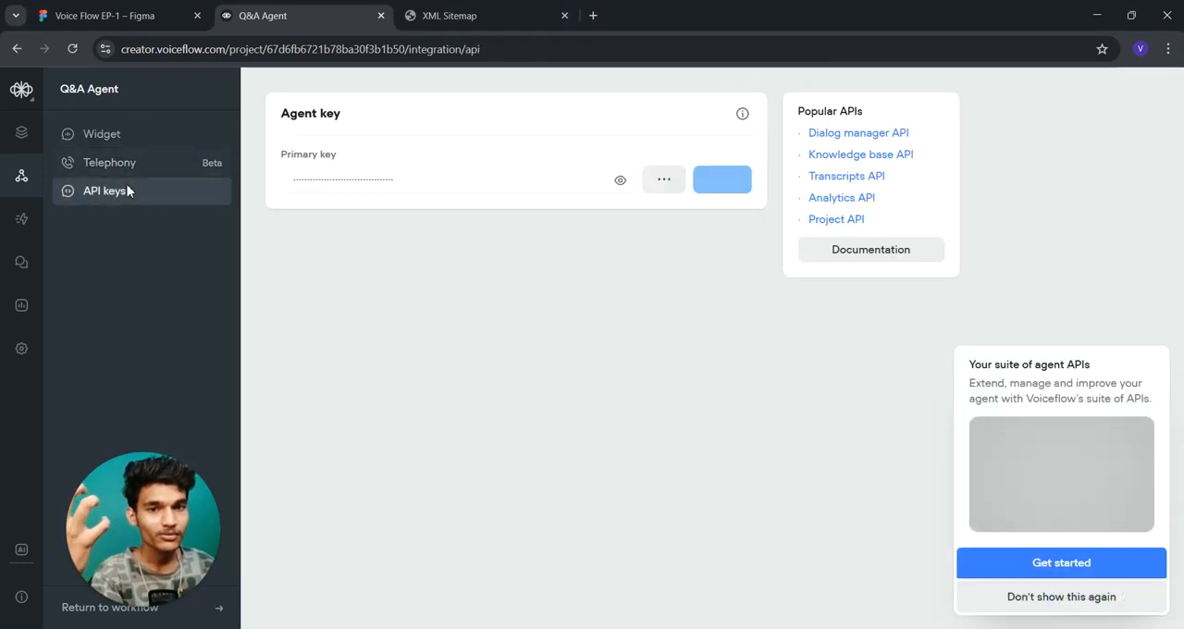
- Look through the agent's publishing form, release history, transcripts and analytics
left_click(26, 222)
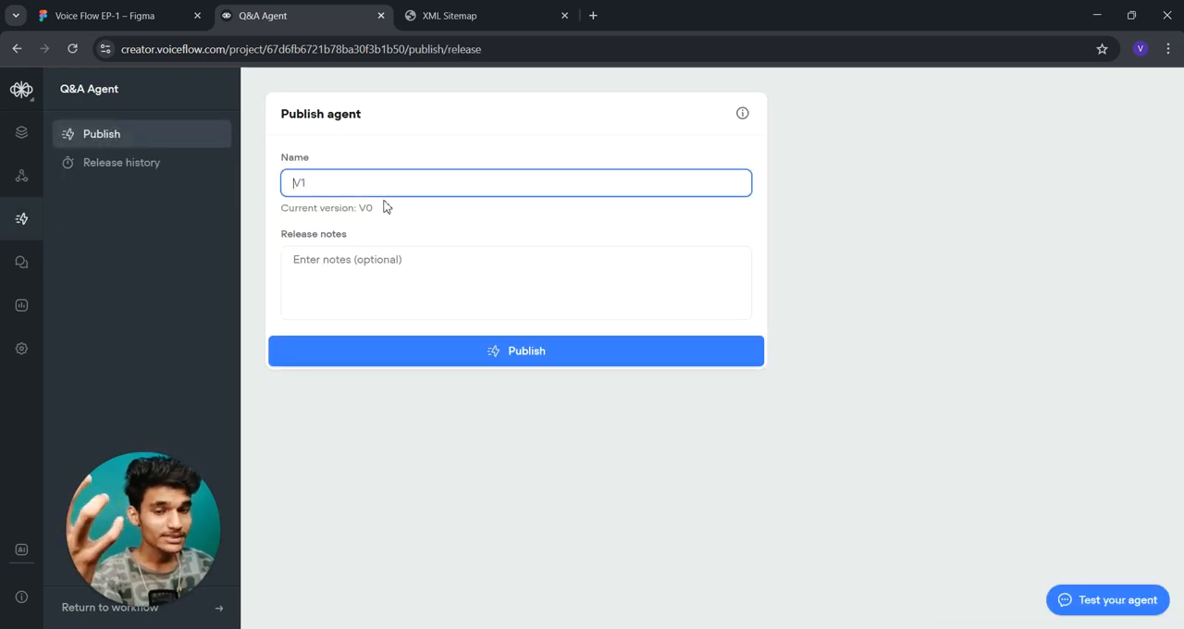
left_click(162, 179)
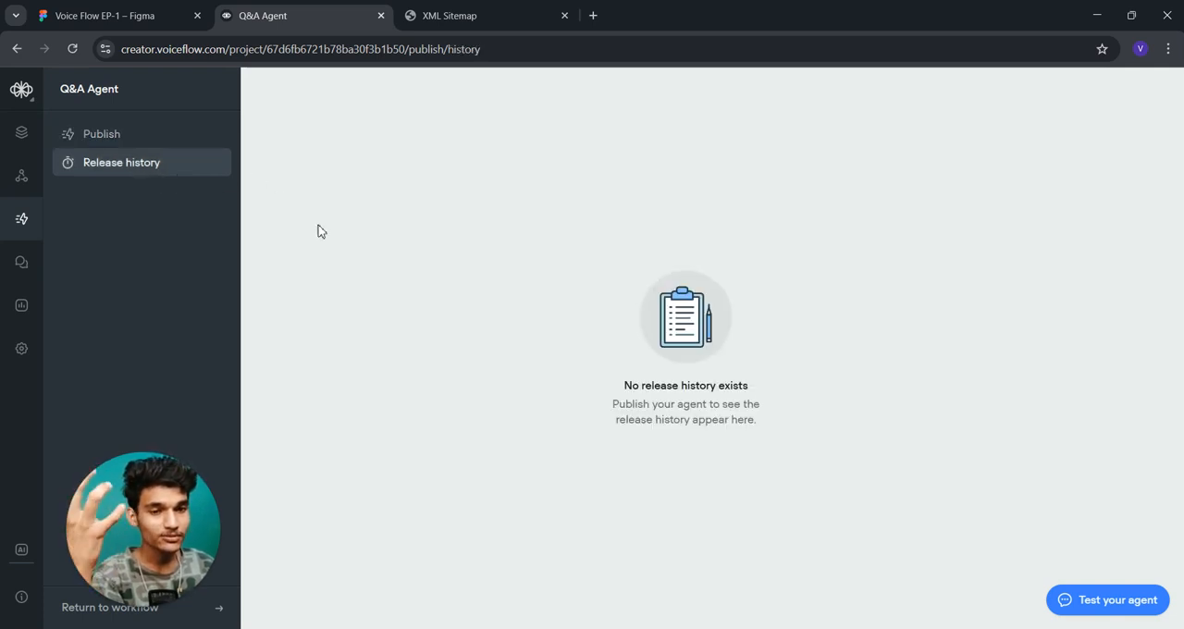
left_click(21, 262)
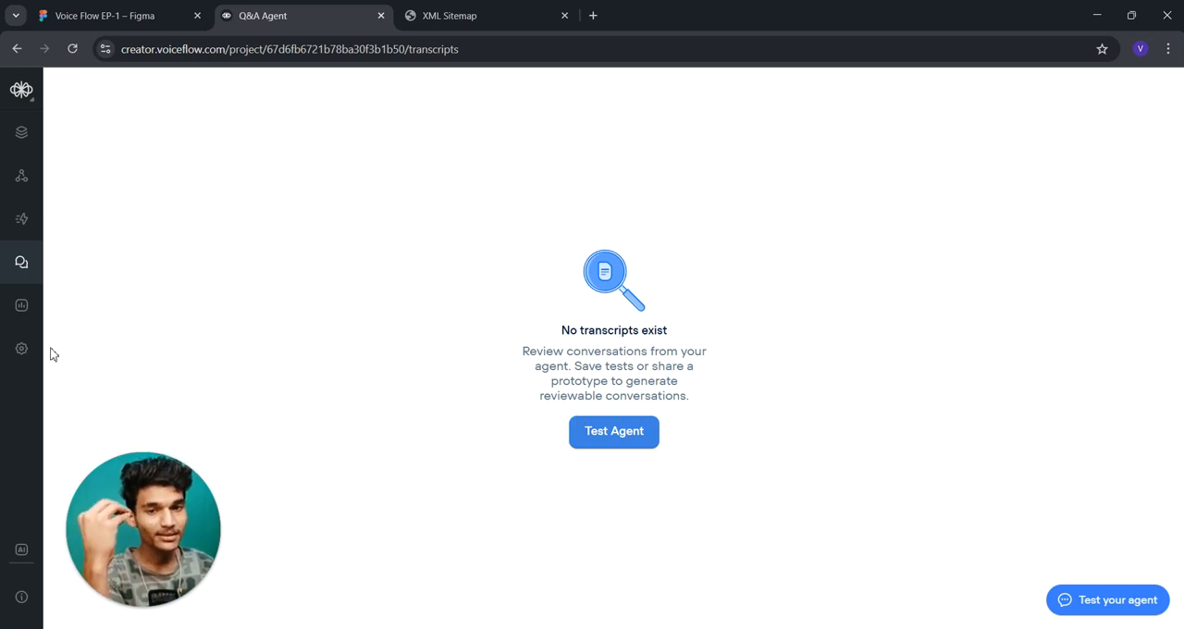
left_click(32, 324)
- Examine the agent's general settings, from the agent info and metadata to the canvas preferences and danger zone
left_click(23, 352)
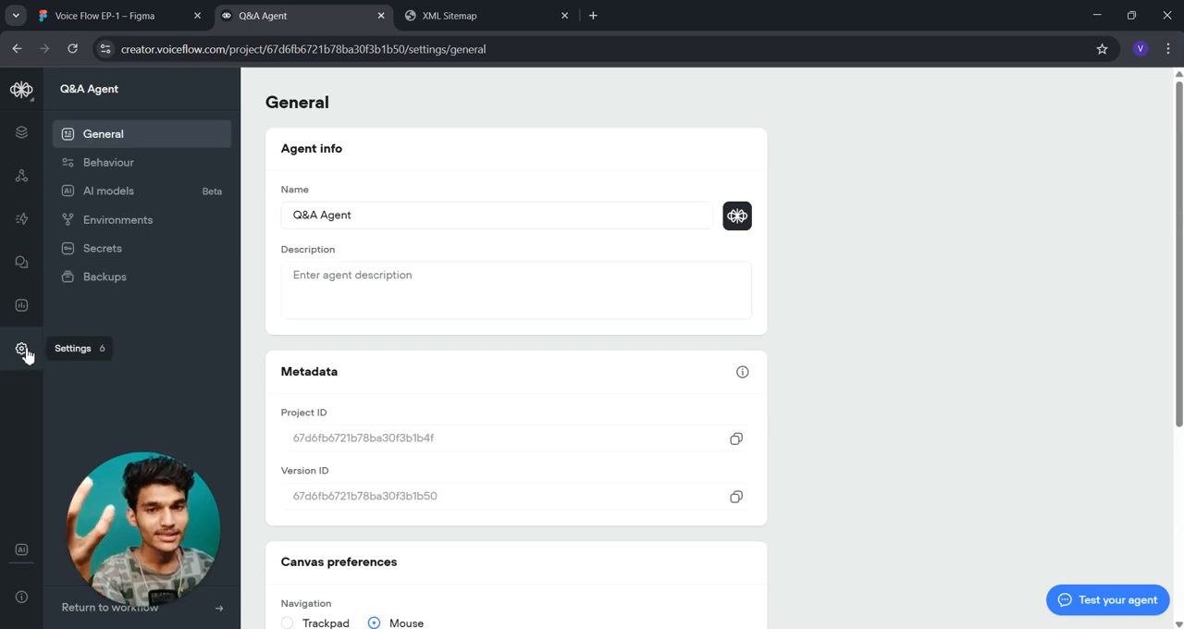
scroll(539, 265, "down", 3)
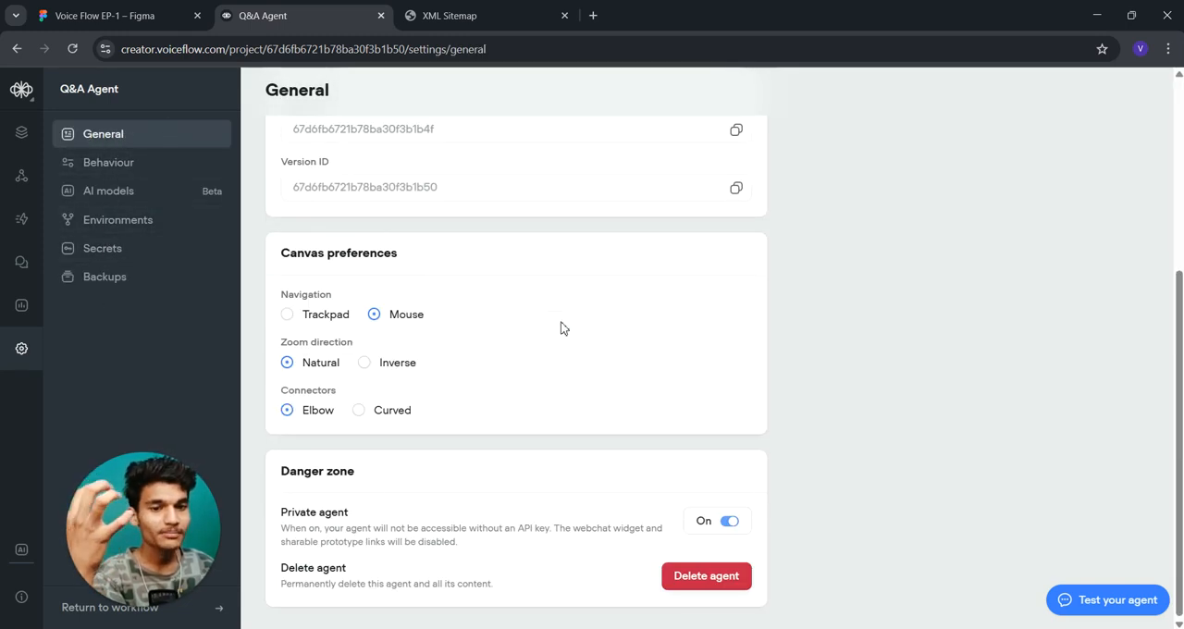
scroll(561, 328, "up", 3)
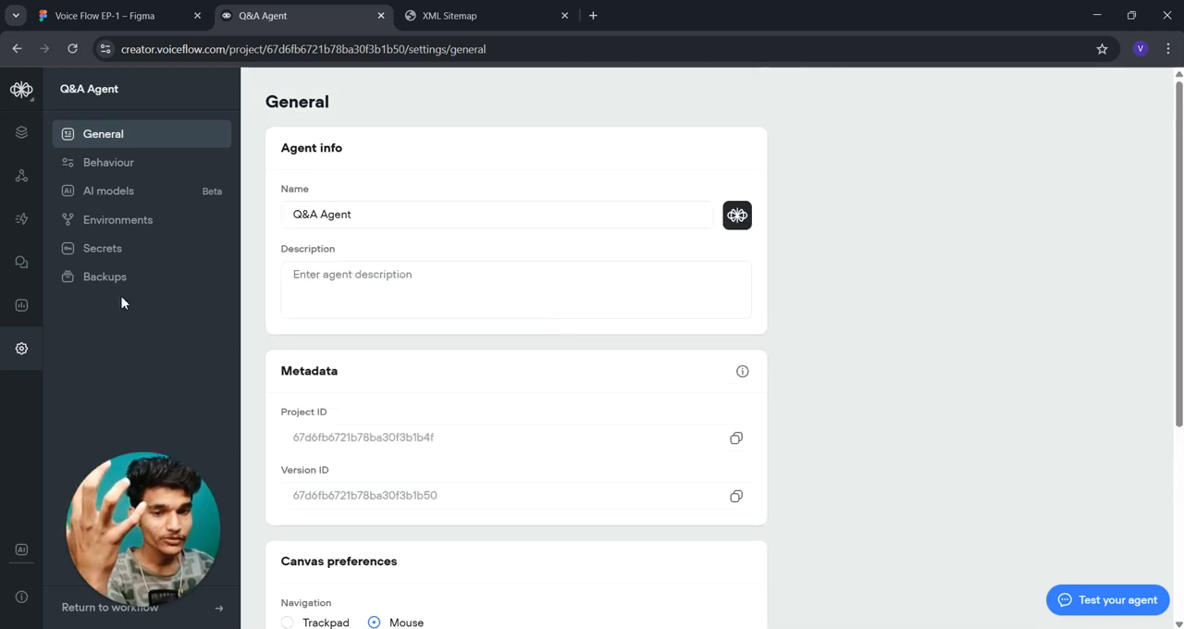
- Open the Question & Answer workflow on the canvas and shift its Start block slightly to the left
left_click(17, 135)
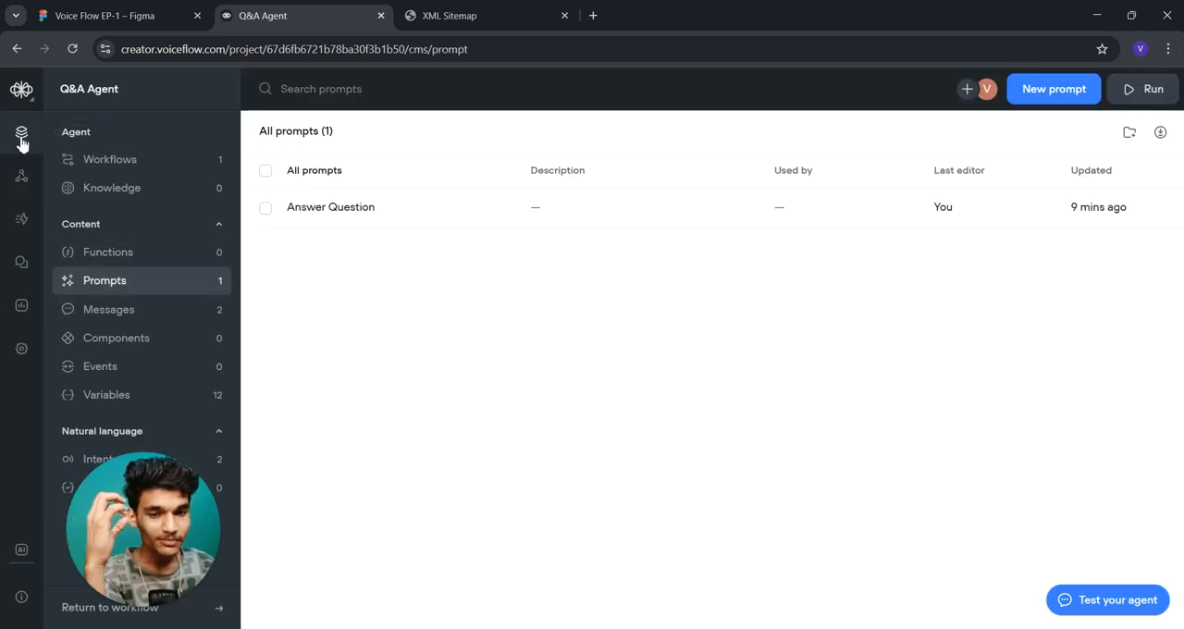
left_click(100, 168)
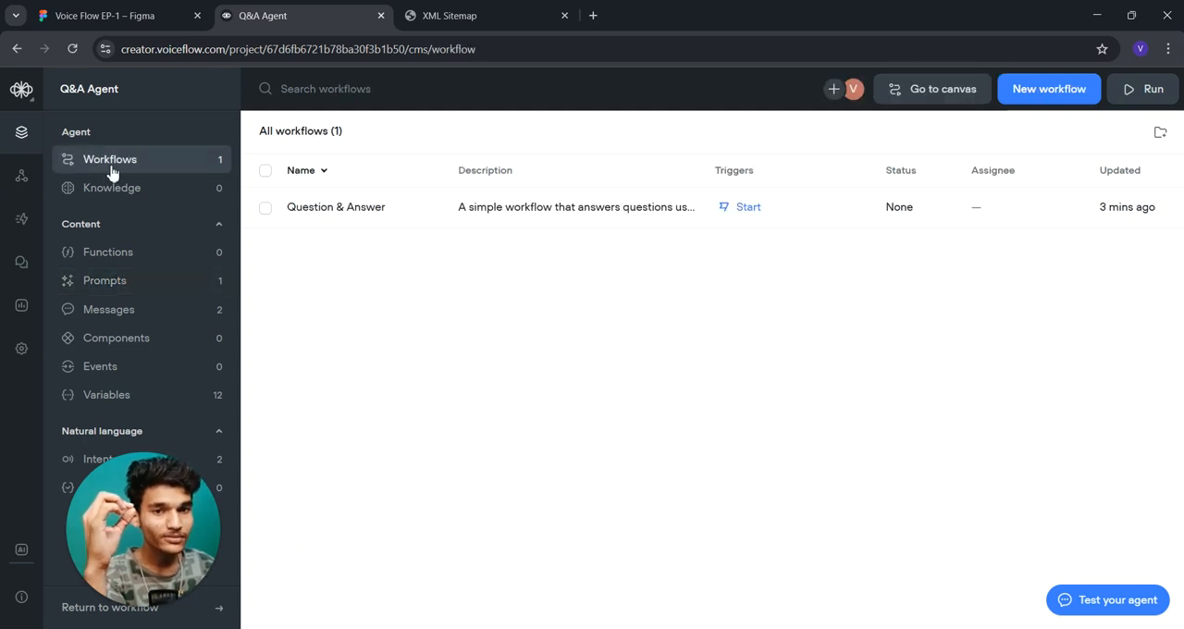
double_click(373, 211)
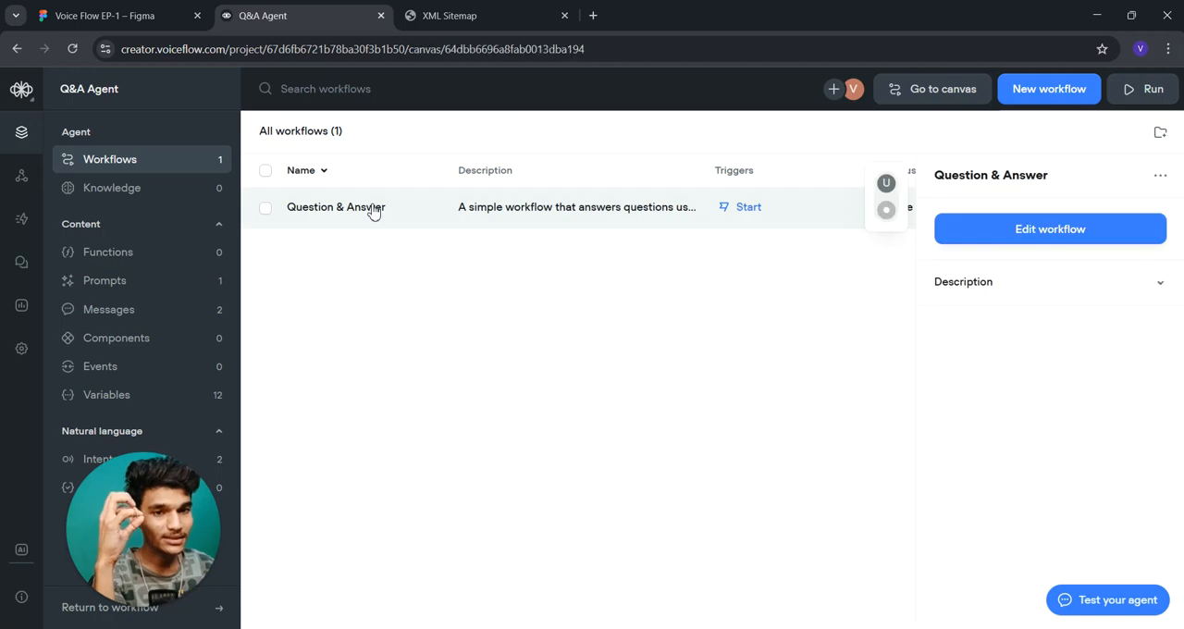
left_click_drag(524, 273, 514, 267)
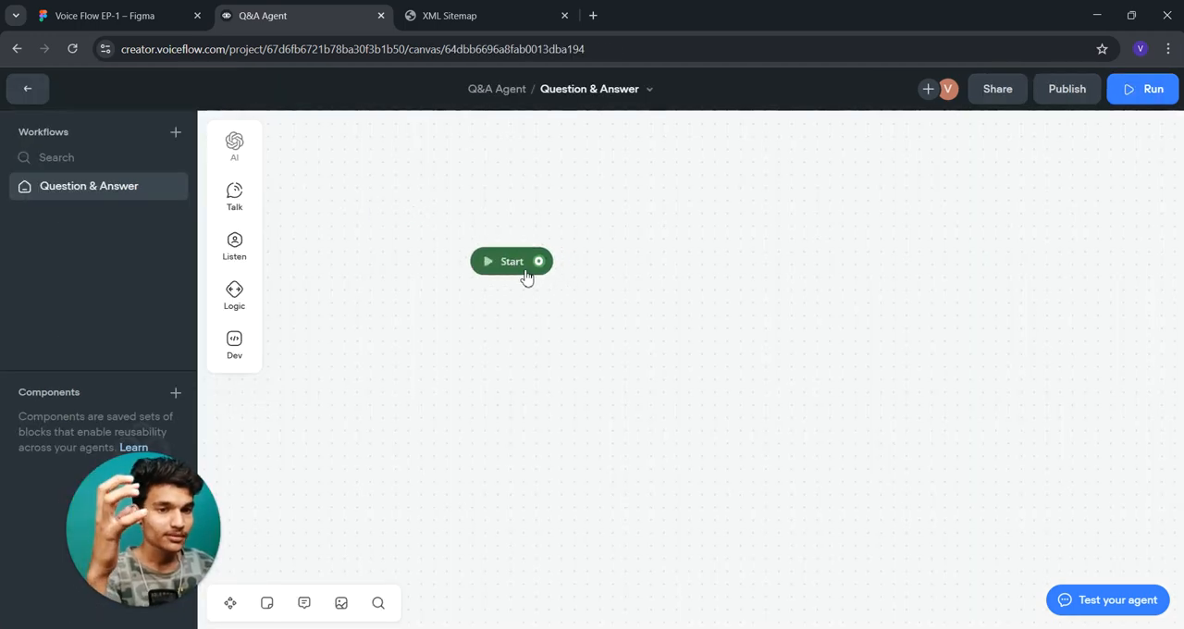
left_click_drag(519, 267, 502, 267)
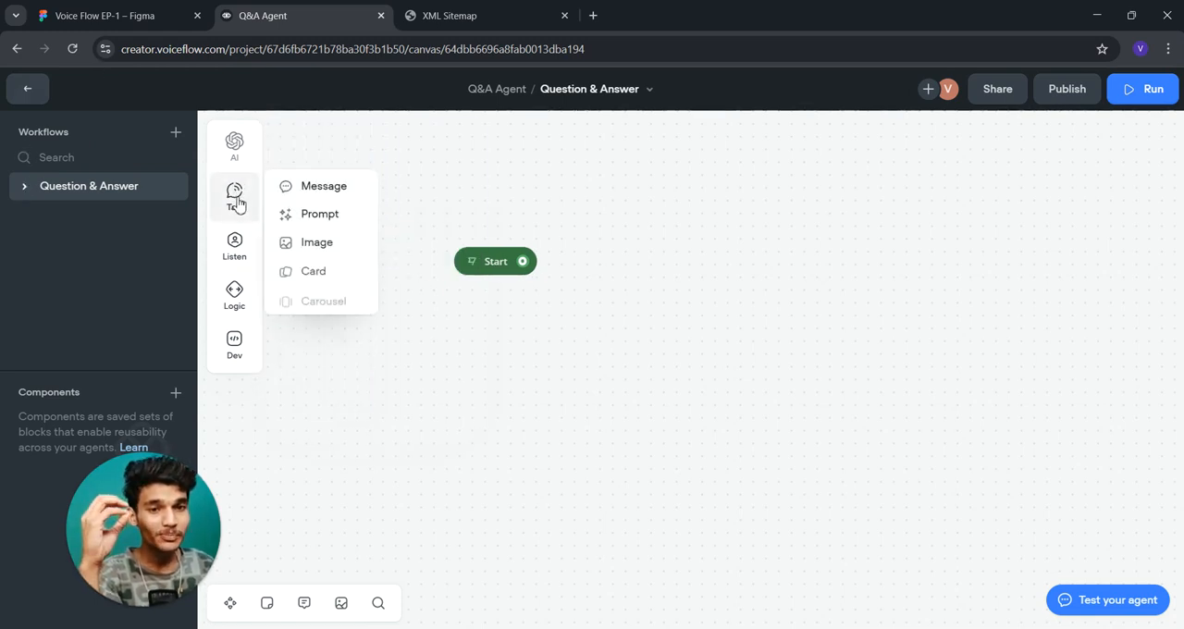
- Look over the step categories and add a Message step as a new block below the Start block
mouse_move(240, 231)
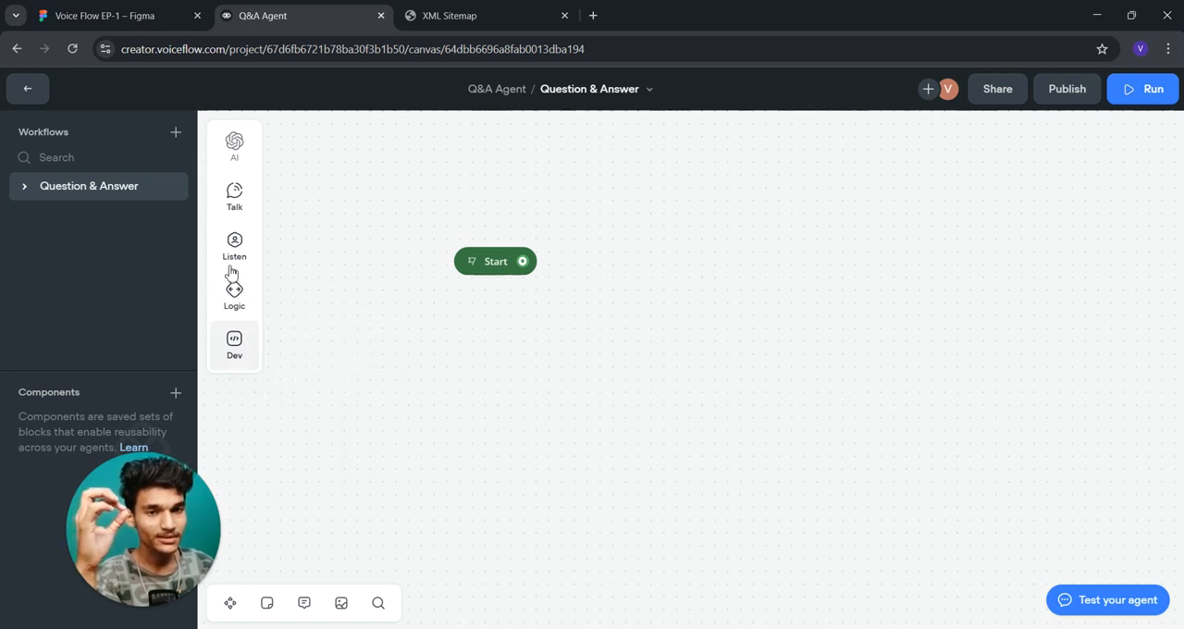
mouse_move(237, 148)
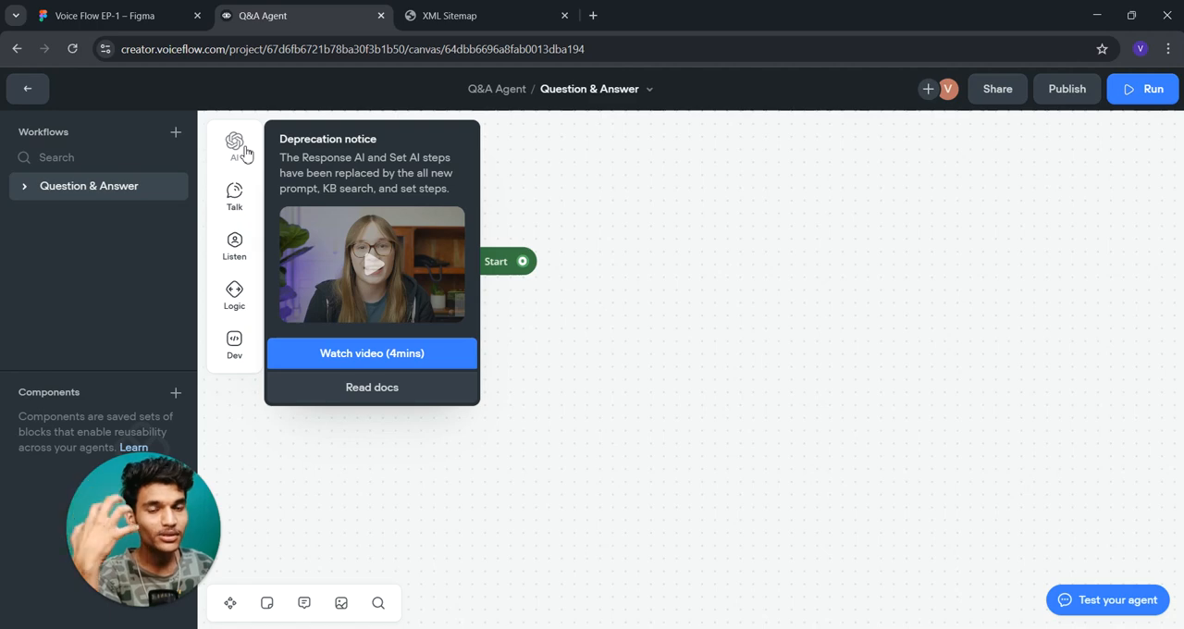
mouse_move(236, 191)
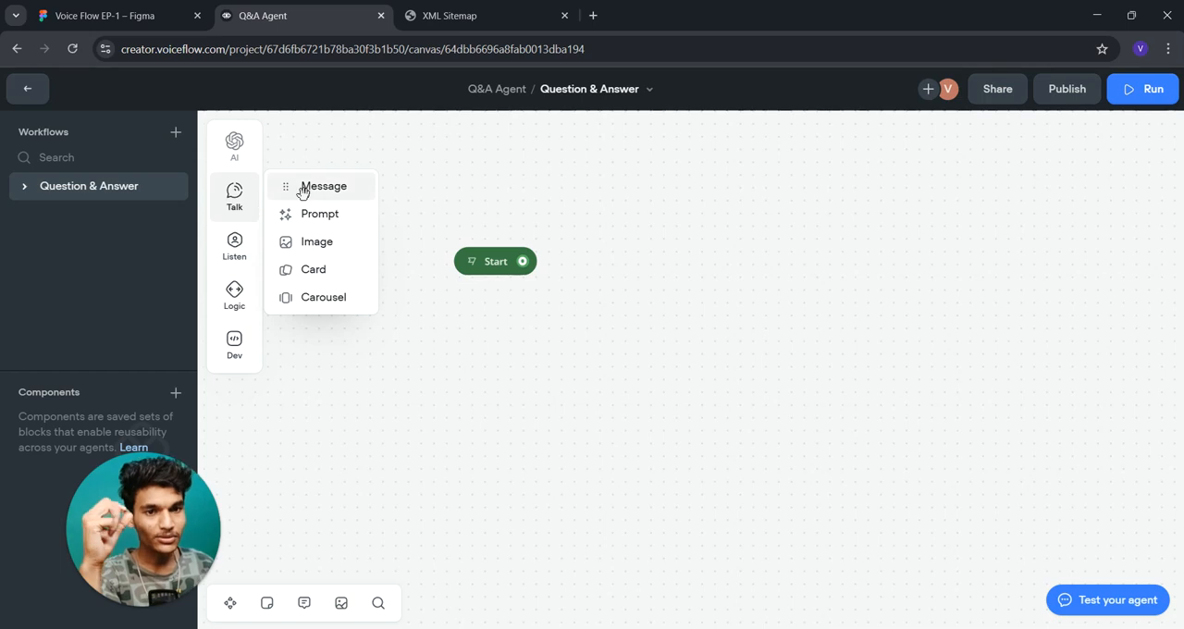
left_click_drag(303, 190, 594, 368)
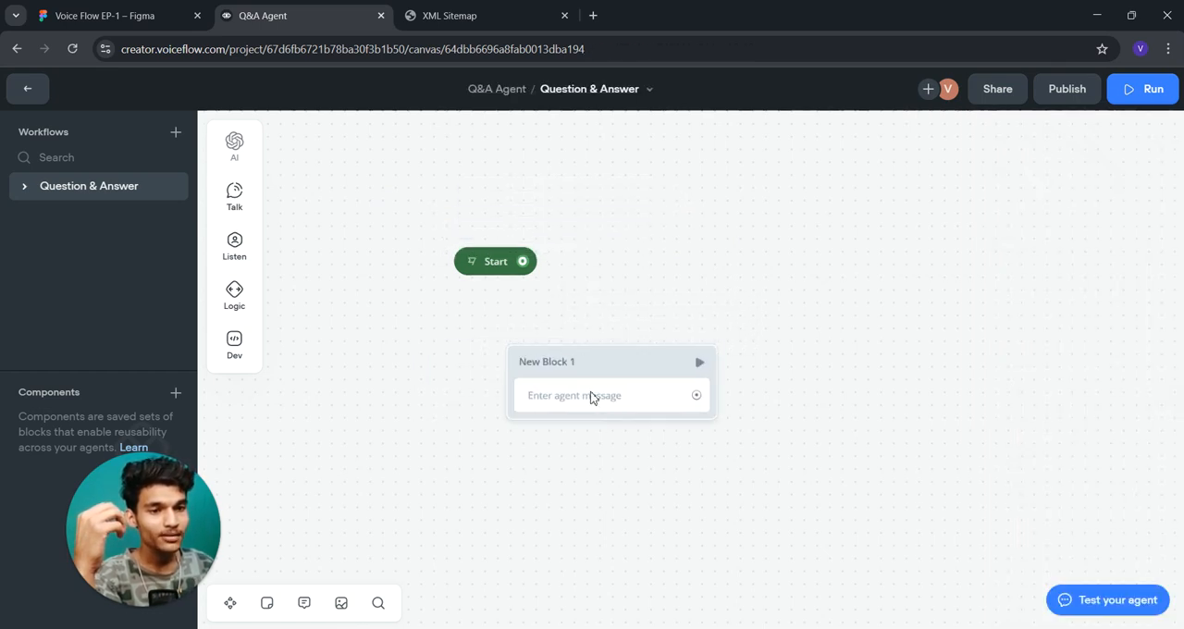
- Connect the Start block to New Block 1 and arrange the two blocks side by side
left_click(592, 396)
left_click_drag(472, 272, 508, 377)
left_click_drag(577, 365, 542, 242)
- Enter "hello, wlcome" as the message text in New Block 1 and generate 1 variant of it
left_click(552, 283)
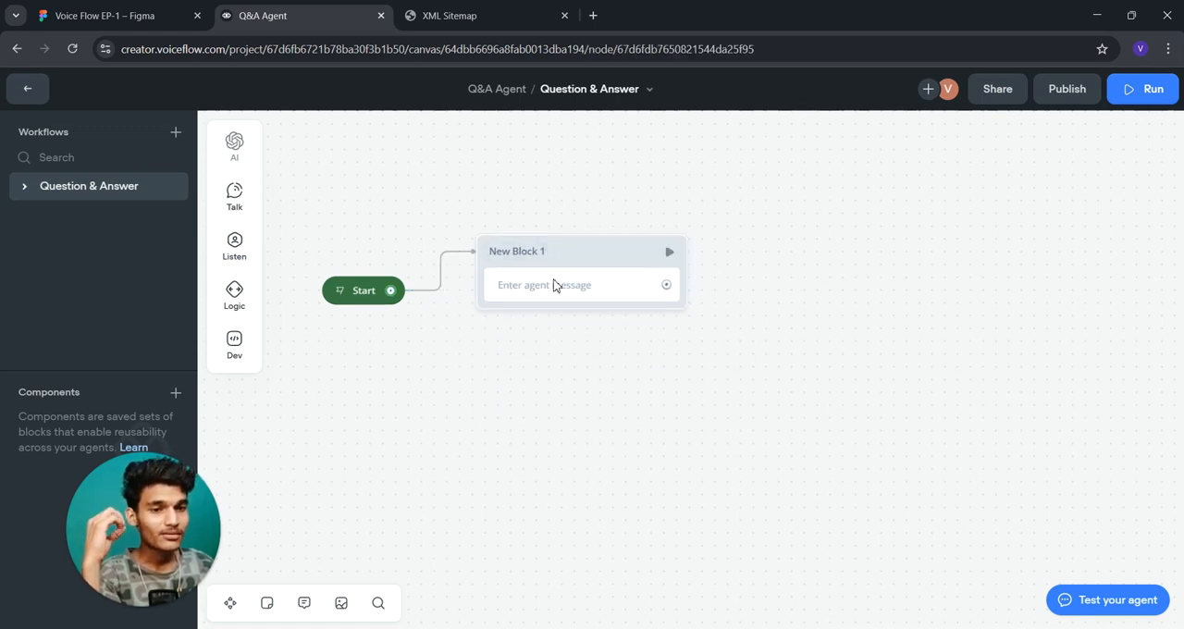
left_click(980, 199)
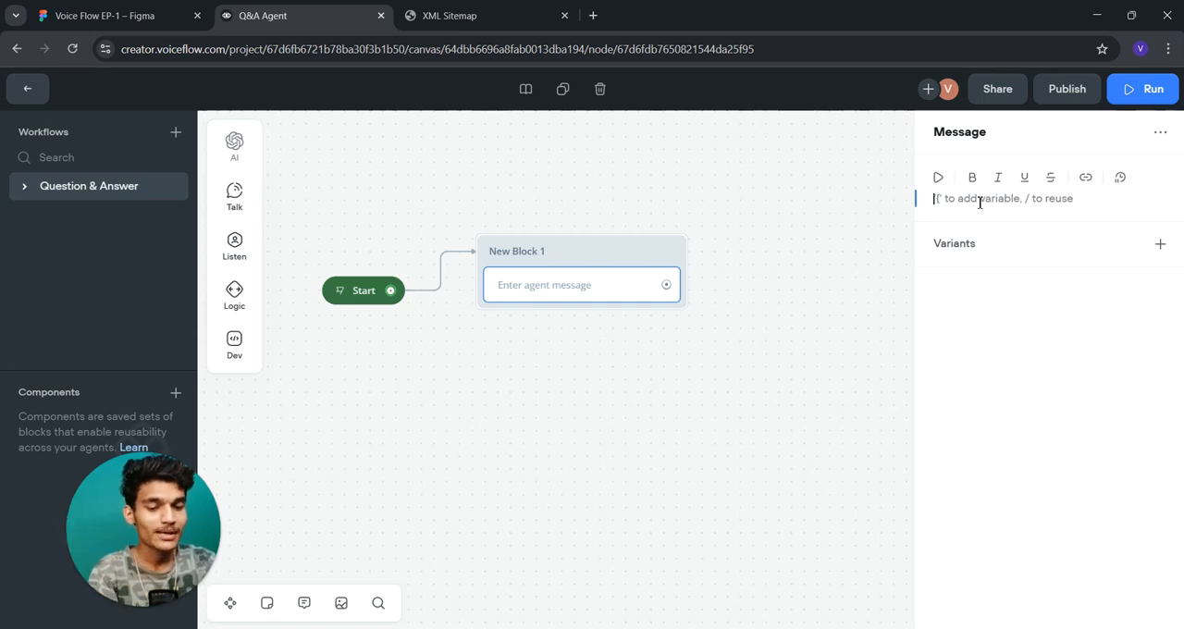
type("hello, wlcome")
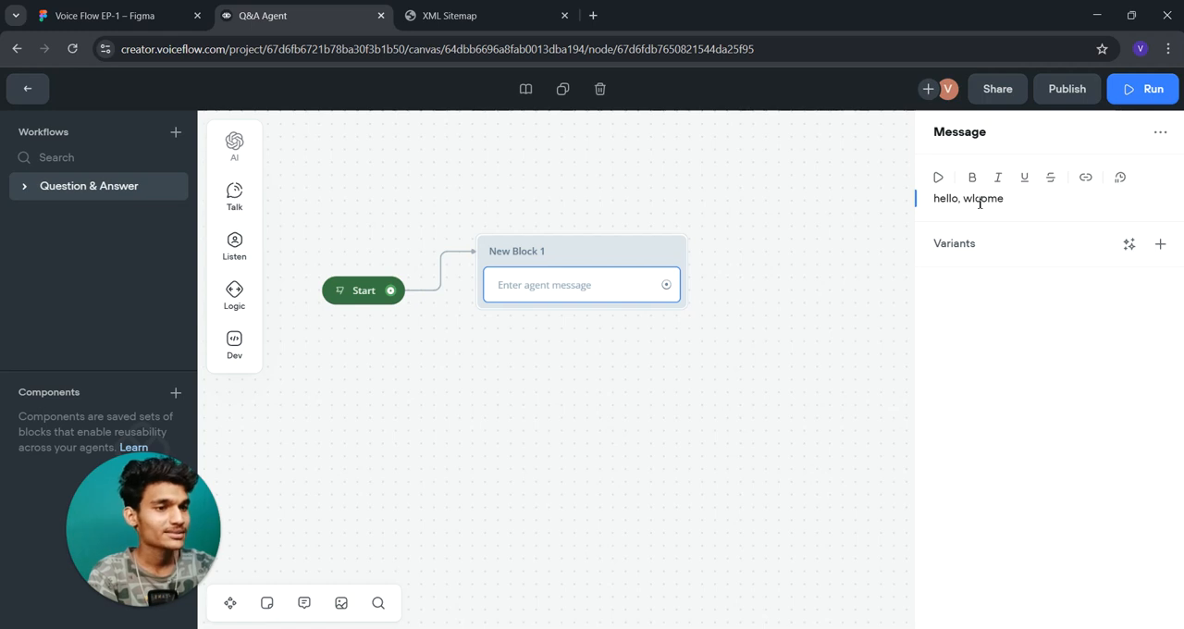
left_click(1129, 243)
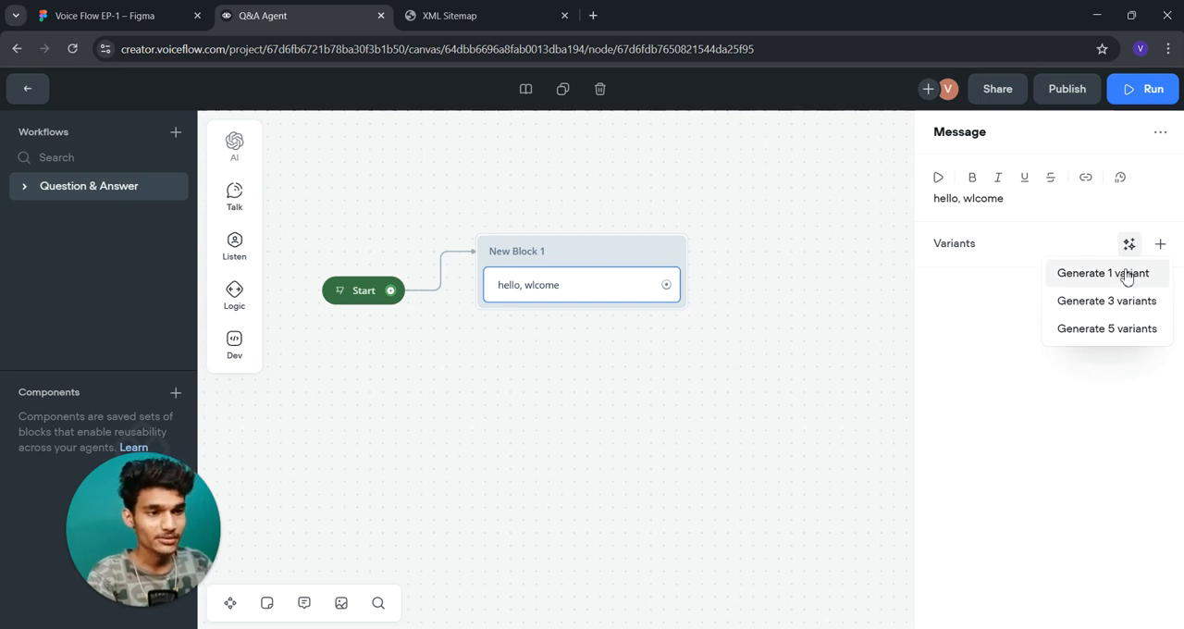
left_click(1125, 281)
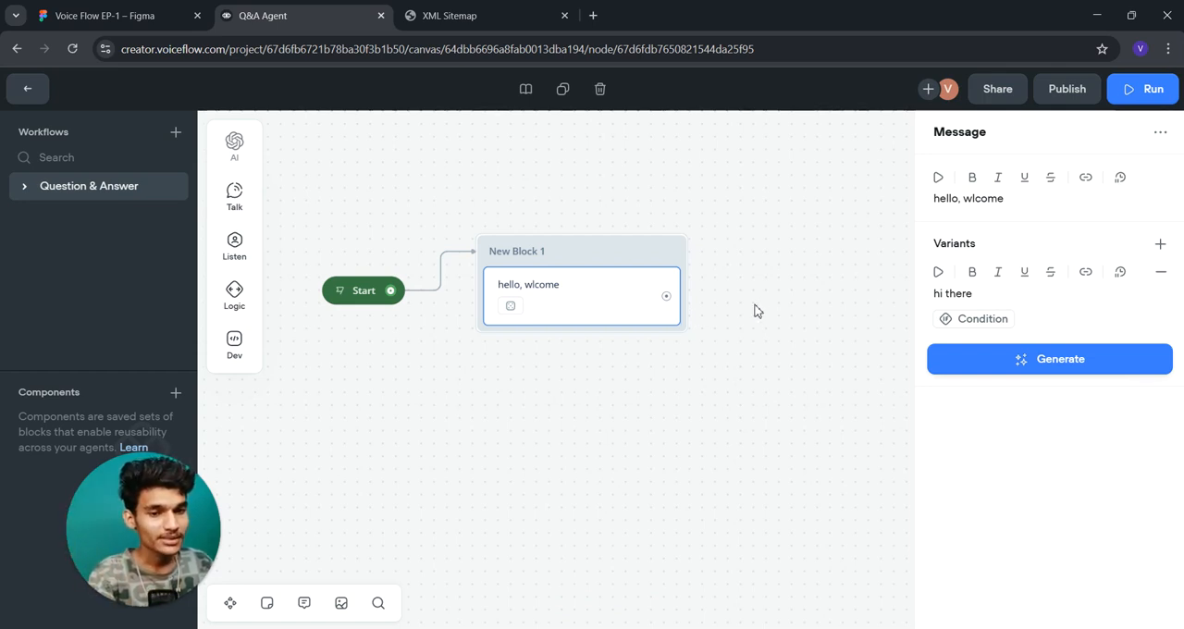
- Look at the condition builder and its variable choices for the message variant without adding a condition
left_click(948, 328)
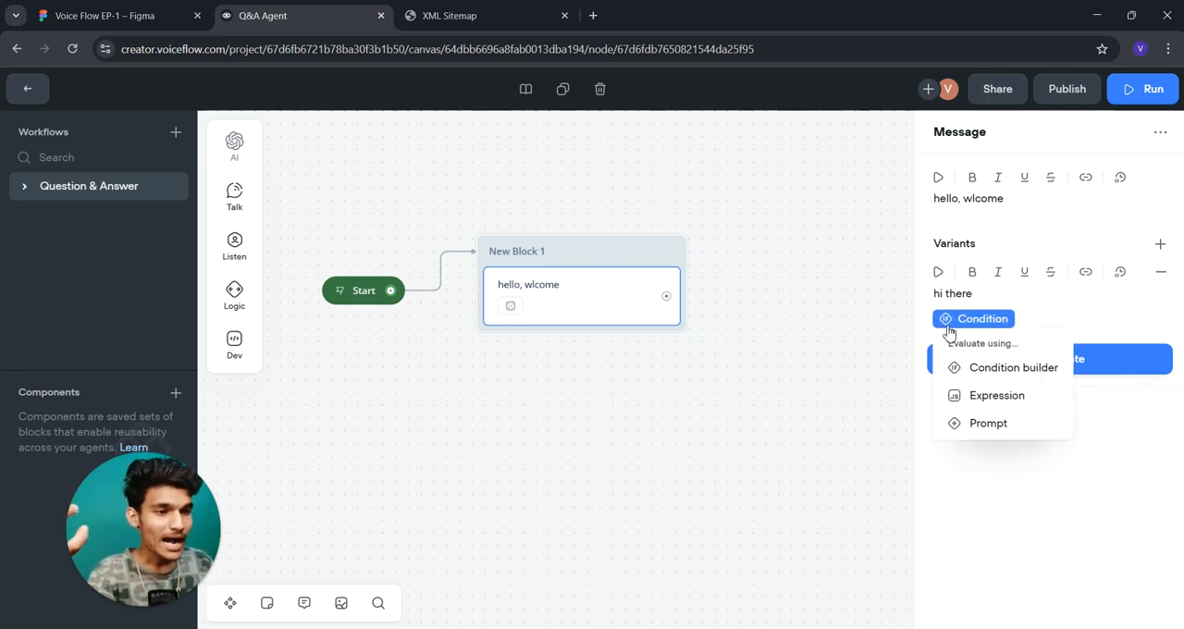
left_click(988, 365)
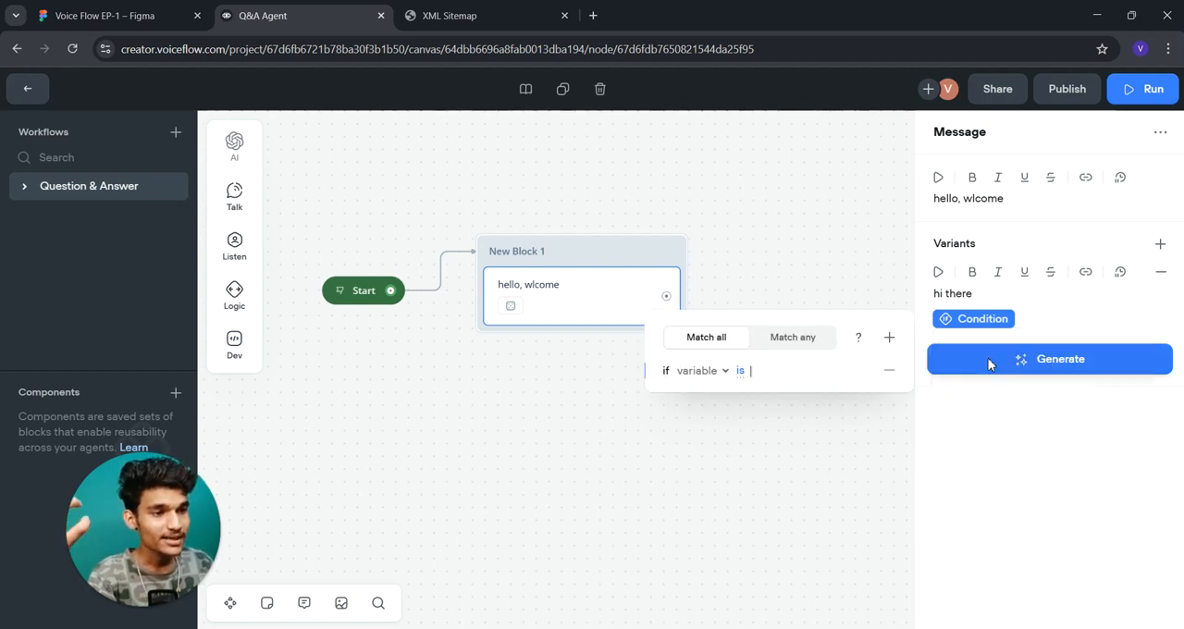
left_click(698, 371)
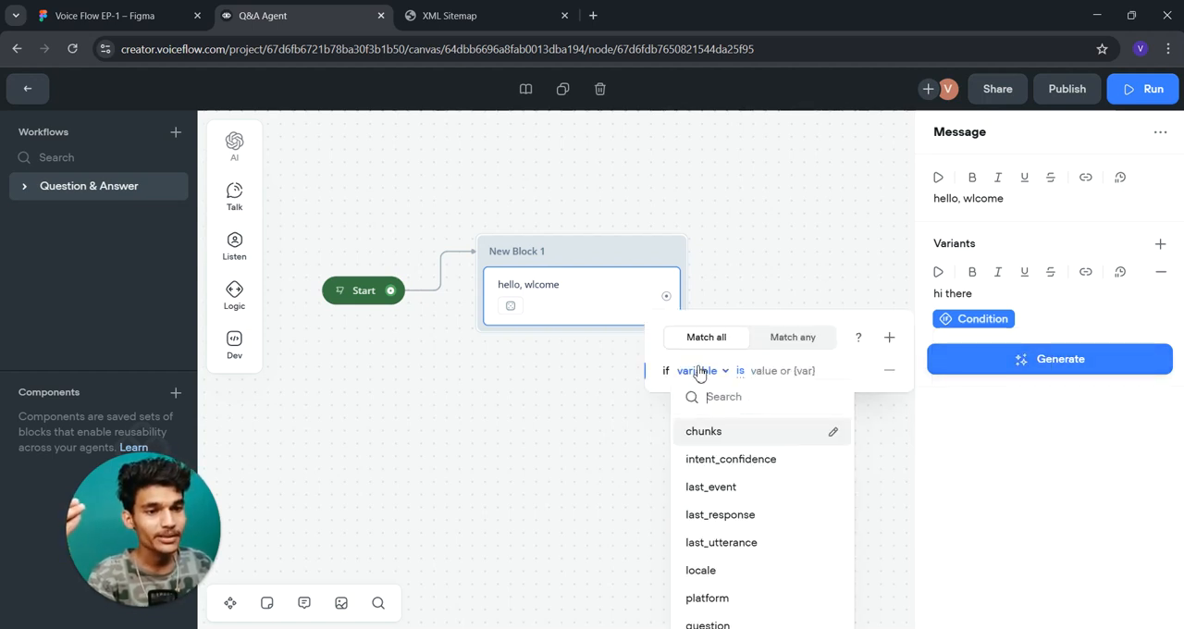
left_click(817, 269)
left_click(592, 291)
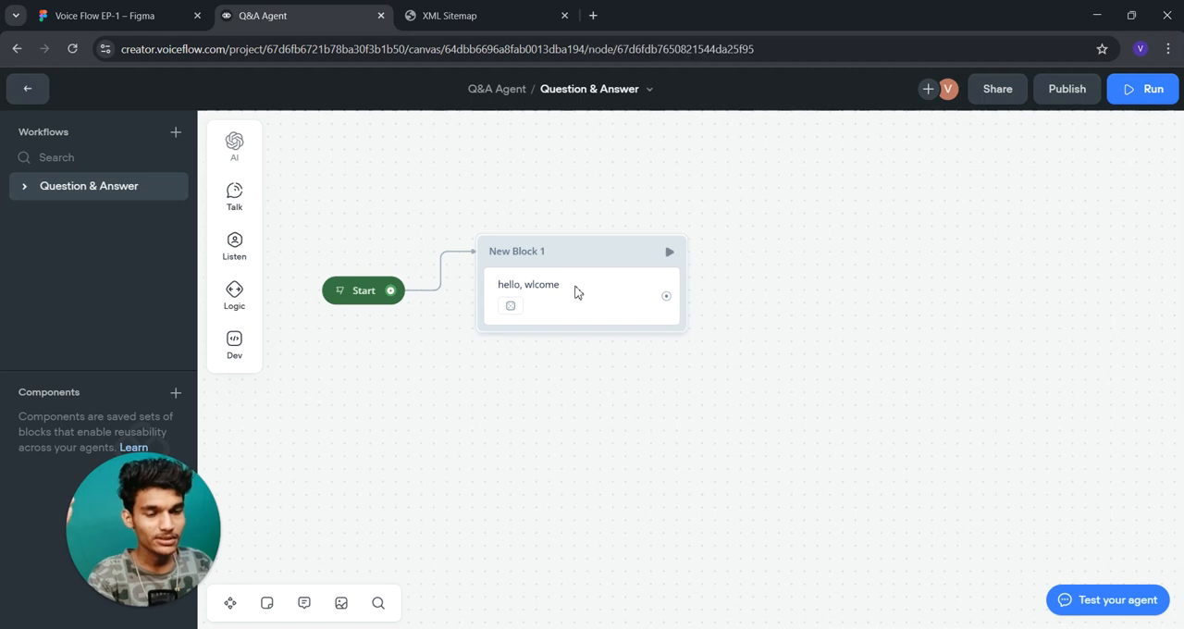
- Add a Prompt step as a new block below New Block 1
mouse_move(222, 196)
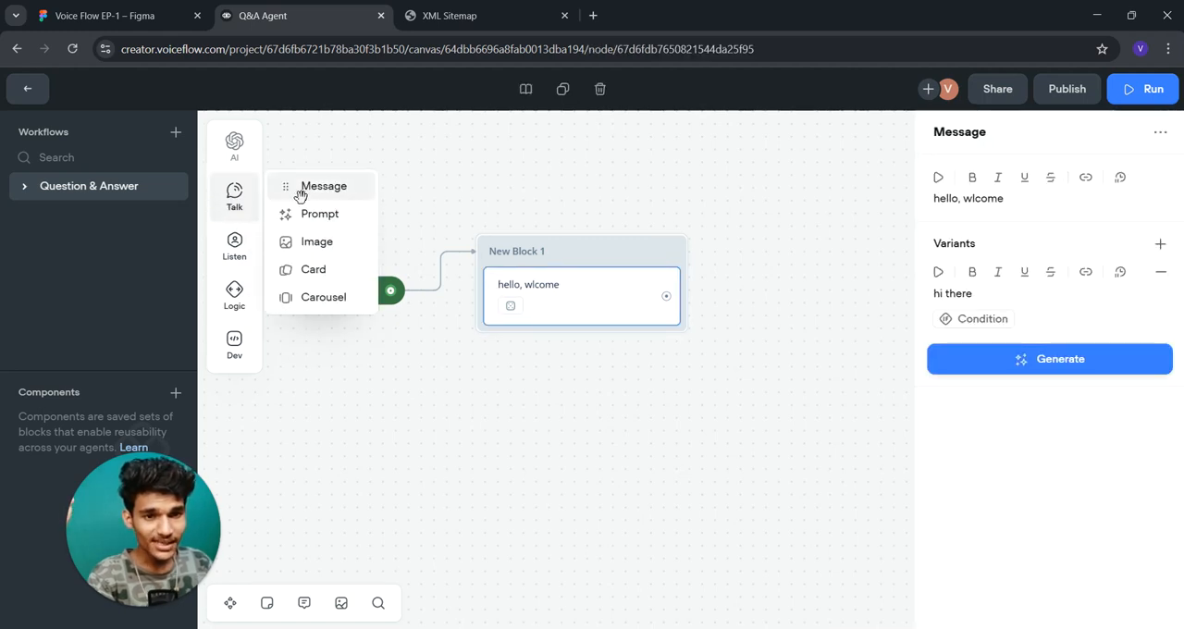
left_click_drag(309, 212, 586, 415)
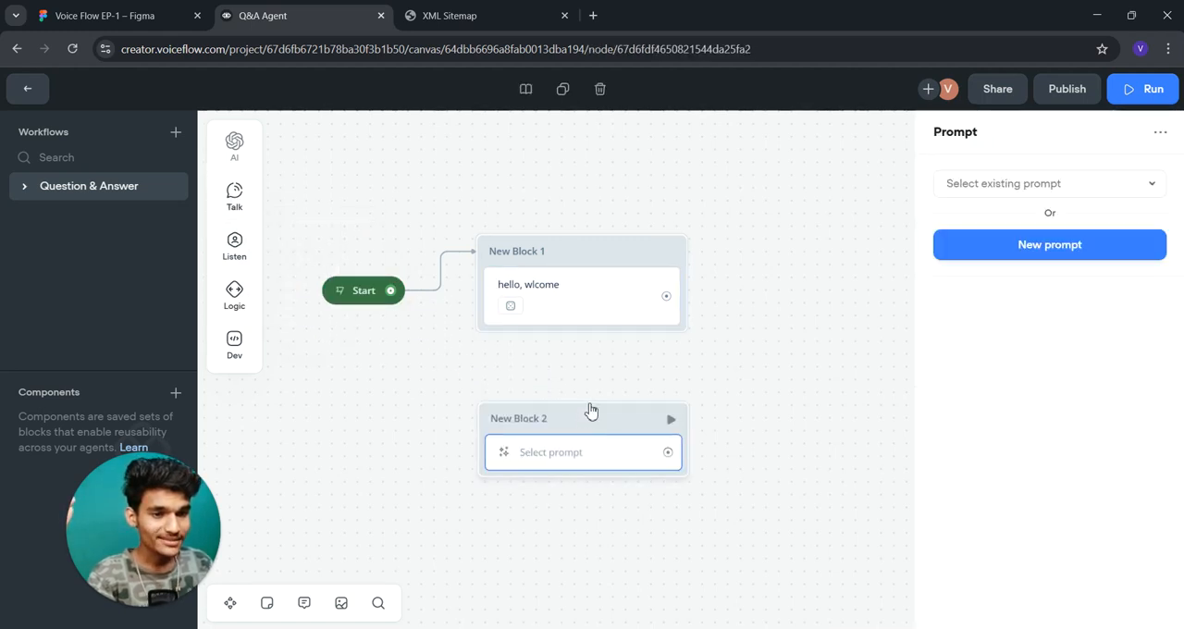
- Move New Block 2 slightly beneath New Block 1 and create a new prompt for its Prompt step
left_click(592, 448)
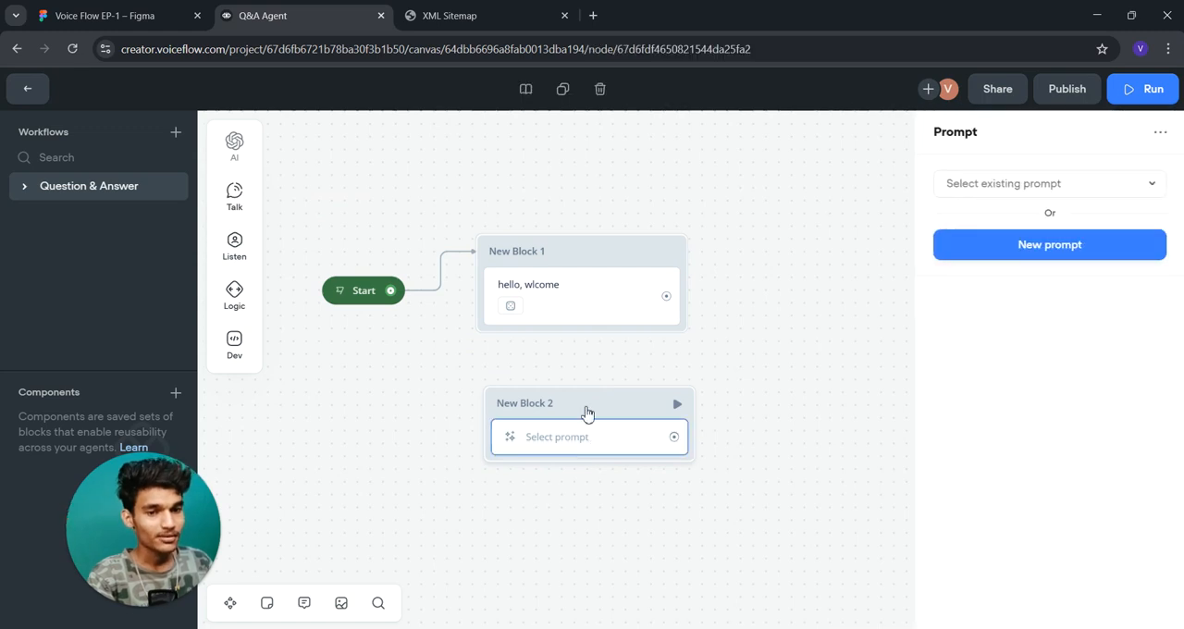
left_click_drag(586, 414, 605, 411)
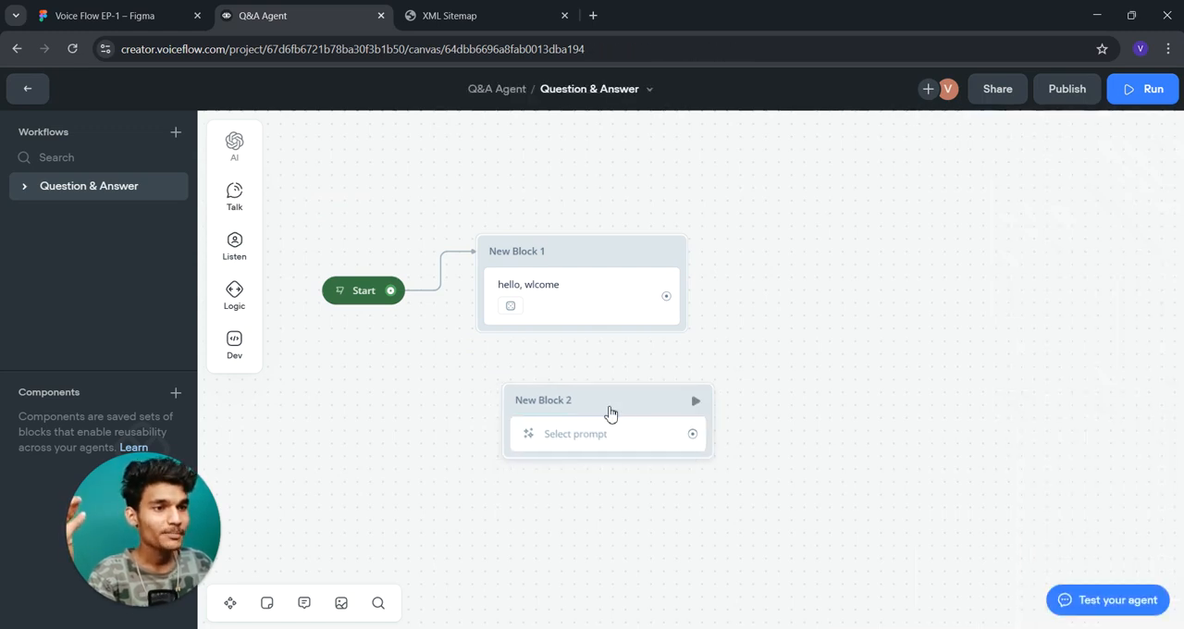
left_click(581, 440)
left_click(1071, 246)
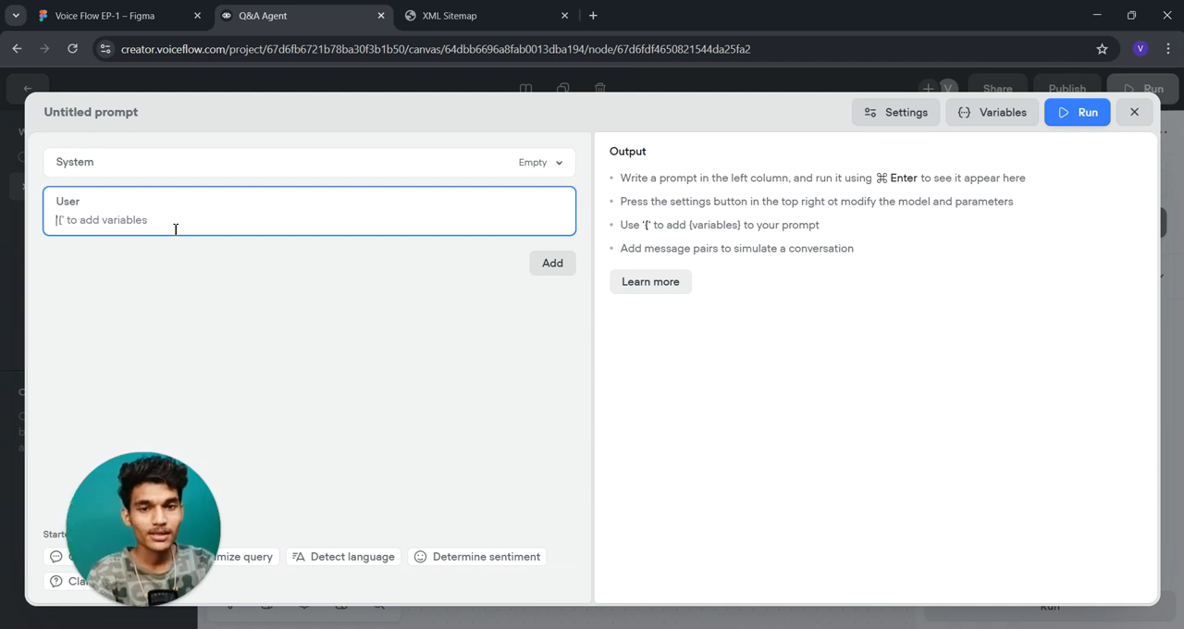
- Insert the vf_memory variable into the prompt's User message and view the options for adding messages
type("{")
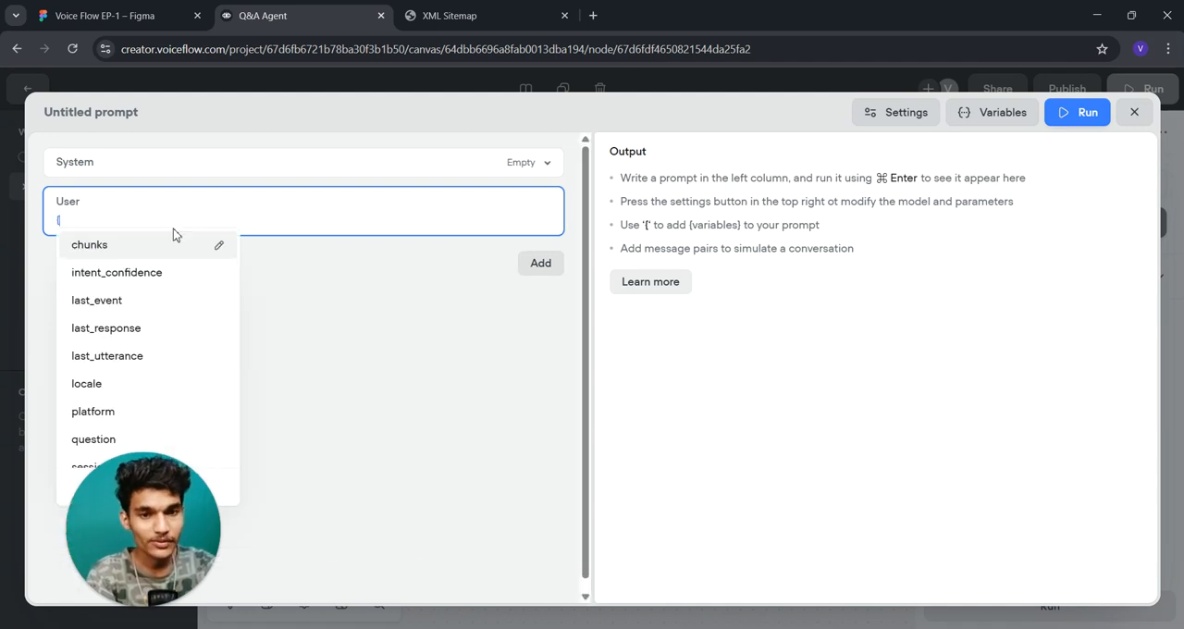
type("}")
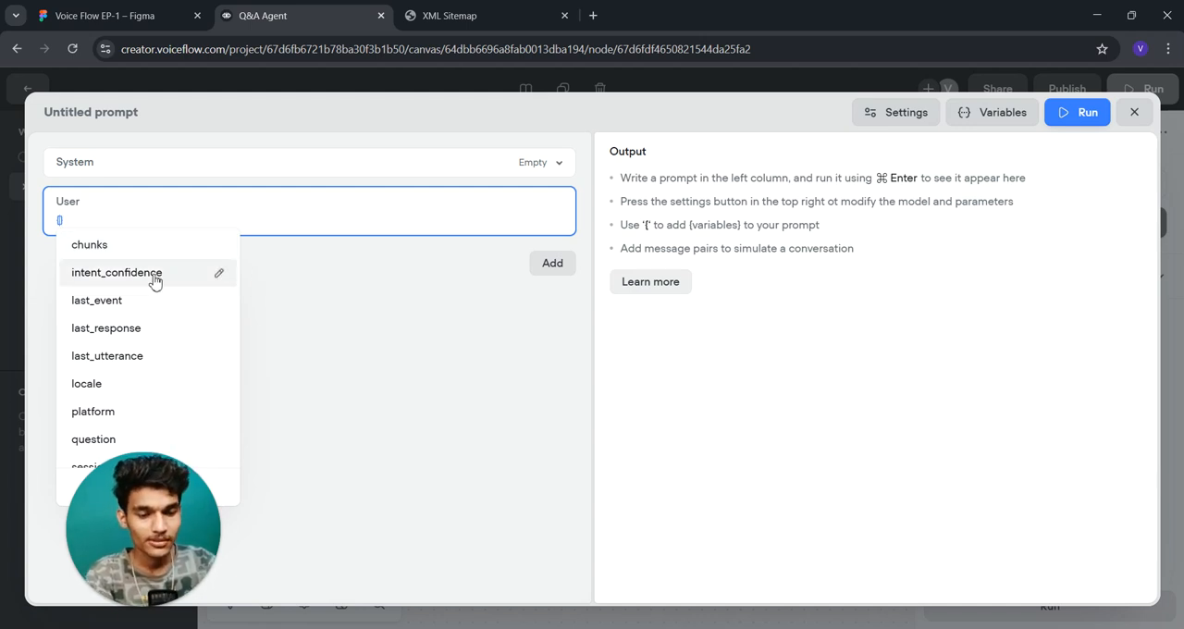
type("vf")
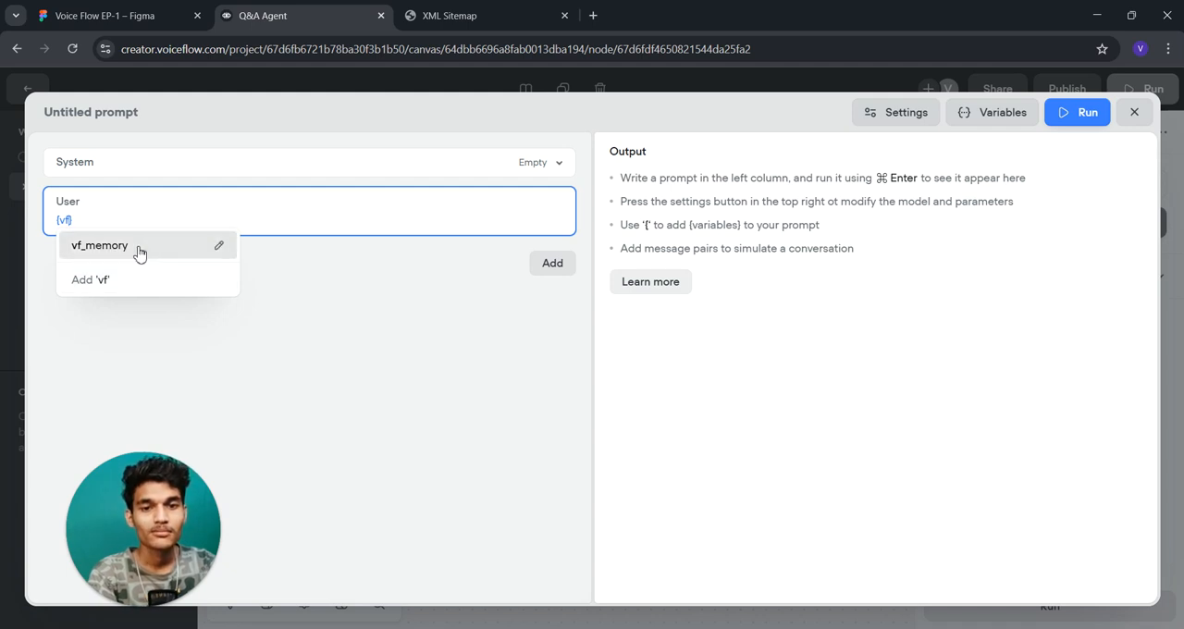
left_click(139, 252)
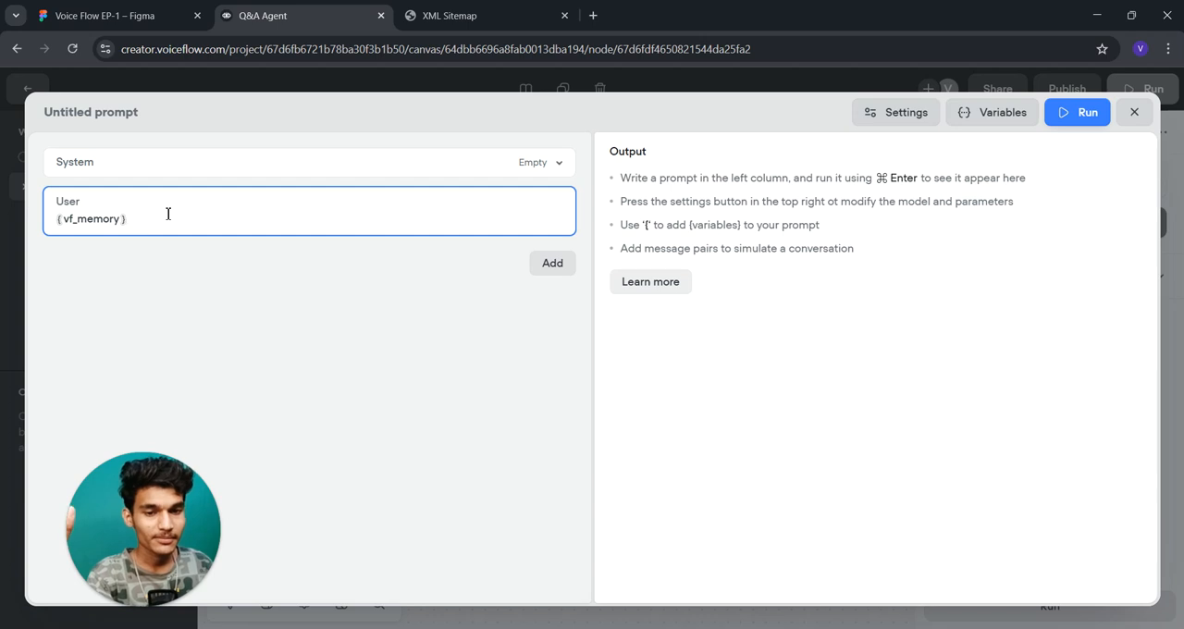
left_click(564, 273)
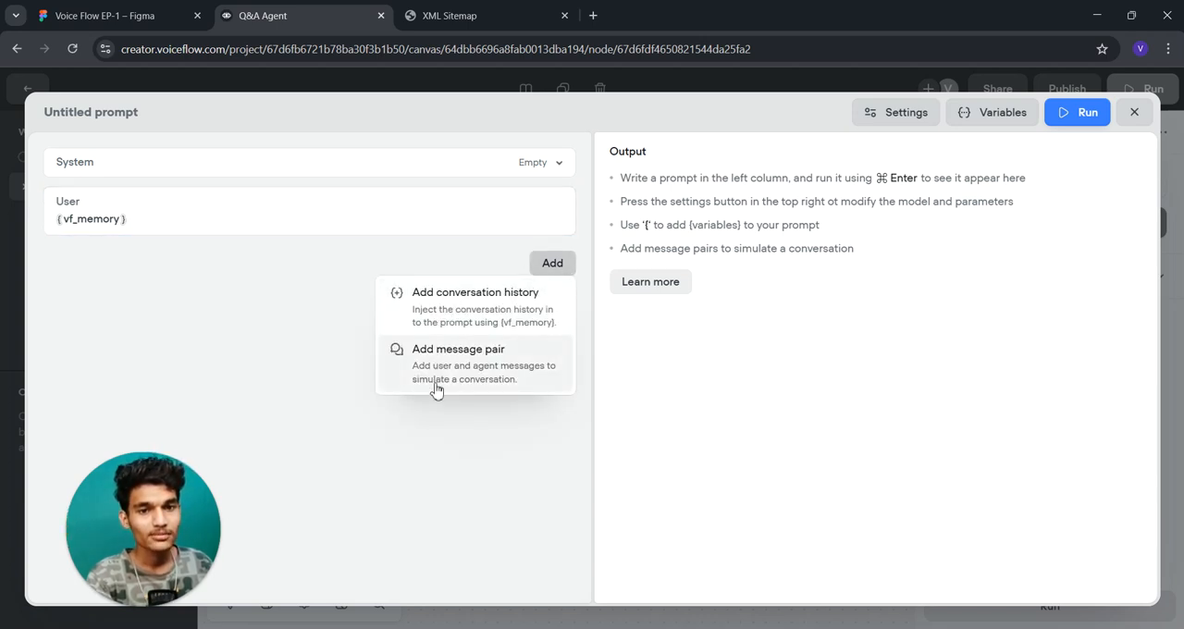
- Expand the System section and set the system prompt to "You are a Q&A Agent"
left_click(176, 228)
left_click(168, 174)
left_click(116, 185)
left_click(140, 233)
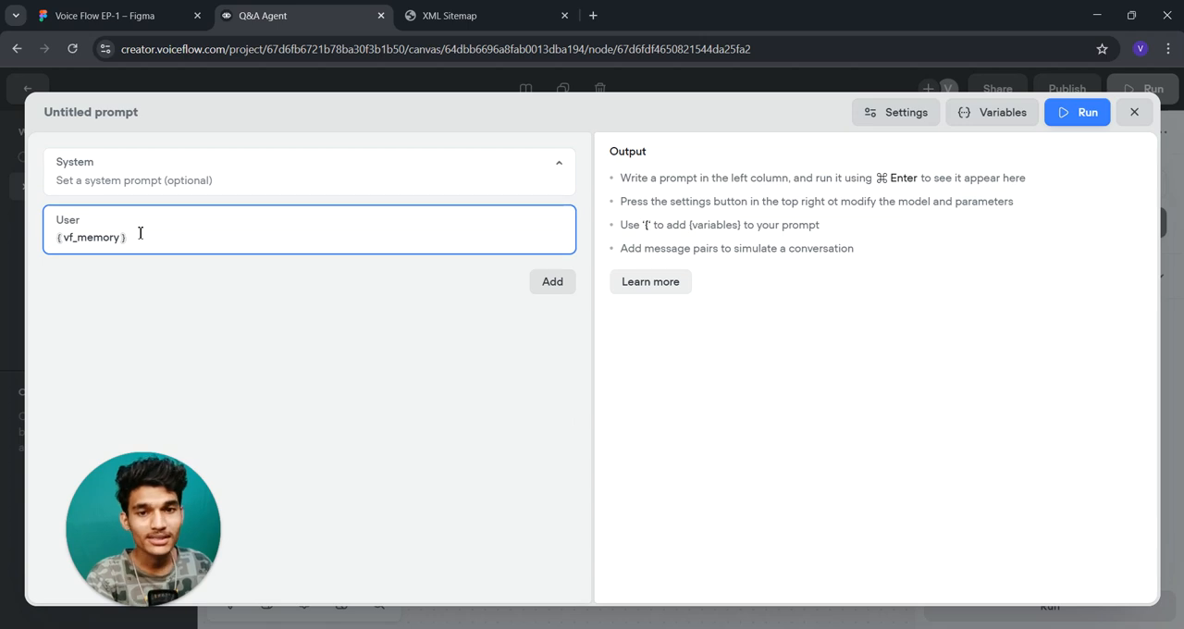
left_click(141, 188)
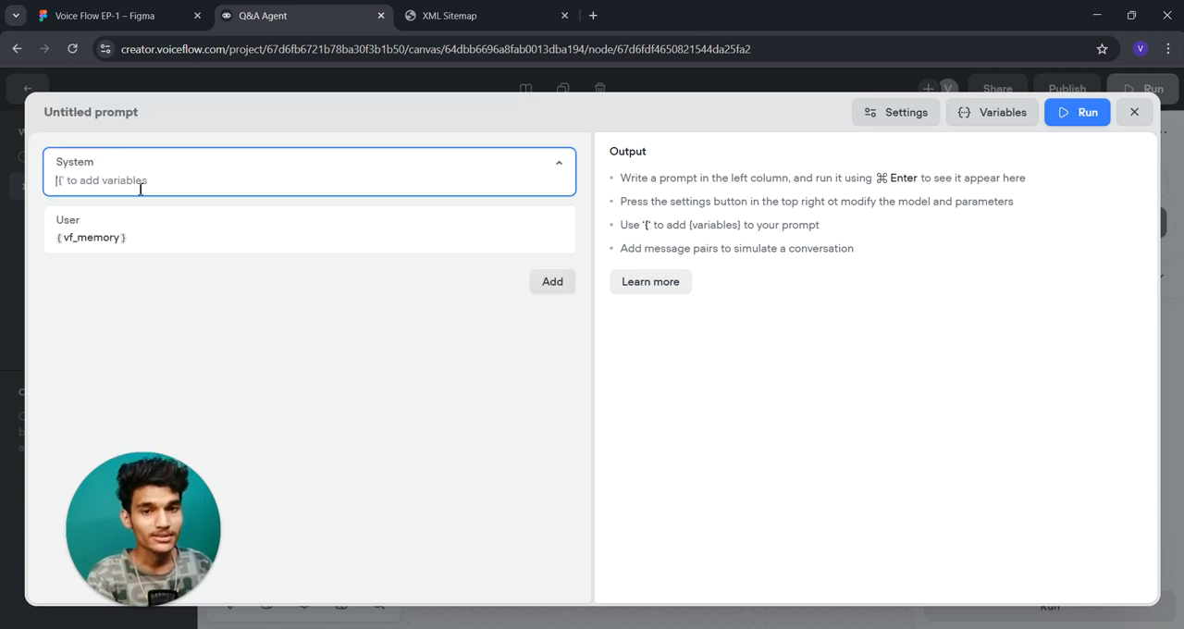
type("You")
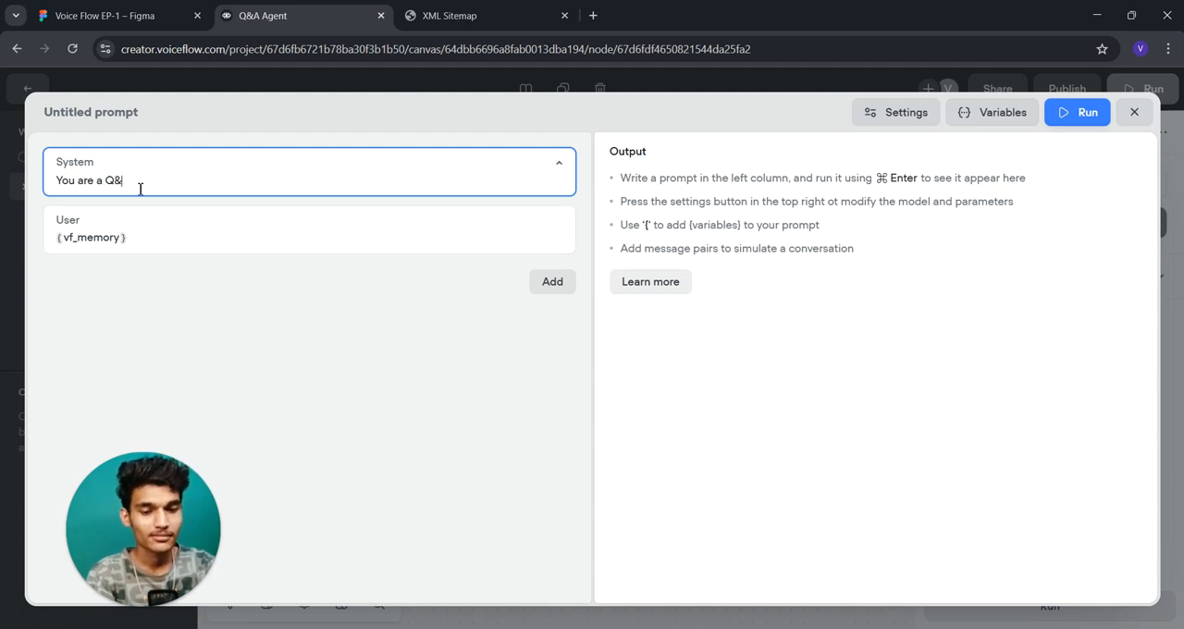
type("are a Q&A Agent")
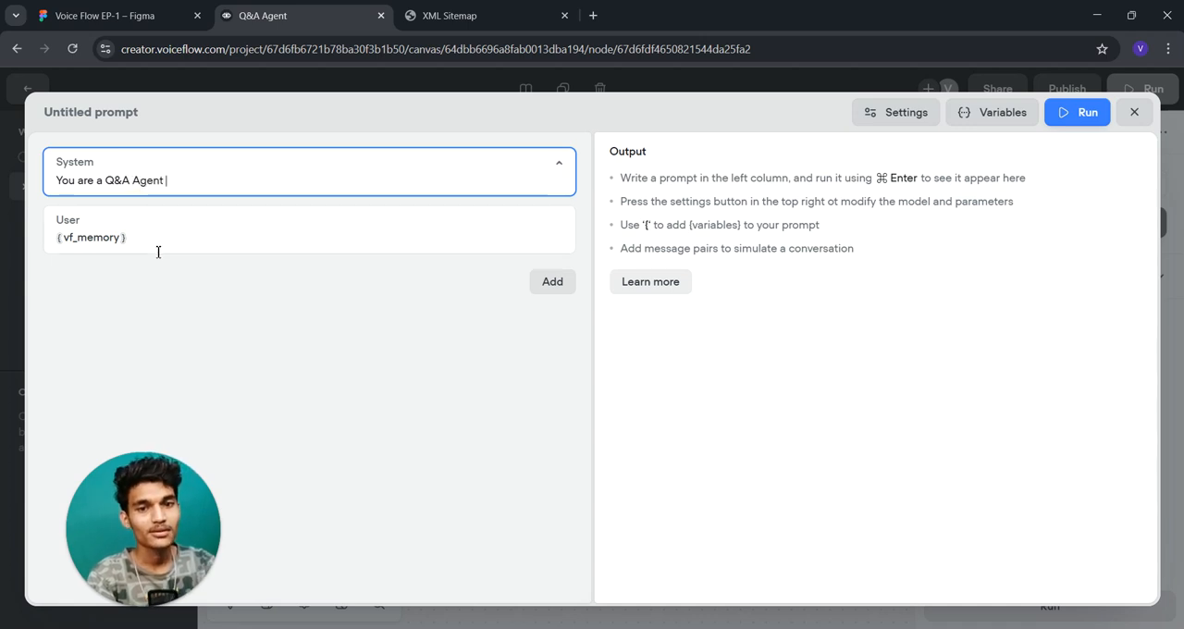
- Replace the User message with "{question} Answer the Question Like a genteal man" and close the prompt editor
left_click(157, 248)
left_click(56, 238)
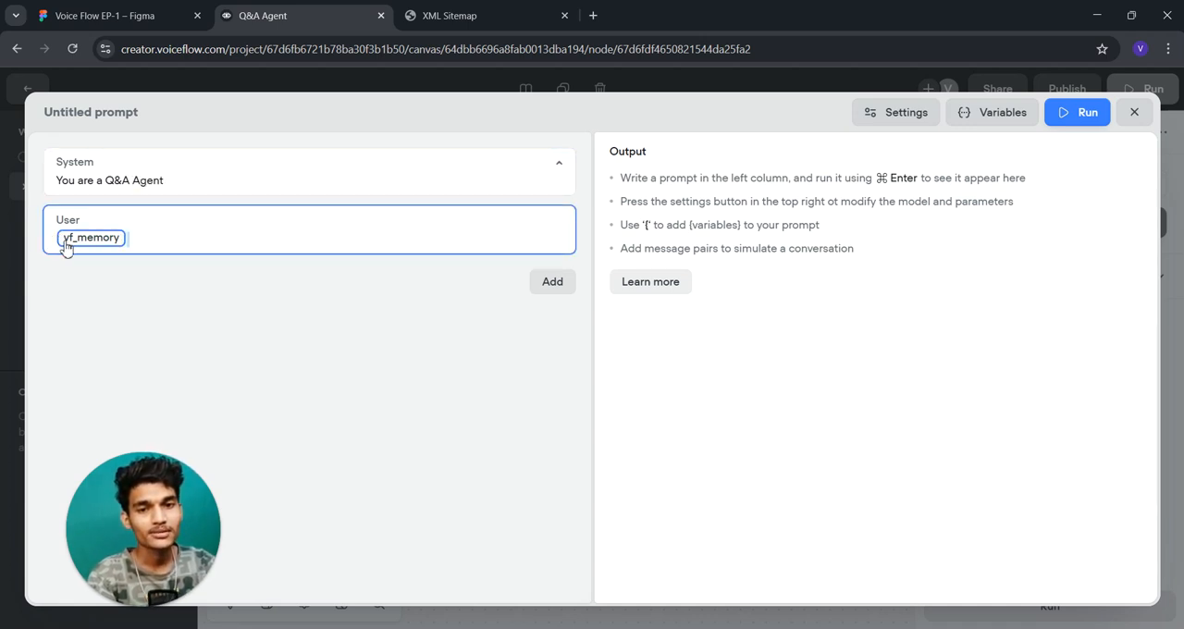
key("BackSpace")
type("{")
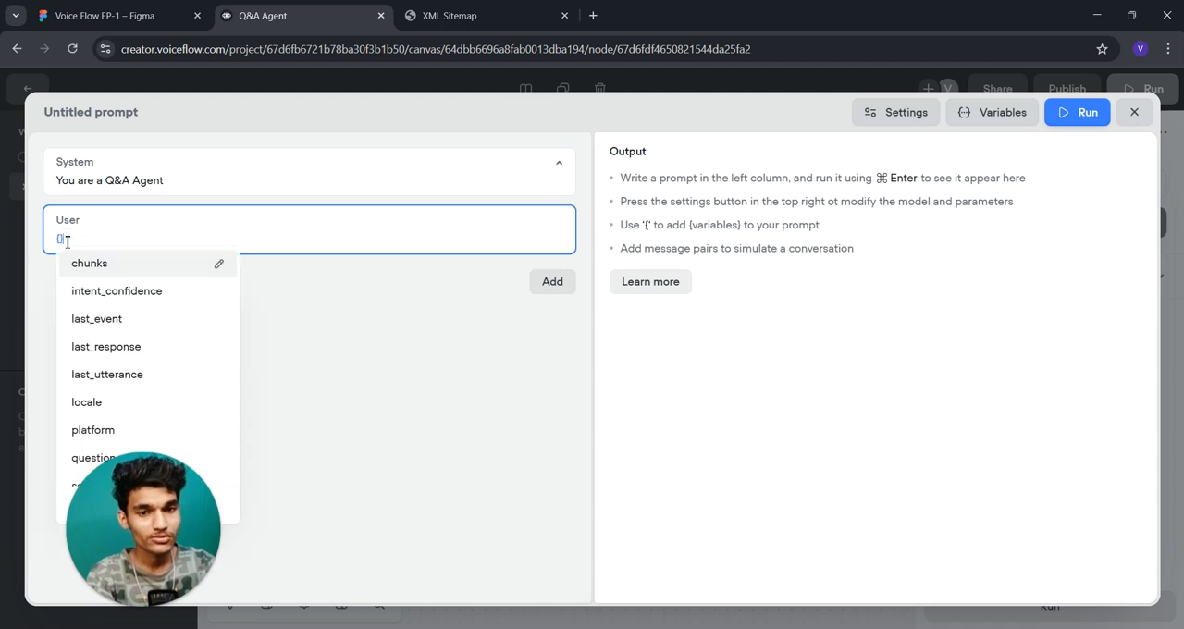
type("question")
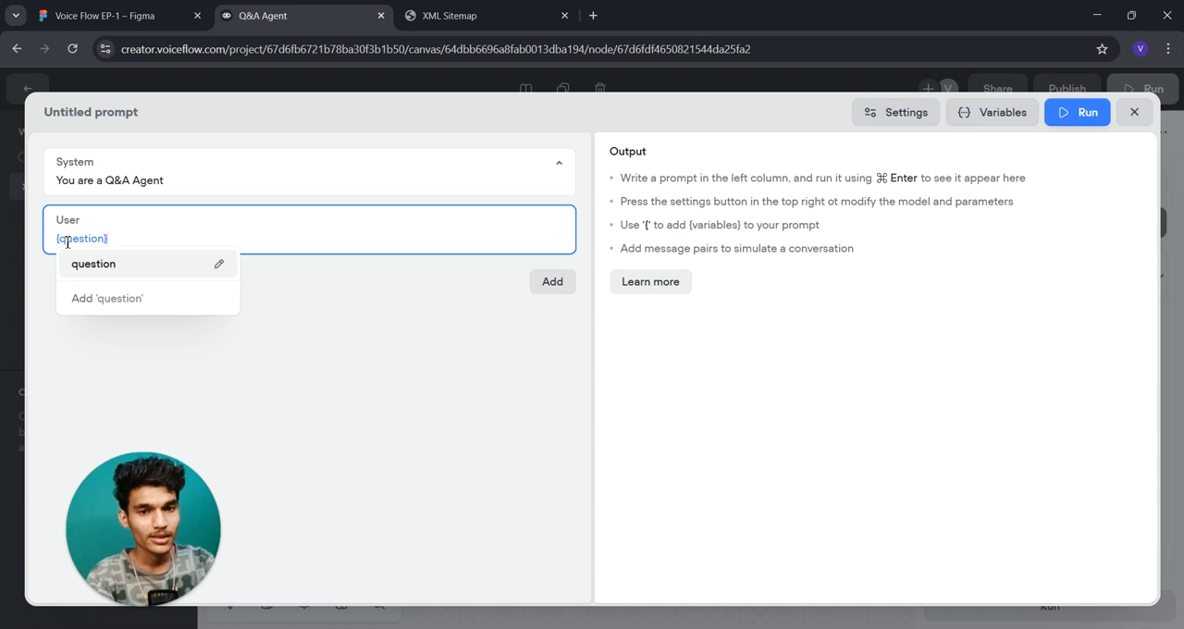
key("Return")
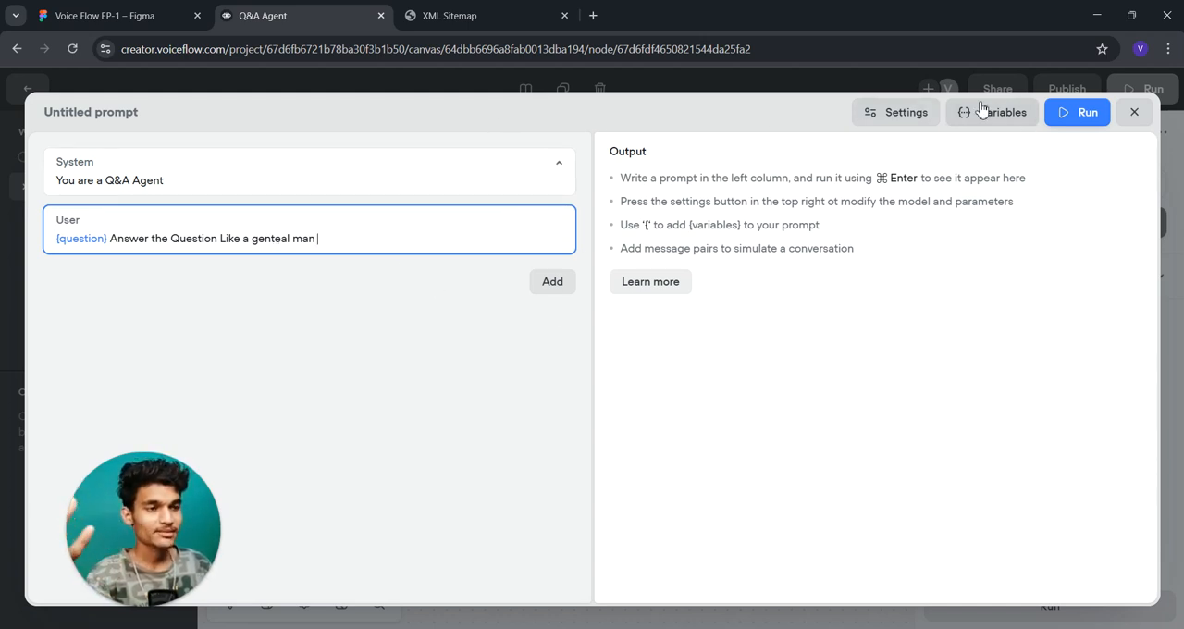
left_click(1134, 112)
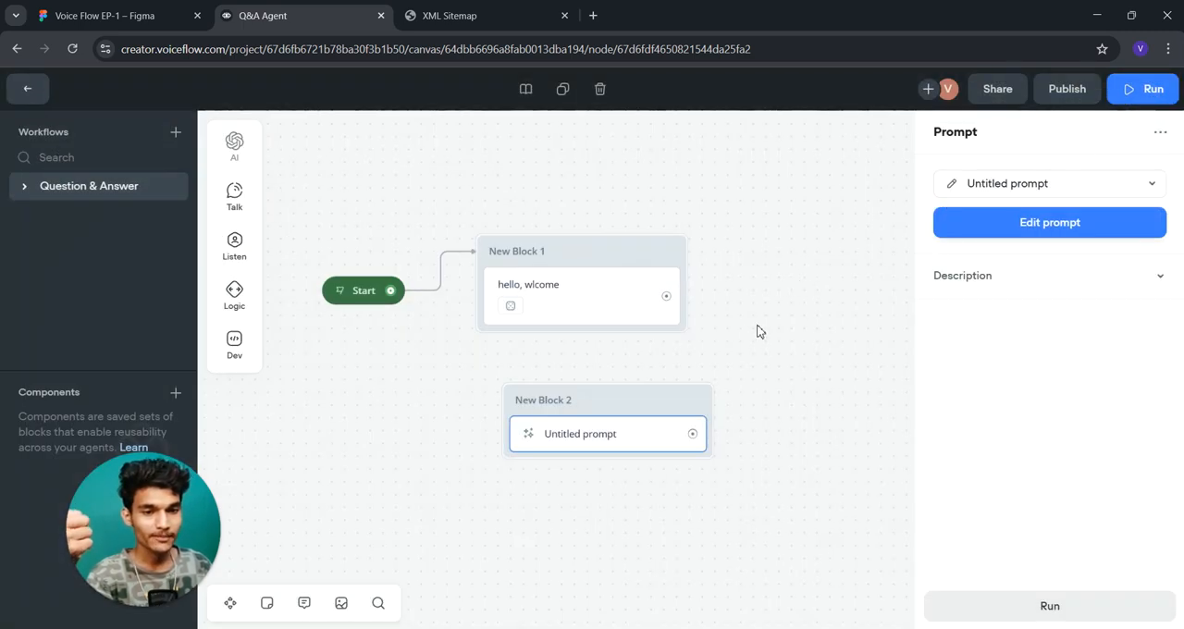
- Move New Block 2 further right and add an Image step as a new block below the Start block
left_click_drag(602, 404, 739, 377)
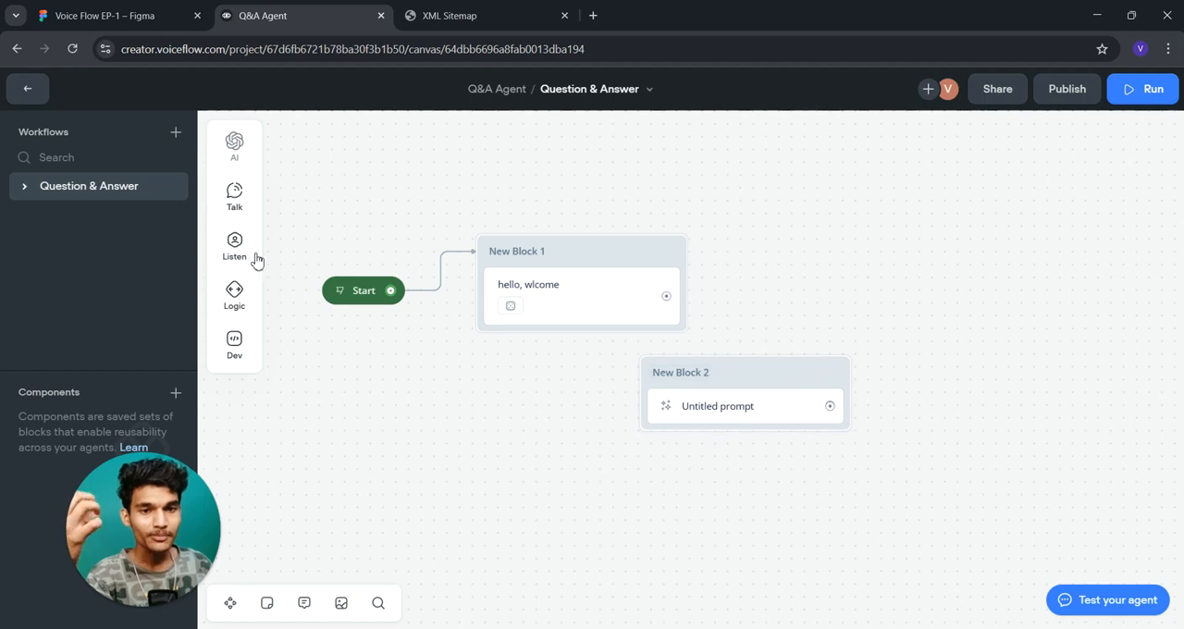
mouse_move(238, 202)
left_click_drag(296, 242, 503, 423)
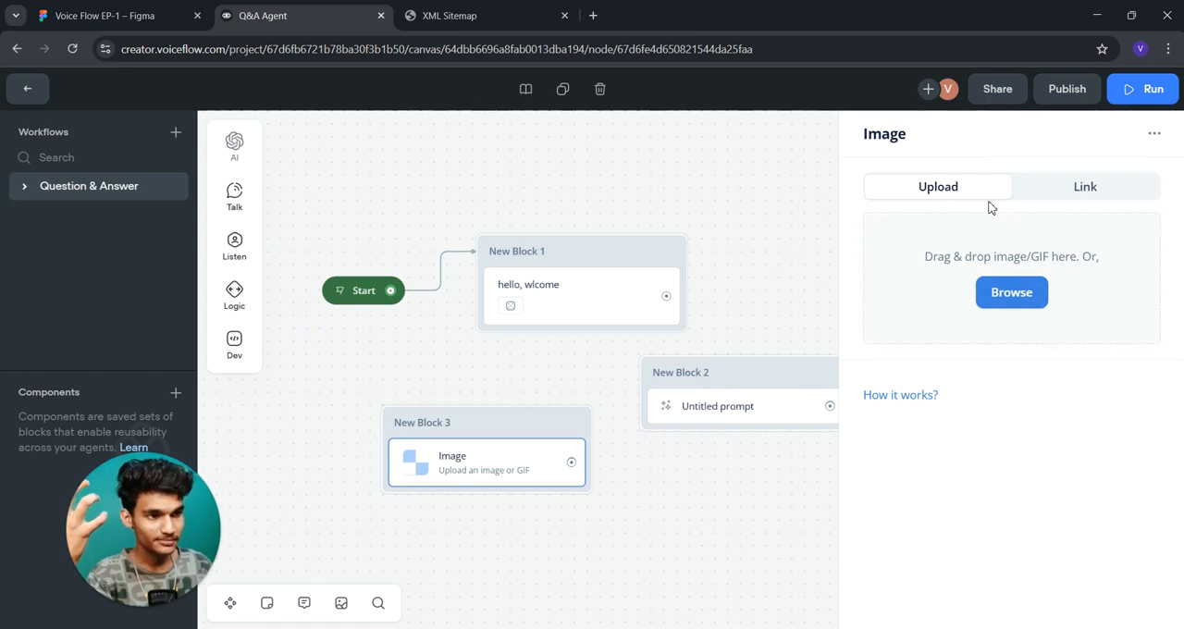
- Look at the Image step's Link and Upload options, including the file browser, without choosing a file
left_click(1088, 185)
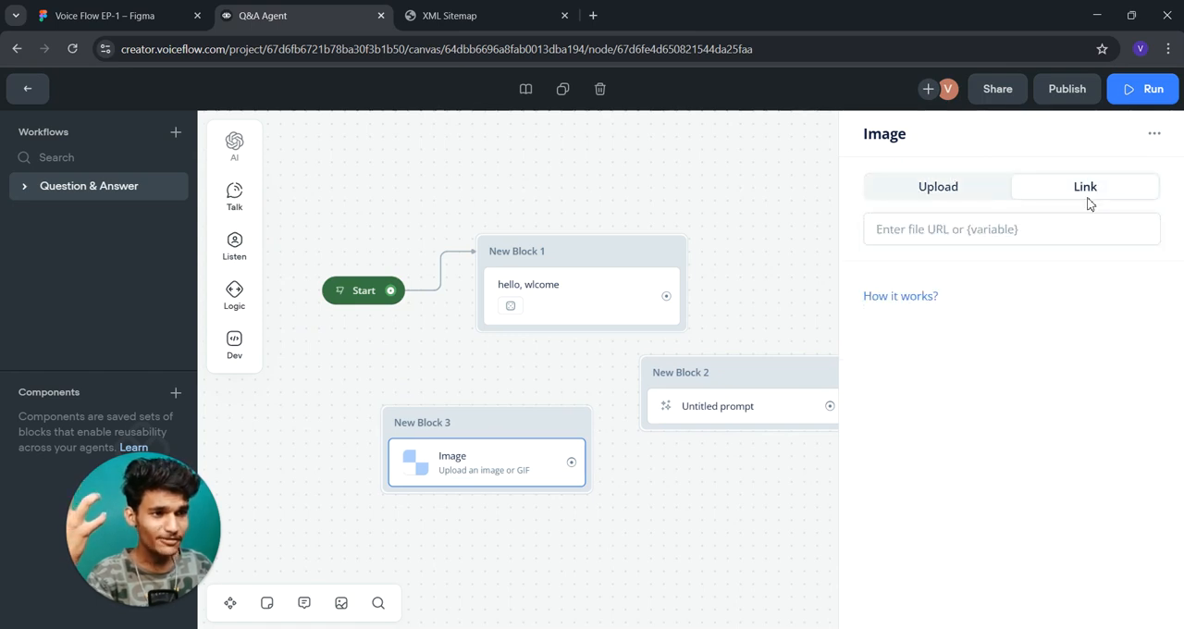
left_click(950, 202)
left_click(1016, 290)
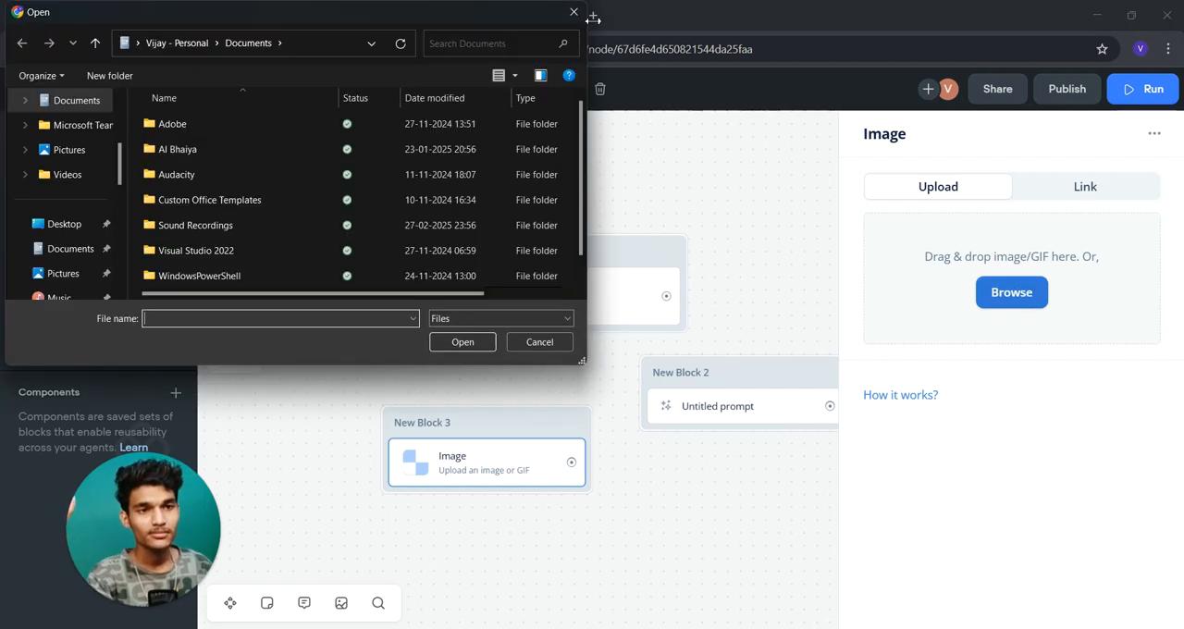
left_click(573, 12)
- Add a Card step as a new block below New Block 2
mouse_move(234, 212)
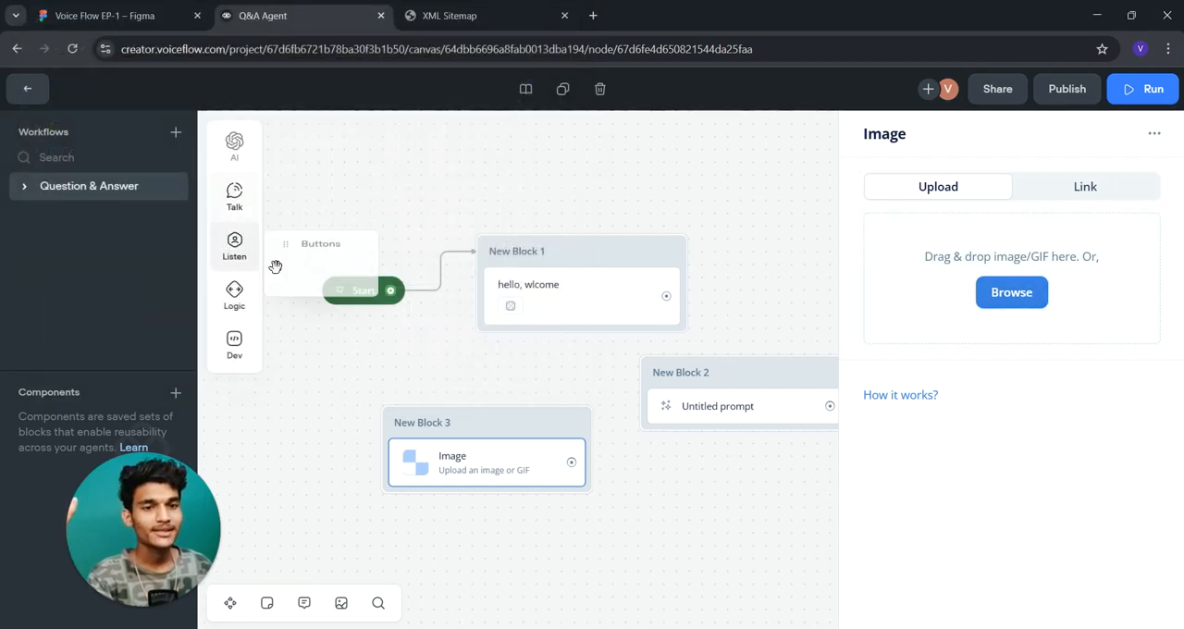
left_click_drag(309, 269, 721, 501)
left_click(720, 534)
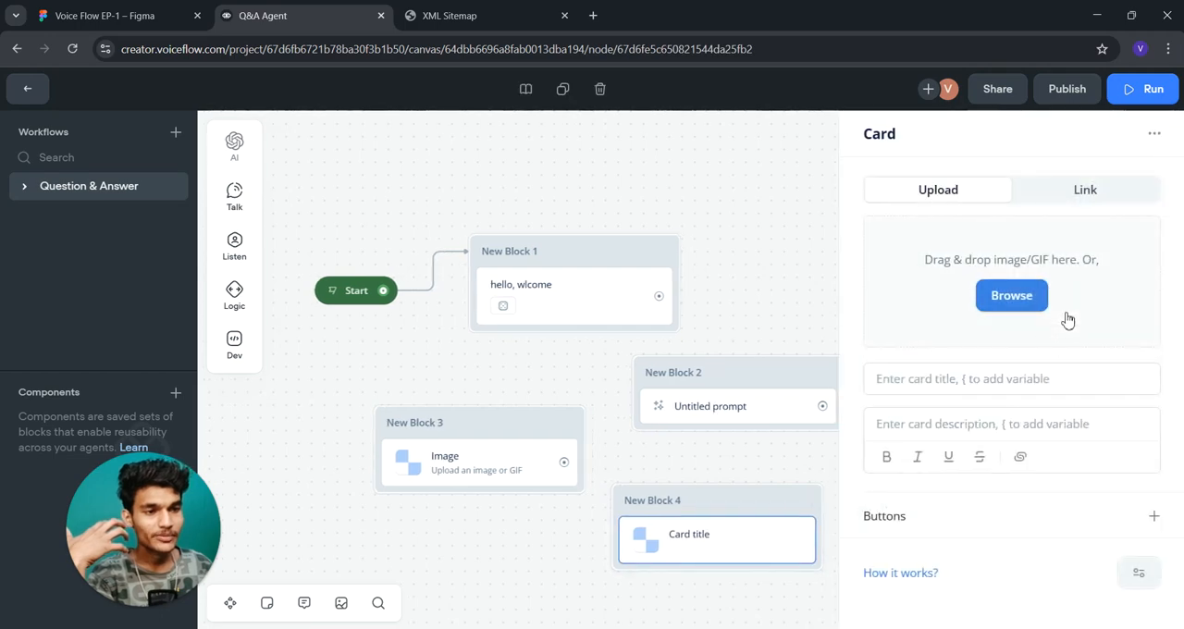
- Look through the Gallery for a card image without choosing one, and examine the card's title and description fields
left_click(1017, 314)
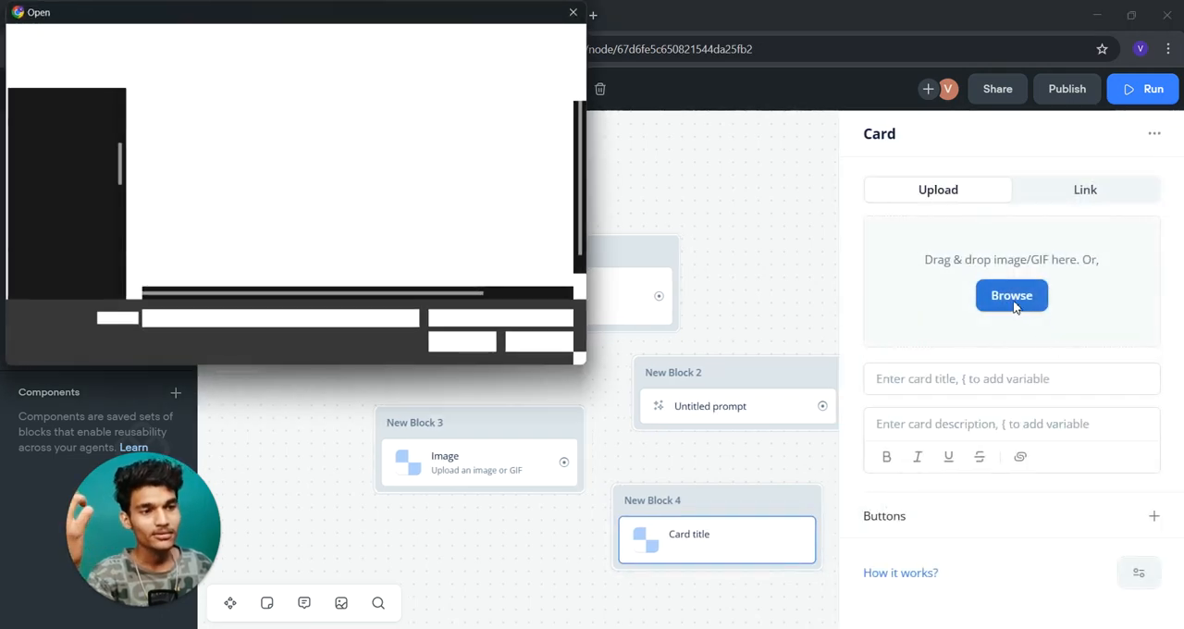
scroll(86, 223, "down", 3)
scroll(87, 225, "up", 2)
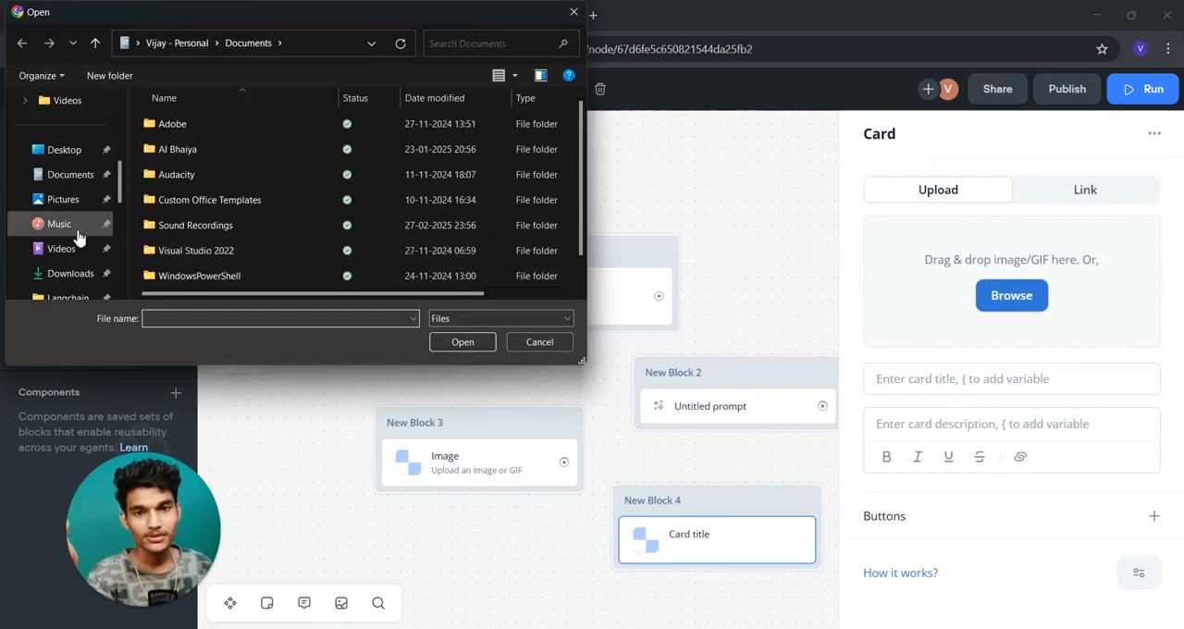
scroll(69, 212, "up", 5)
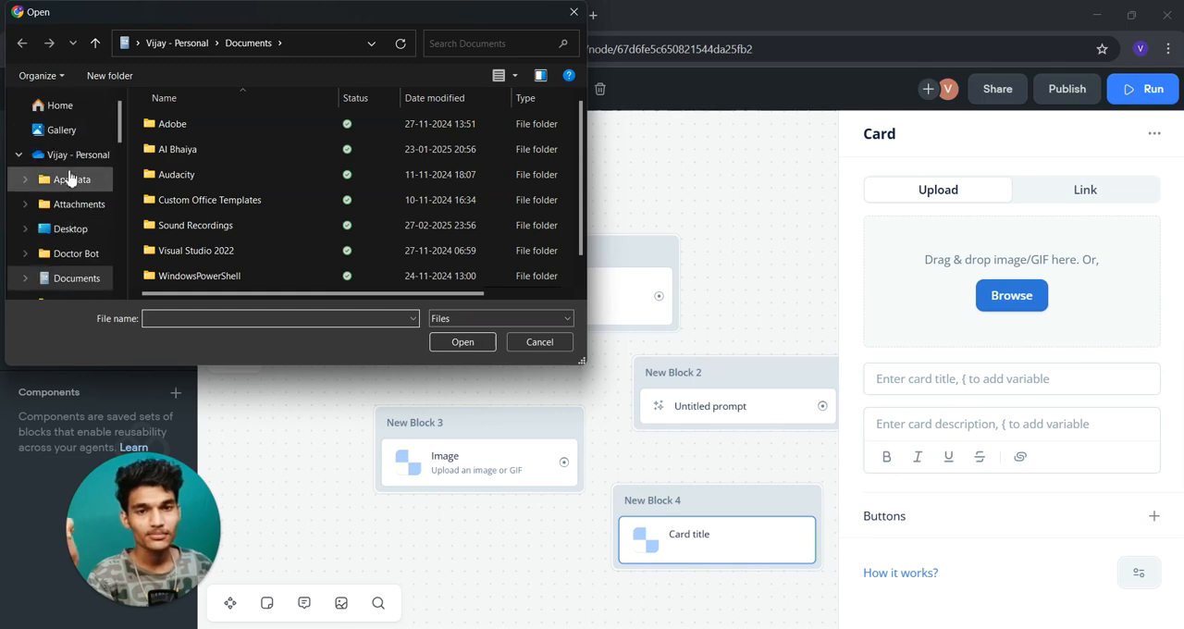
left_click(72, 153)
left_click(65, 131)
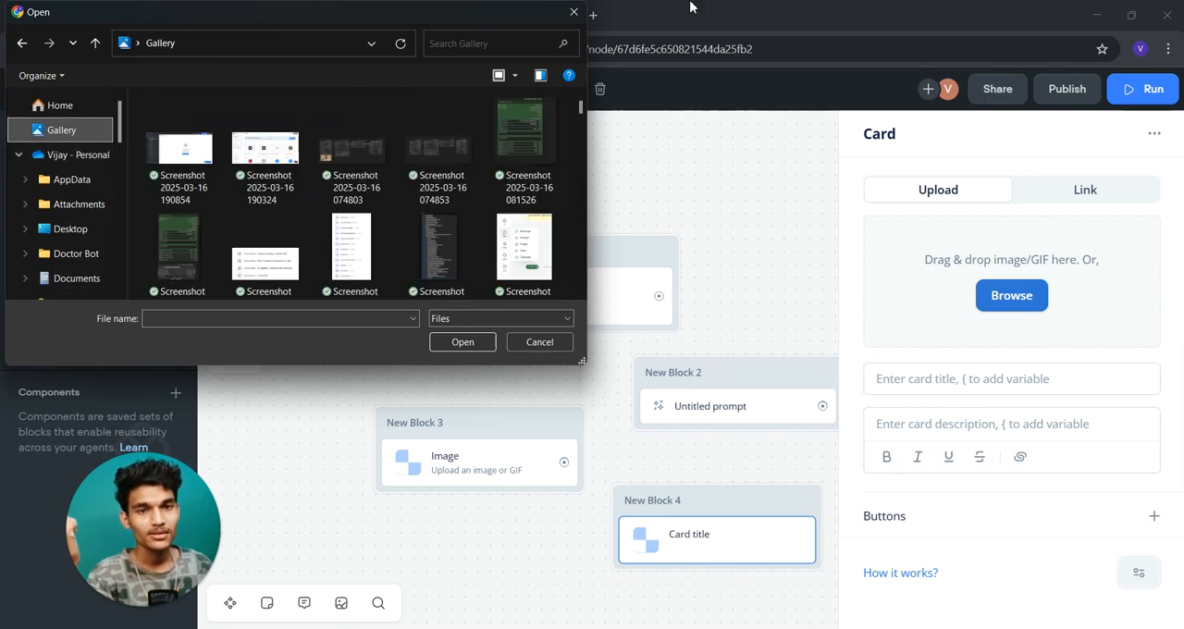
left_click(573, 12)
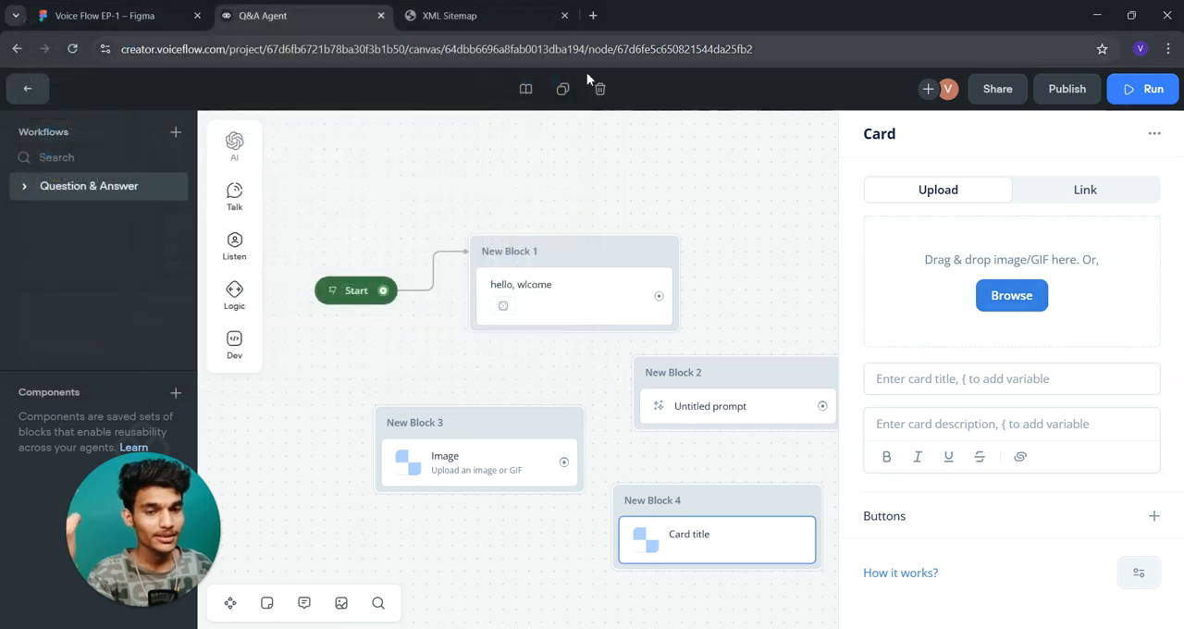
left_click(1004, 376)
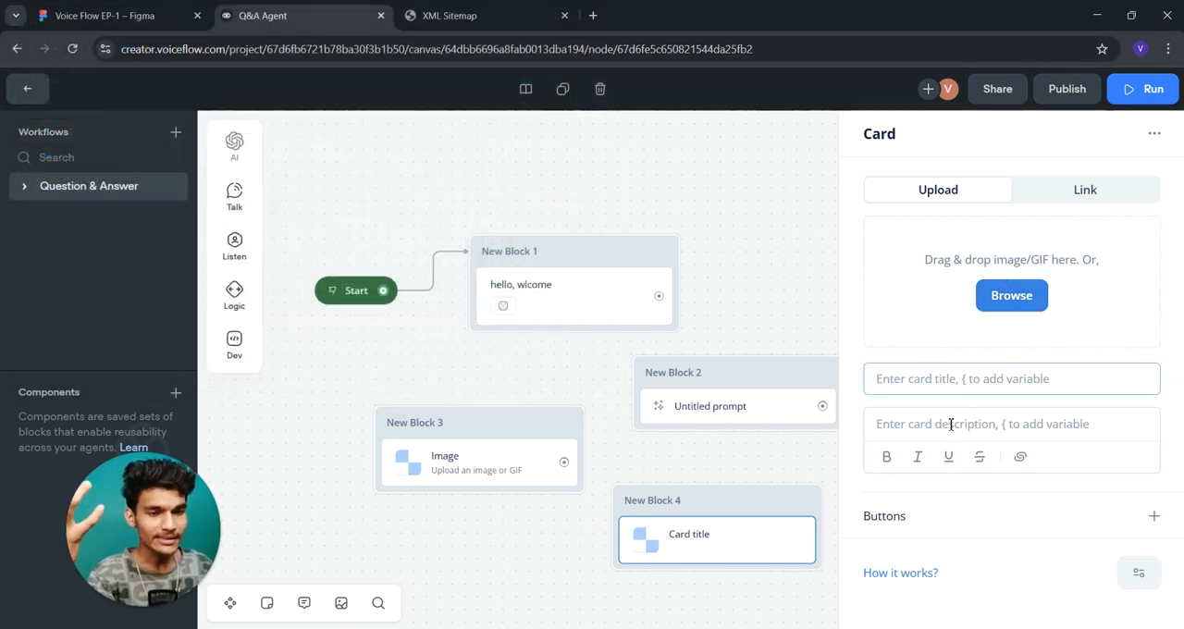
left_click(950, 435)
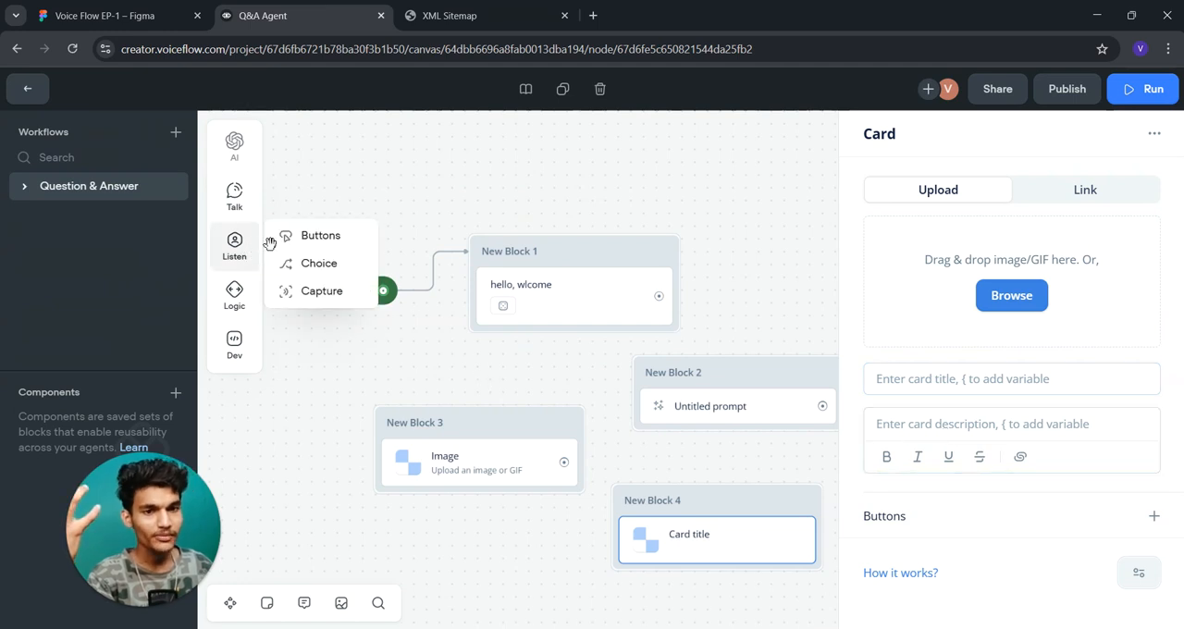
- Add a Carousel step as a new block below New Block 3
mouse_move(245, 204)
left_click_drag(320, 296, 524, 574)
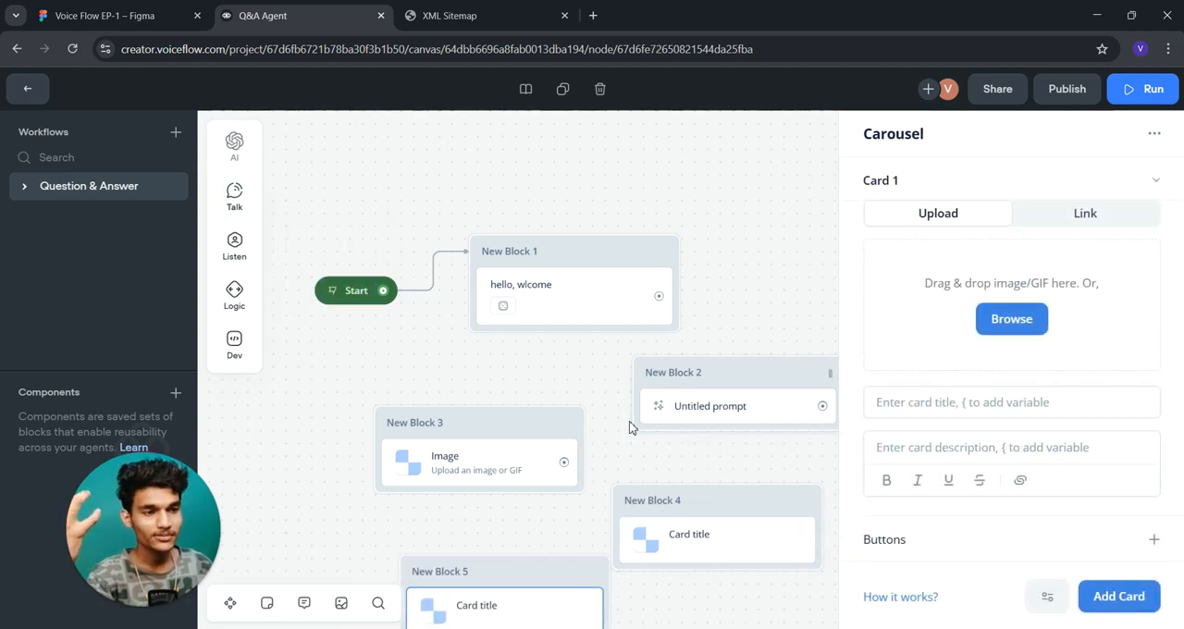
left_click_drag(566, 461, 553, 357)
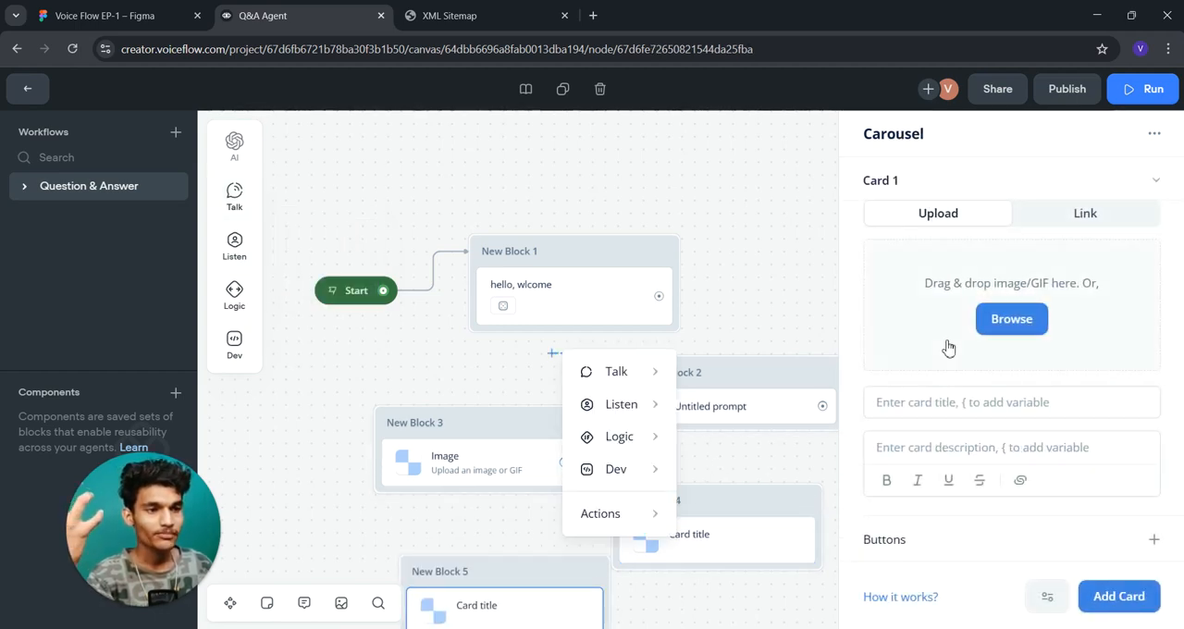
scroll(775, 299, "up", 1)
left_click(758, 299)
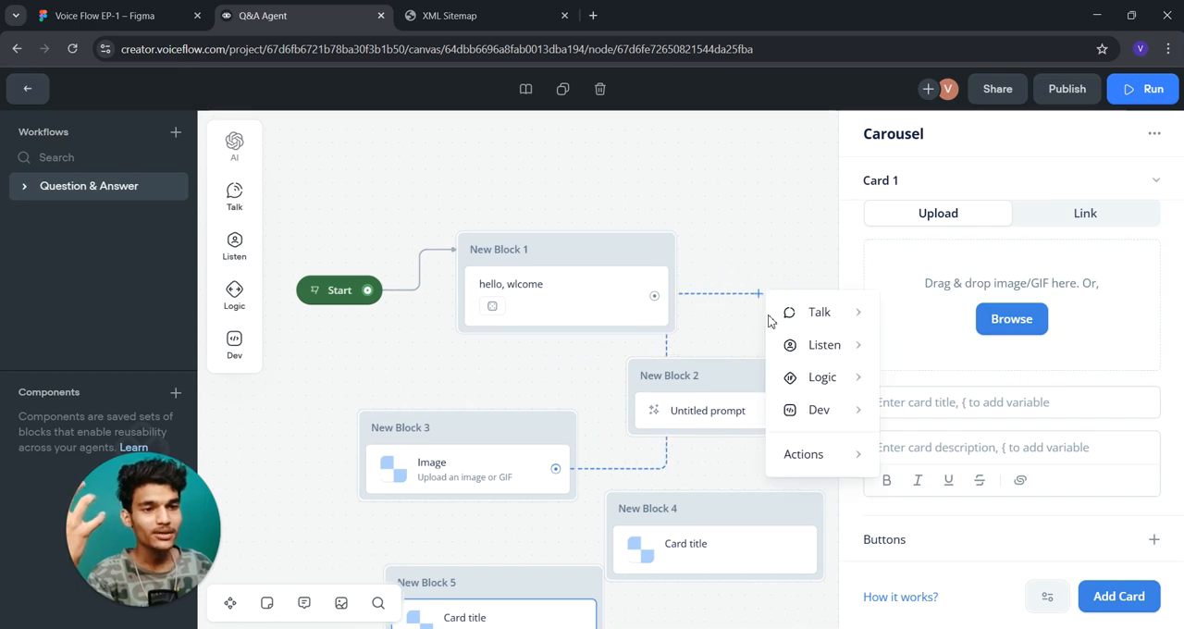
left_click(768, 191)
- Move the Carousel block to the right of New Block 1 and add a second card to its carousel
left_click(539, 619)
left_click_drag(515, 583, 885, 219)
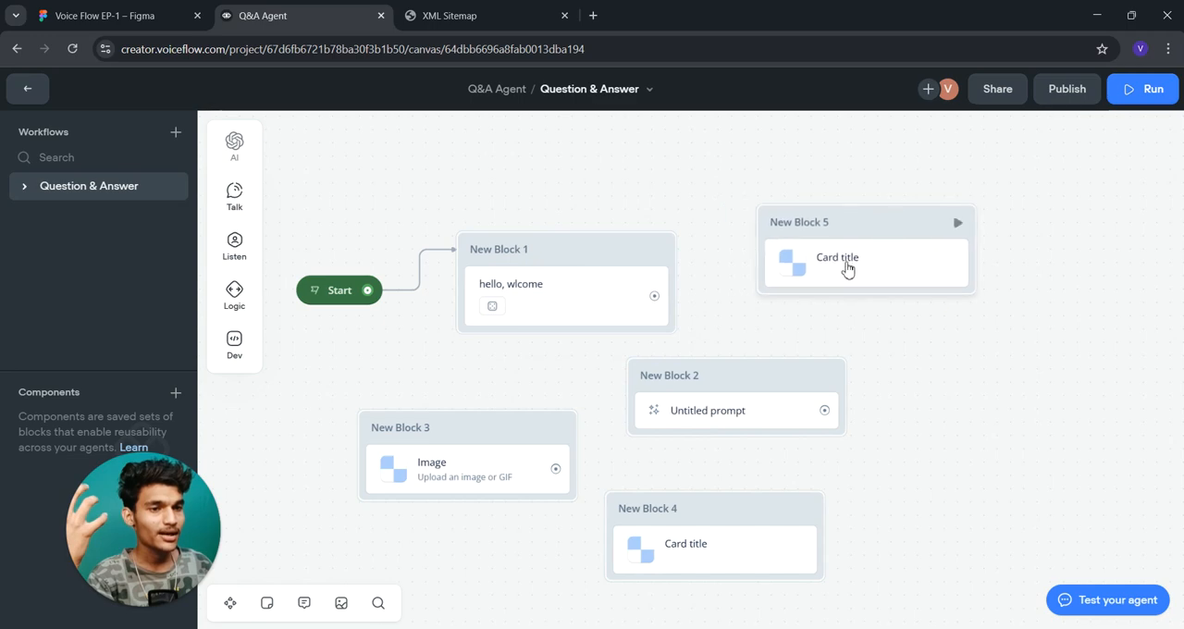
left_click(846, 267)
left_click(1156, 181)
left_click(1156, 180)
left_click(1158, 181)
left_click(1127, 228)
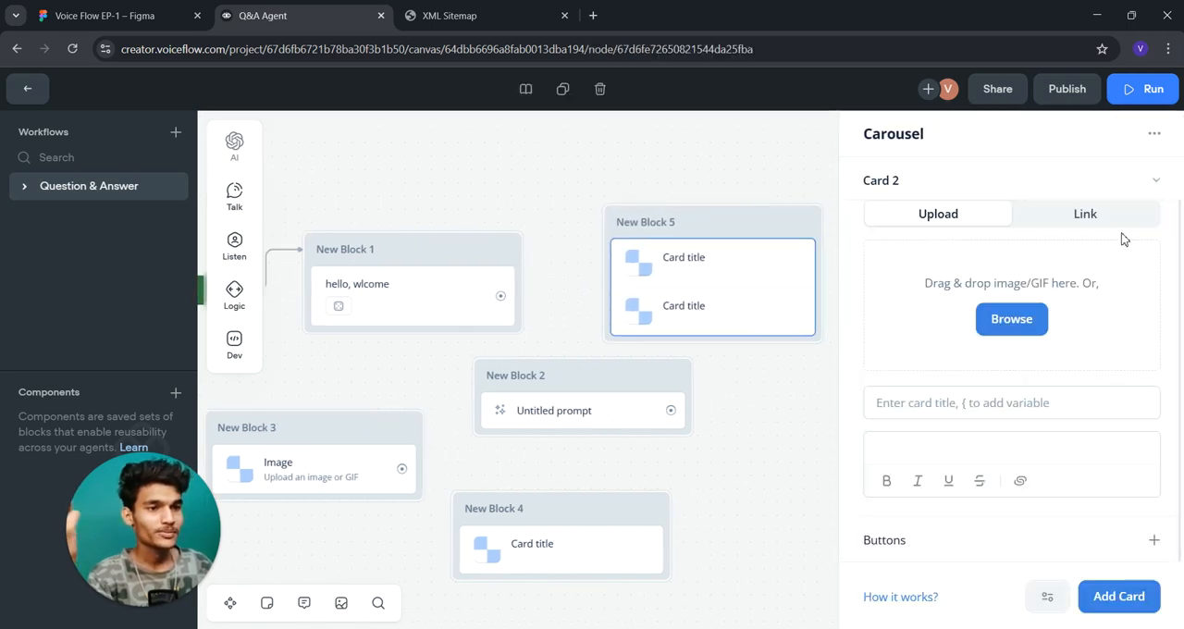
- Collapse Card 2 of the carousel and look through the available Talk and Listen step types
left_click(1122, 196)
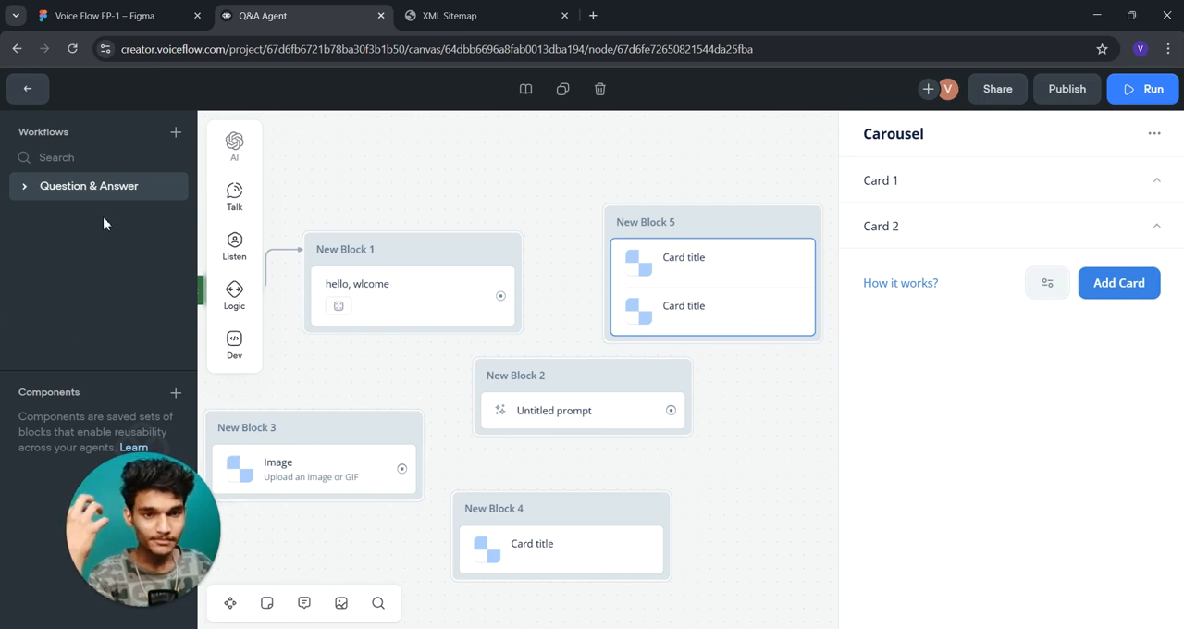
mouse_move(231, 209)
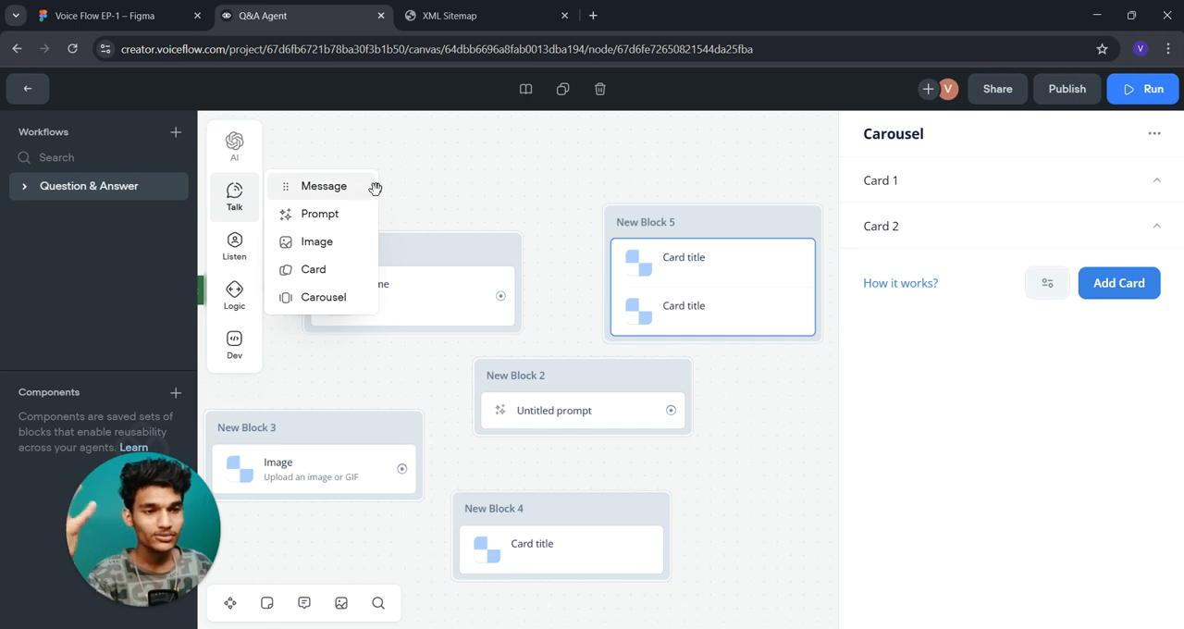
mouse_move(247, 264)
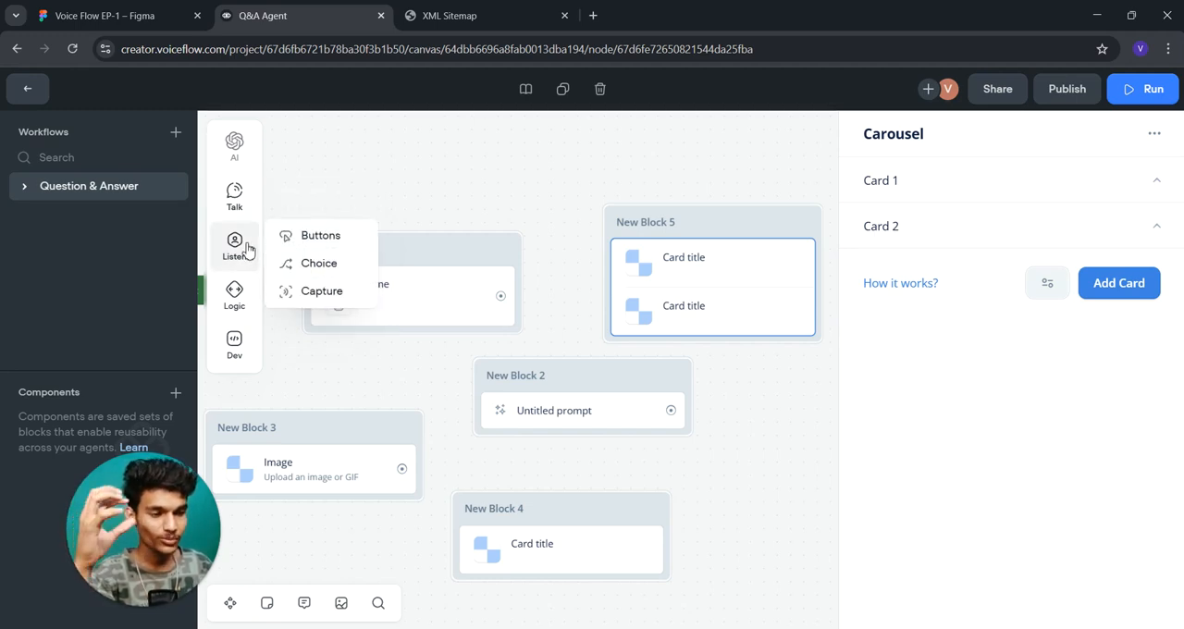
left_click_drag(321, 352, 396, 293)
left_click(398, 292)
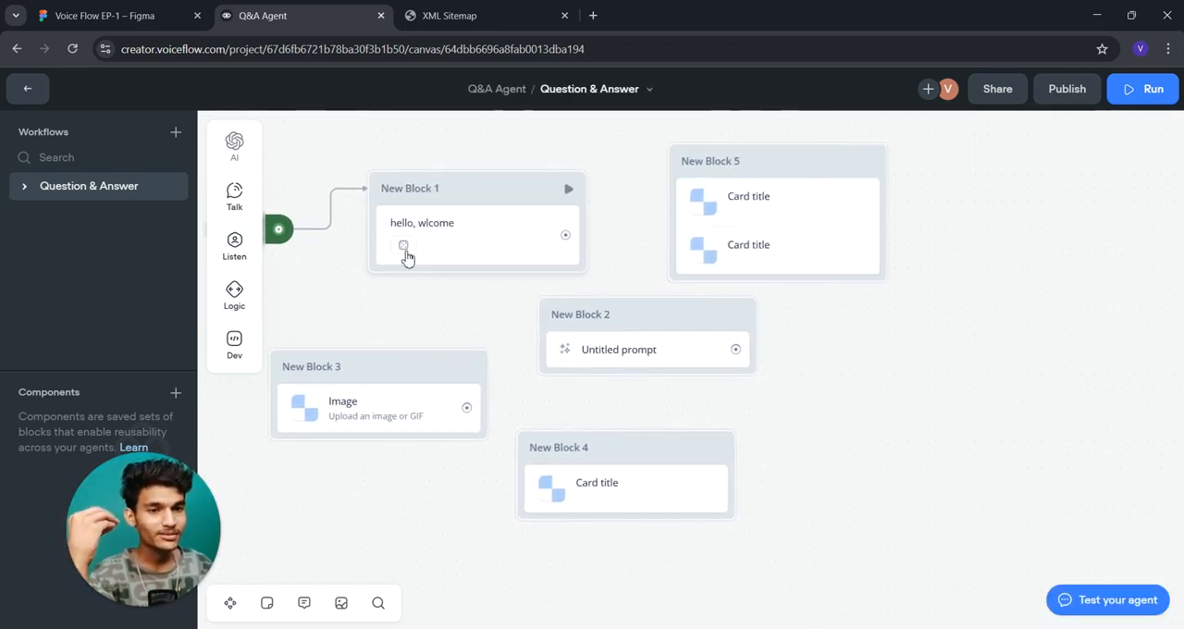
- Delete the Carousel, Prompt, Card and Image blocks, keeping only New Block 1 on the canvas
left_click(721, 178)
key("Delete")
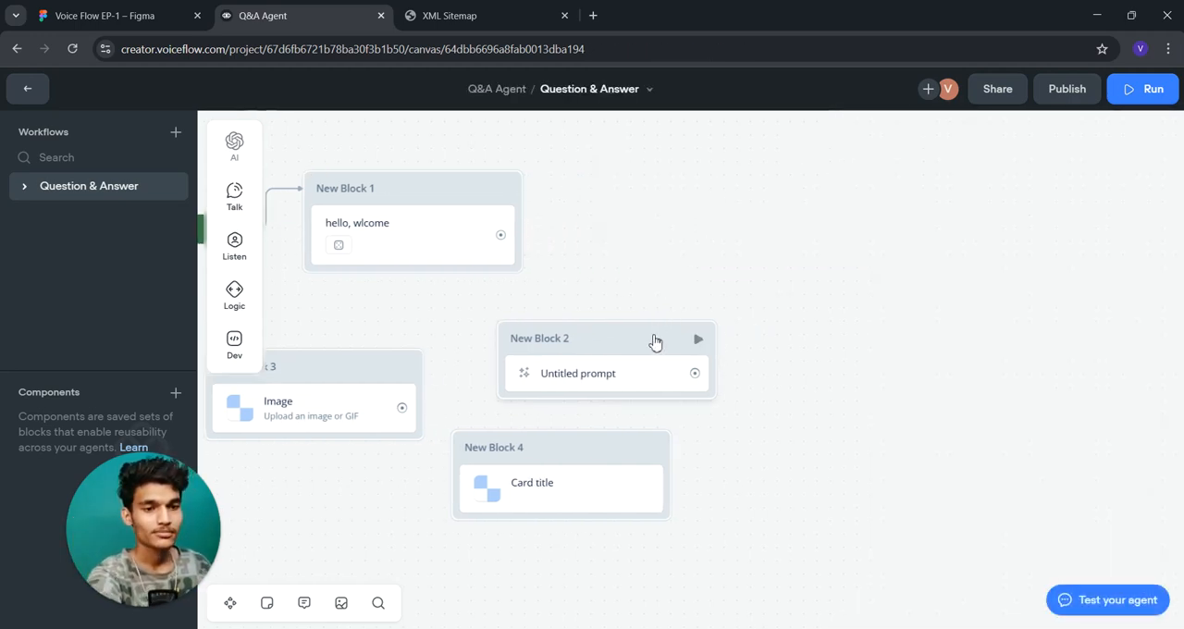
left_click(584, 470)
key("Delete")
left_click(329, 375)
key("Delete")
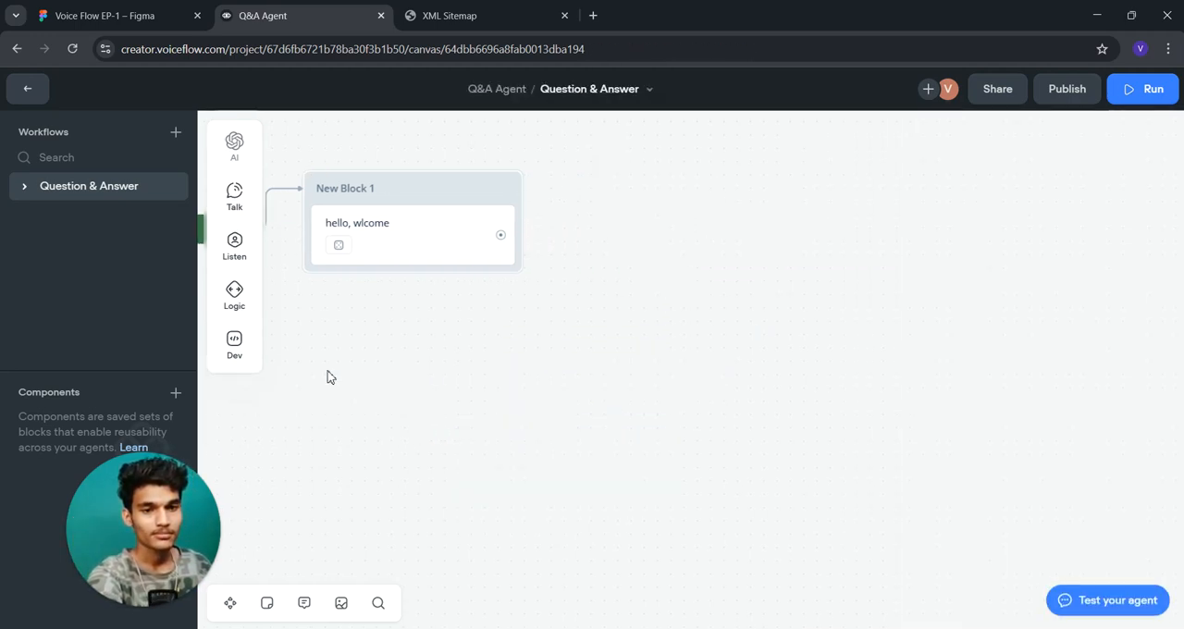
- Add a Buttons step under the message in New Block 1 with a button labelled "hello"
mouse_move(257, 269)
left_click_drag(320, 238, 421, 277)
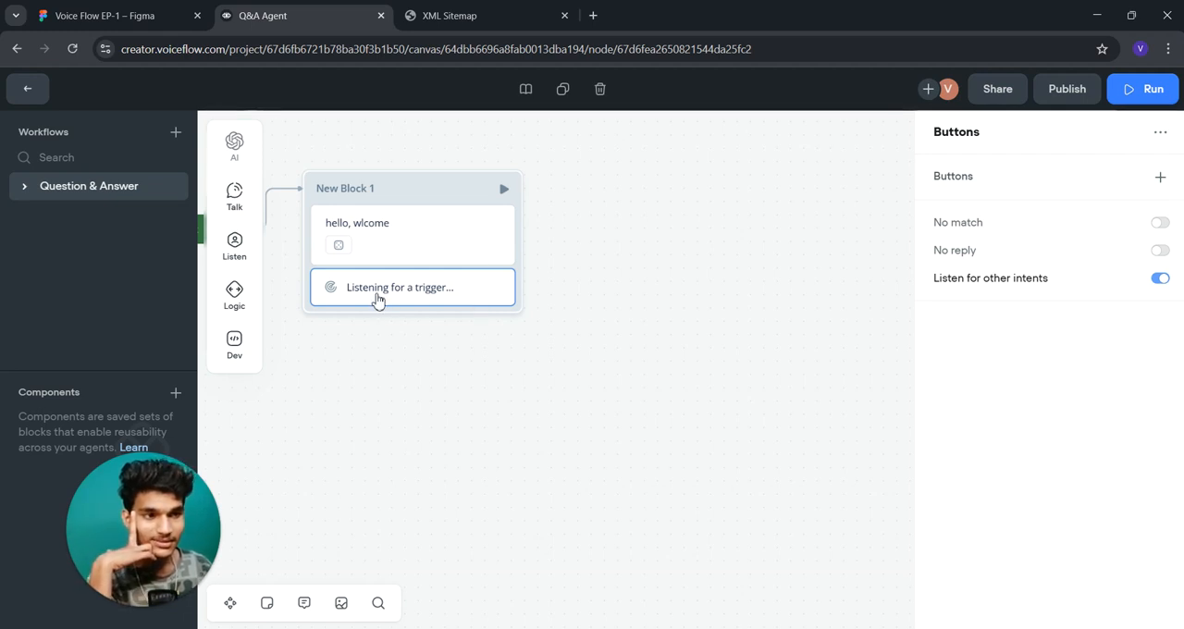
left_click(1160, 175)
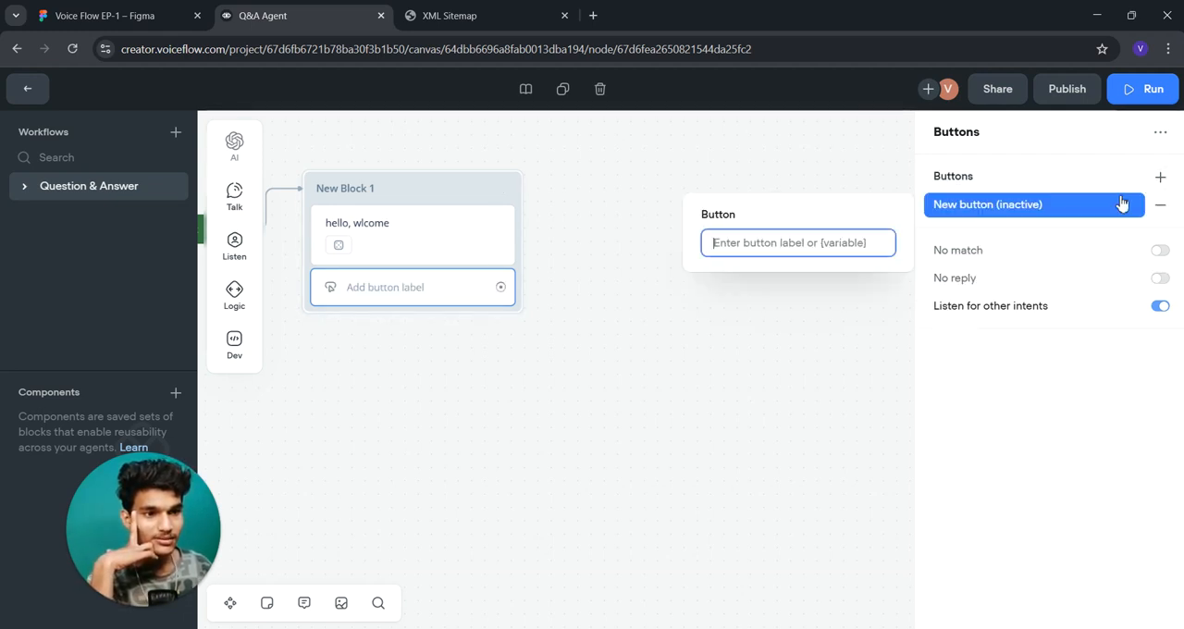
type("hel")
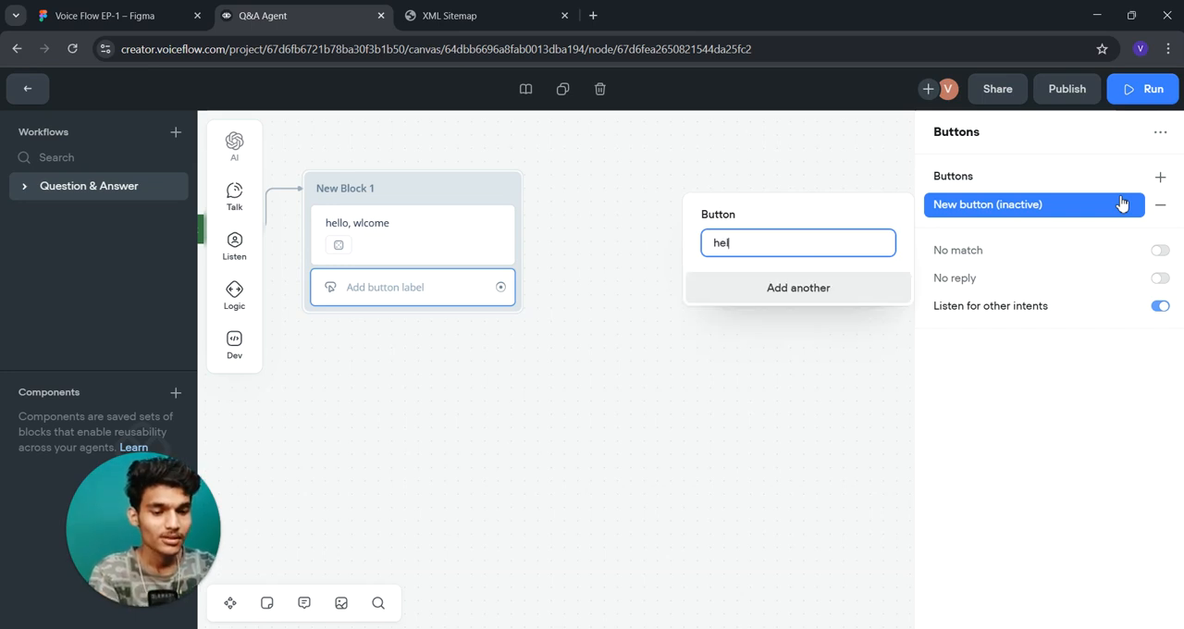
type("lo")
left_click(664, 383)
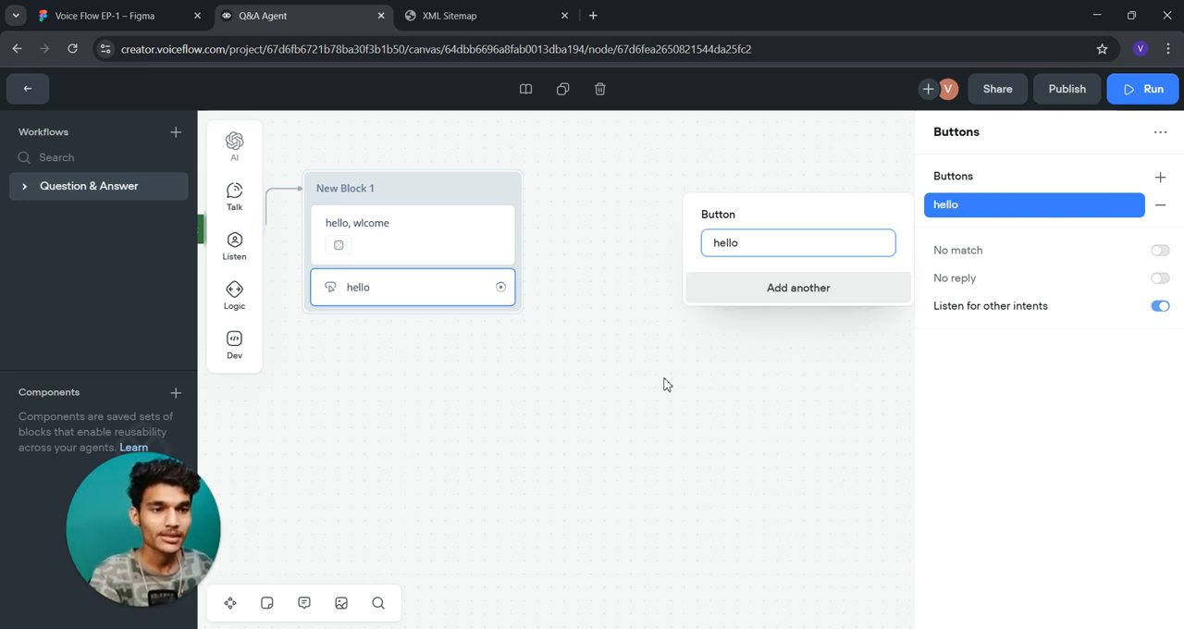
- Add a second button labelled "hii" to the Buttons step in New Block 1
left_click(439, 308)
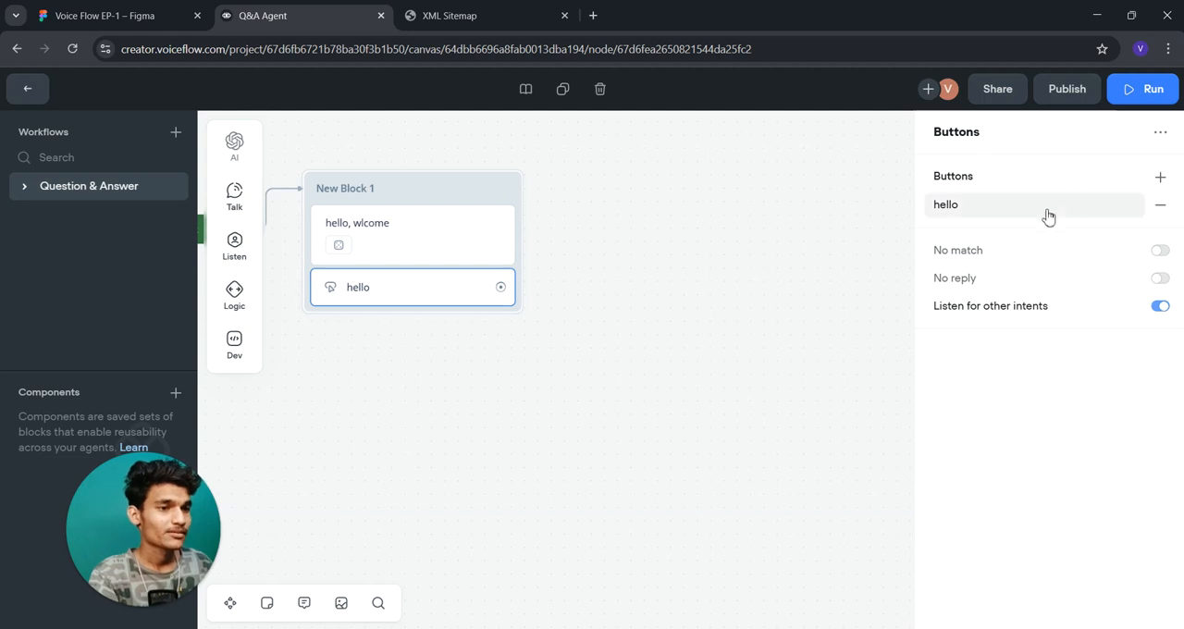
left_click(1161, 177)
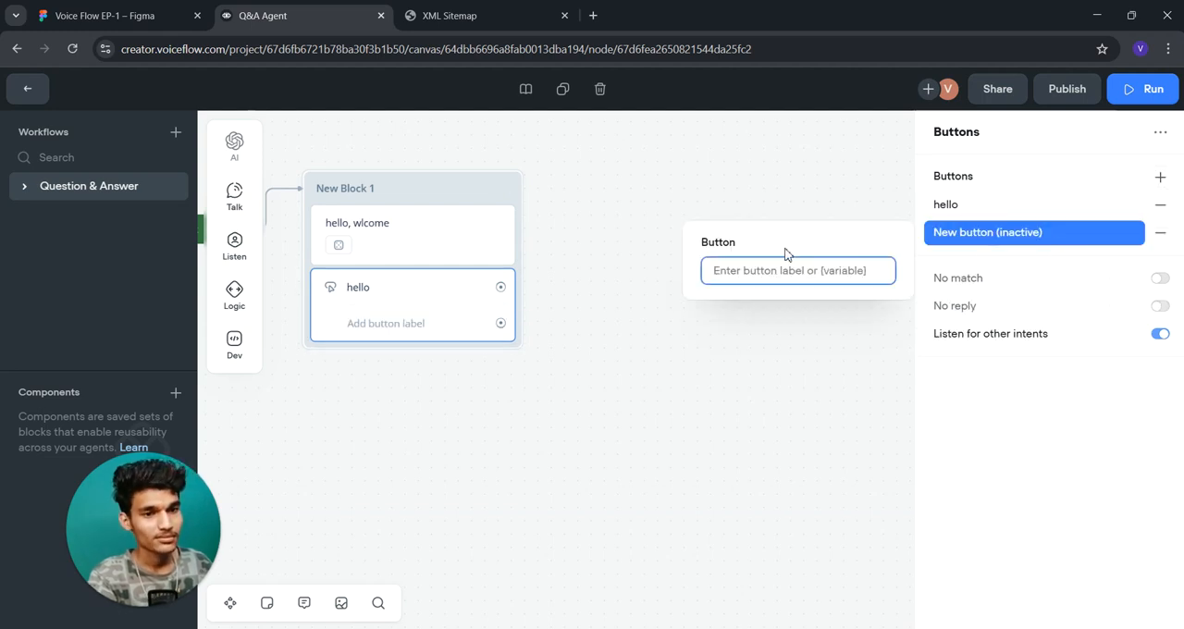
type("hii")
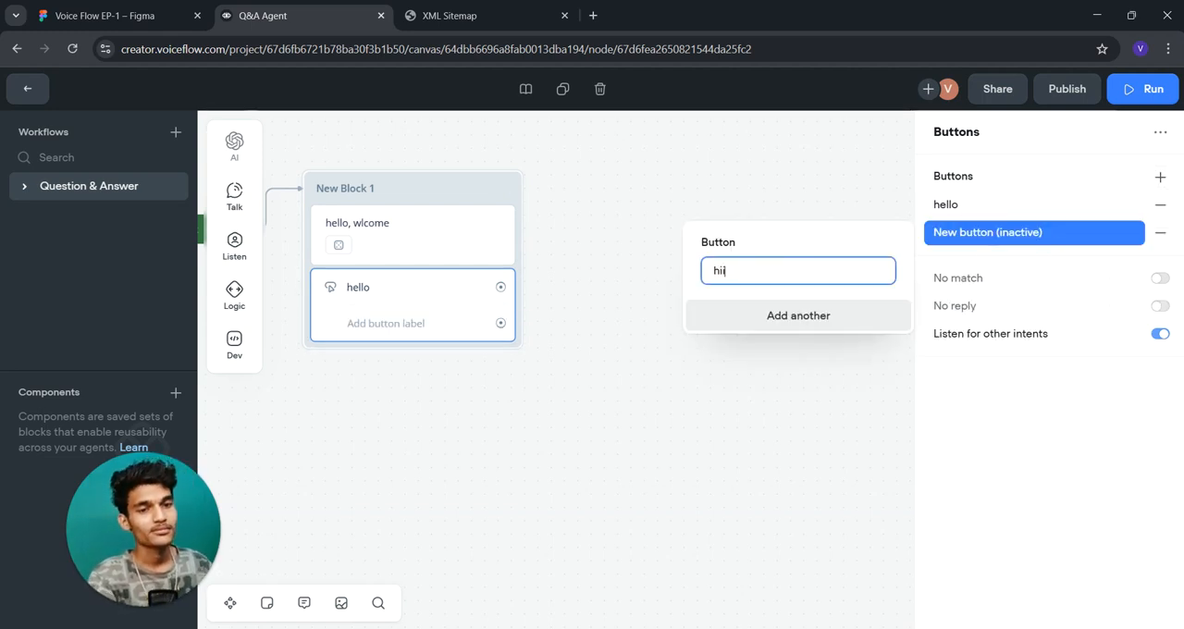
left_click(636, 439)
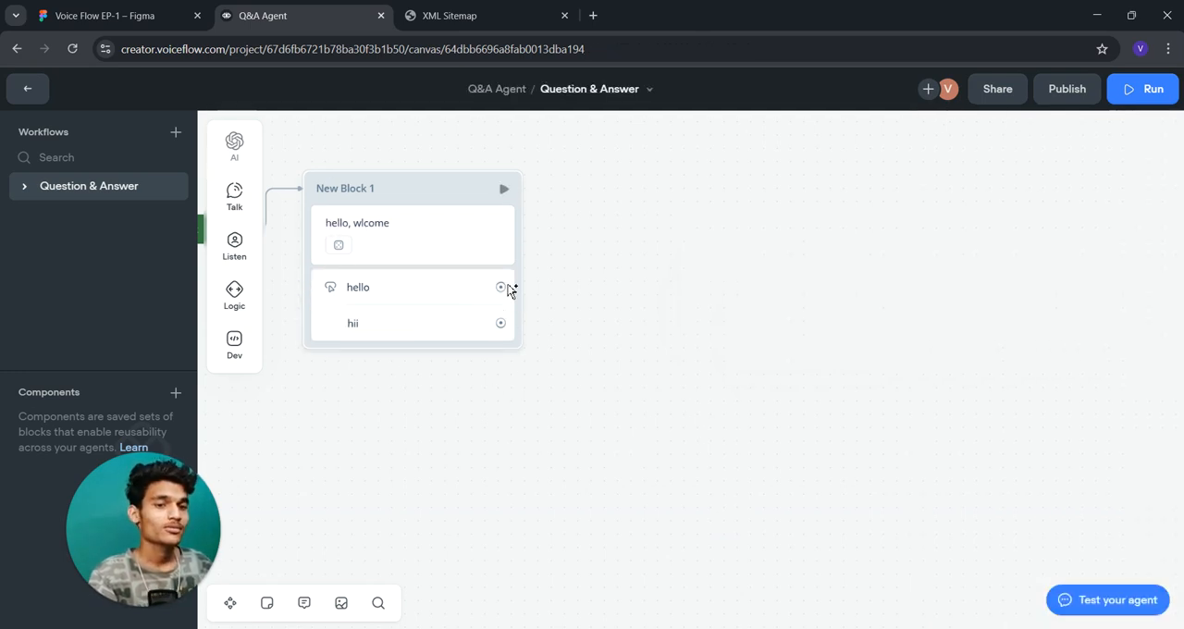
- Try adding a Choice step to New Block 1, and connect the hello button to a new Function block
mouse_move(234, 246)
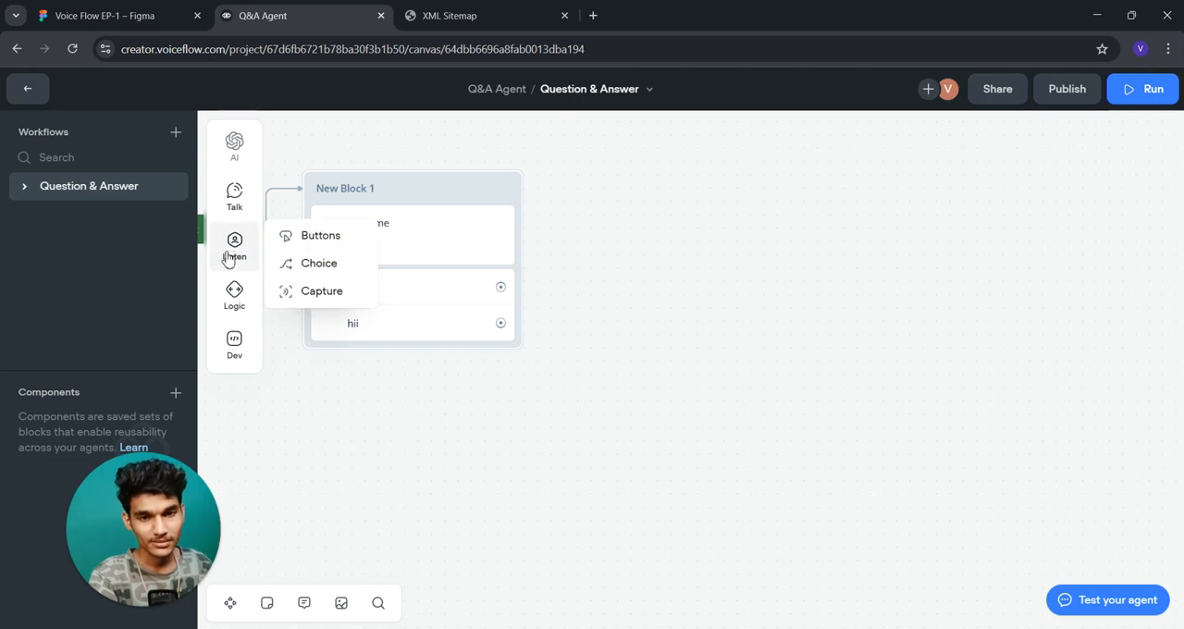
left_click_drag(312, 263, 402, 320)
left_click(419, 305)
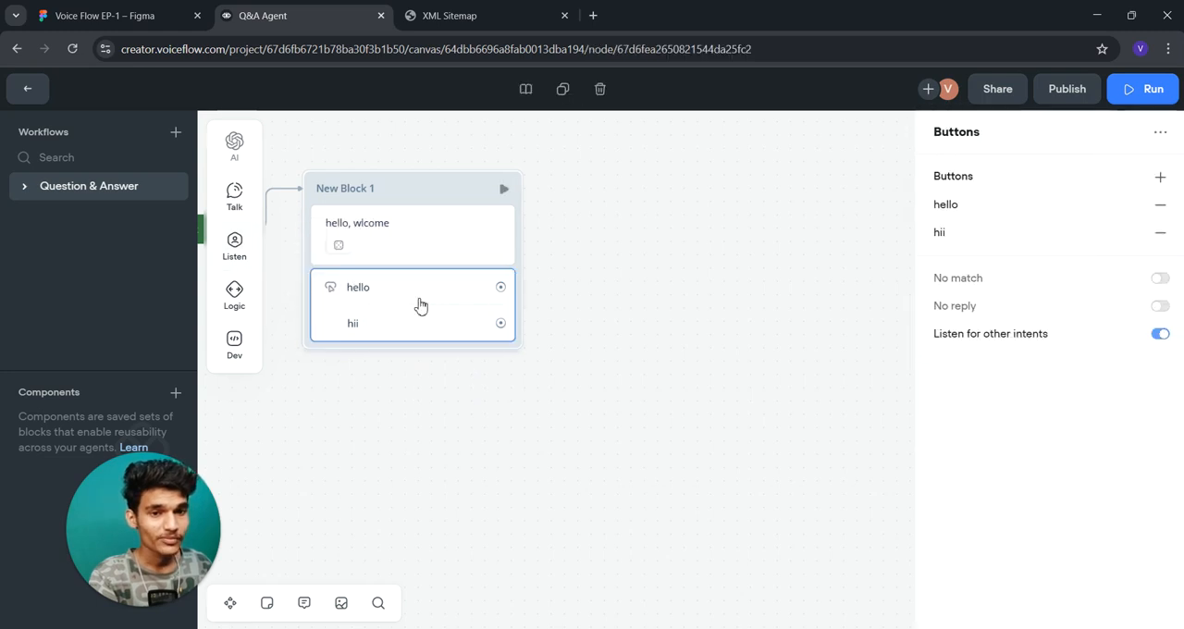
left_click(494, 298)
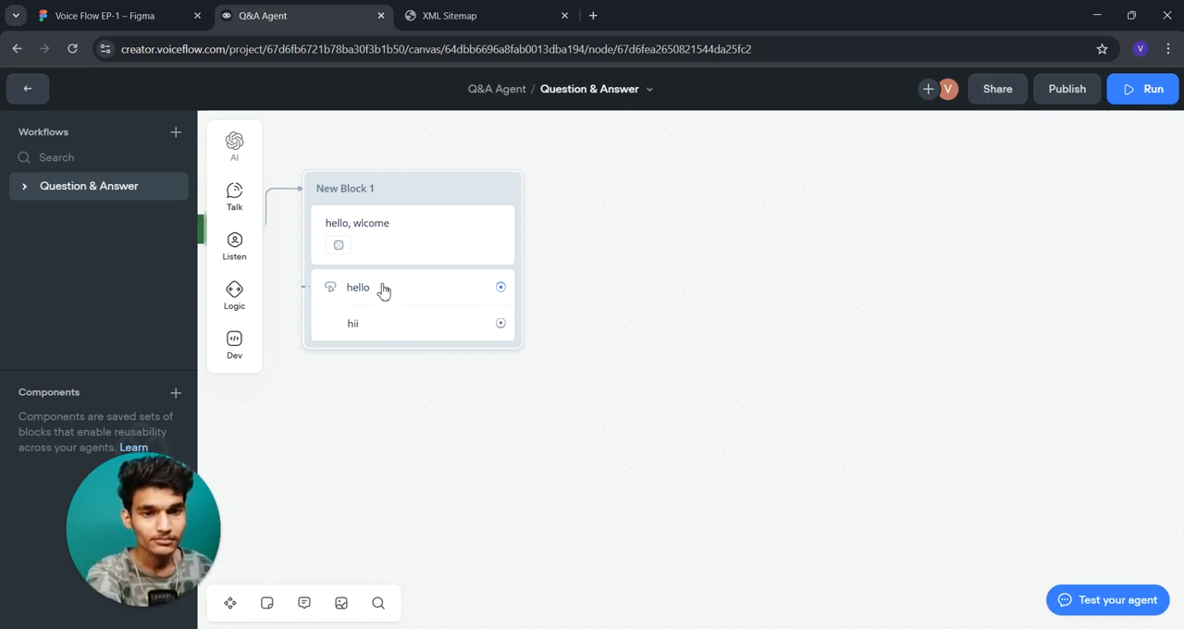
left_click(396, 357)
mouse_move(458, 471)
left_click(583, 339)
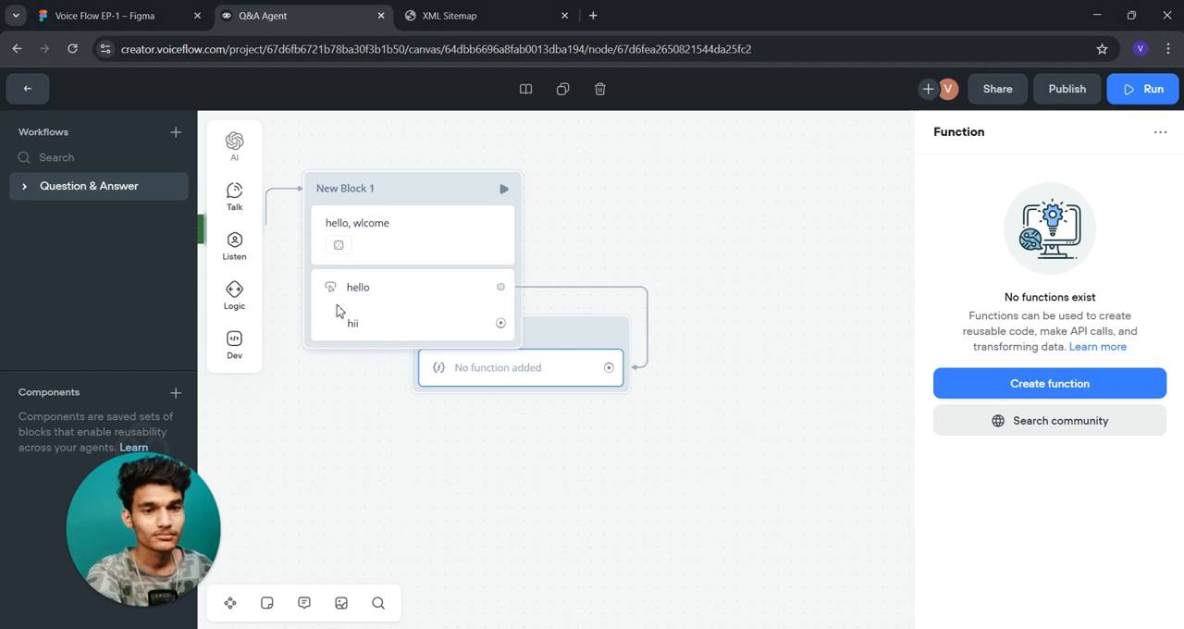
- Delete the Buttons step from New Block 1 and the Function block below it
left_click(338, 305)
key("Delete")
left_click(490, 327)
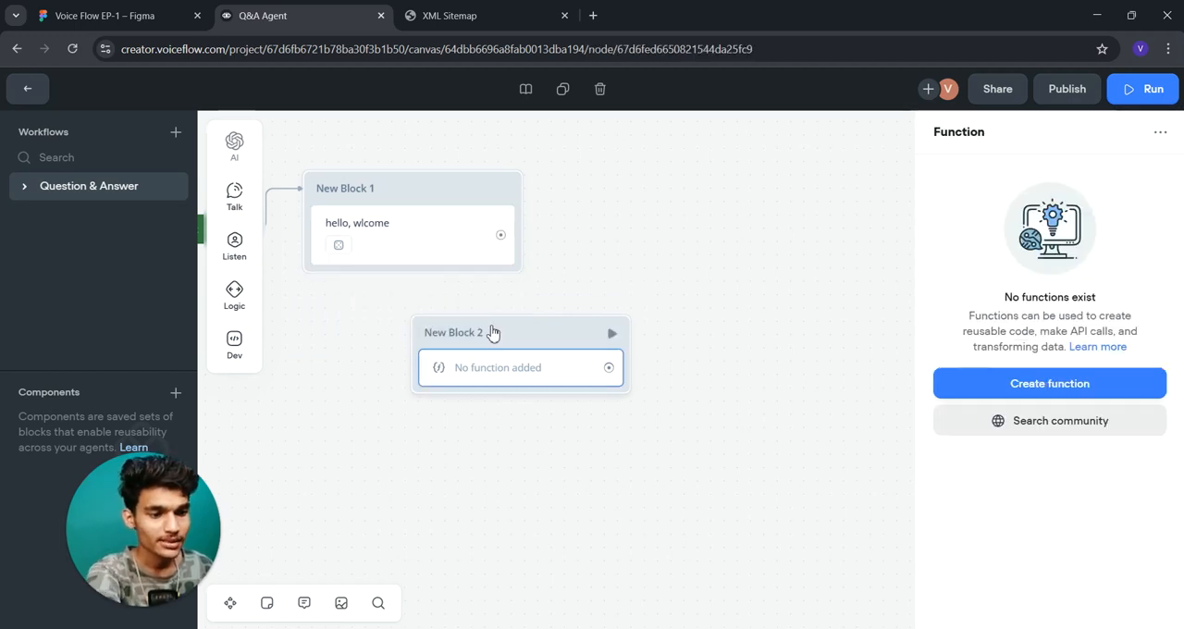
key("Delete")
- Add a Choice step to New Block 1 with a trigger that has a button labelled "hello"
mouse_move(219, 251)
left_click_drag(310, 263, 467, 275)
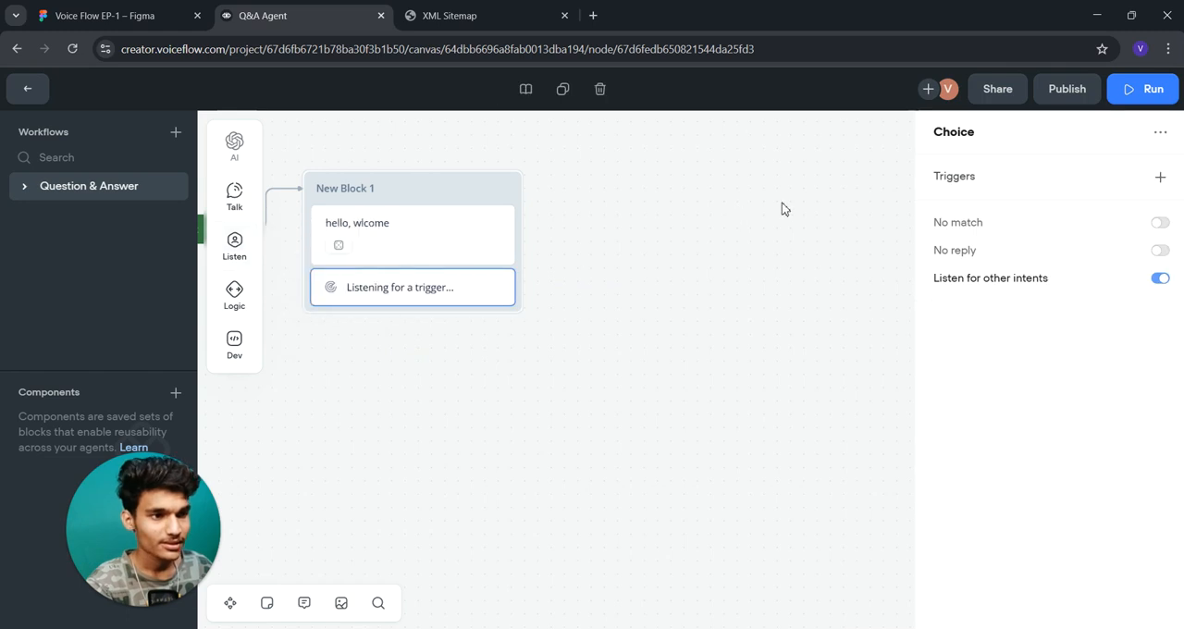
left_click(1161, 176)
left_click(889, 295)
type("hello")
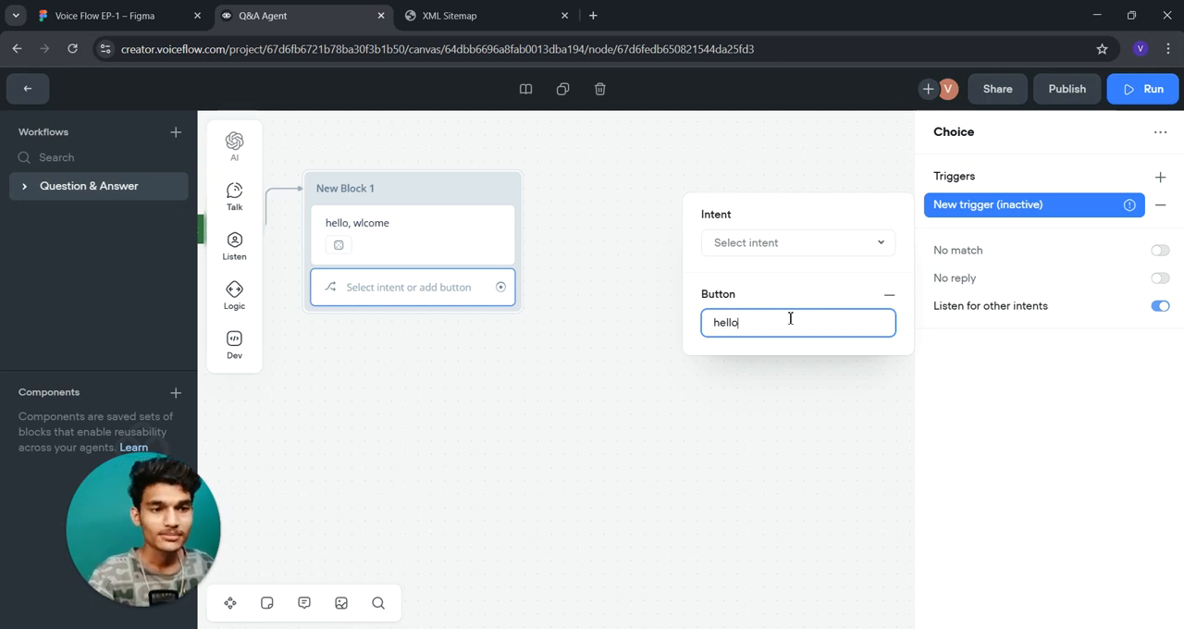
left_click(681, 446)
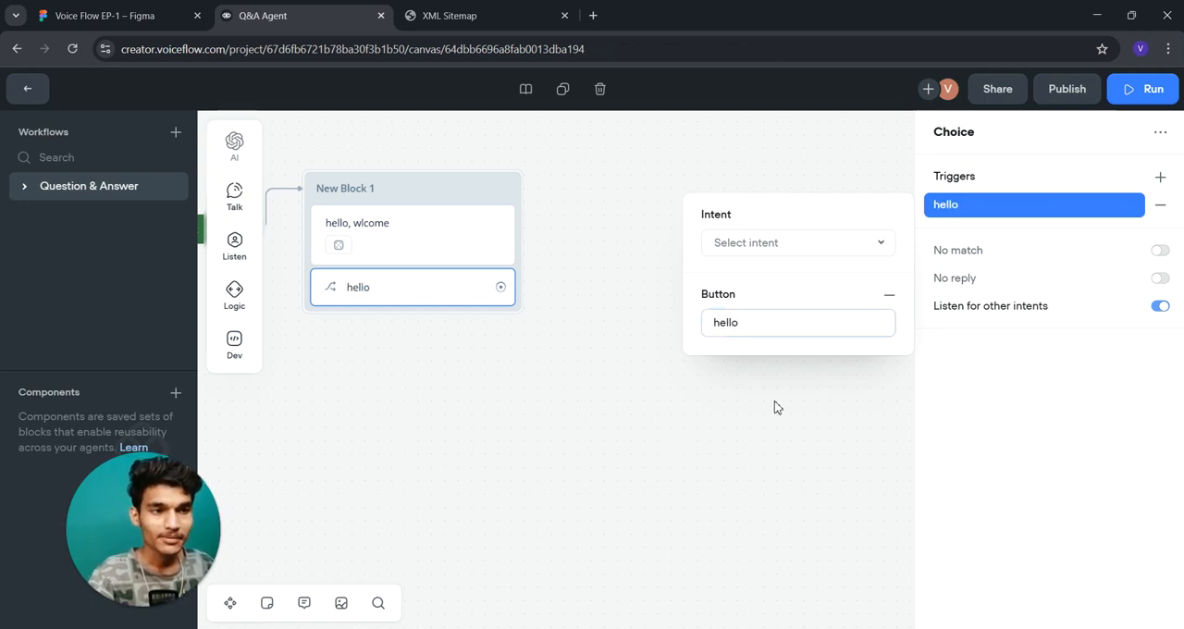
- Assign the None intent to the Choice step's hello trigger
left_click(382, 294)
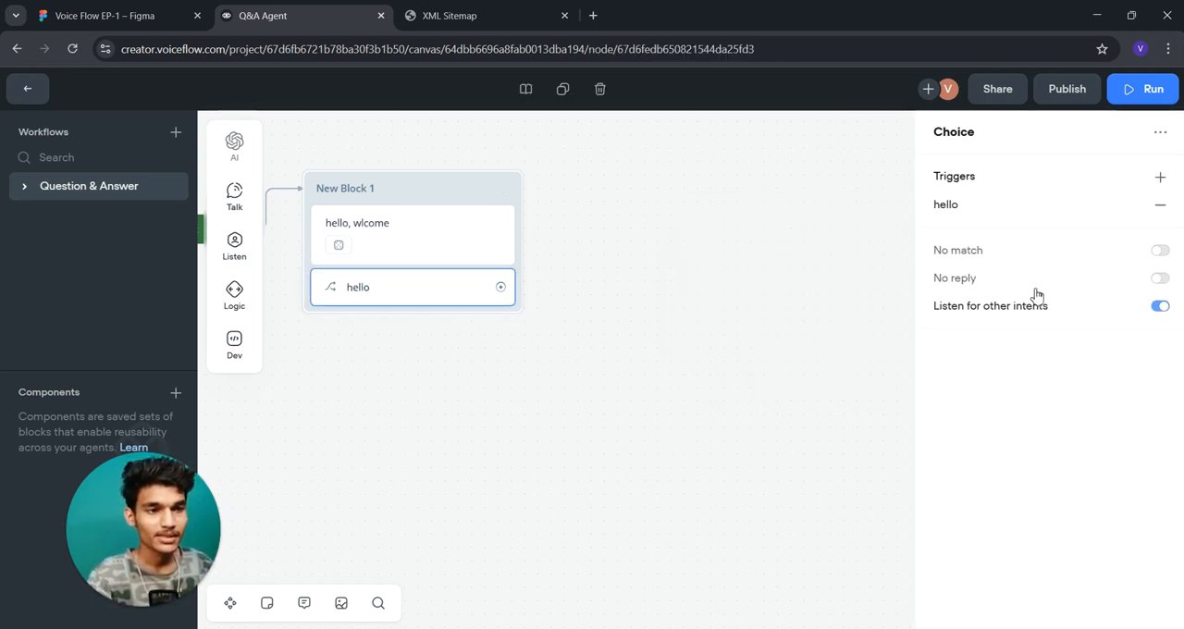
left_click(964, 207)
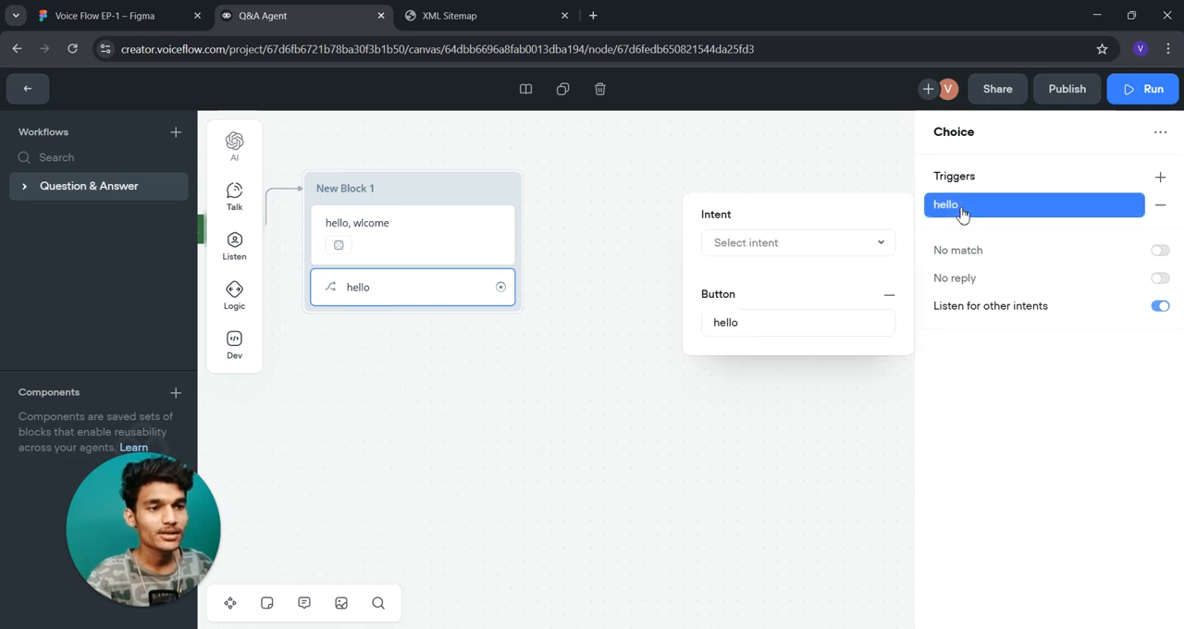
left_click(805, 248)
left_click(736, 309)
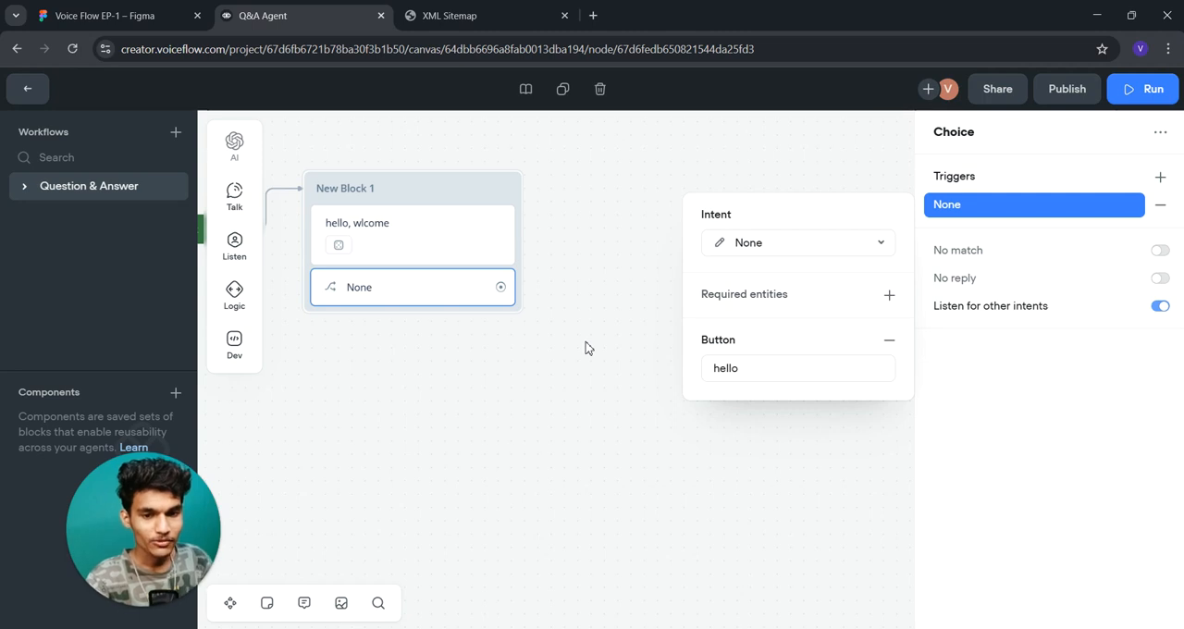
left_click(405, 423)
- Move the Choice step into its own block at the far right and add a Capture step to New Block 1
mouse_move(231, 259)
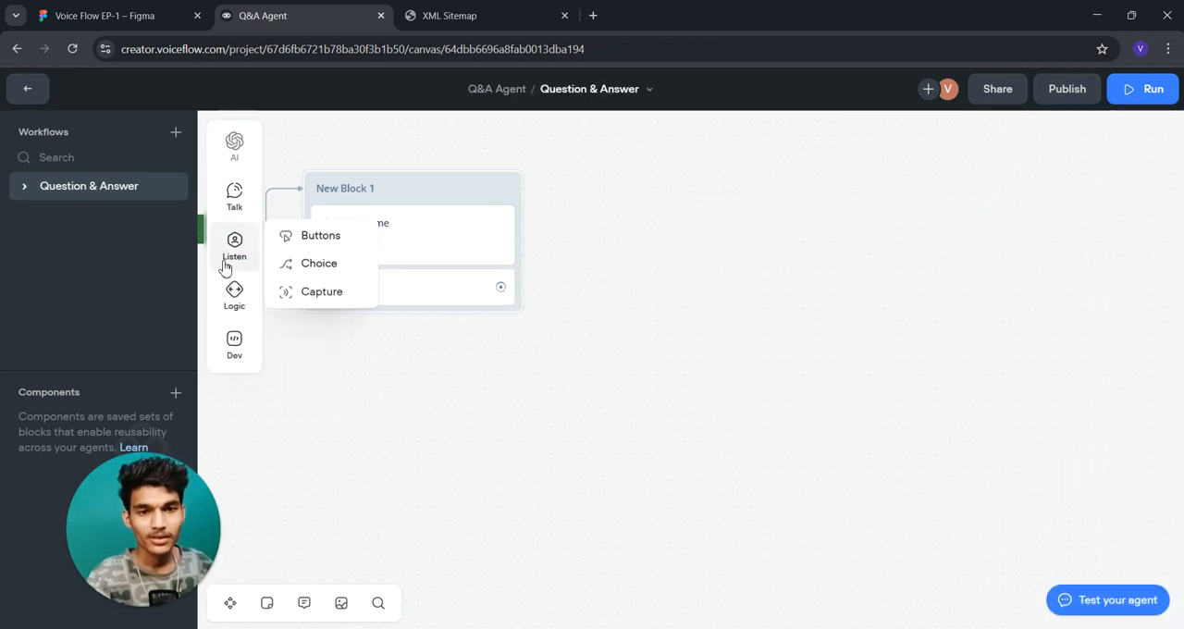
left_click_drag(309, 292, 481, 306)
mouse_move(231, 264)
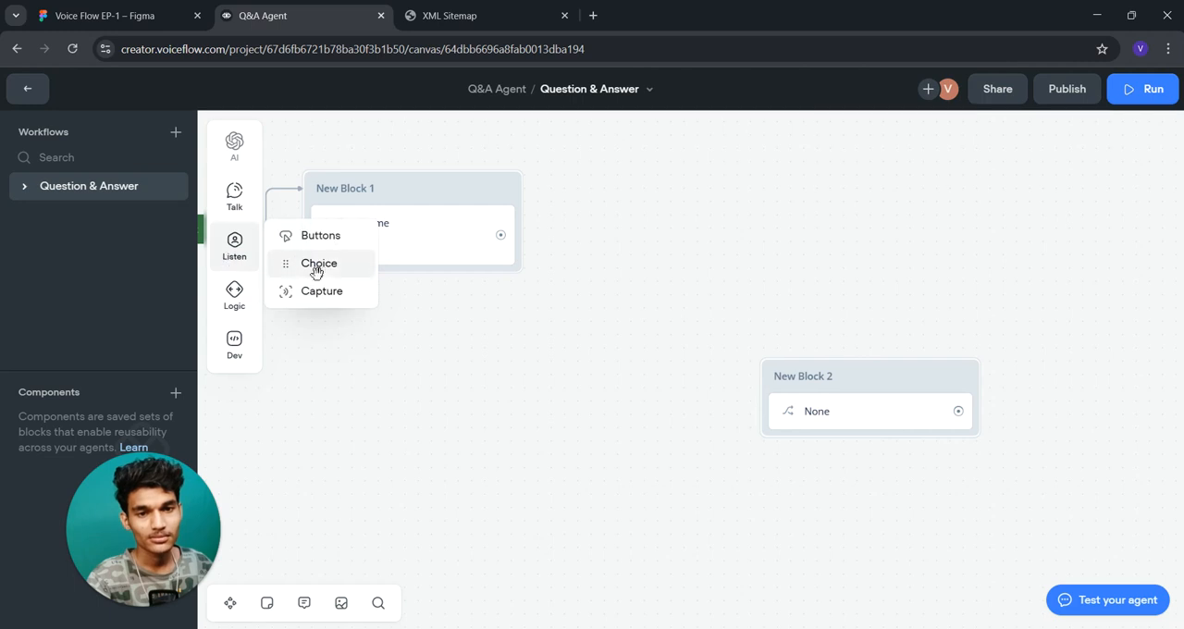
left_click_drag(317, 263, 444, 291)
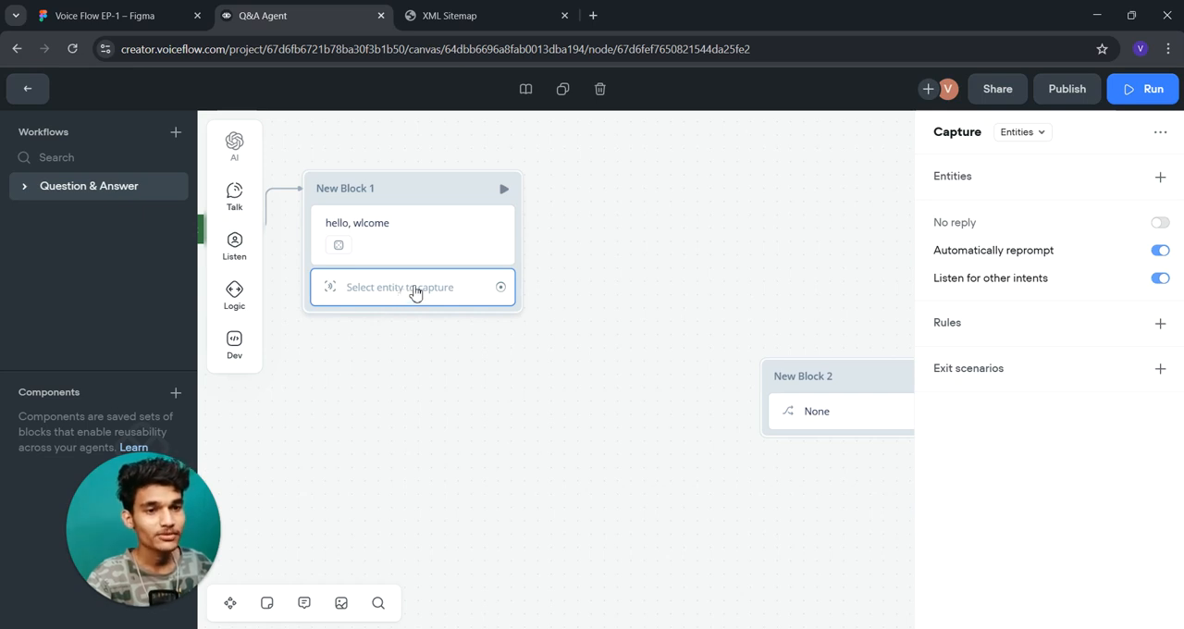
- Set the Capture step to capture the entire user reply
left_click(1028, 136)
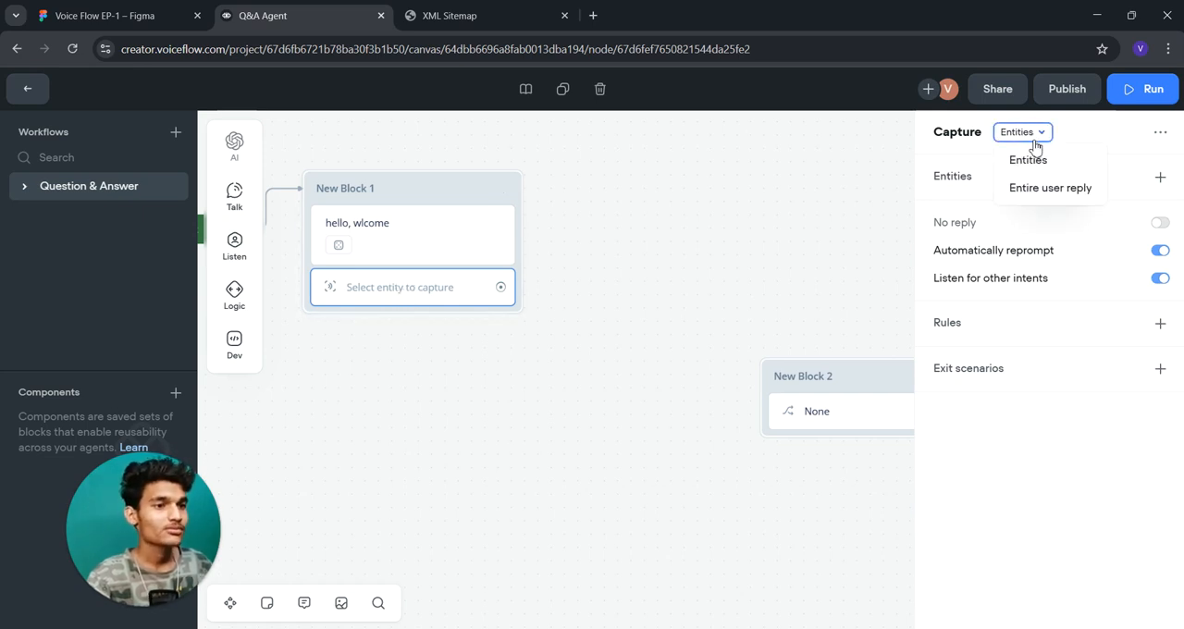
left_click(1036, 160)
left_click(1034, 136)
left_click(1052, 186)
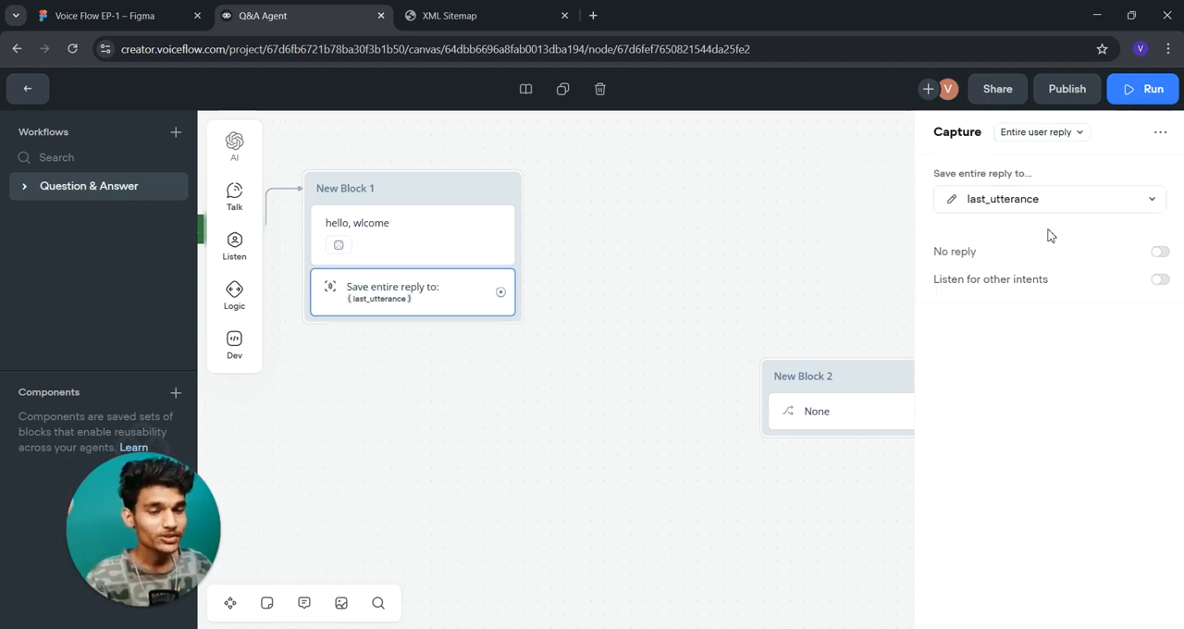
left_click(1045, 138)
left_click(1046, 138)
- Add a Condition step as a new block below New Block 1 and open its settings
mouse_move(244, 294)
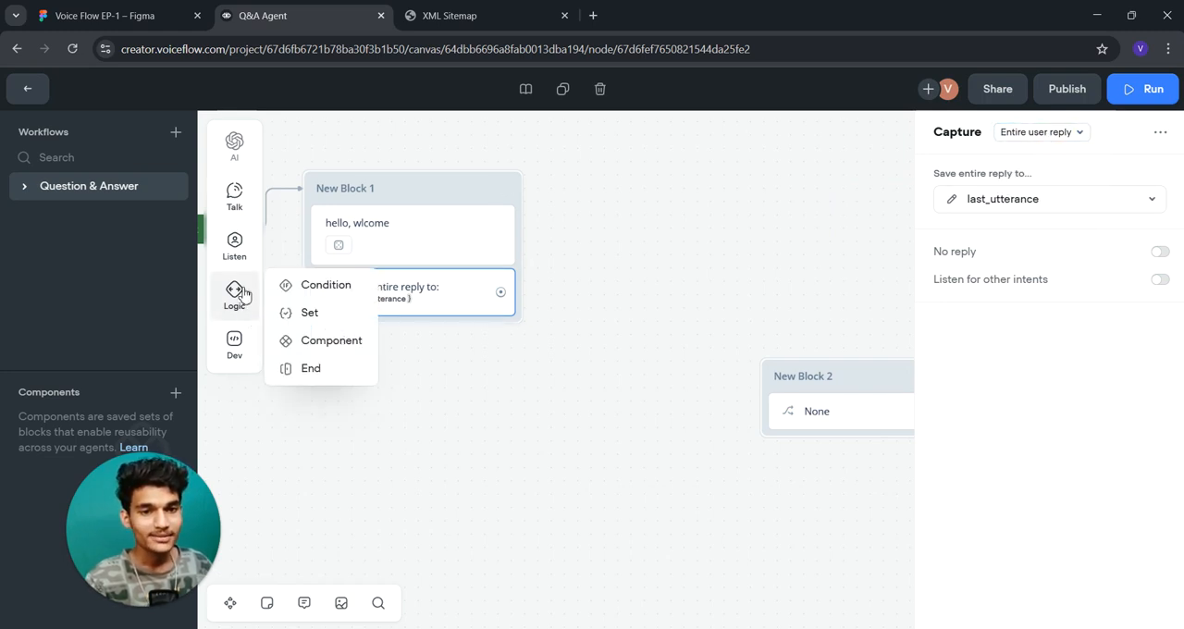
left_click_drag(331, 286, 551, 435)
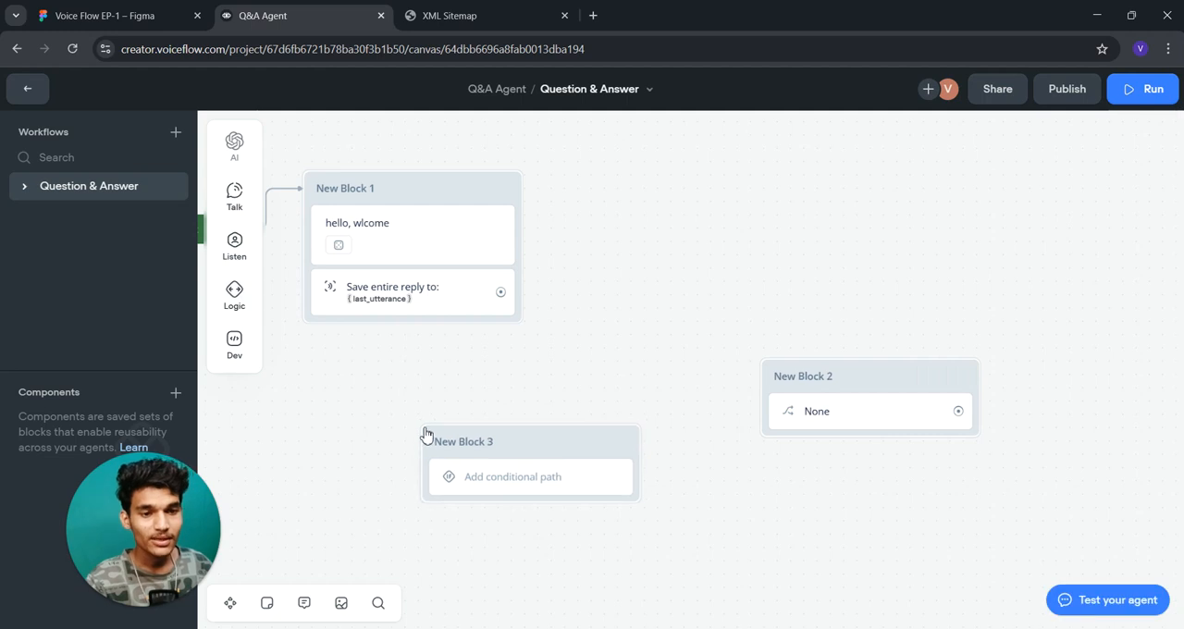
left_click(537, 478)
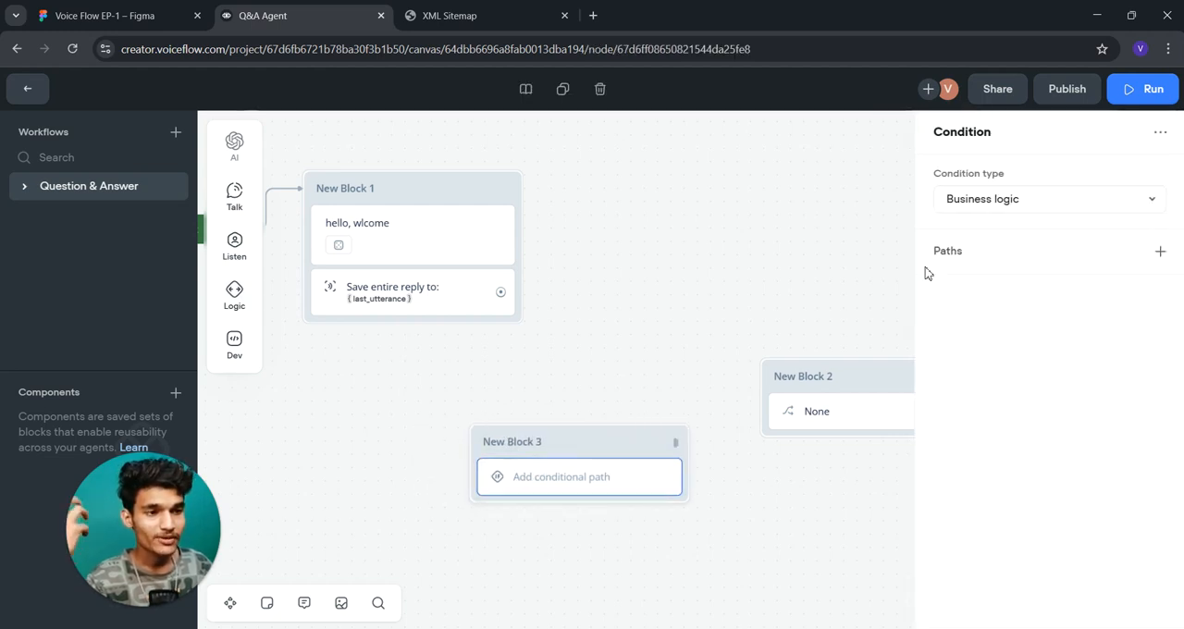
- Keep the condition type as Business logic, add a condition builder path and an expression path, and reposition New Block 3 nearer New Block 2
left_click(1036, 200)
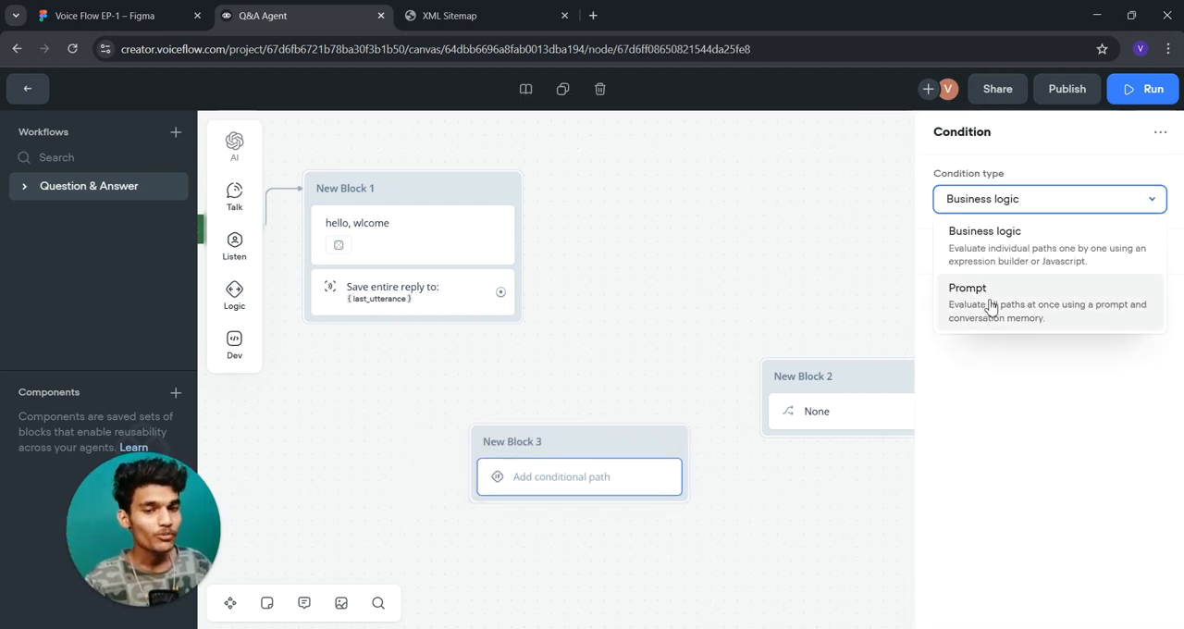
left_click(991, 243)
left_click(1160, 251)
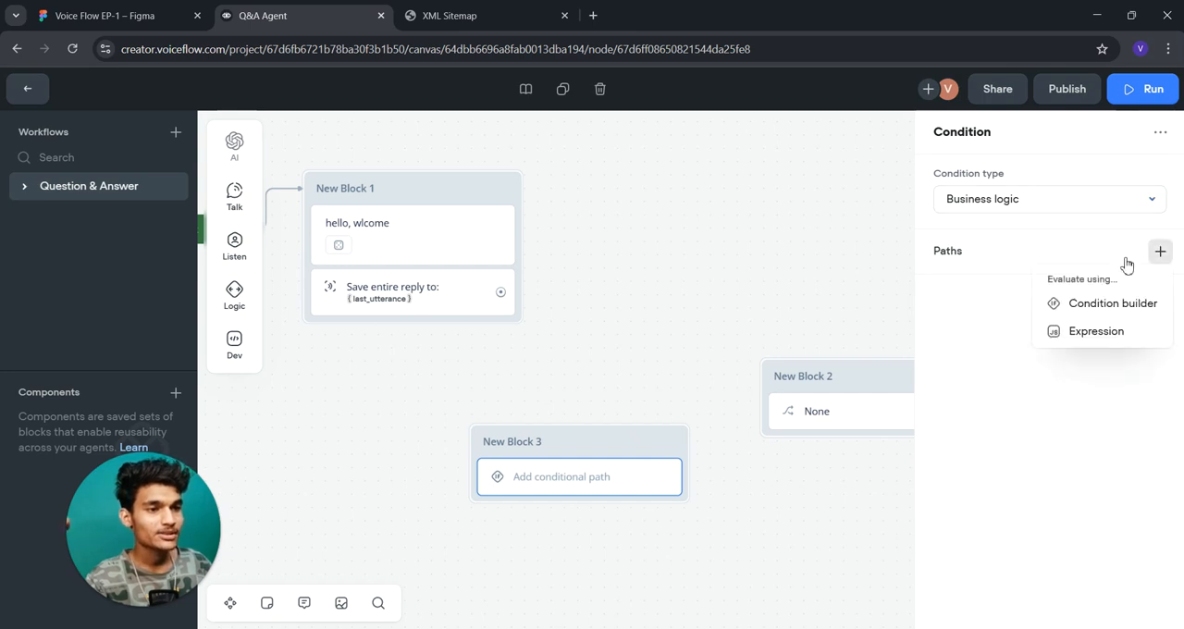
left_click(1110, 306)
left_click(1160, 250)
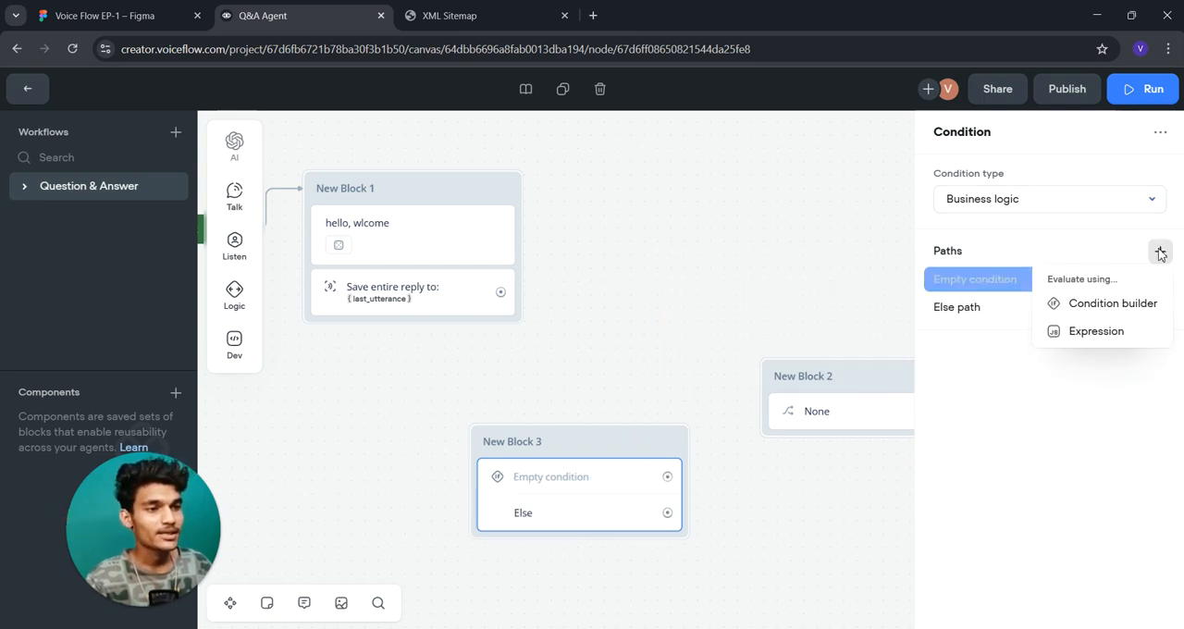
left_click(1090, 329)
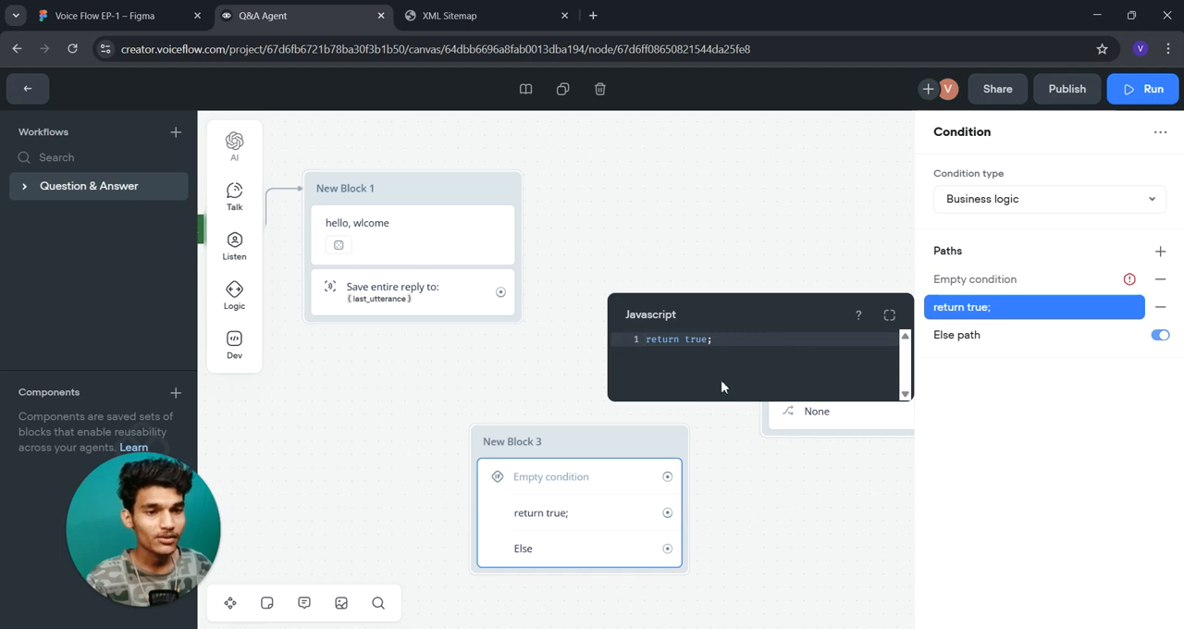
left_click(507, 389)
left_click_drag(592, 476, 679, 423)
- Add a Set step as a new block above New Block 3 and choose user_id as the variable to set
mouse_move(234, 294)
left_click_drag(310, 313, 689, 197)
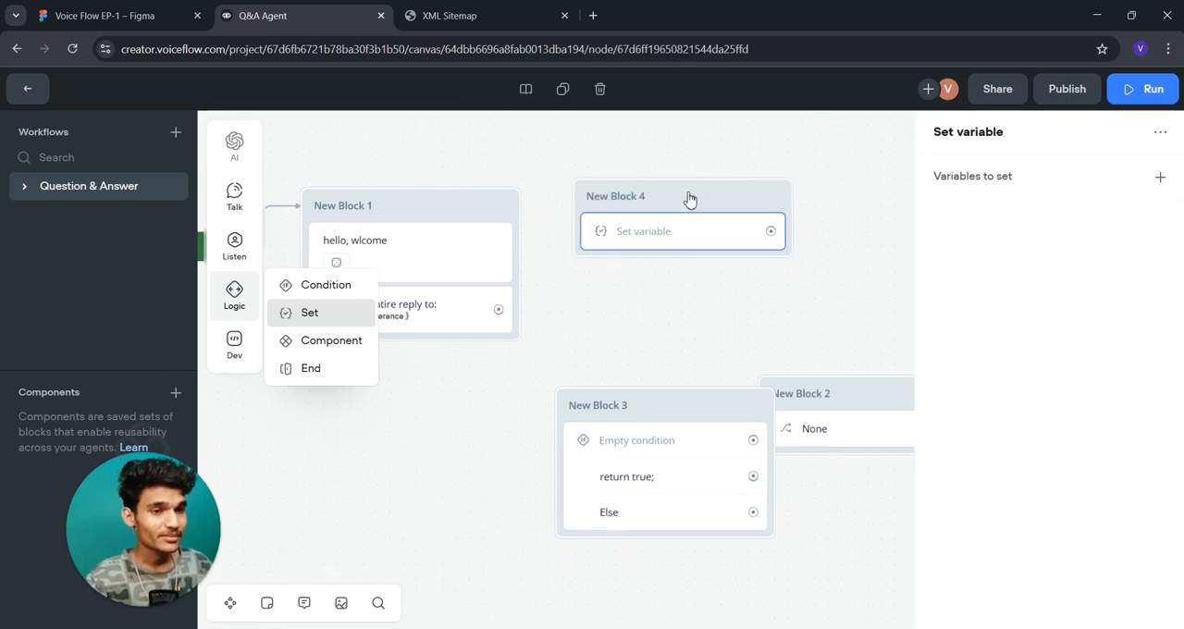
left_click(970, 185)
left_click(971, 231)
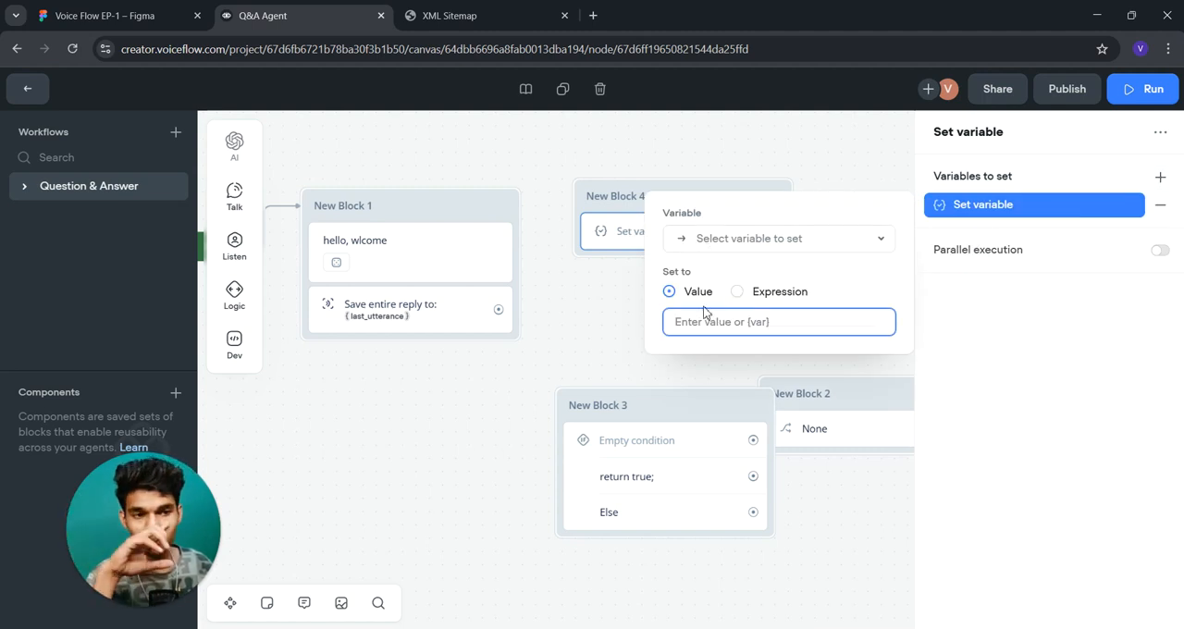
left_click(804, 242)
left_click(729, 331)
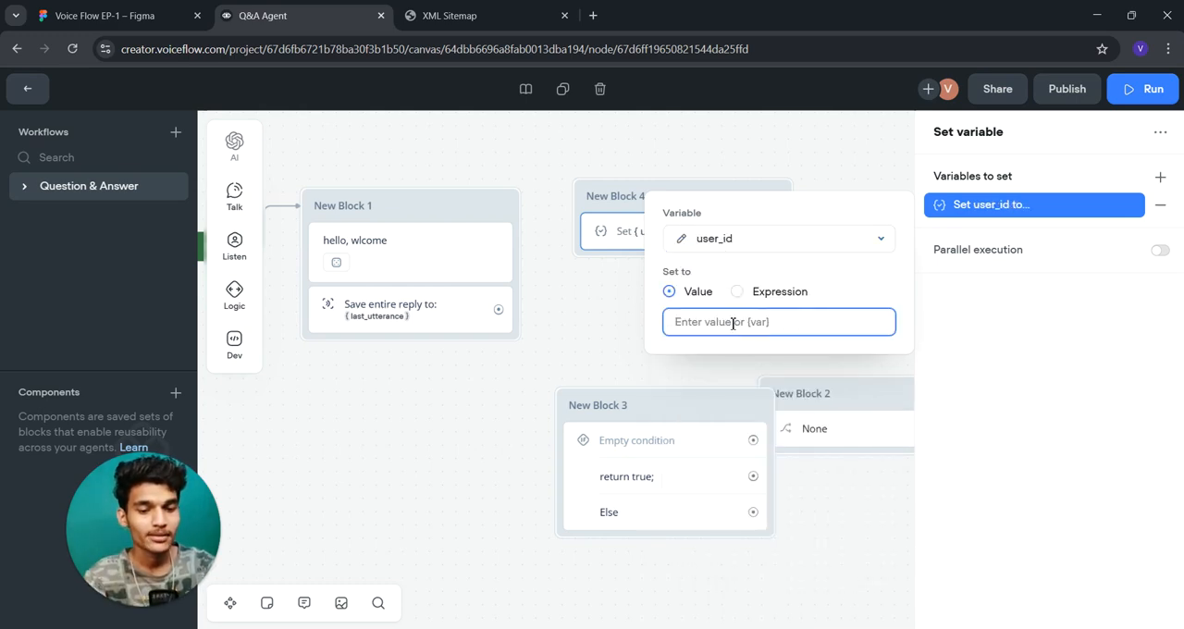
- Set the user_id variable's value to 456
type("{")
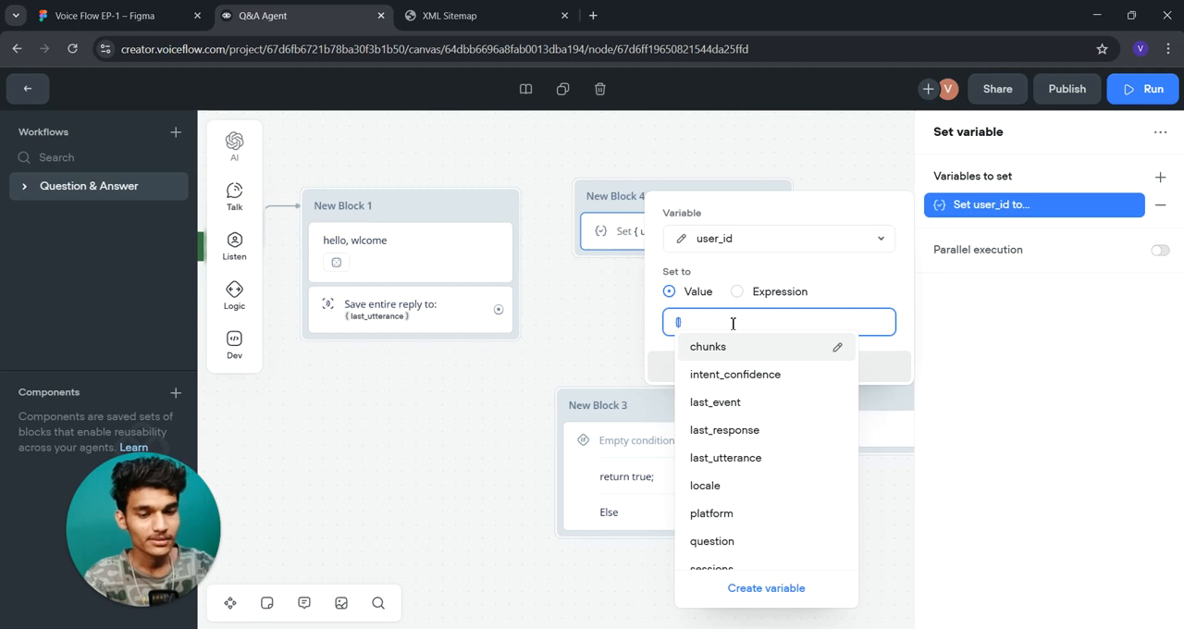
key("BackSpace")
key("BackSpace")
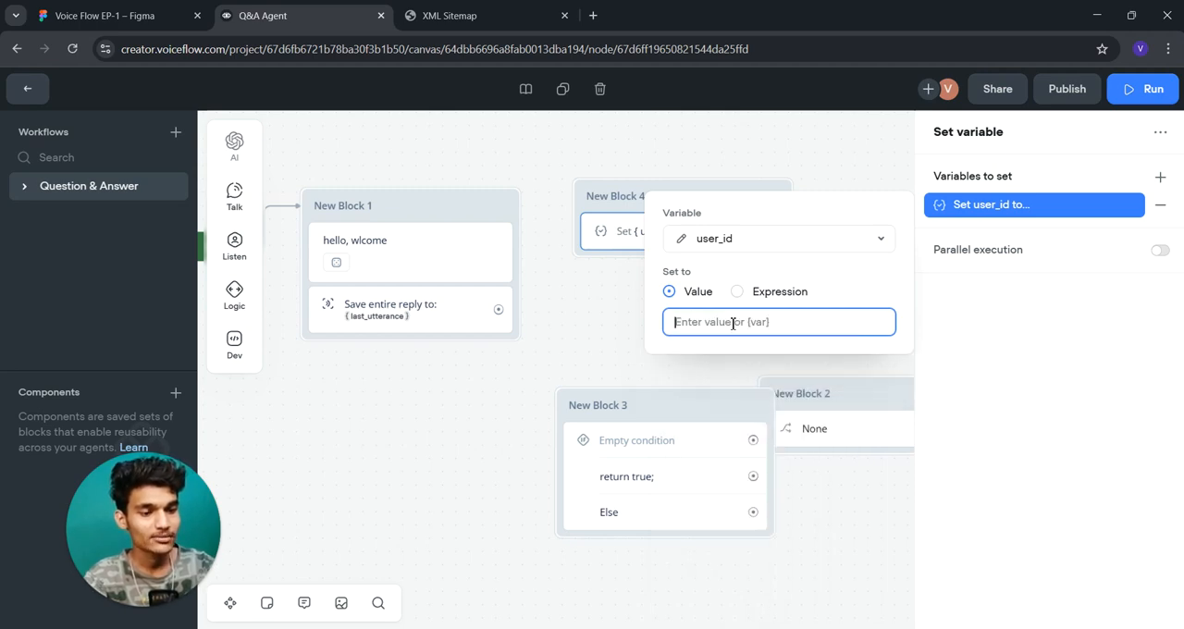
type("456")
left_click(842, 137)
left_click(707, 222)
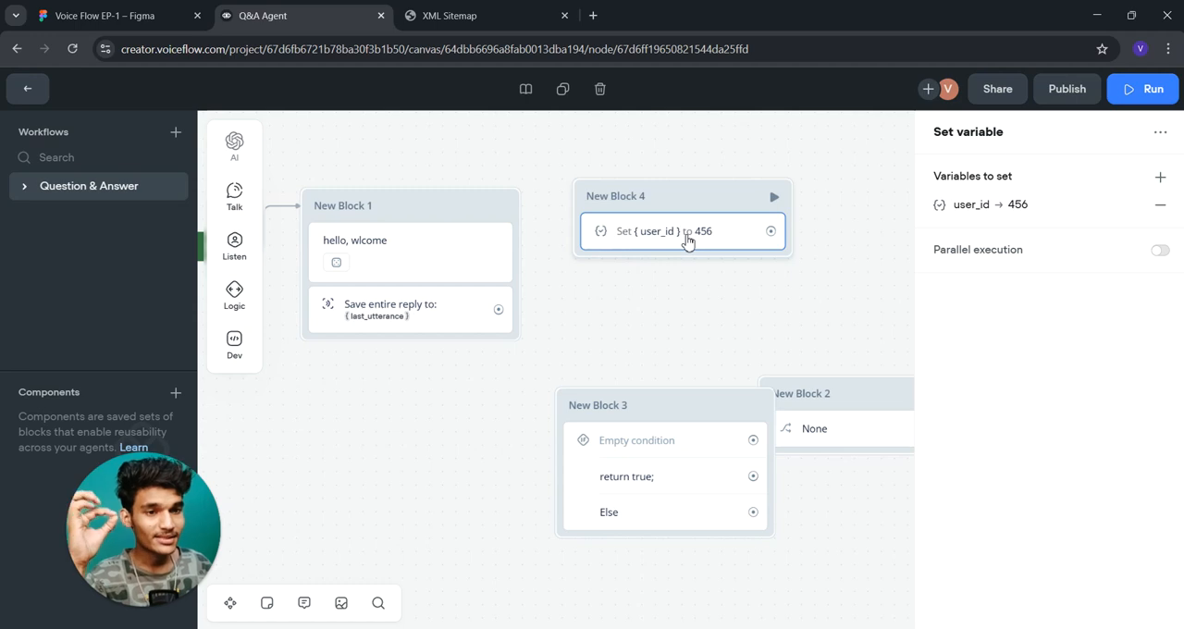
- Add a Component step as a new block below New Block 1
mouse_move(227, 295)
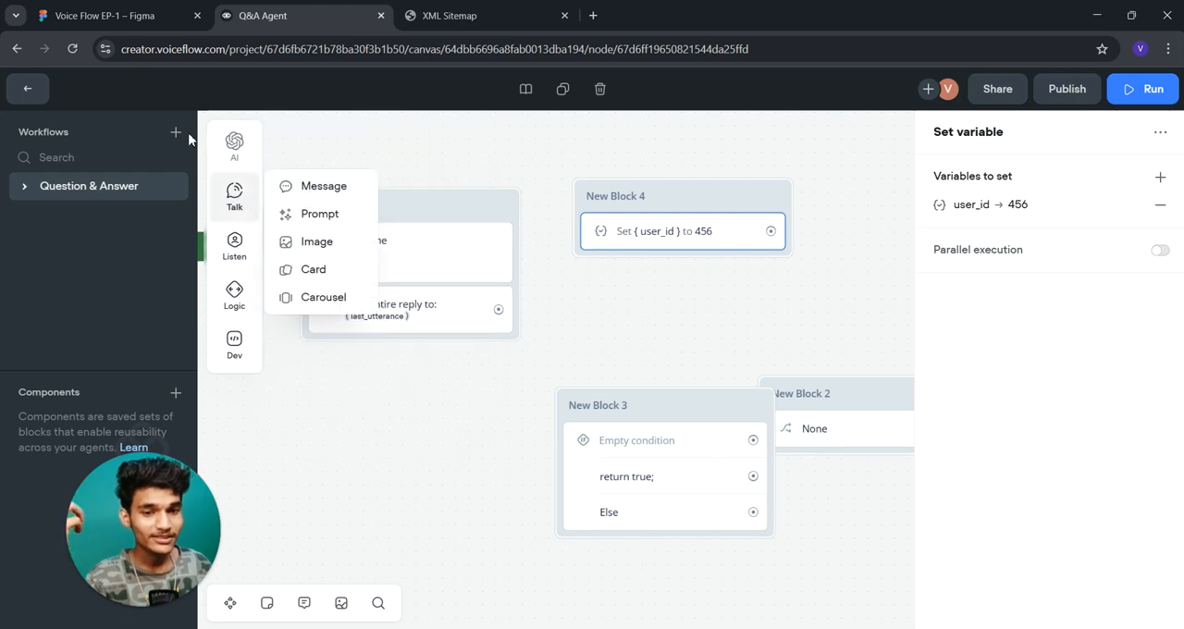
mouse_move(235, 152)
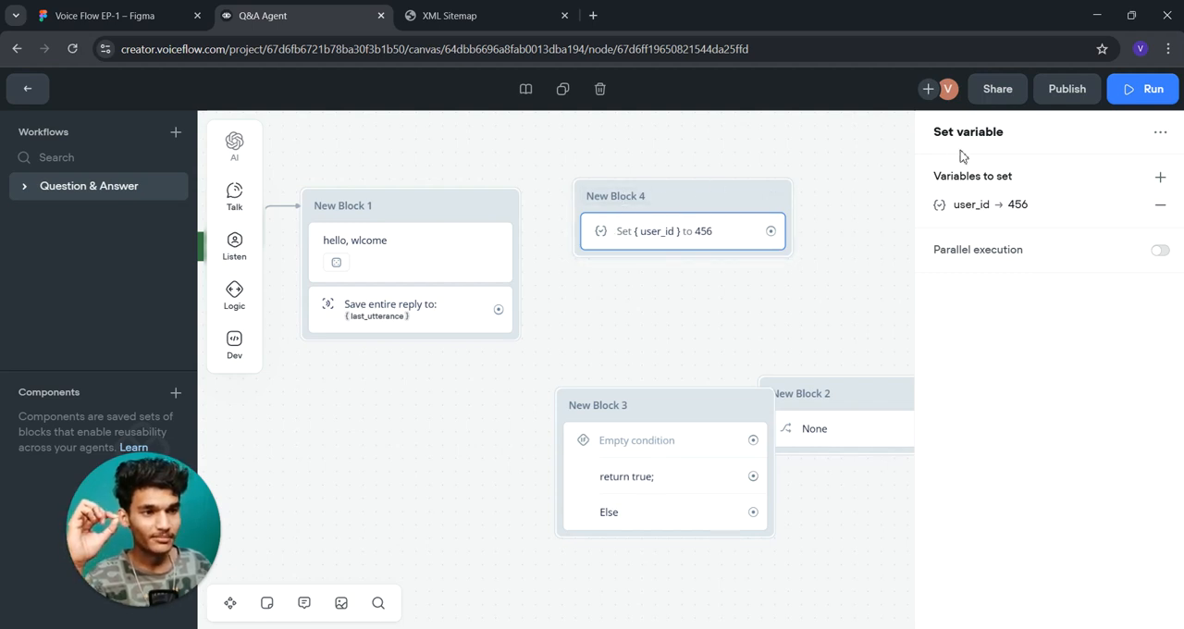
left_click_drag(328, 341, 410, 465)
left_click(433, 468)
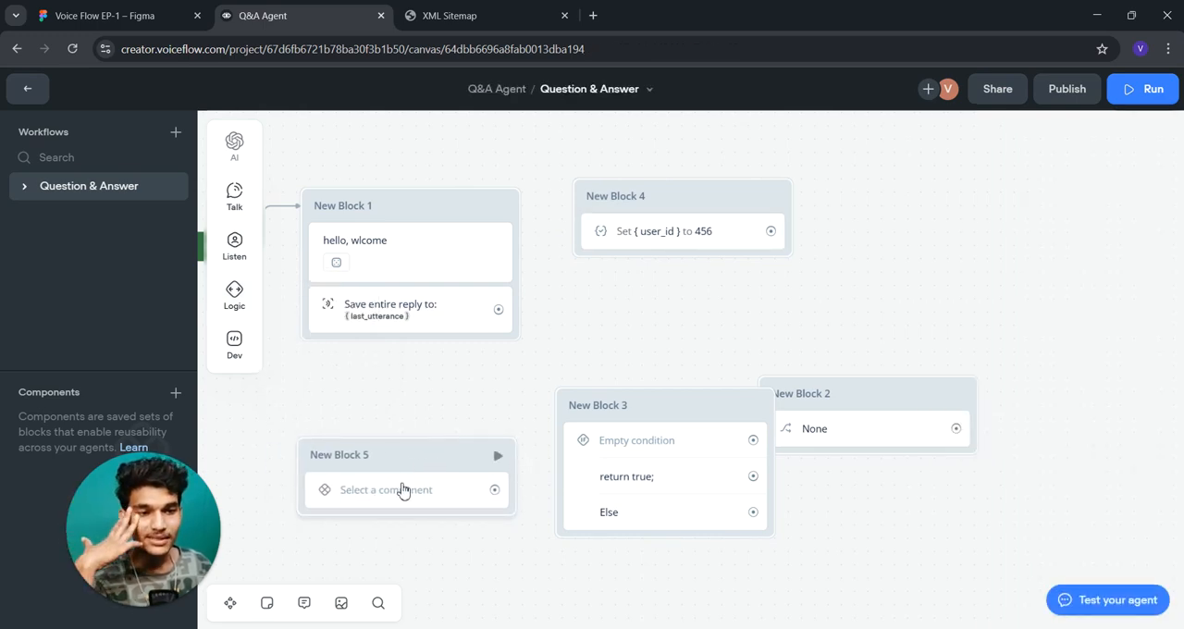
- Open the Component step's settings and examine the form for creating a component without creating one
mouse_move(256, 311)
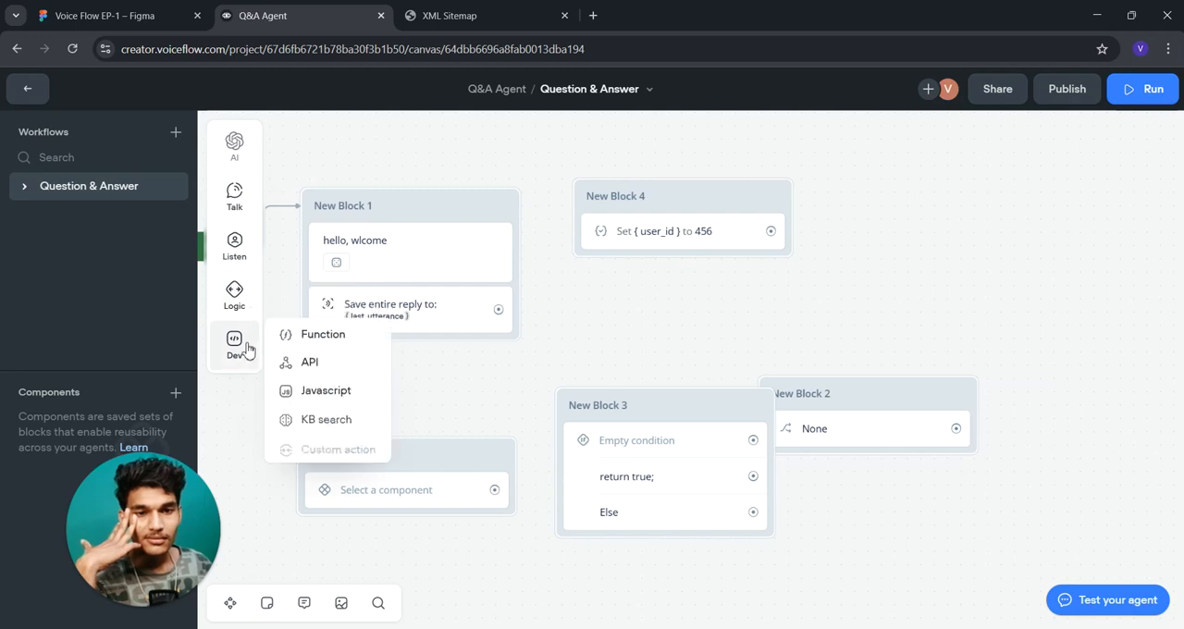
left_click(451, 491)
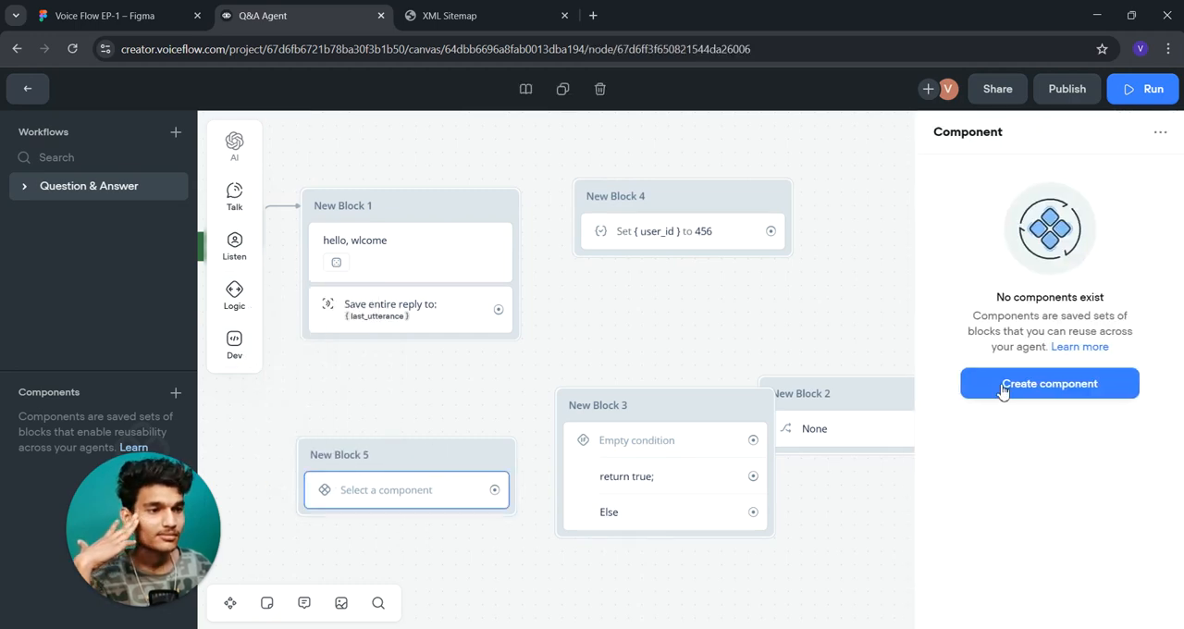
left_click(1042, 391)
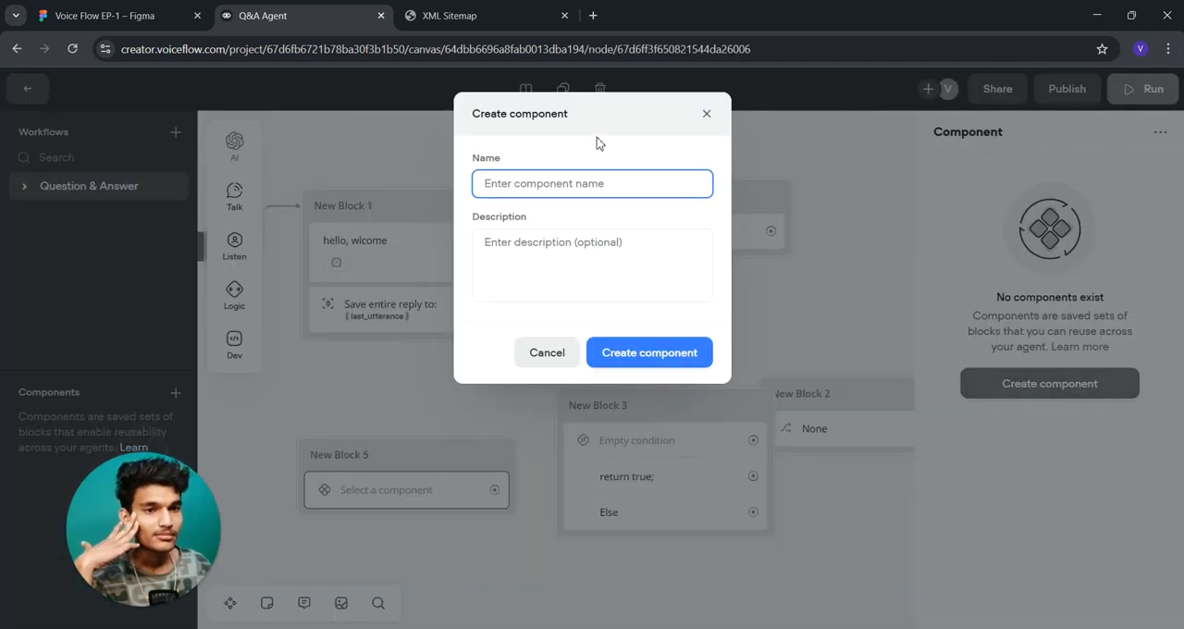
left_click(707, 115)
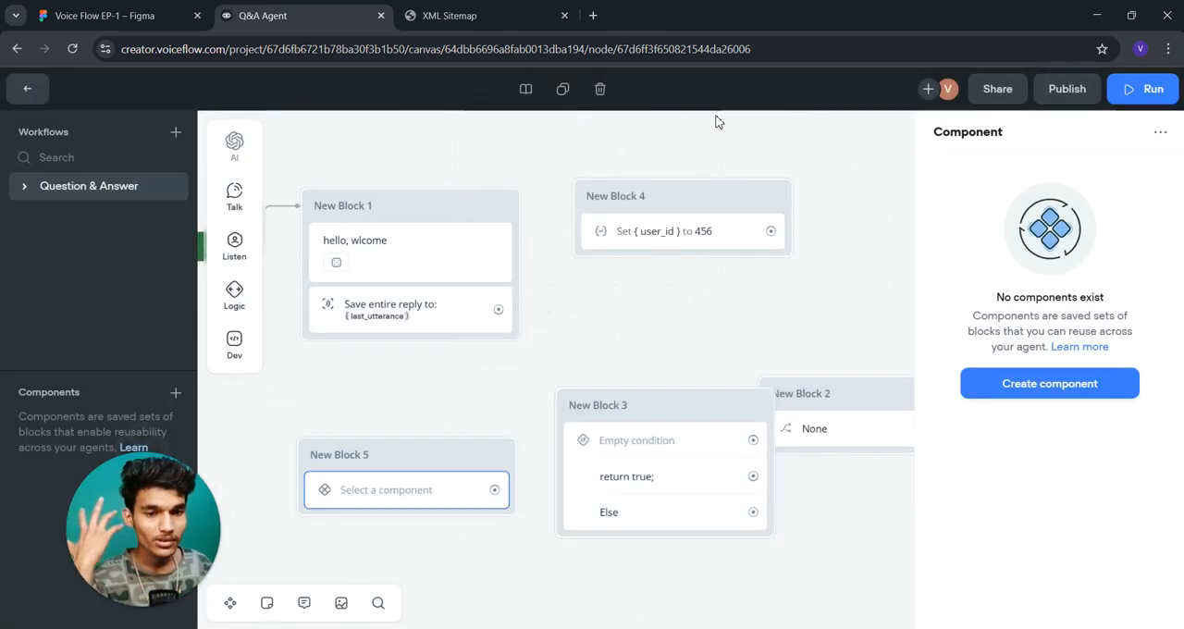
- Add an End step as a new block beside New Block 4 and connect the Set step to it
mouse_move(238, 287)
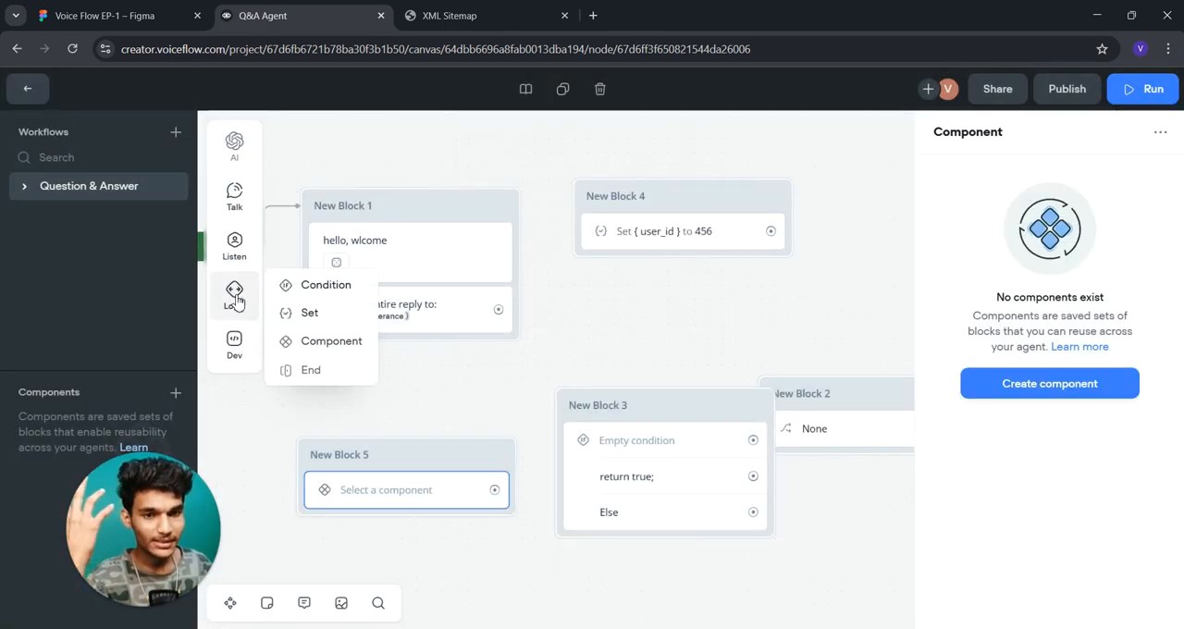
mouse_move(245, 321)
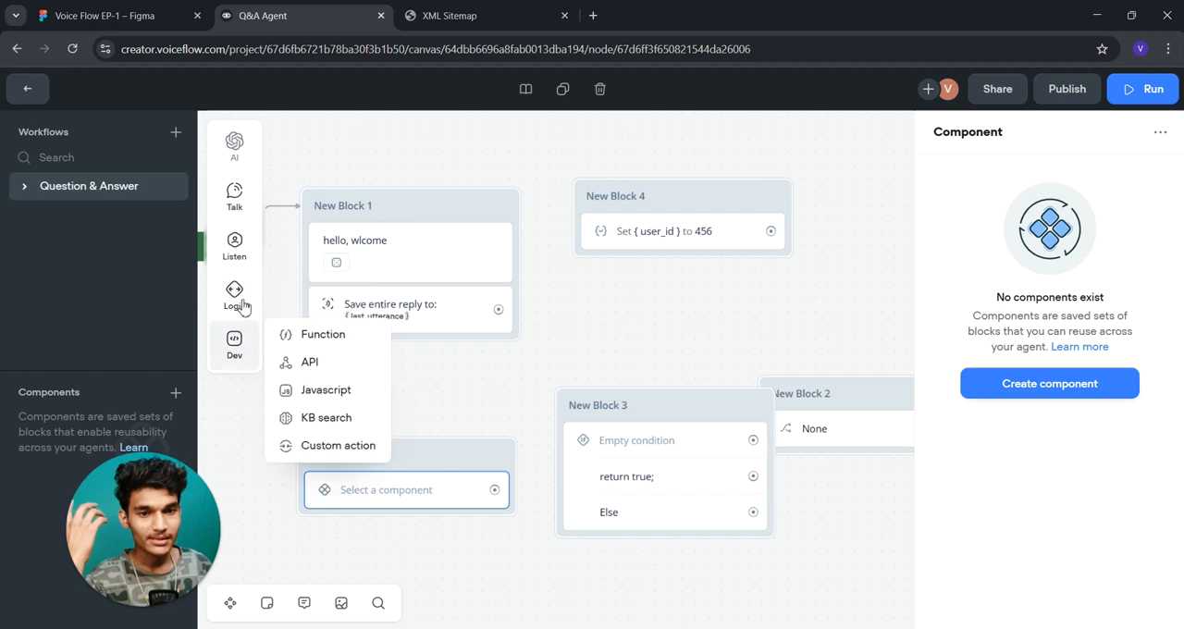
left_click_drag(315, 368, 546, 319)
left_click_drag(445, 301, 544, 342)
left_click_drag(444, 384, 626, 306)
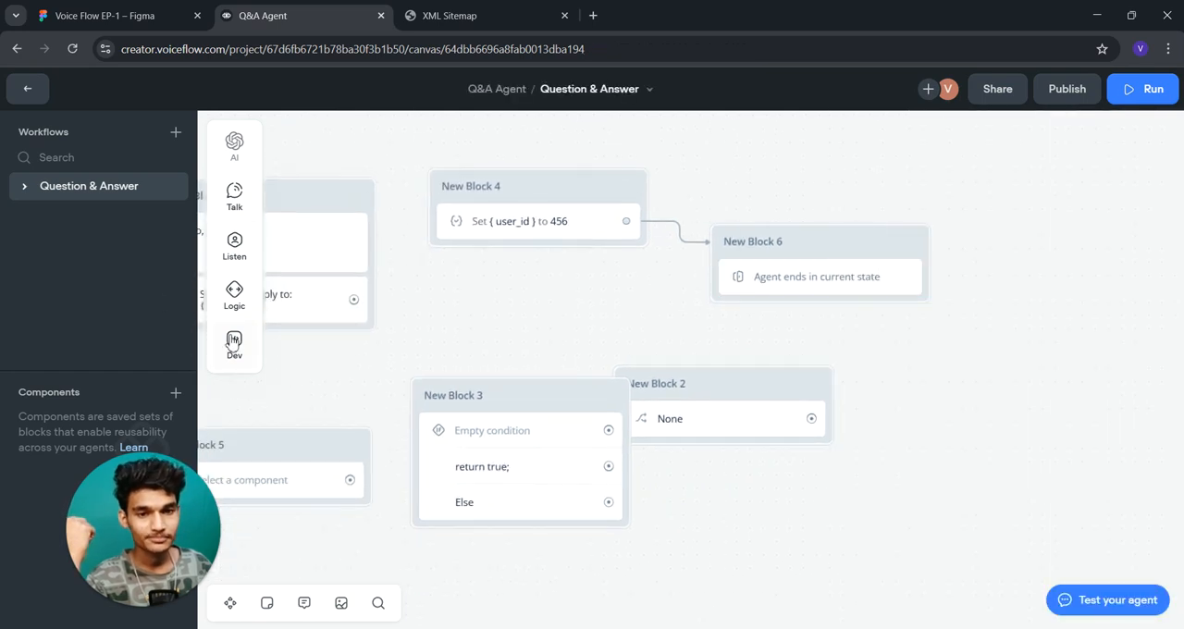
mouse_move(233, 342)
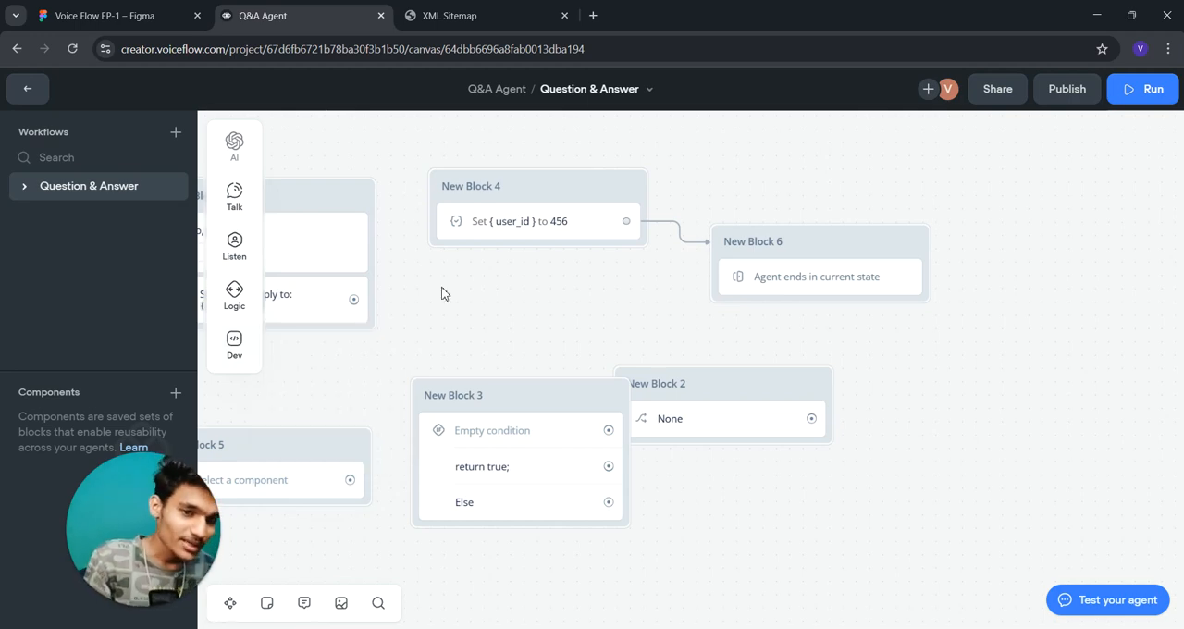
left_click_drag(453, 292, 528, 300)
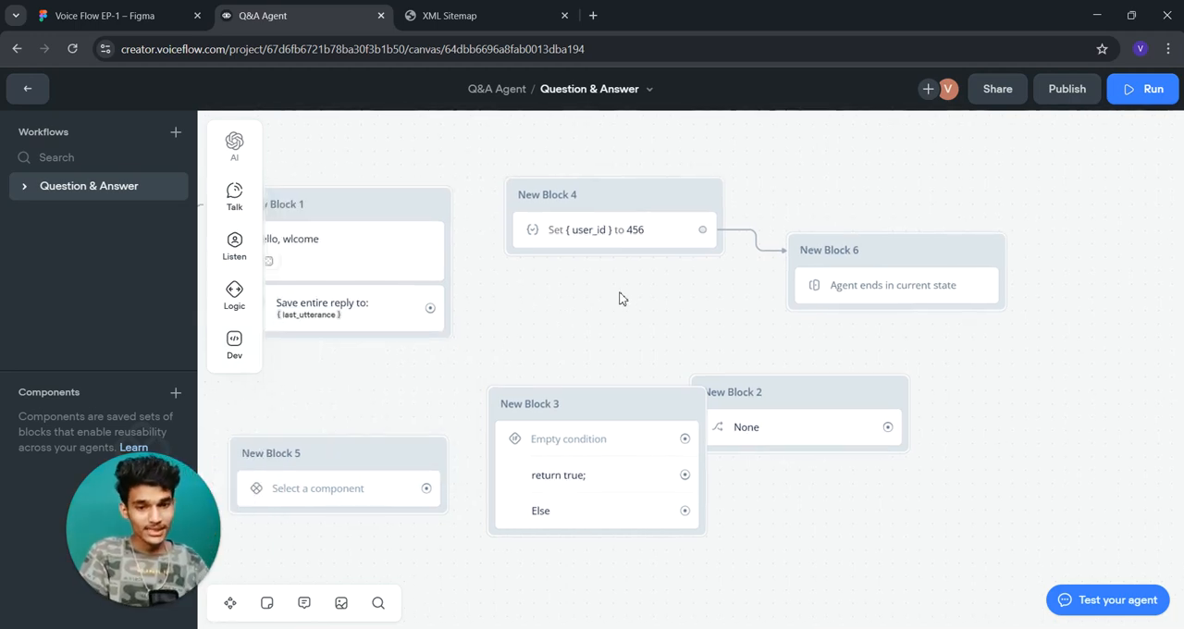
mouse_move(232, 206)
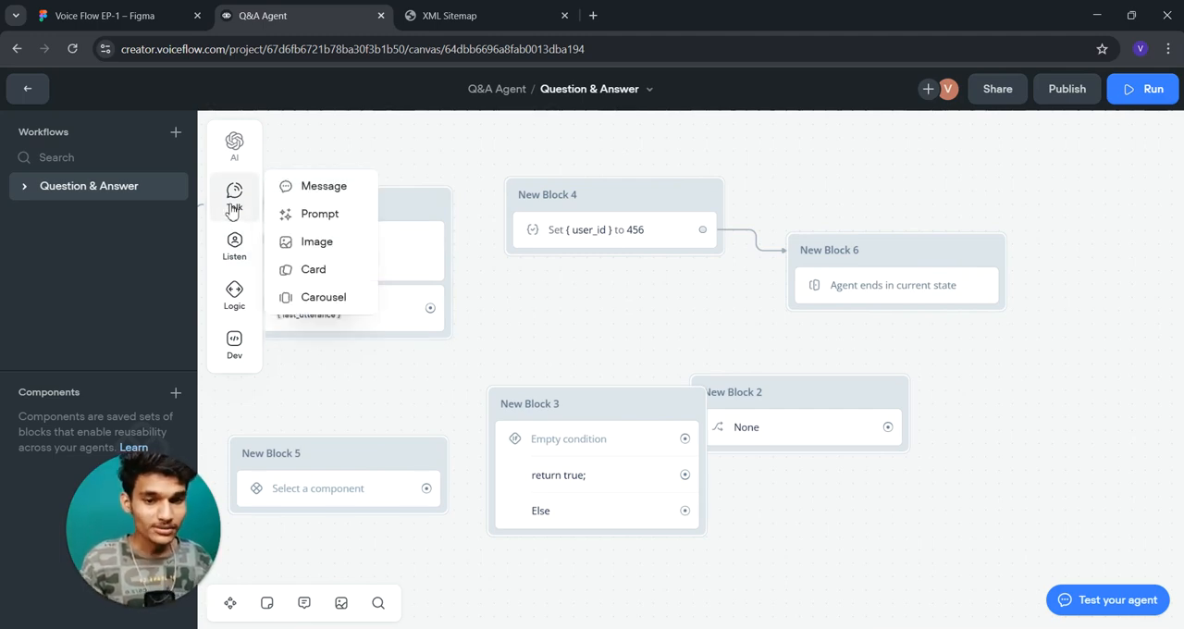
left_click_drag(521, 307, 623, 320)
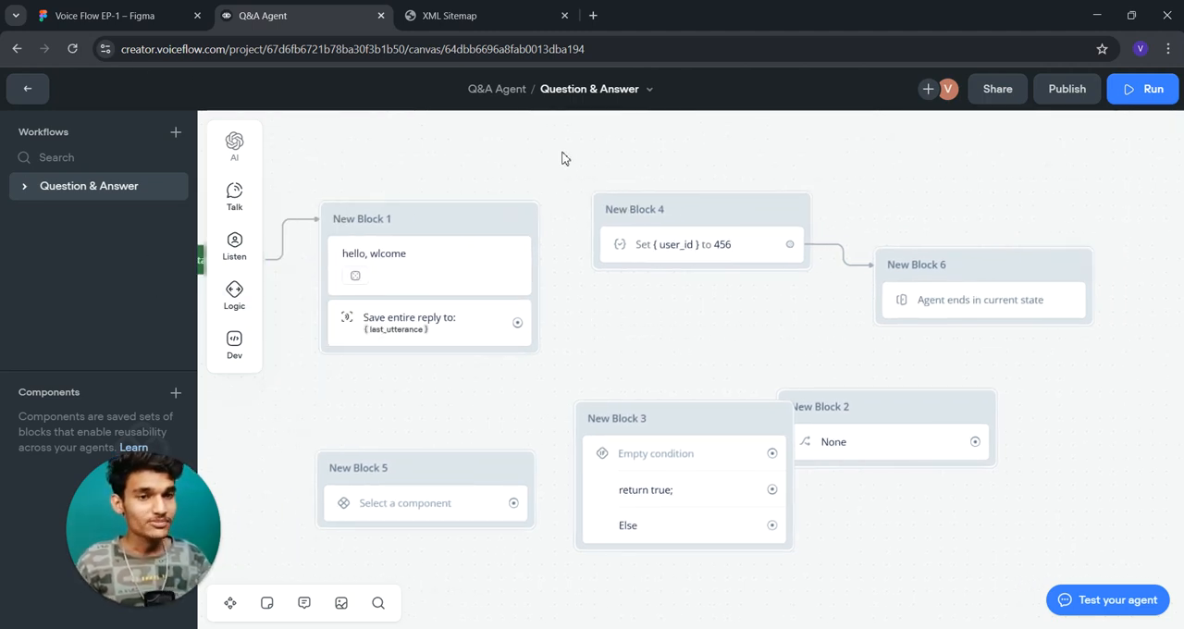
left_click_drag(418, 196, 450, 202)
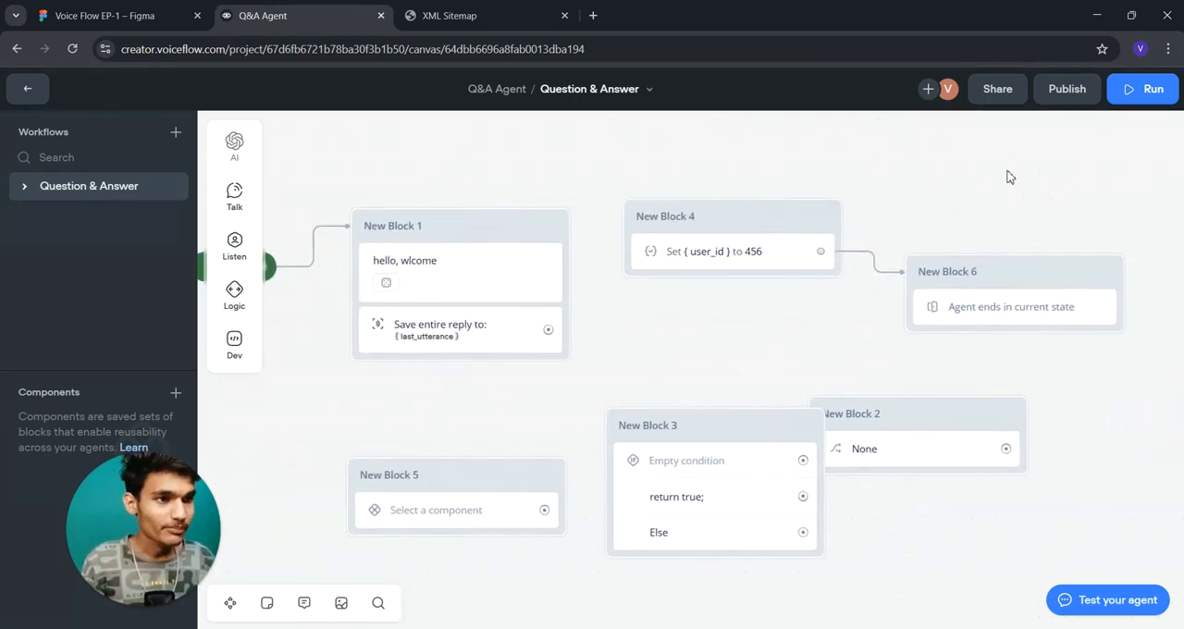
- Open the prototype's share link settings, check the agent persona options, and request a copy of the link
left_click(999, 99)
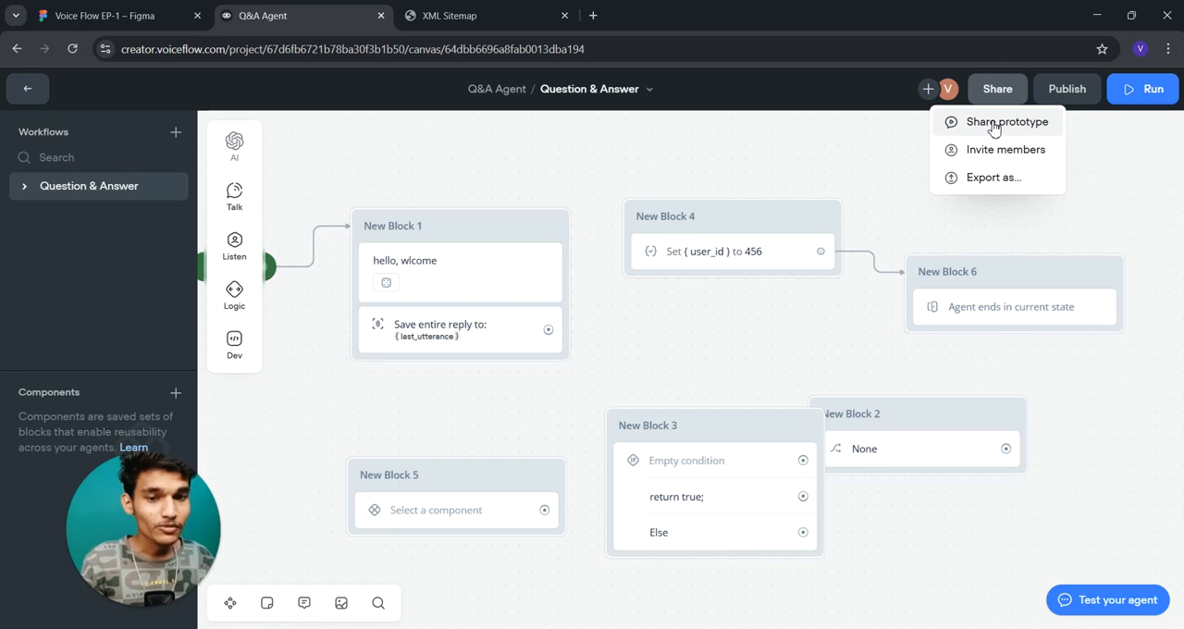
left_click(993, 124)
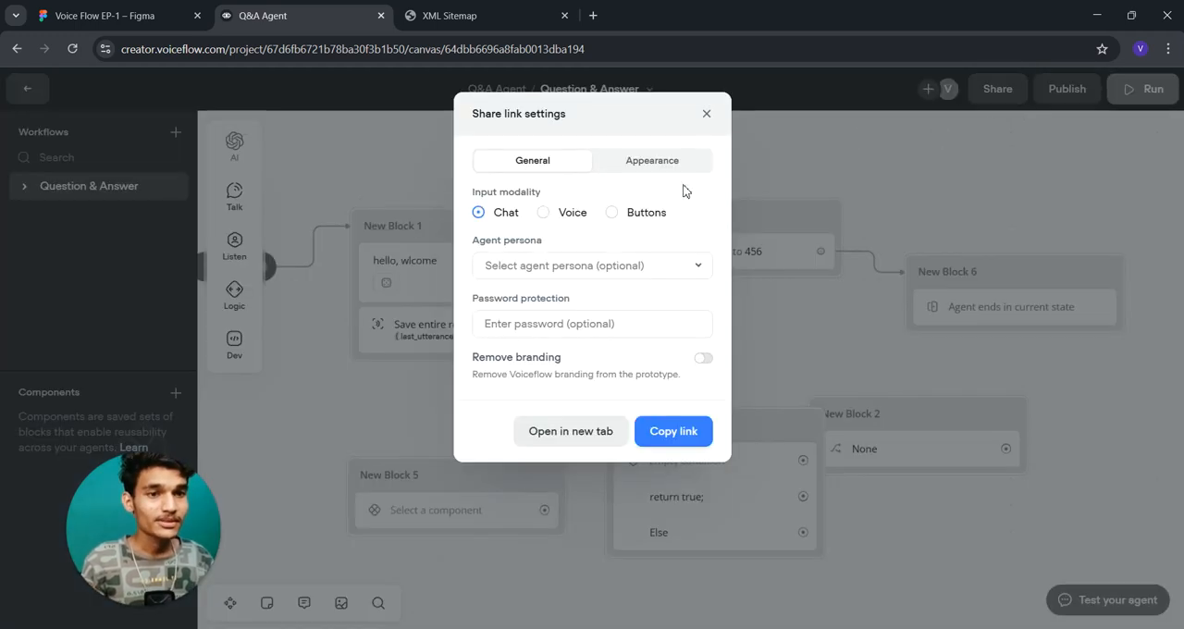
left_click(524, 269)
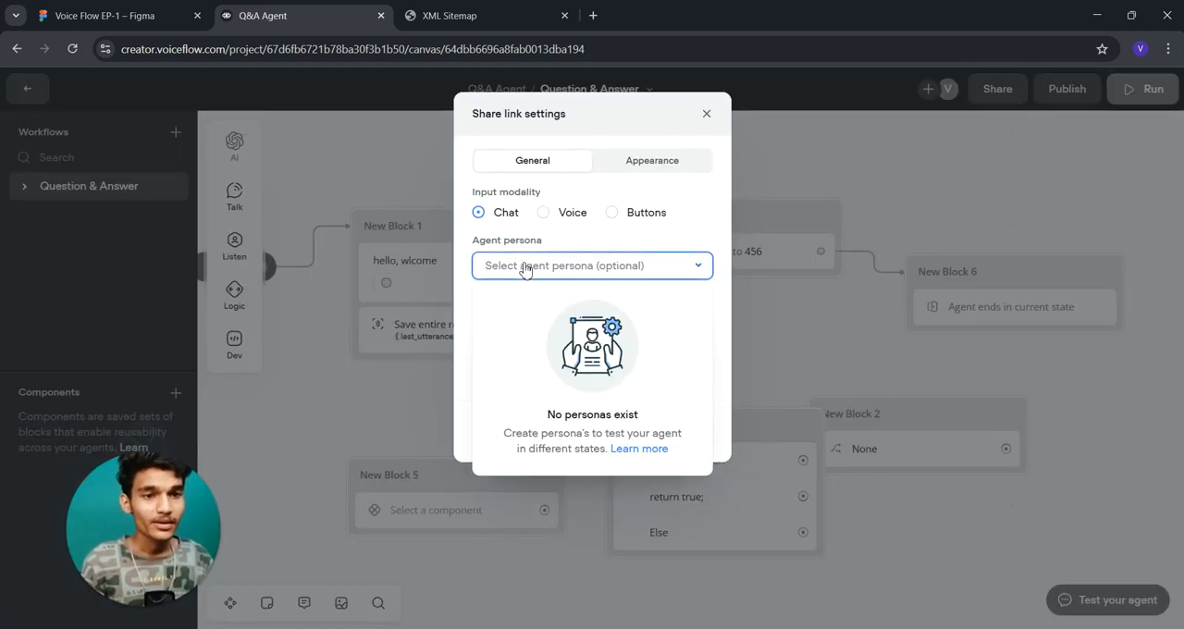
left_click(524, 269)
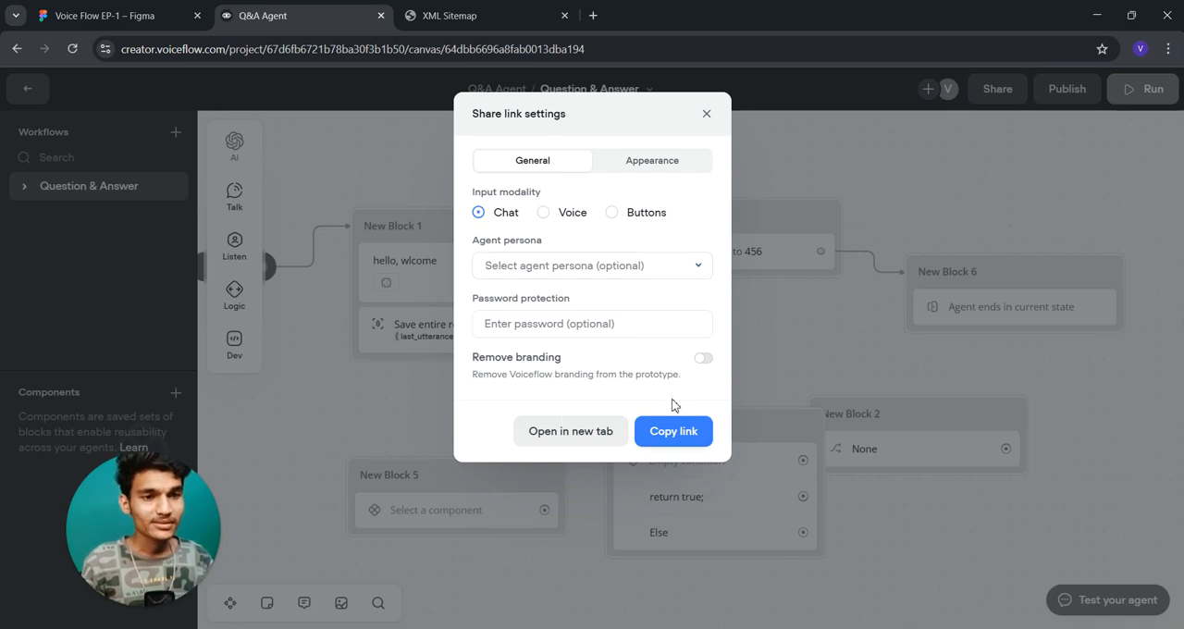
left_click(676, 431)
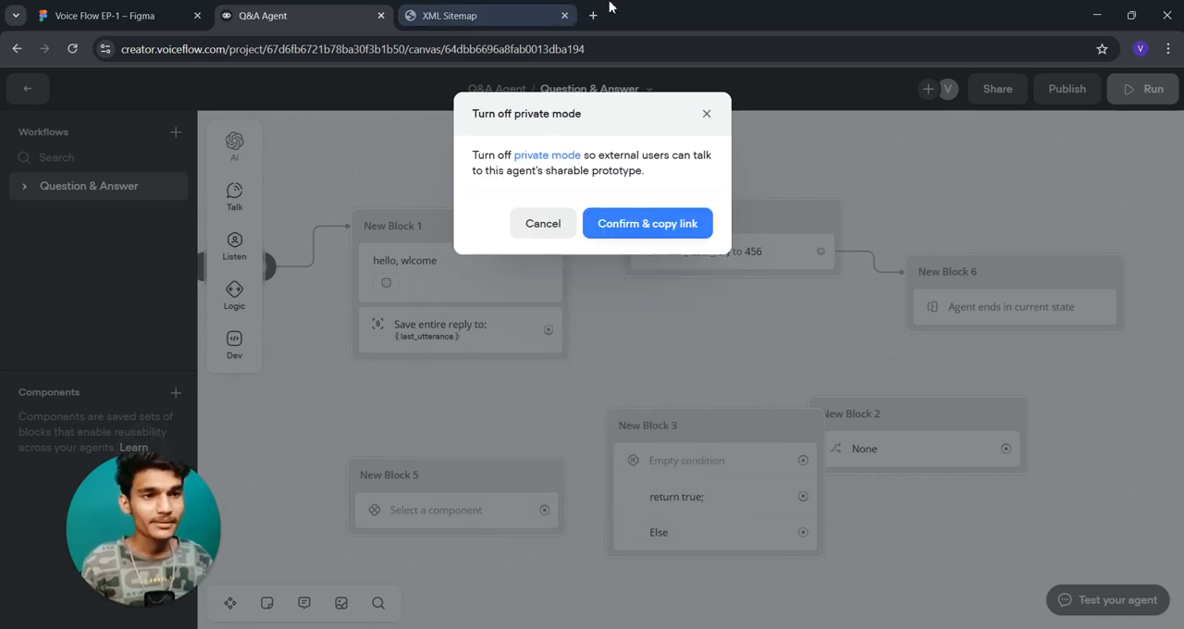
left_click(595, 13)
key("ctrl+v")
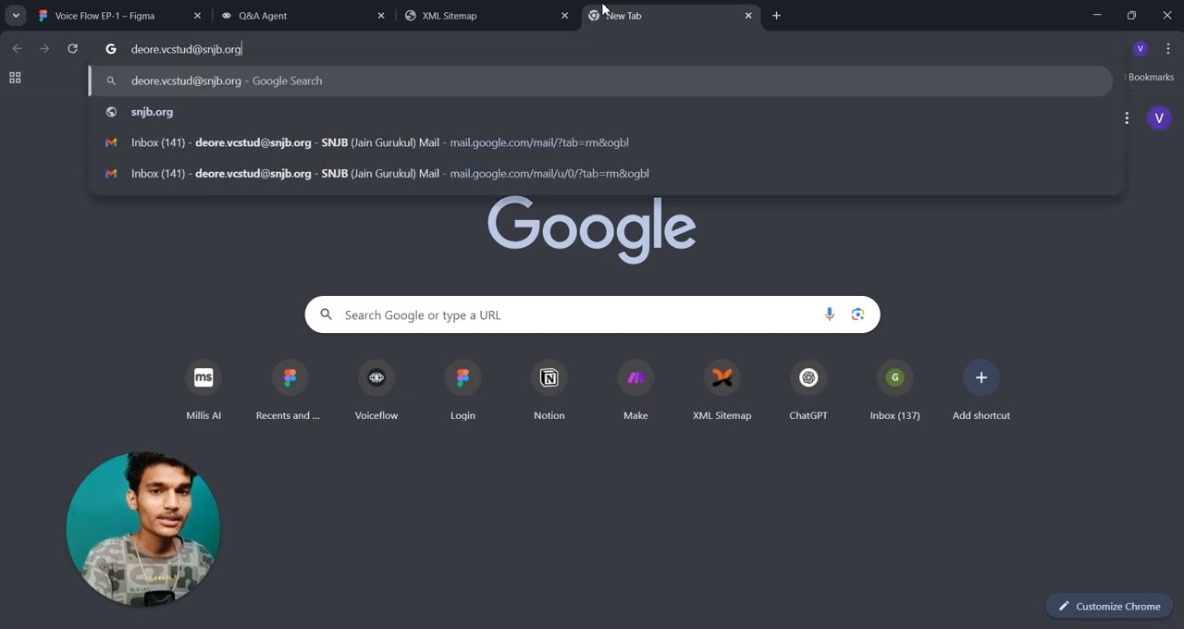
left_click(749, 15)
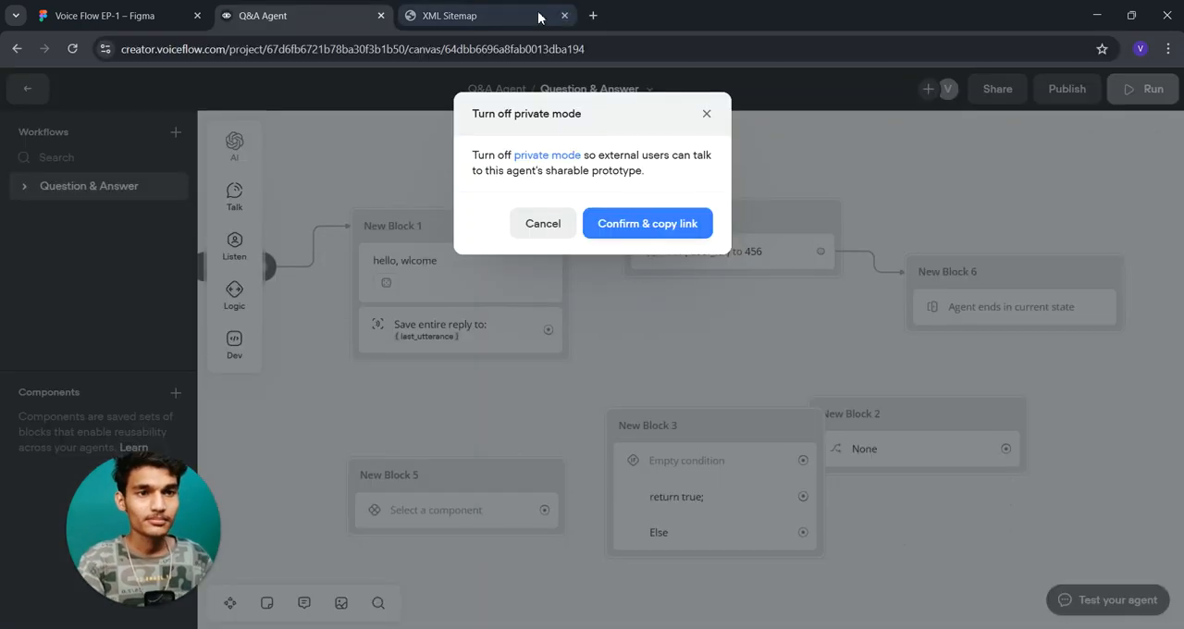
- Turn off private mode, copy the prototype link, and open it in a new browser tab
left_click(666, 223)
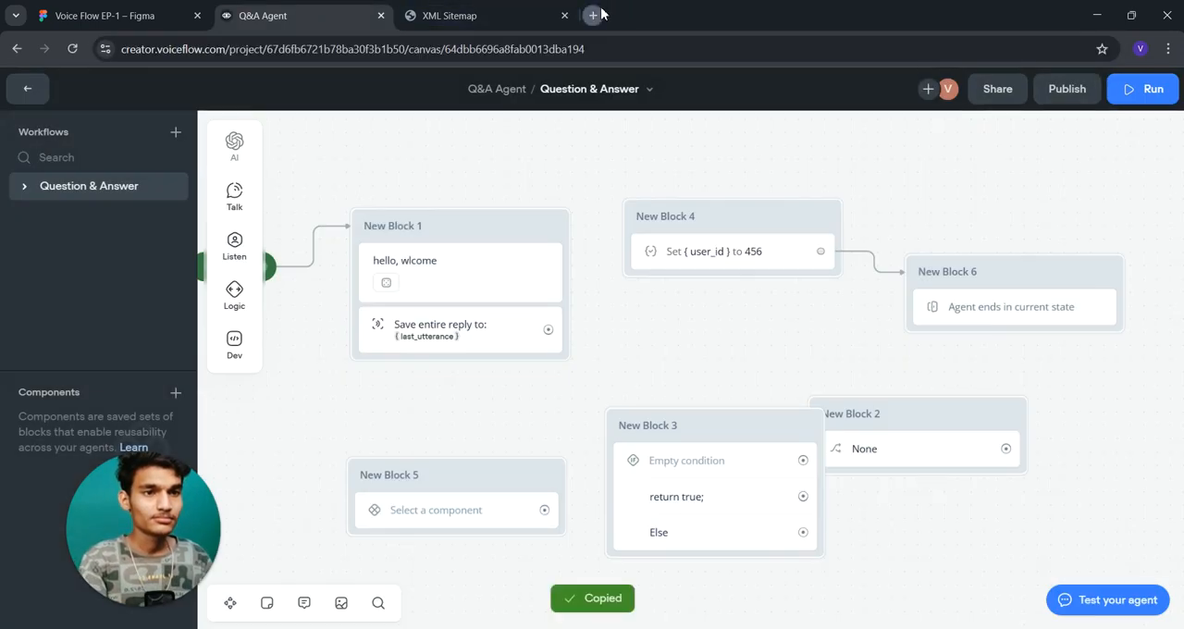
left_click(593, 15)
key("ctrl+v")
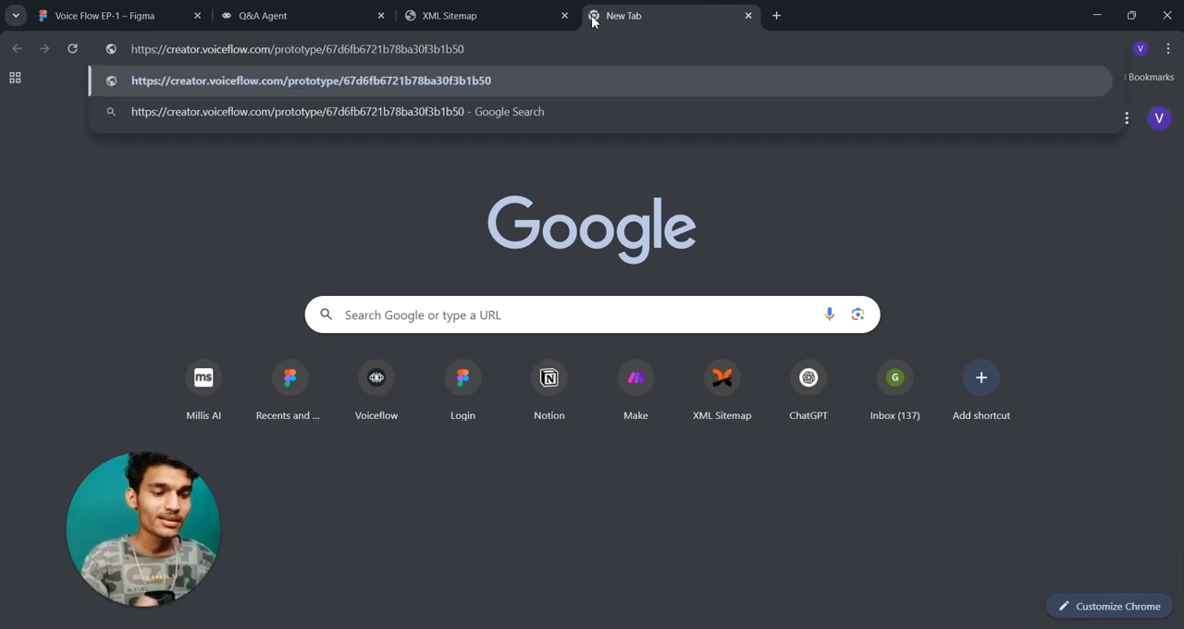
key("Return")
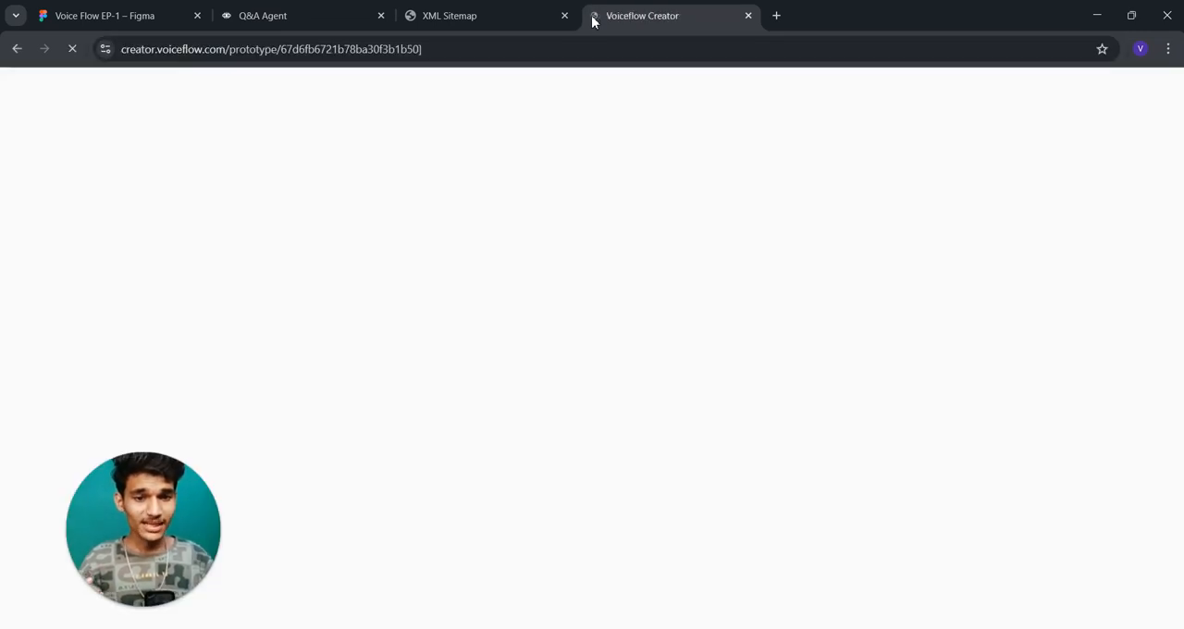
- Close the XML Sitemap browser tab and return to the Q&A Agent project
left_click(490, 11)
left_click(692, 11)
left_click(564, 16)
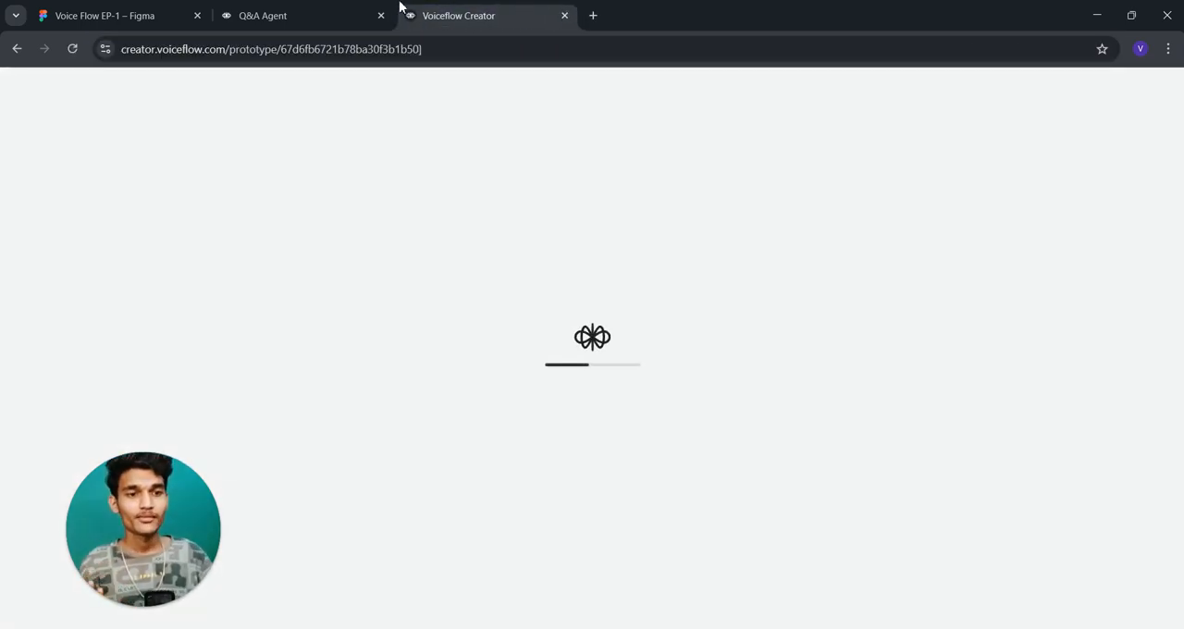
left_click(393, 10)
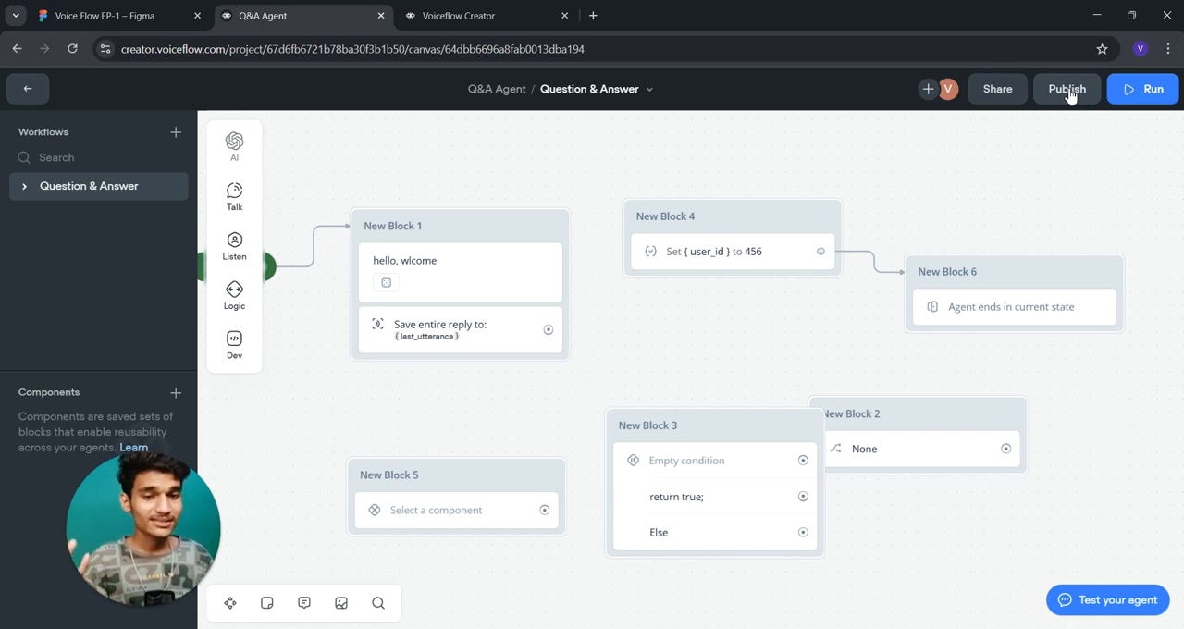
- Run a test of the agent, send it the message "hey Hii", and return to the workflow canvas
mouse_move(1119, 91)
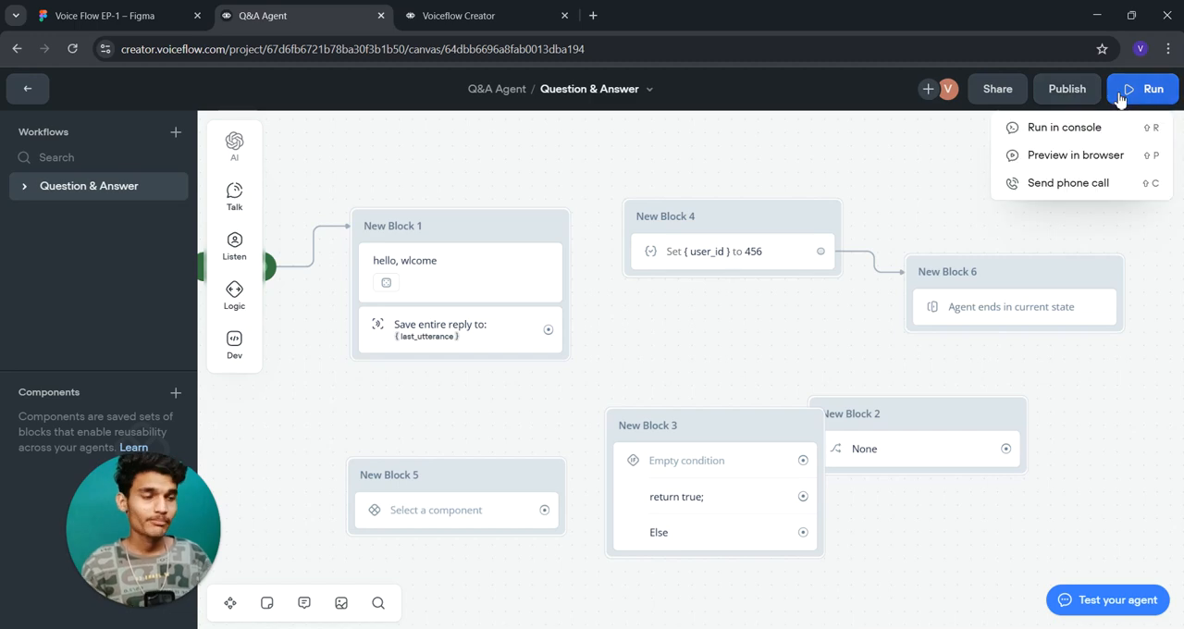
left_click(1125, 91)
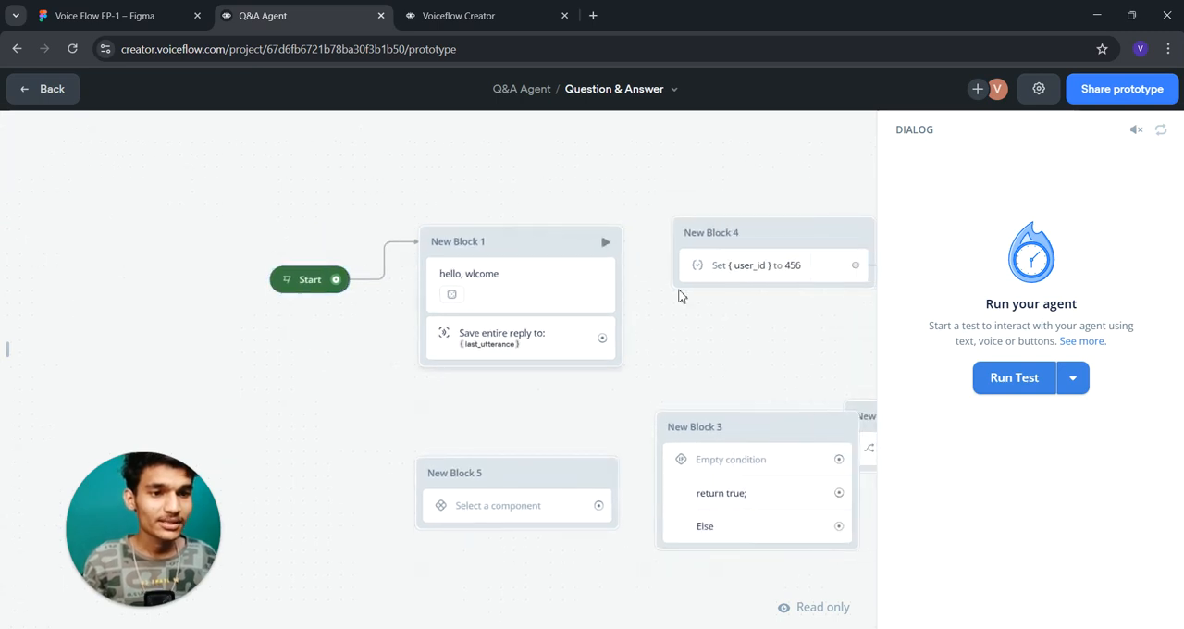
left_click(1021, 380)
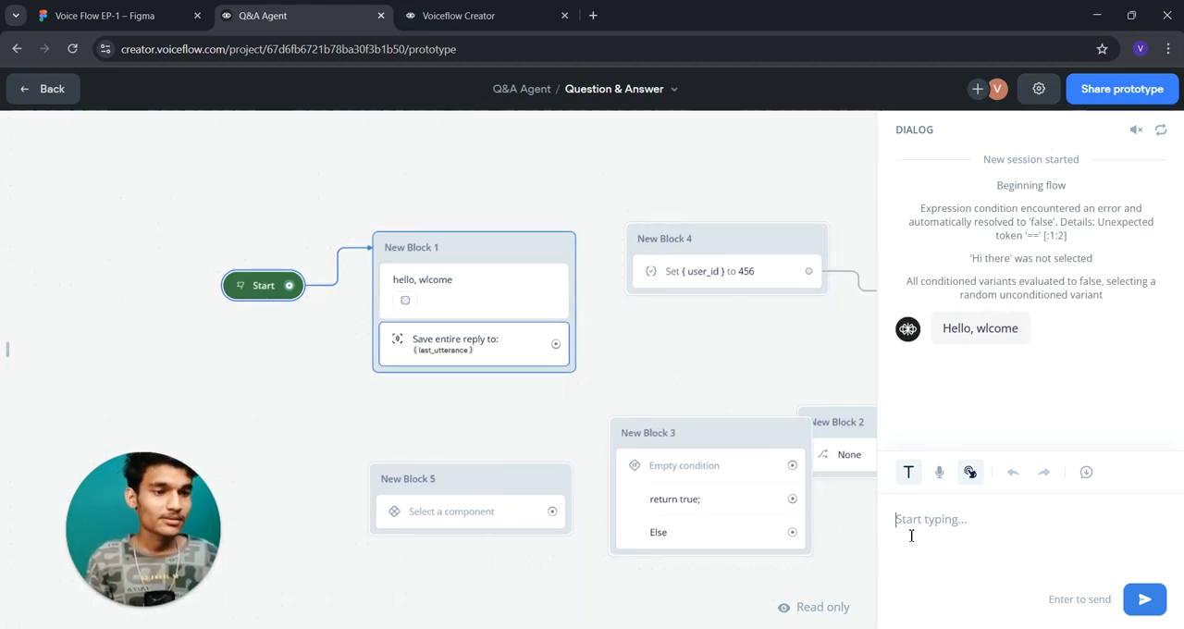
type("hi")
key("Return")
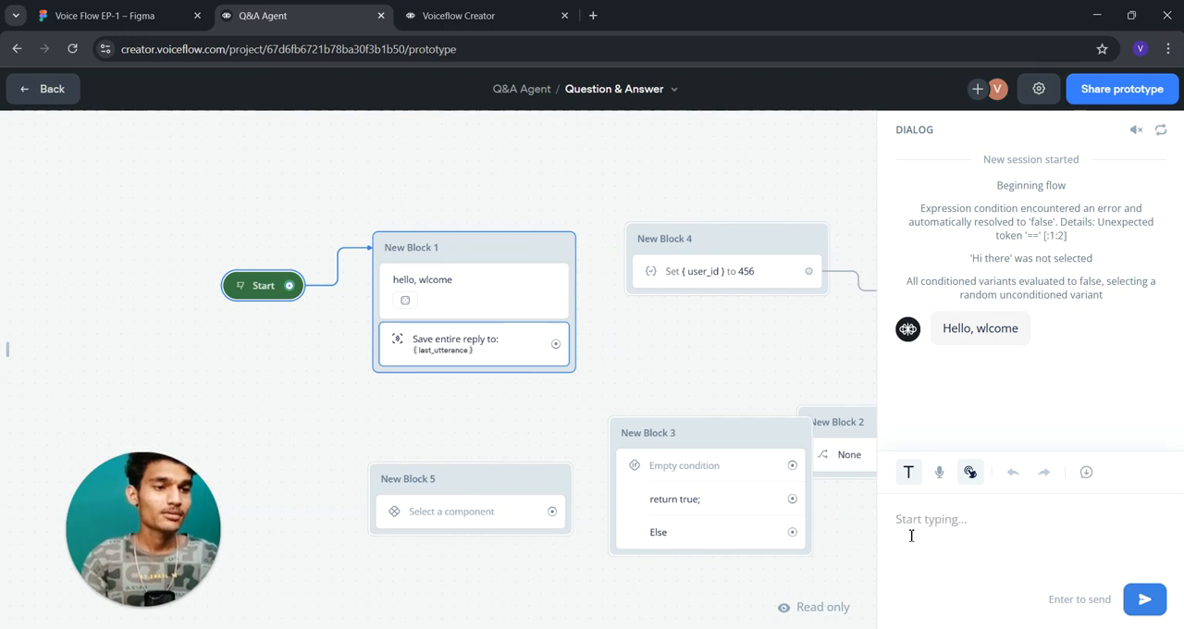
type("hey Hii")
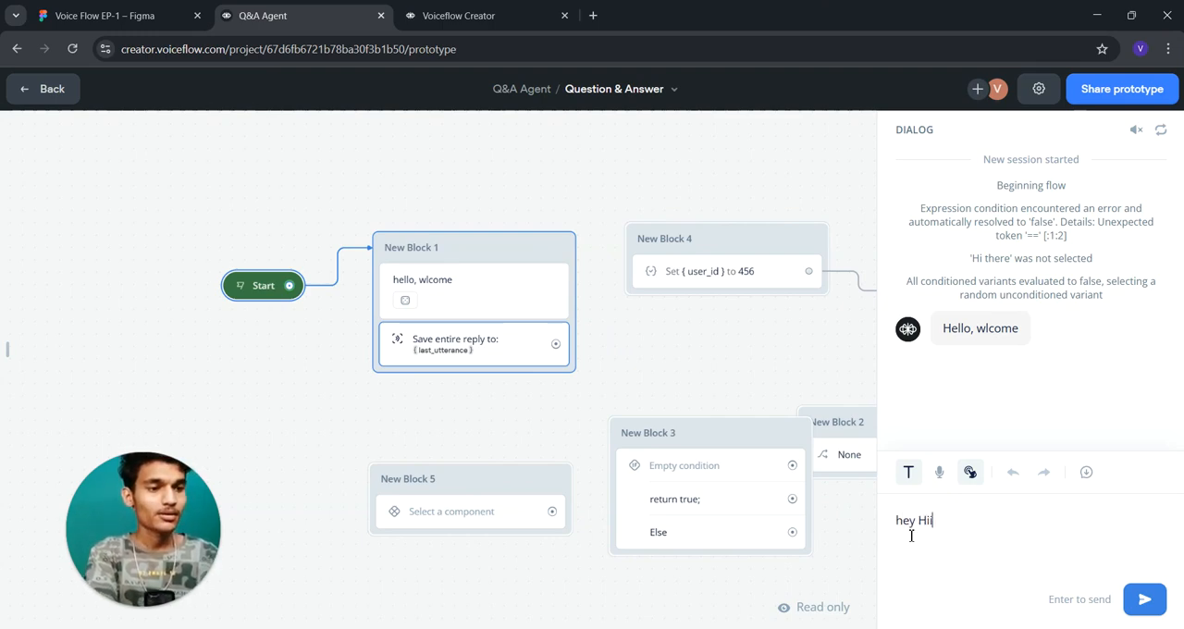
key("Return")
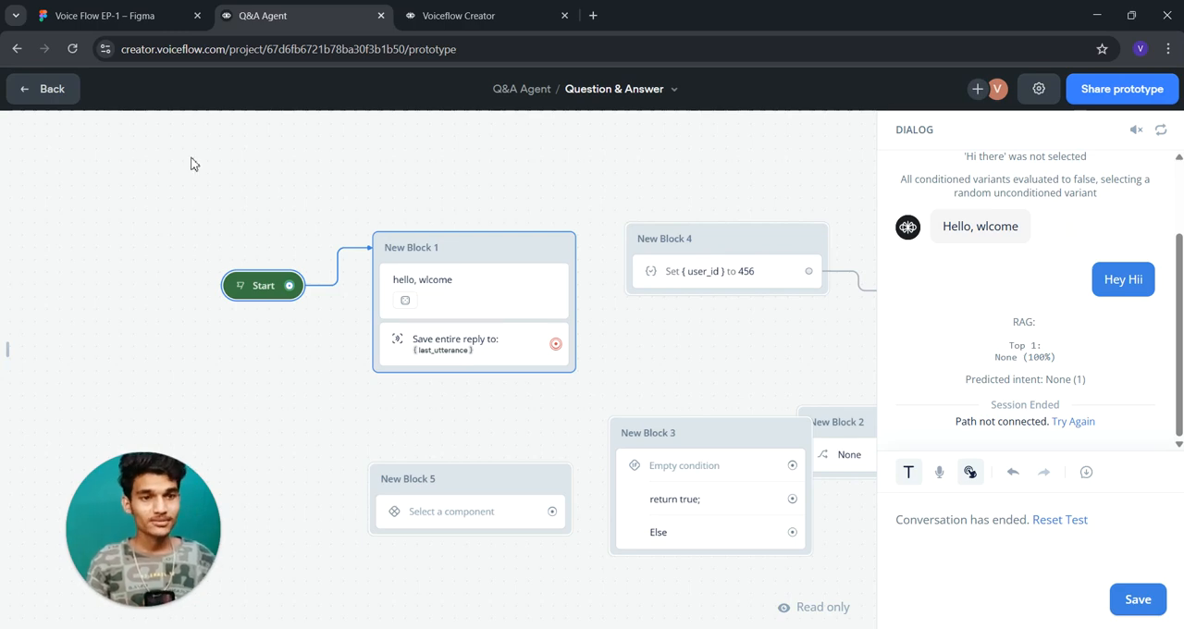
left_click(43, 97)
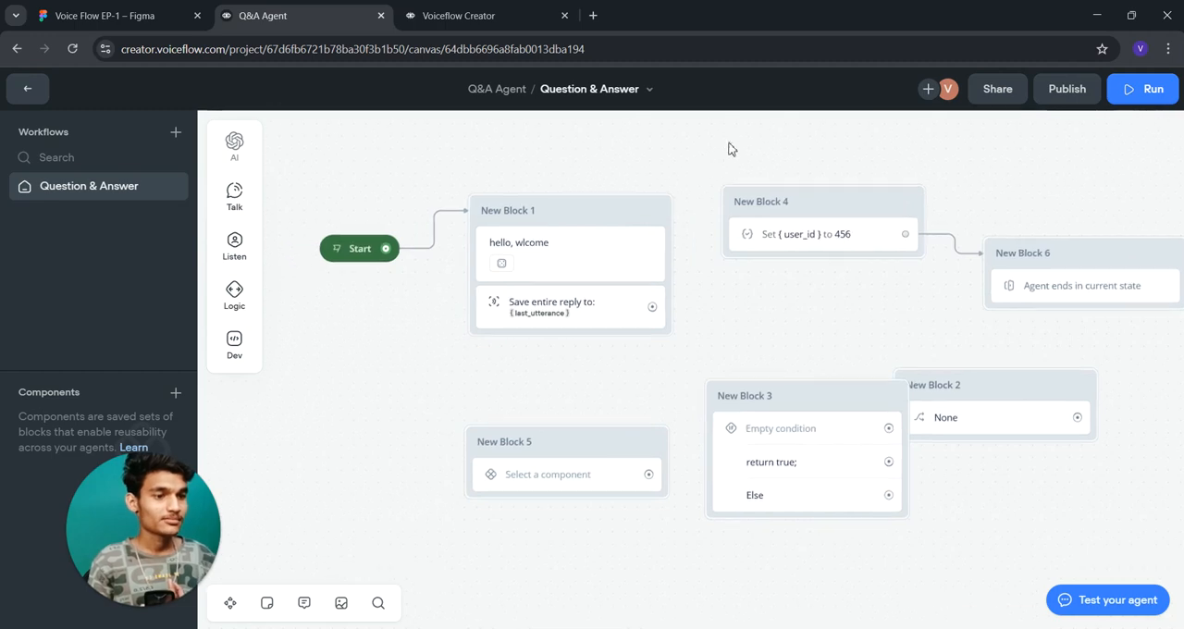
- Start another test run of the agent from the canvas, and leave it without sending a message
left_click(573, 235)
left_click(674, 146)
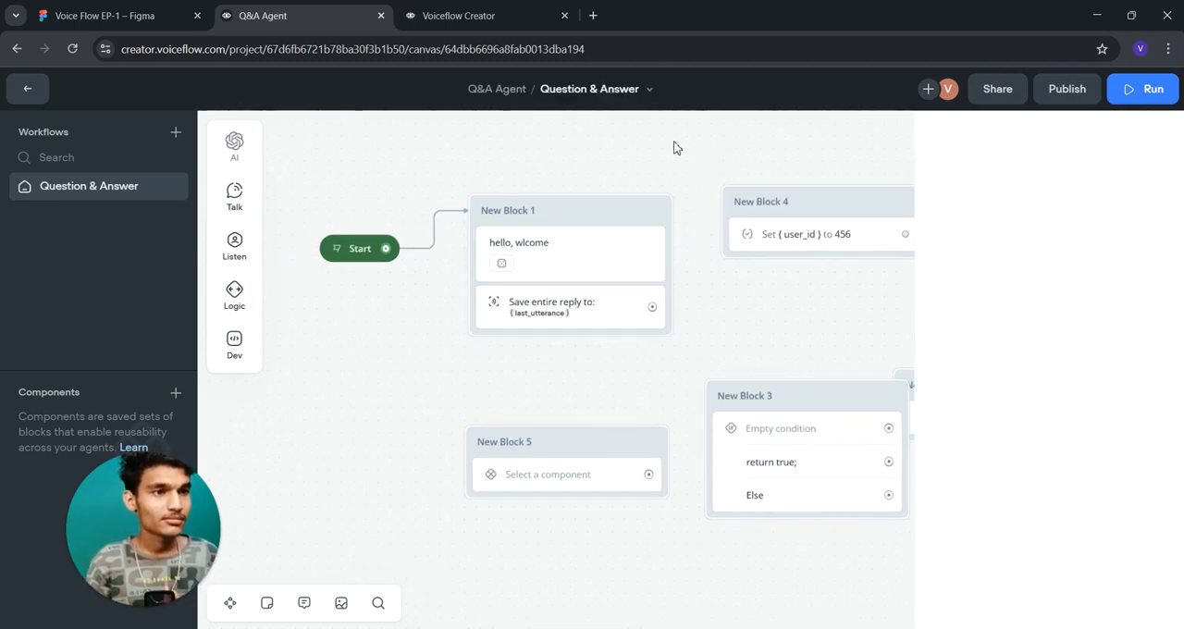
left_click(1145, 89)
left_click(1046, 124)
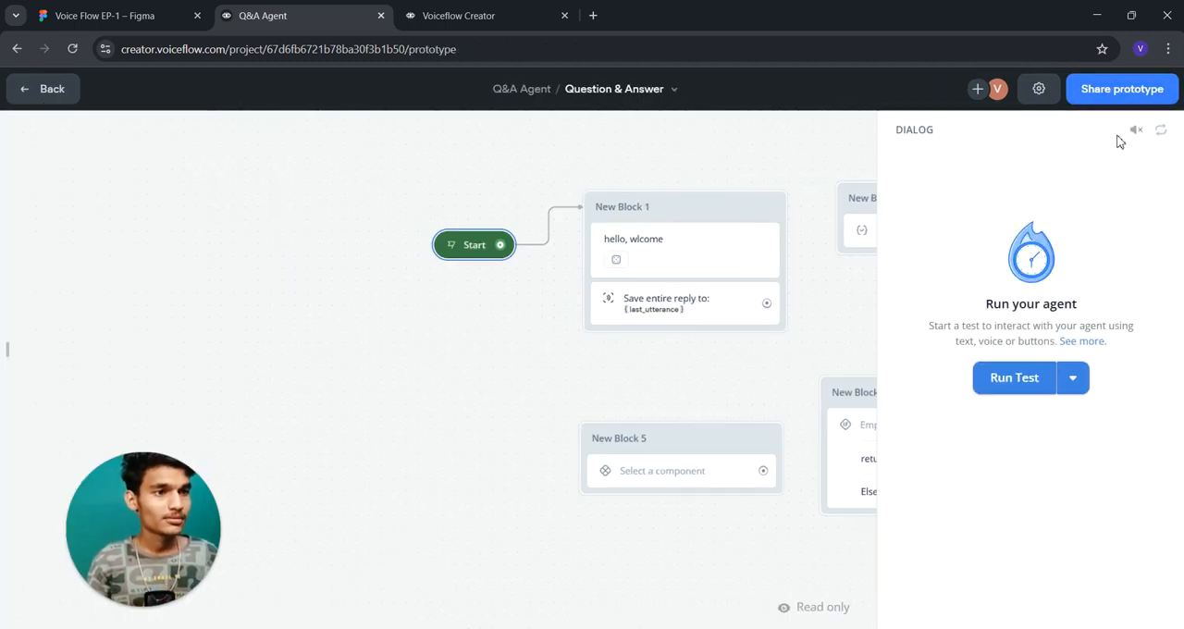
left_click(1008, 376)
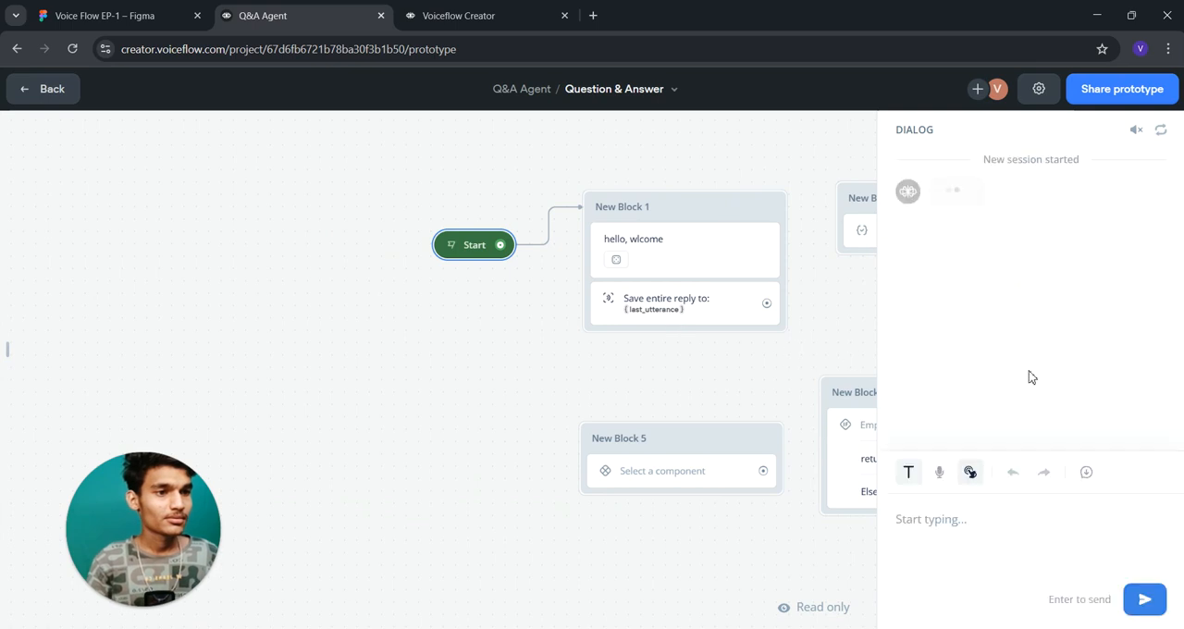
left_click(51, 88)
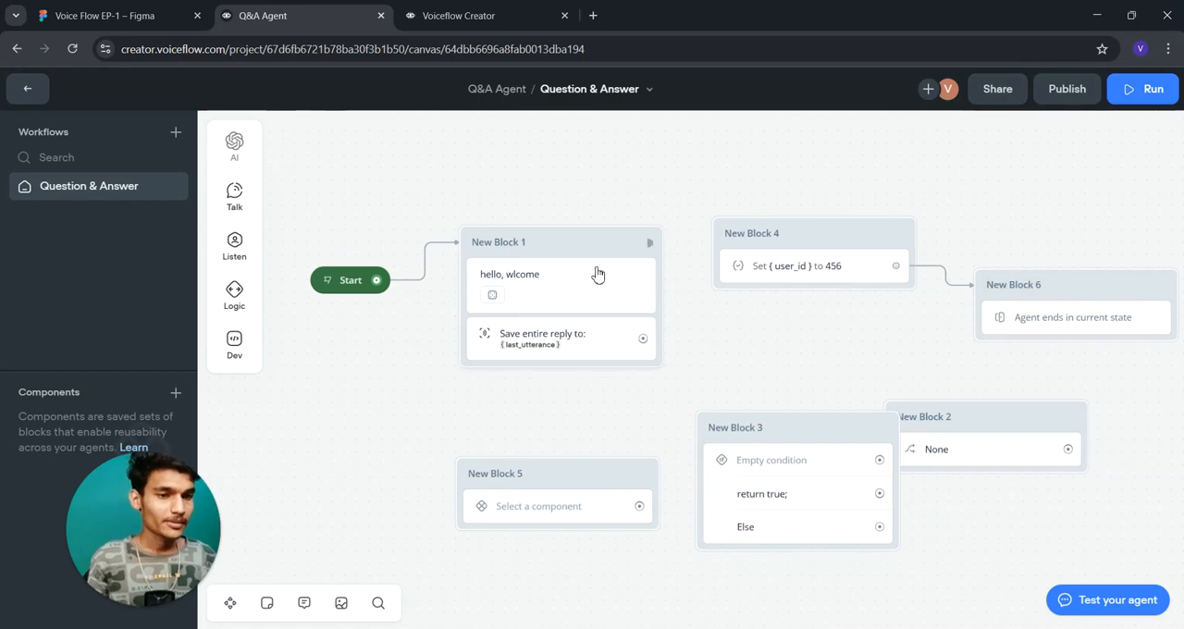
- Delete New Block 4, New Block 3, New Block 2, New Block 5 and New Block 6 from the workflow
left_click_drag(560, 191, 357, 132)
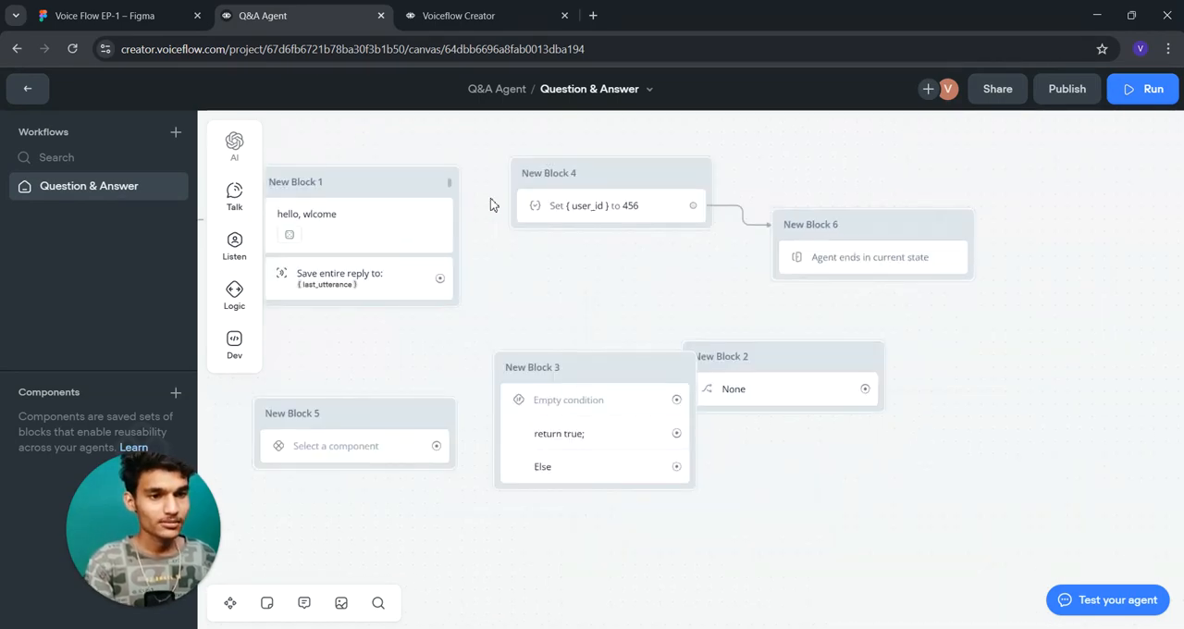
left_click_drag(569, 262, 630, 279)
left_click(693, 228)
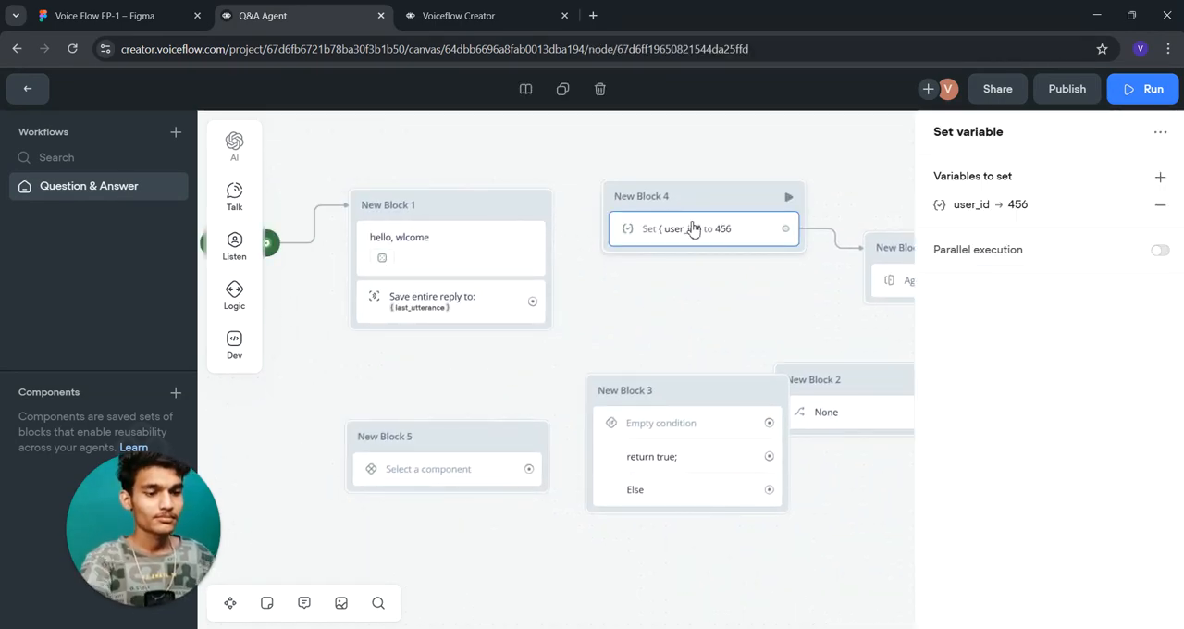
key("Delete")
left_click(709, 423)
key("Delete")
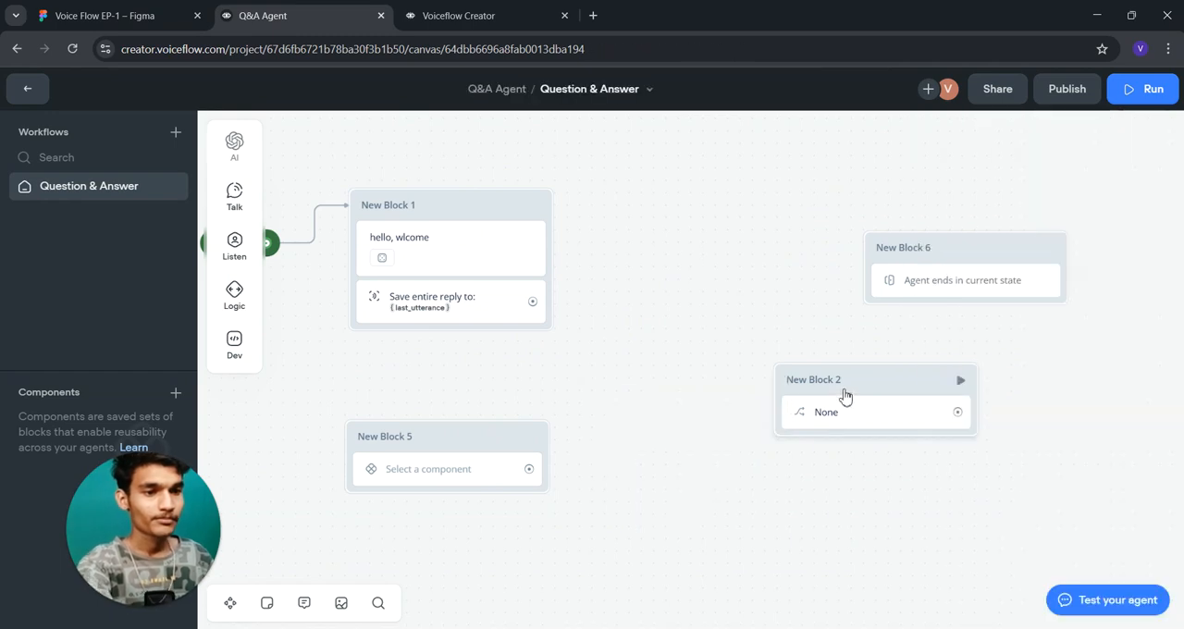
left_click(844, 396)
key("Delete")
left_click(463, 445)
key("Delete")
left_click(960, 257)
key("Delete")
mouse_move(227, 256)
left_click_drag(320, 264, 451, 280)
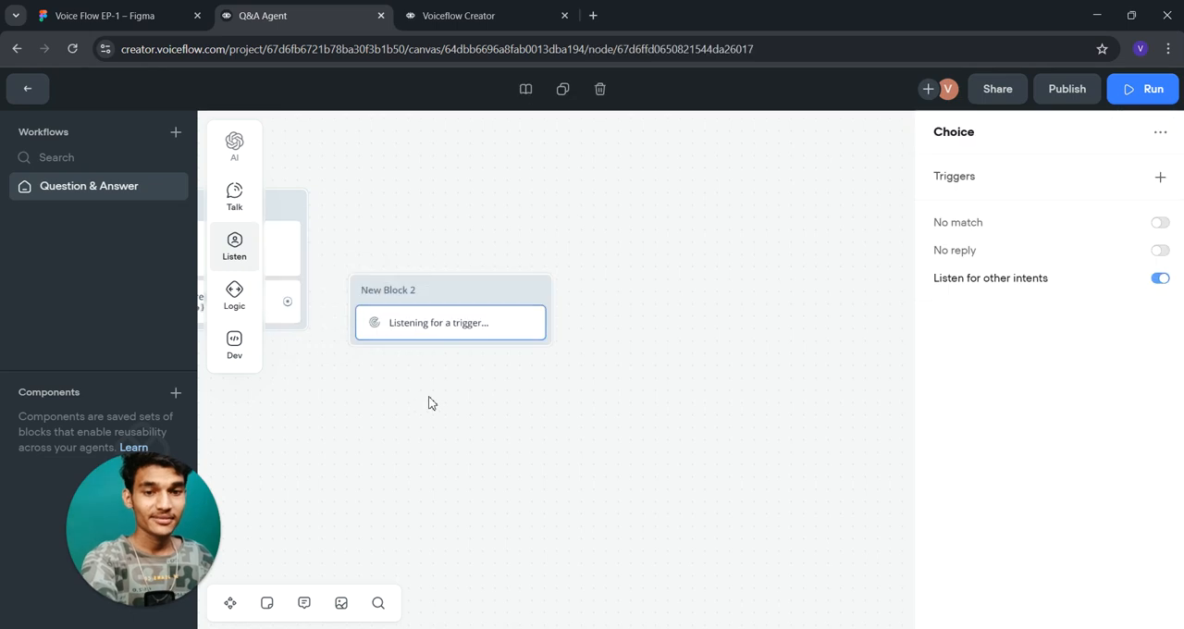
left_click_drag(424, 403, 584, 404)
left_click(602, 304)
key("Delete")
- Delete the reply capture step and the "hello, wlcome" message from New Block 1
left_click_drag(496, 382, 566, 388)
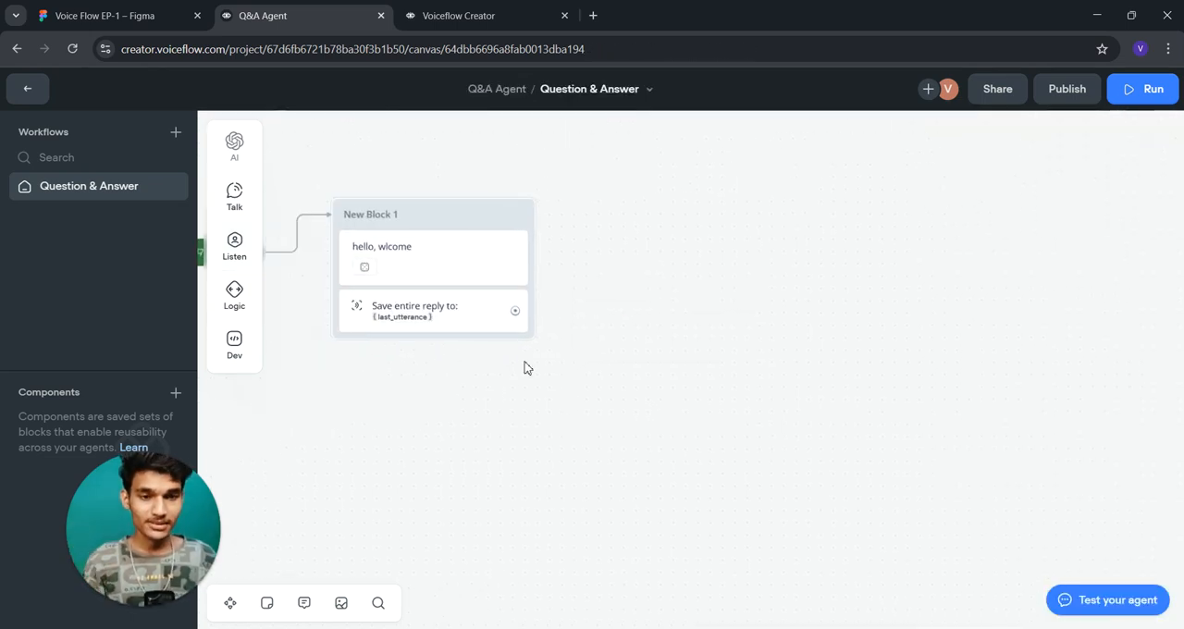
left_click_drag(439, 313, 473, 311)
left_click(463, 315)
key("Delete")
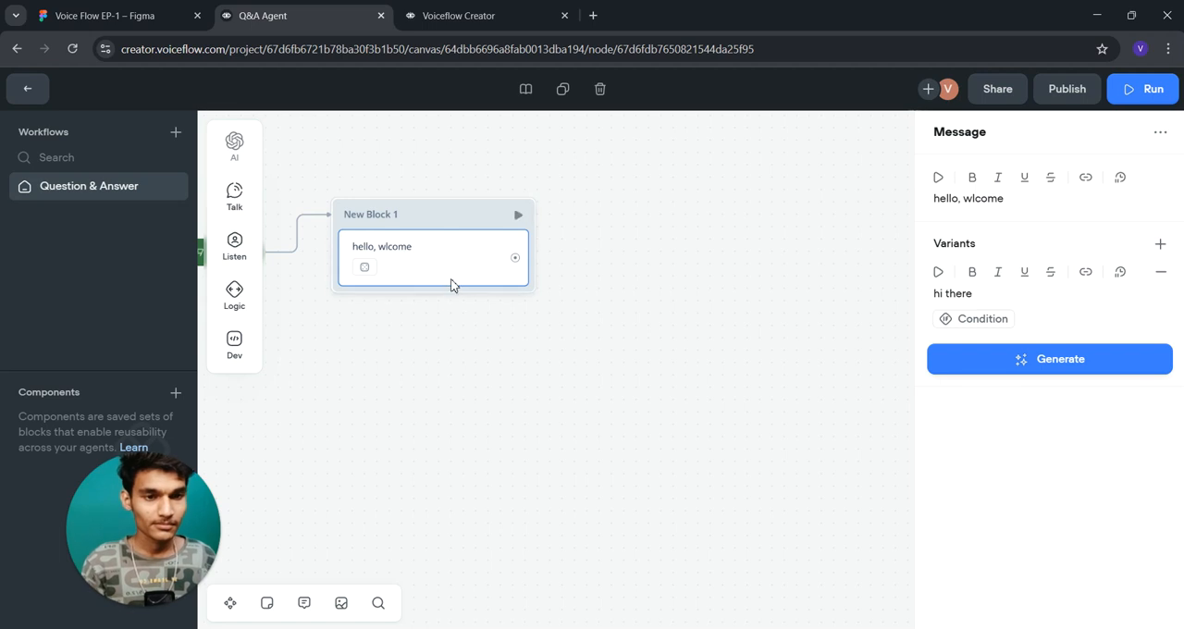
key("Delete")
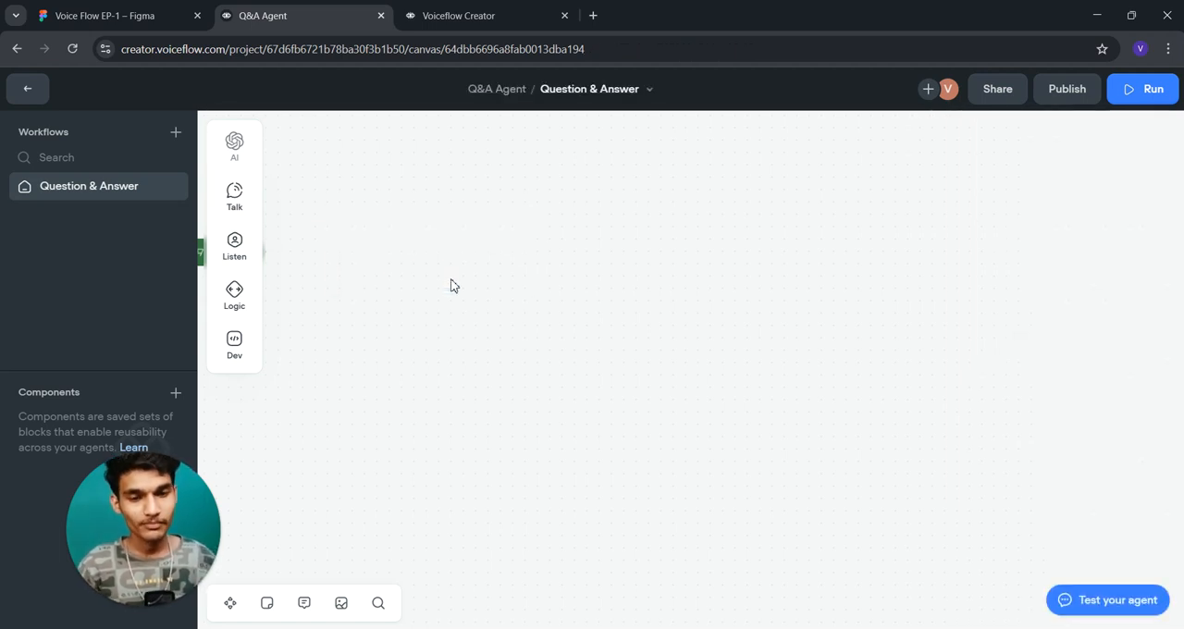
- Connect the Start block to a new Message step placed beside it
left_click_drag(538, 255, 451, 276)
left_click(470, 263)
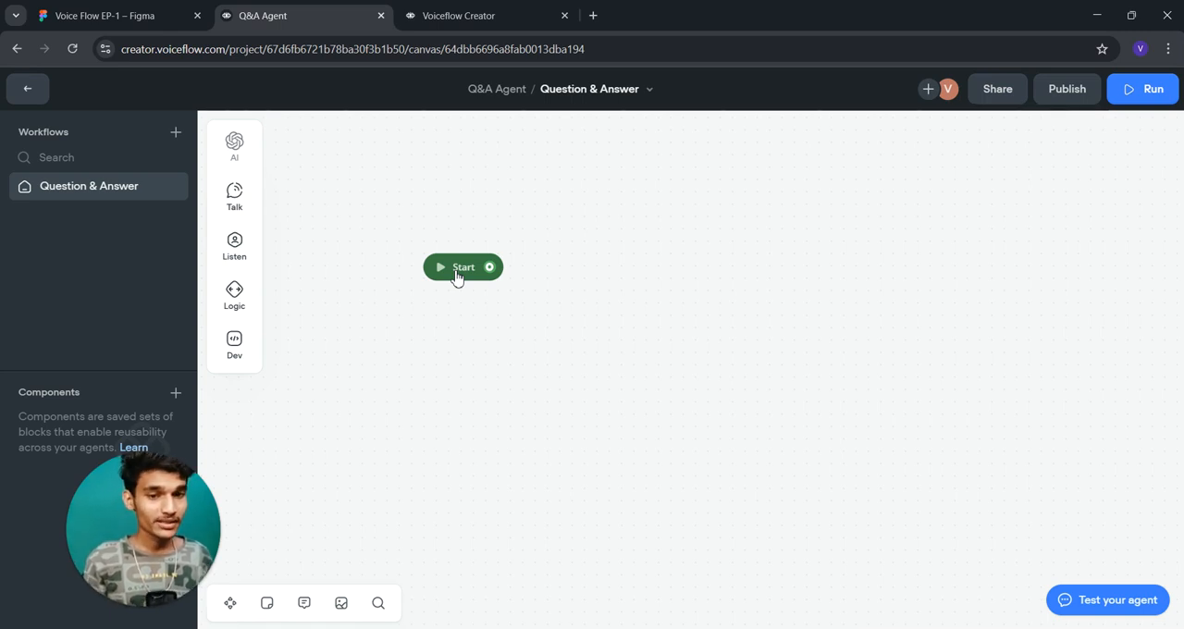
left_click_drag(490, 267, 597, 205)
mouse_move(699, 223)
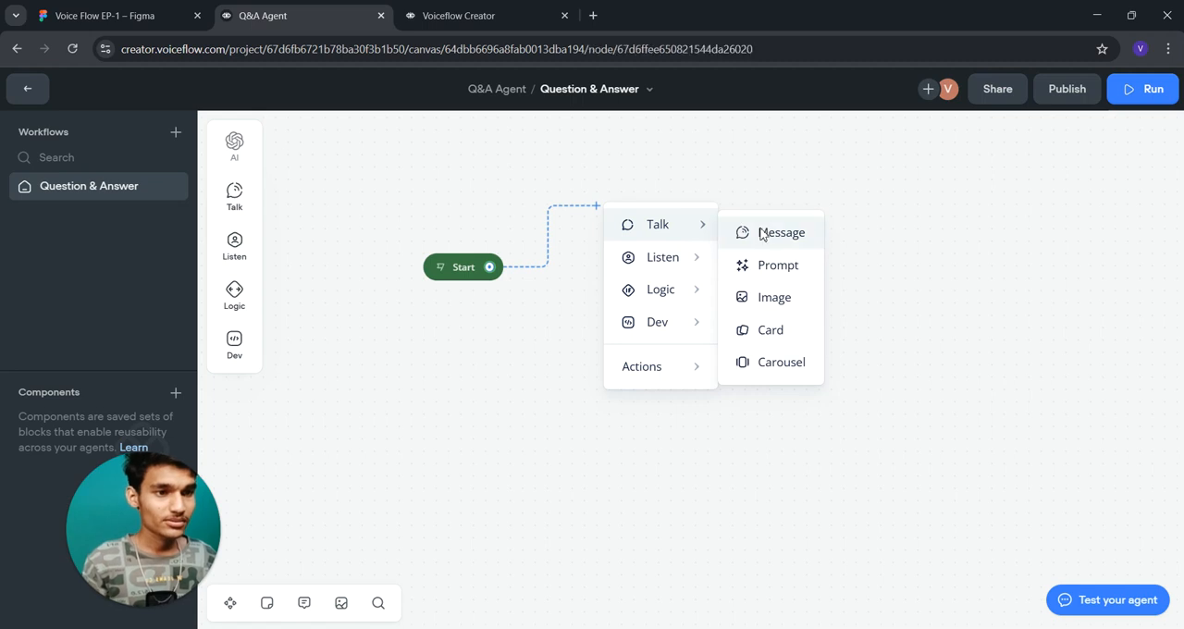
left_click(745, 233)
- Enter "Hey Welcome How I Can Help You ?" as the agent message
left_click(956, 205)
type("Hey We")
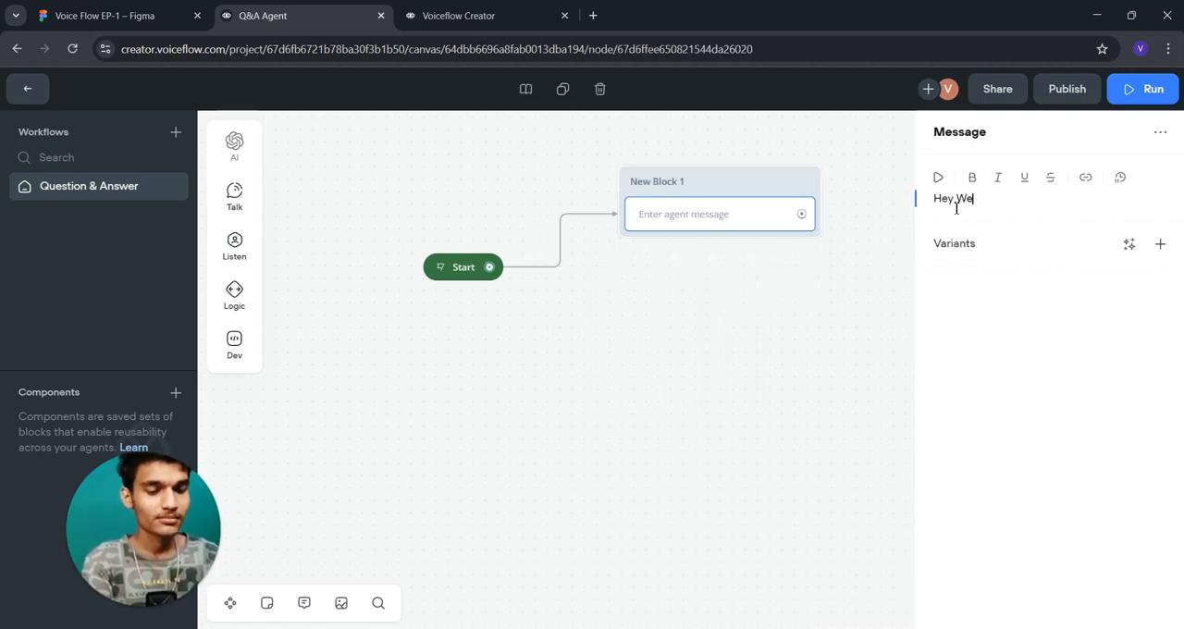
type("lcome How ")
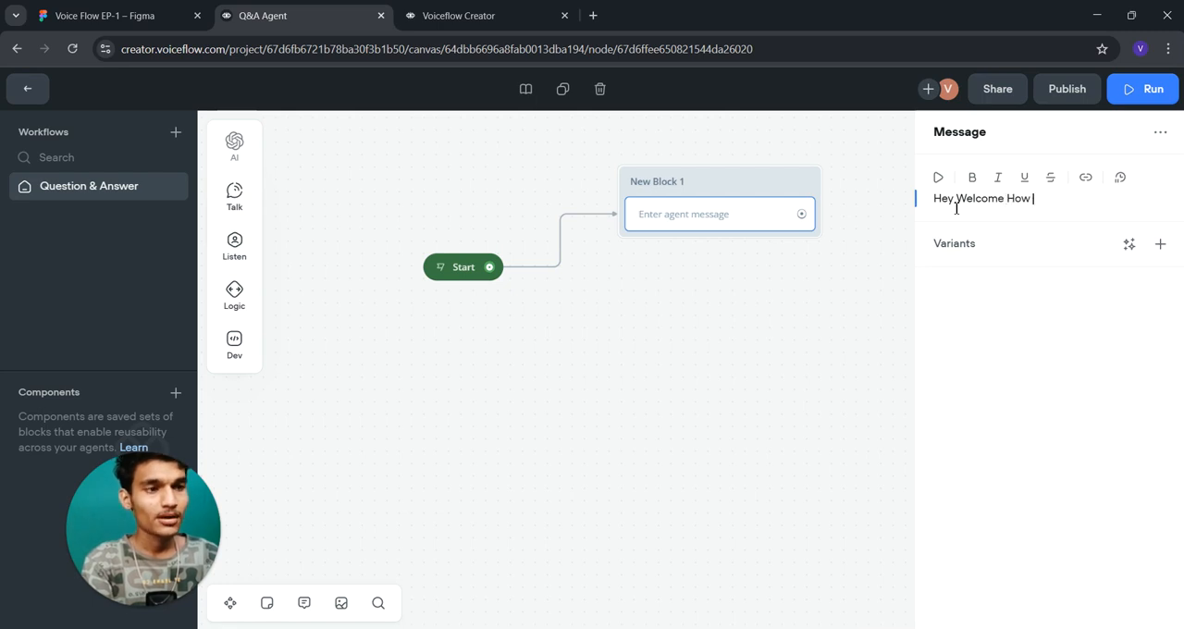
type("I Can Help")
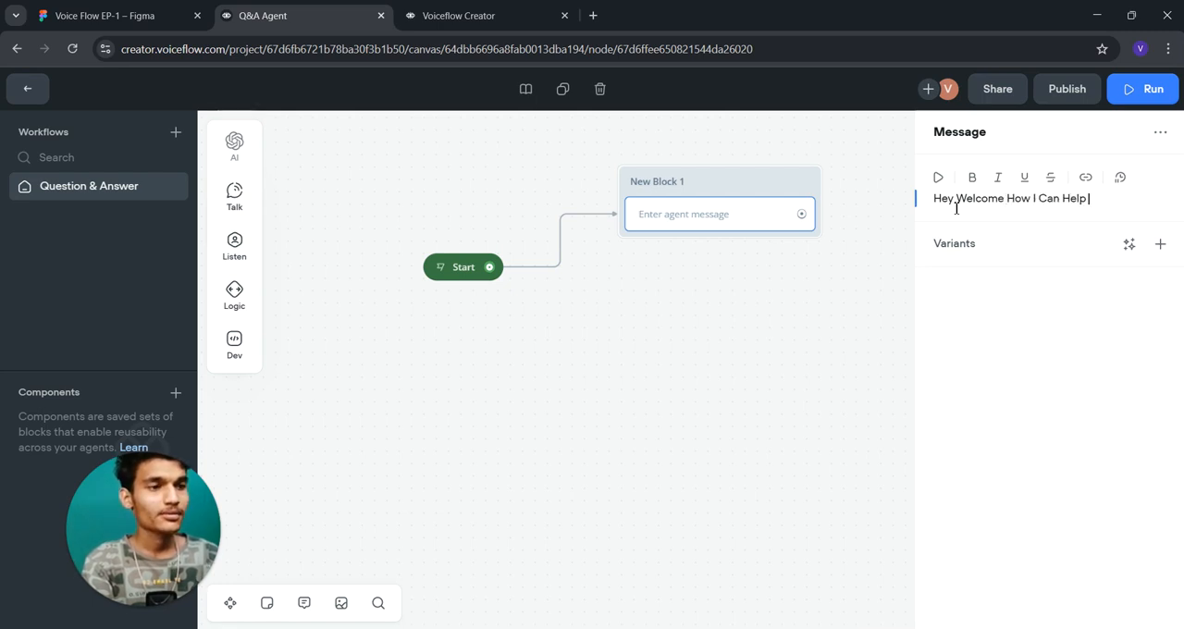
type(" You ")
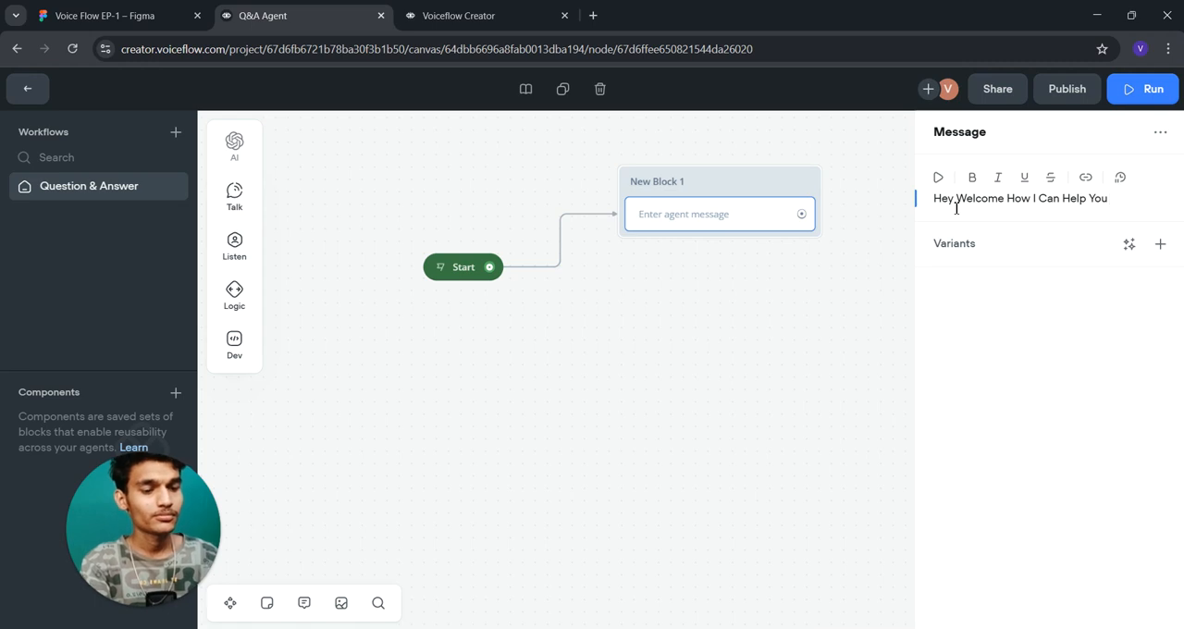
type("?")
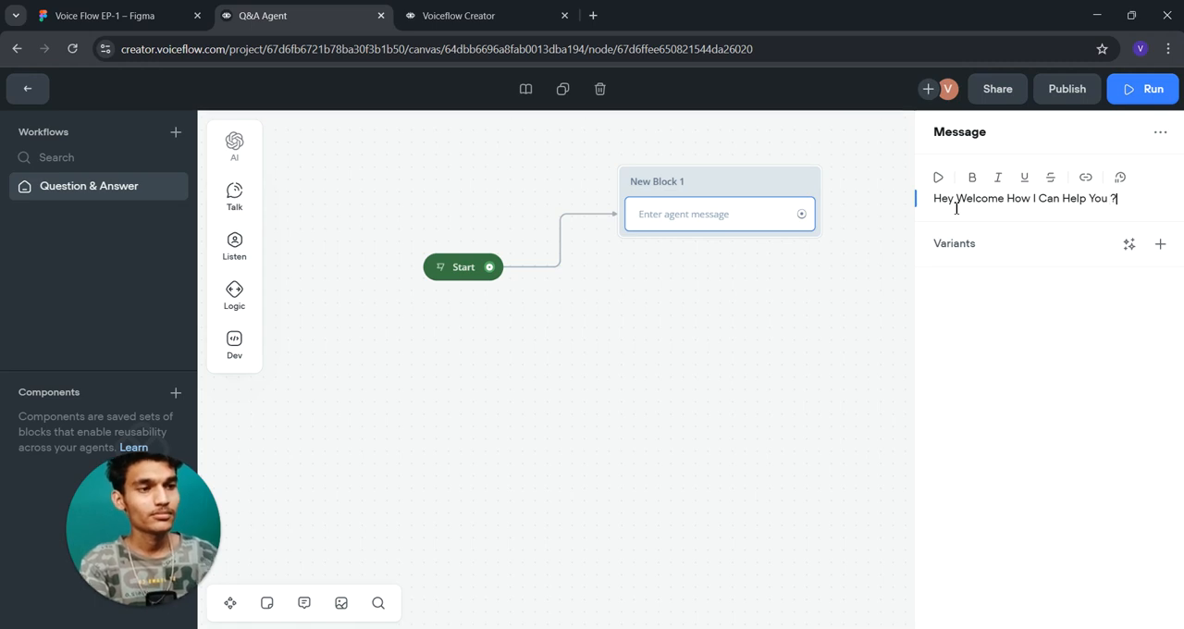
- Generate variants of the welcome message and reopen the Message step to review them
left_click(1130, 245)
left_click(1118, 303)
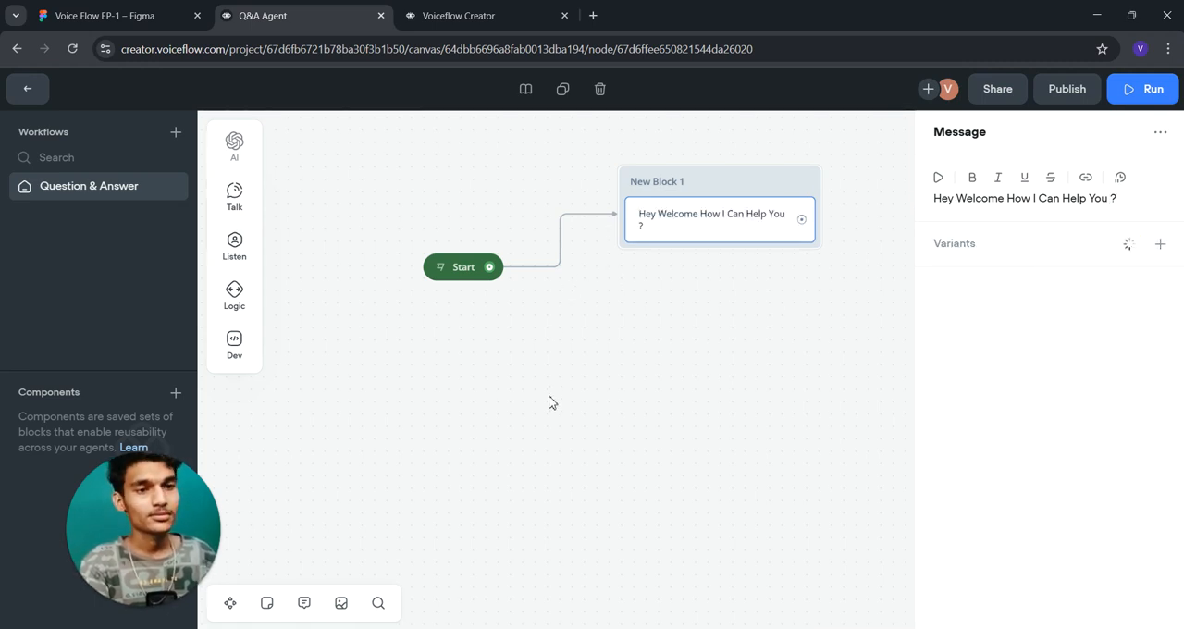
left_click_drag(660, 383, 601, 378)
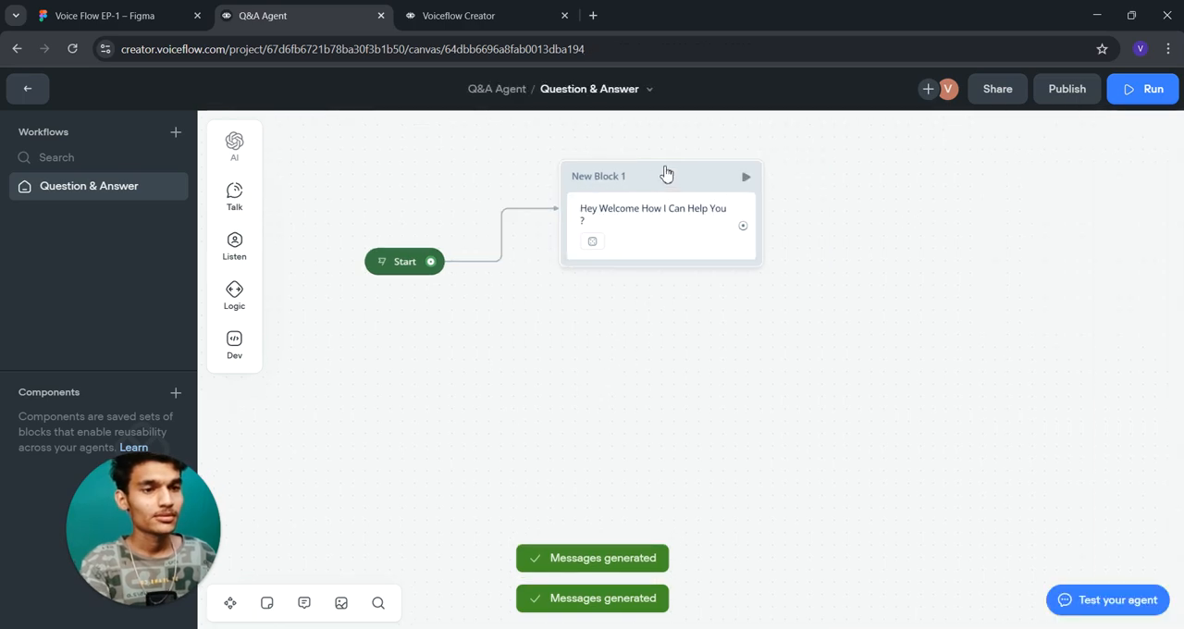
left_click(595, 216)
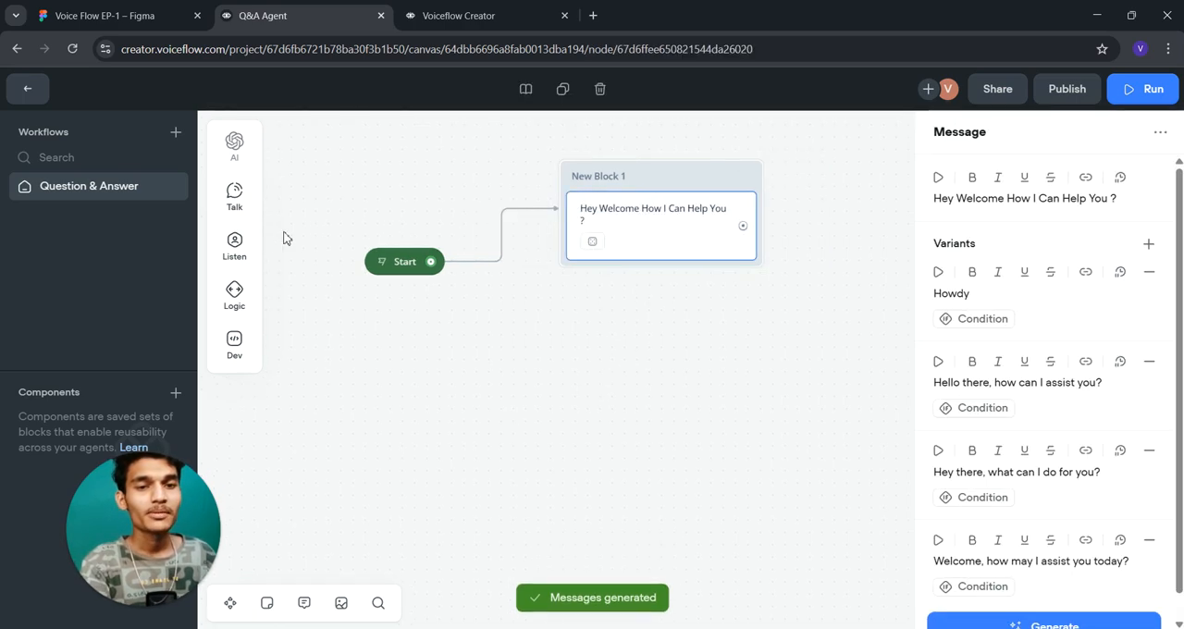
- Add a Choice step below the message in New Block 1 and give it a trigger with the button label "service"
mouse_move(234, 245)
left_click_drag(324, 263, 647, 266)
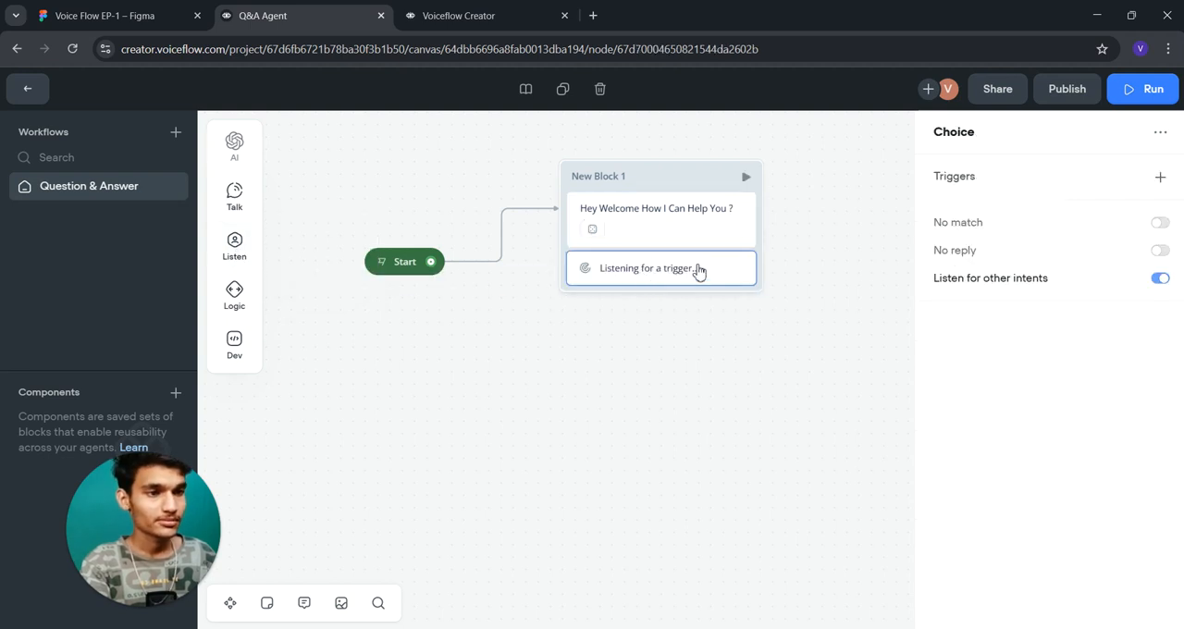
left_click(1160, 176)
left_click(889, 295)
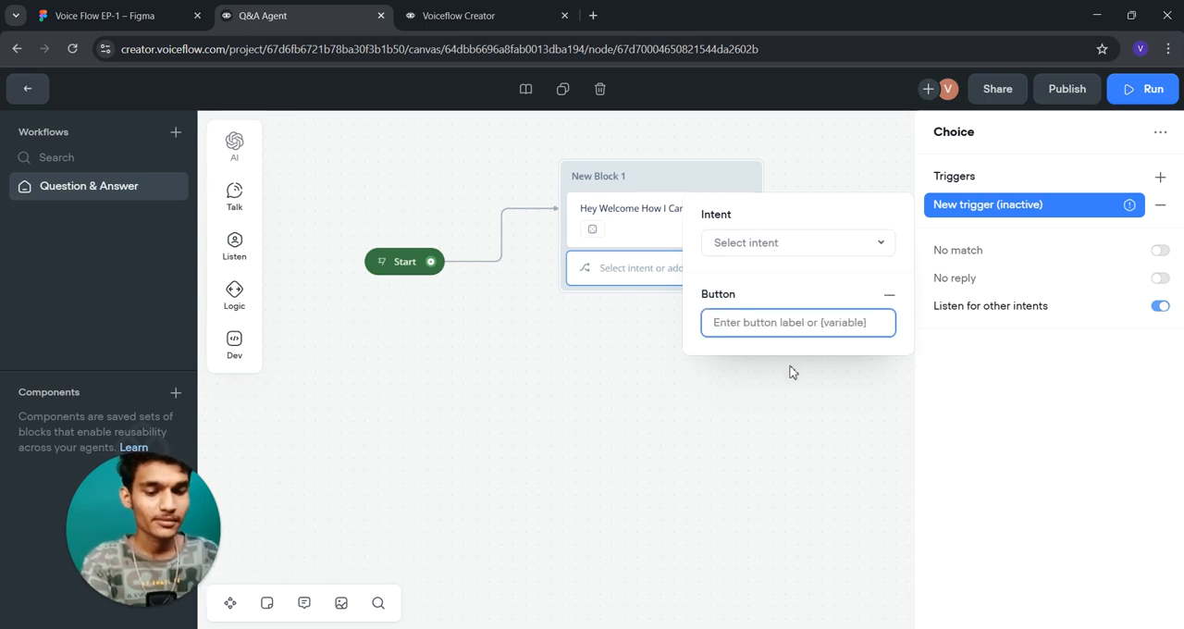
type("service")
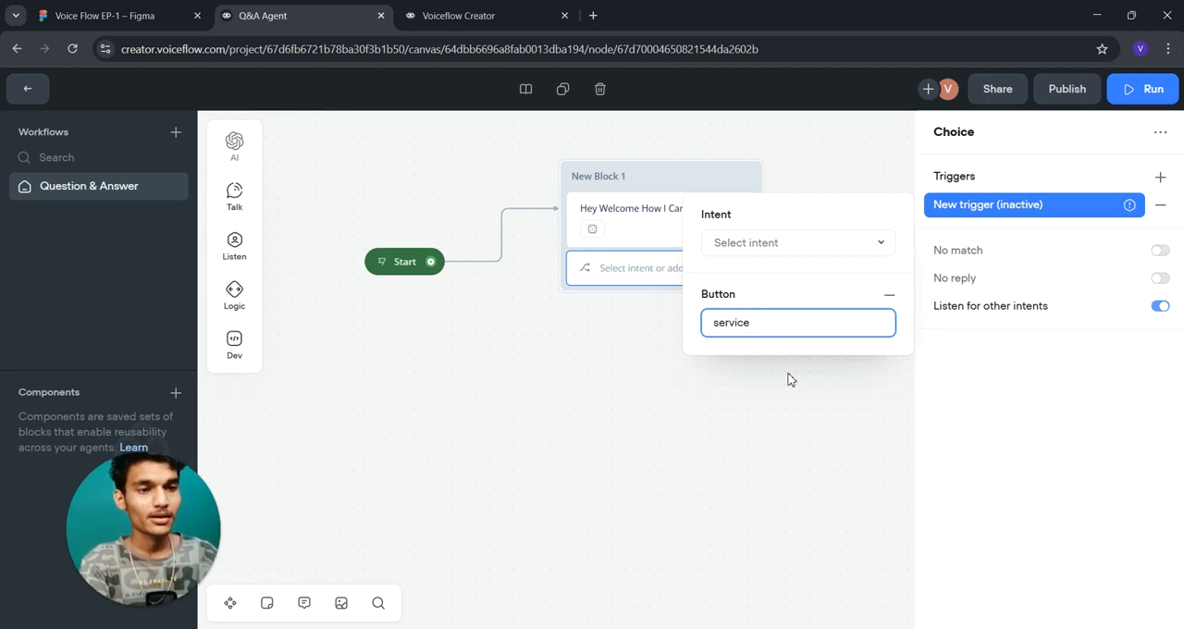
- Open the form for creating a new intent for the "service" trigger
left_click(783, 246)
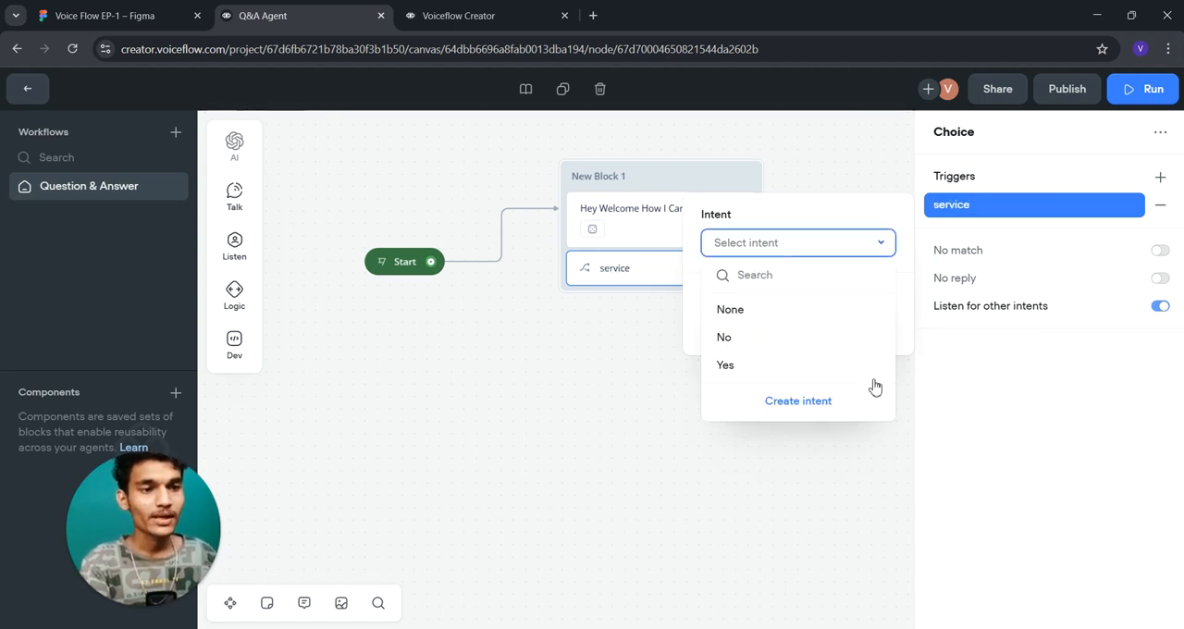
left_click(796, 404)
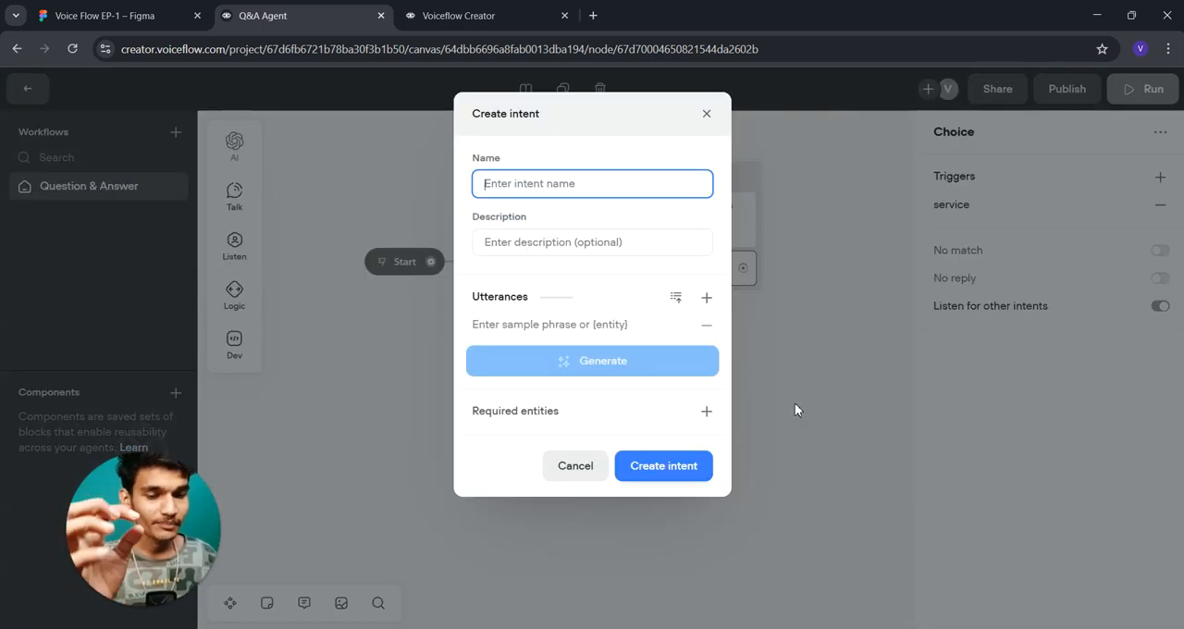
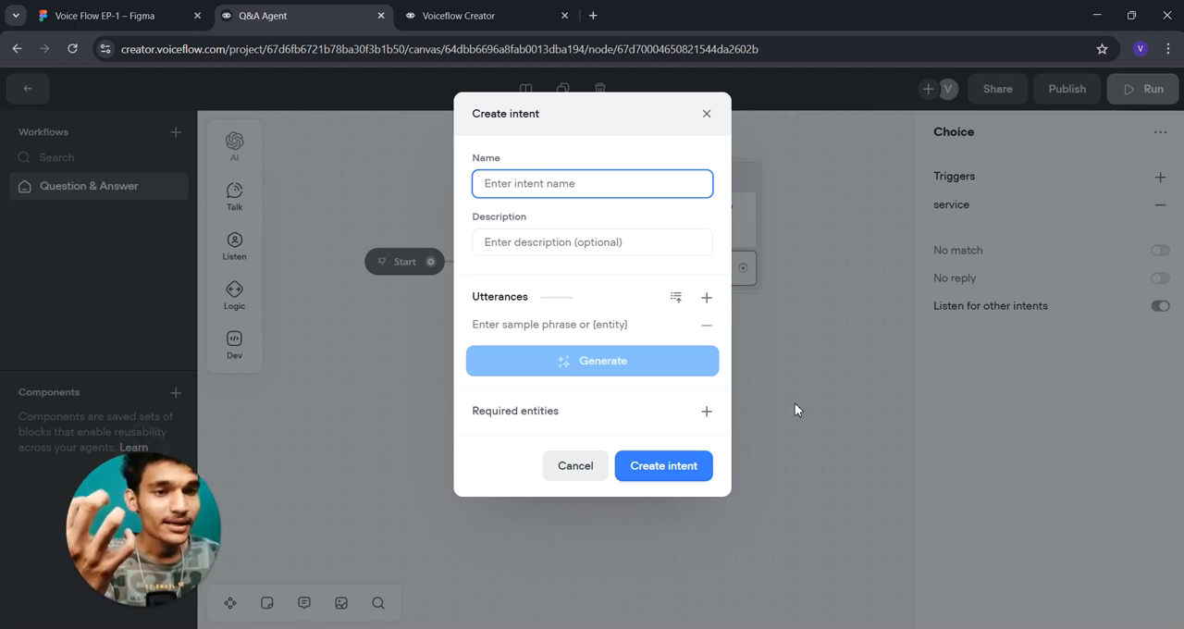
- Name the new intent "service" and enter "service" as its description
type("service")
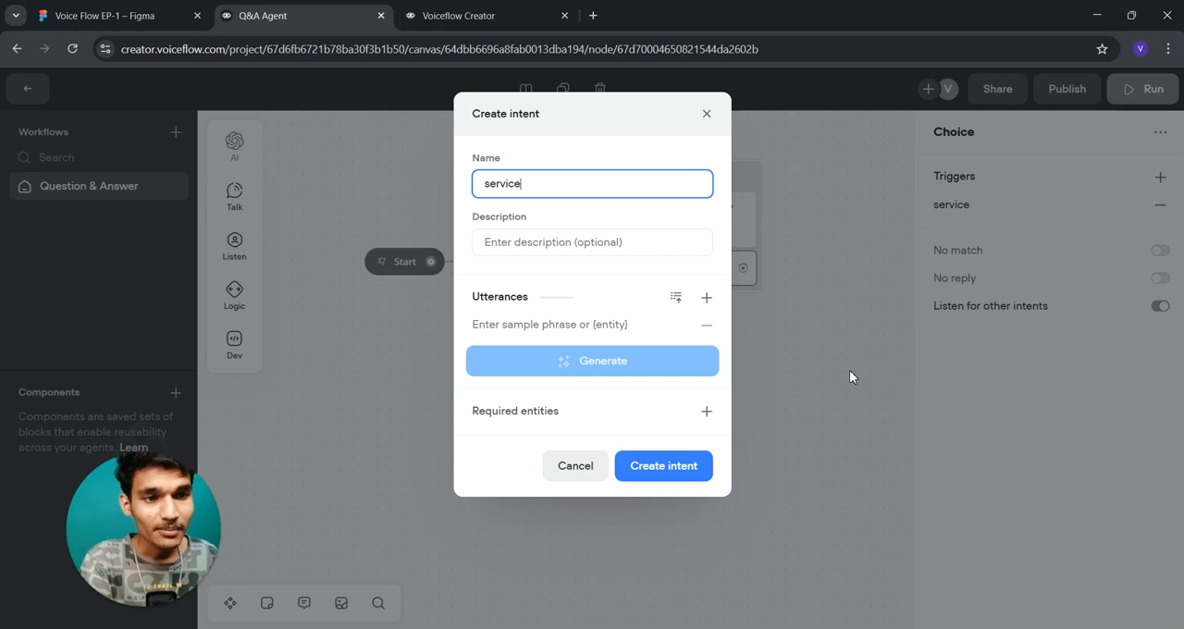
left_click(582, 251)
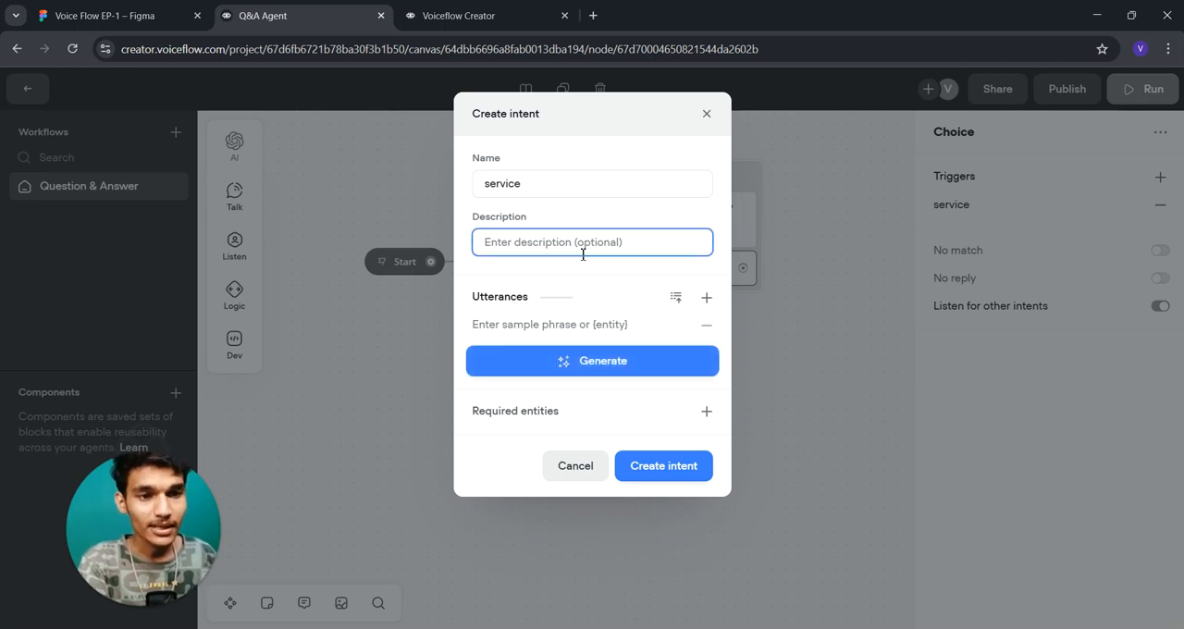
type("se")
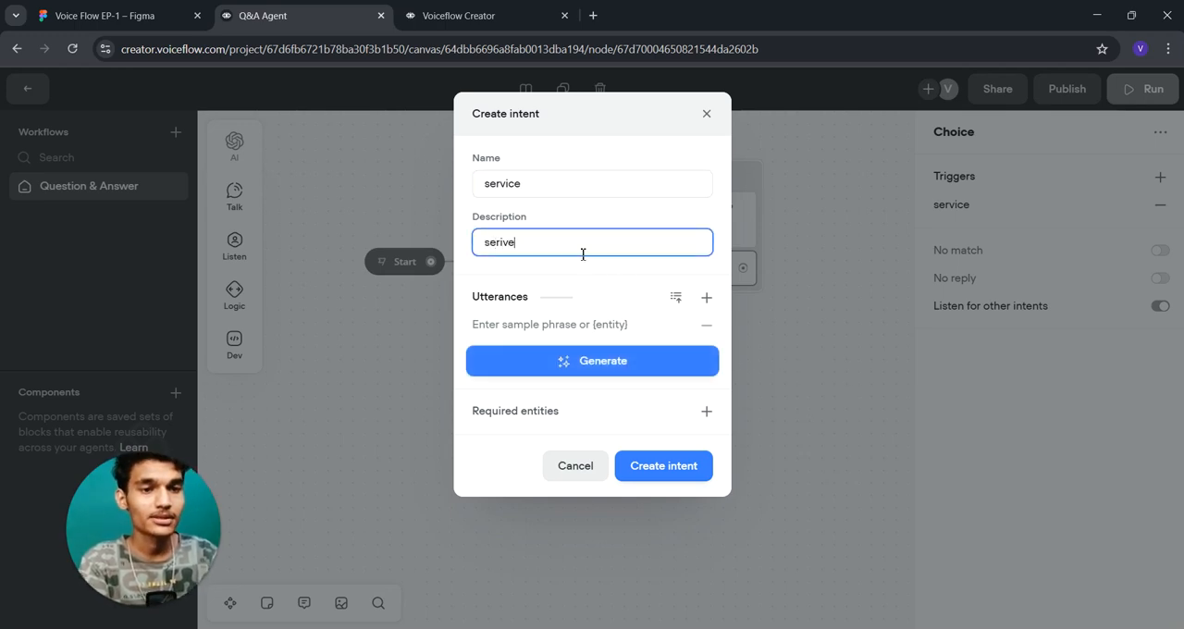
type("r")
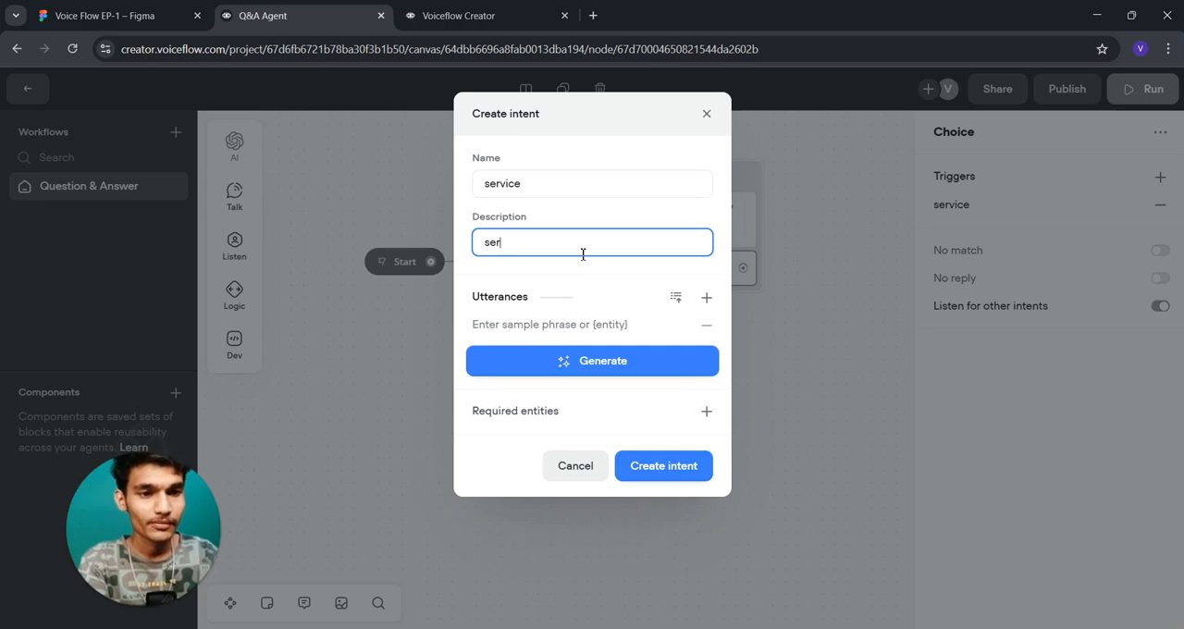
type("vice")
- Enter "I want Service about House Cleaning" as the sample utterance of the "service" intent
left_click(573, 326)
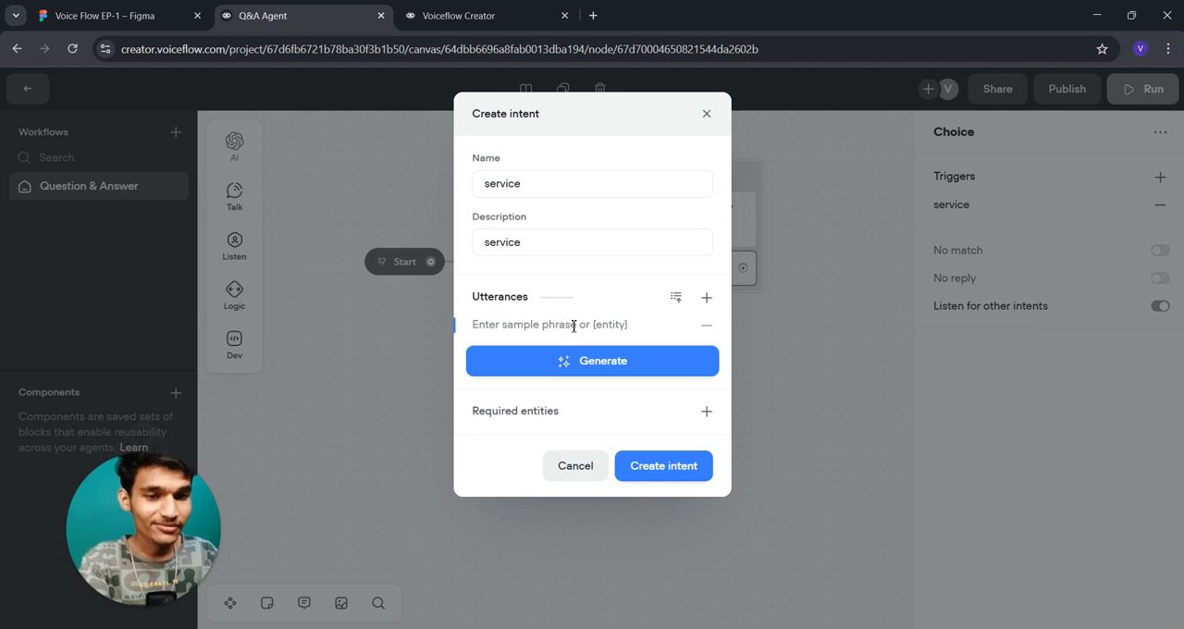
type("I")
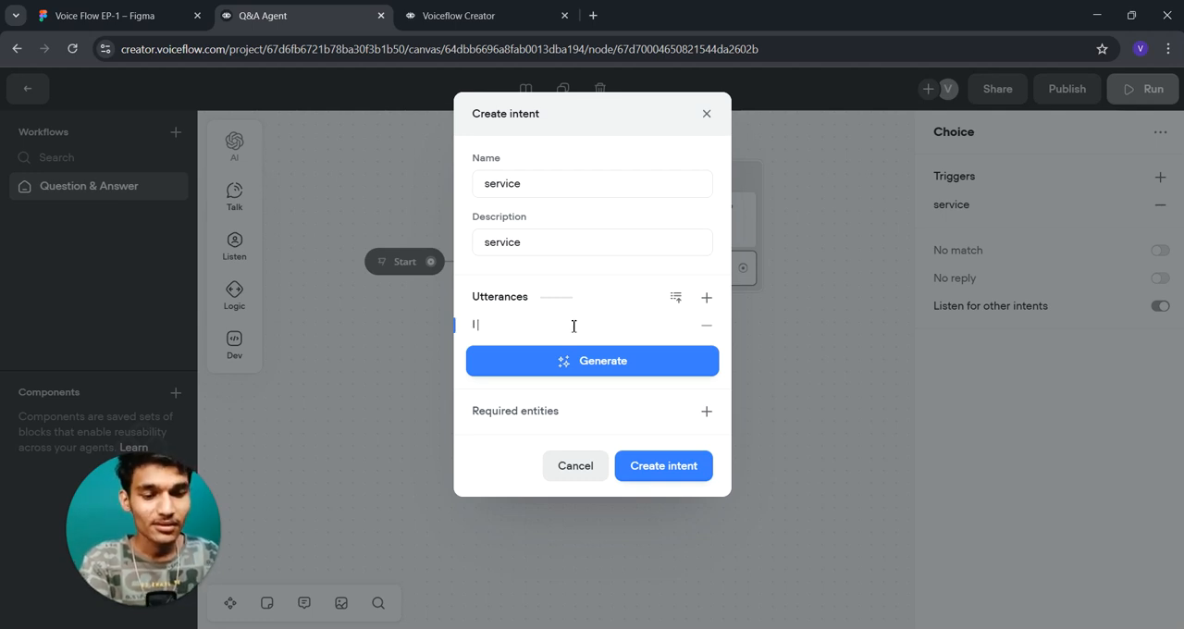
type(" want Service about")
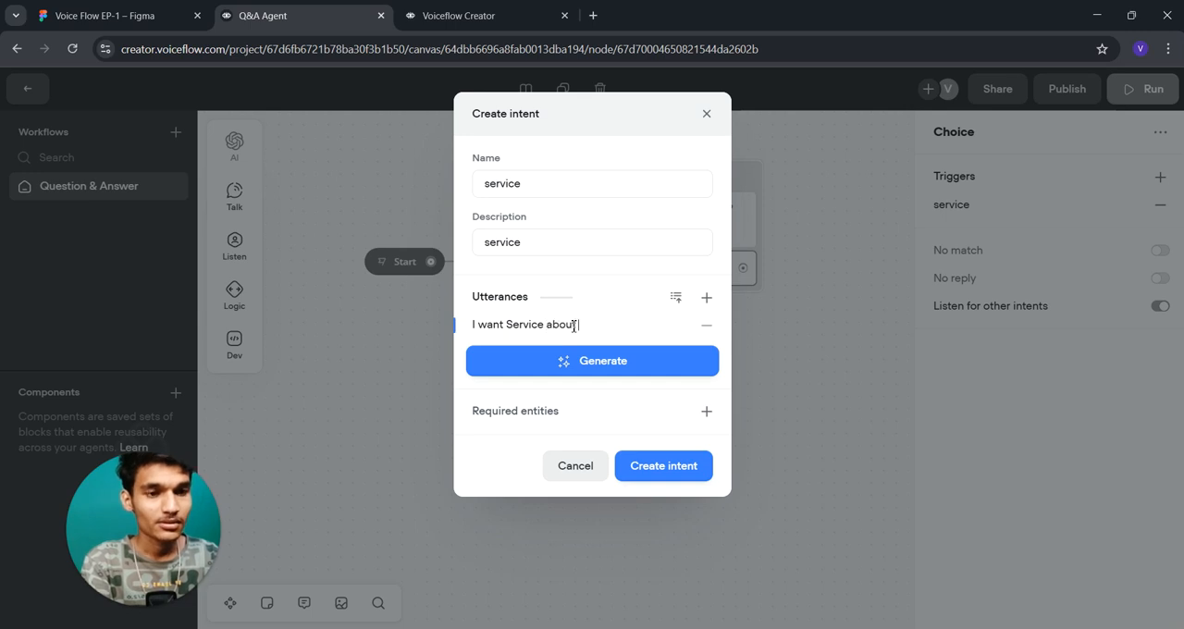
type(" House Clea")
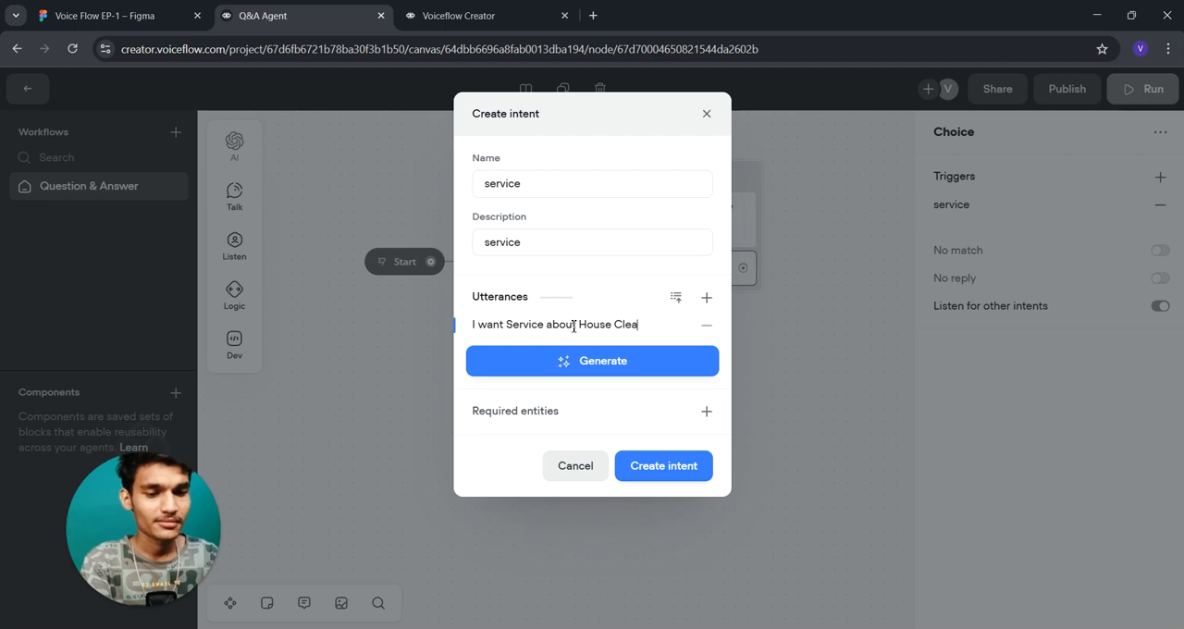
type("ing.")
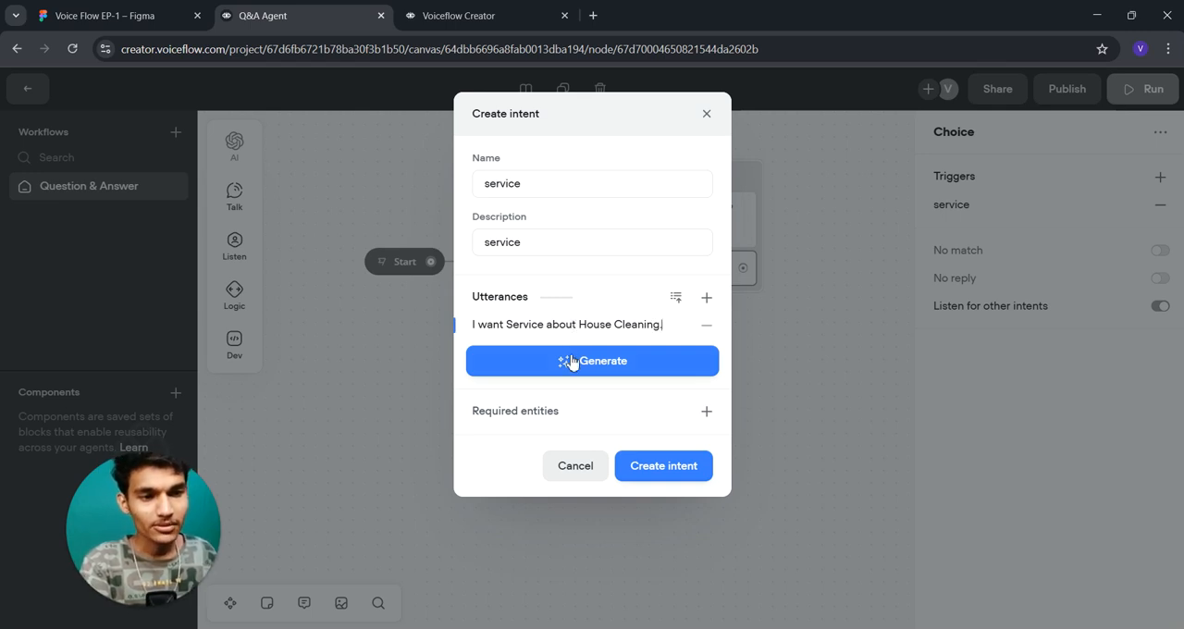
- Generate 5 additional sample phrases for the "service" intent and create it
left_click(574, 360)
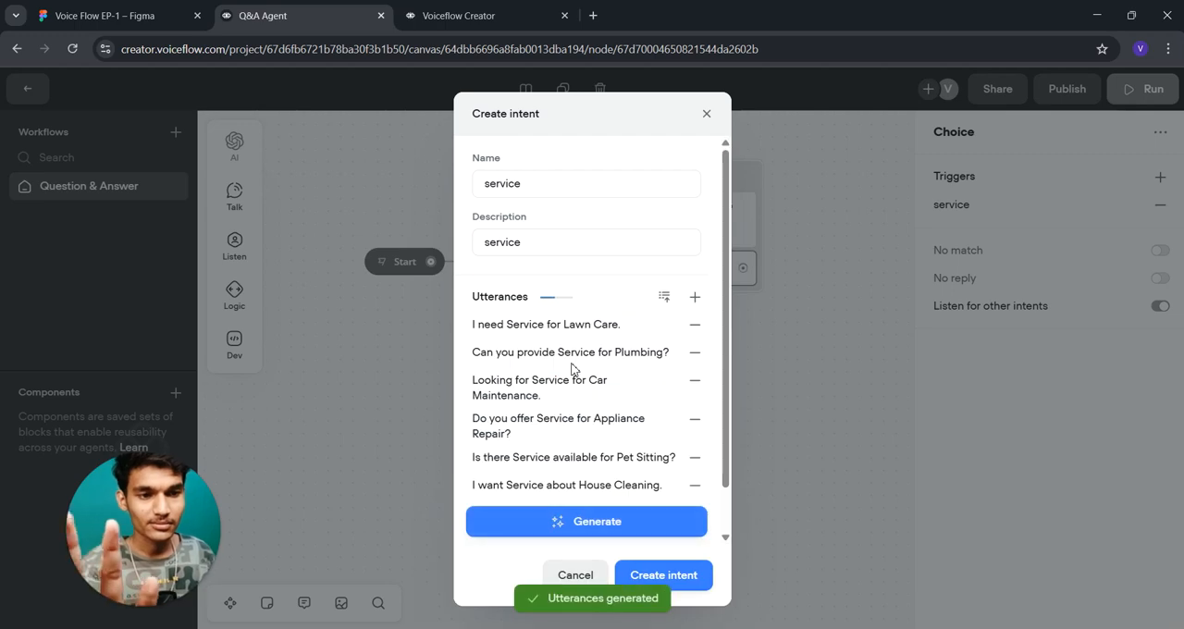
scroll(553, 412, "down", 1)
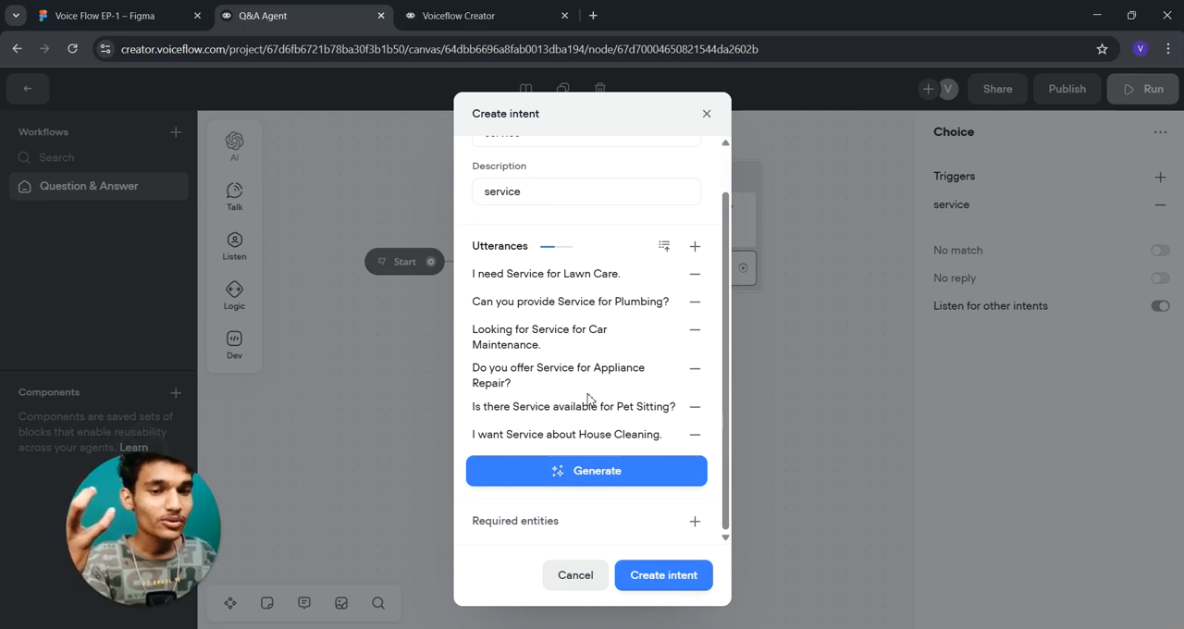
left_click(666, 476)
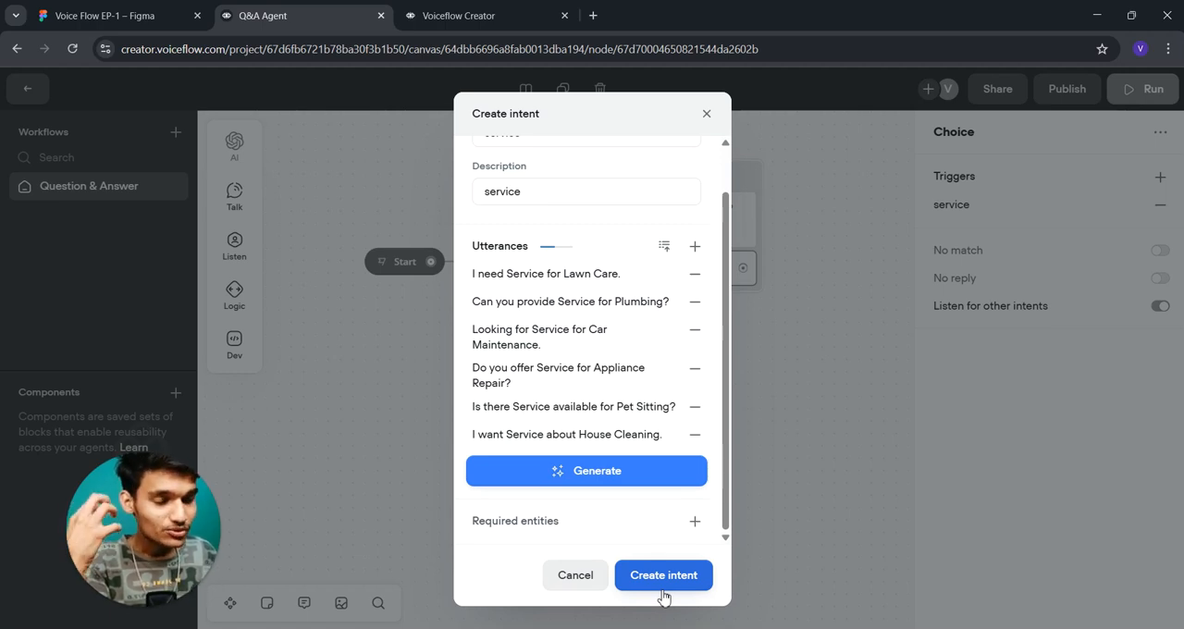
left_click(667, 583)
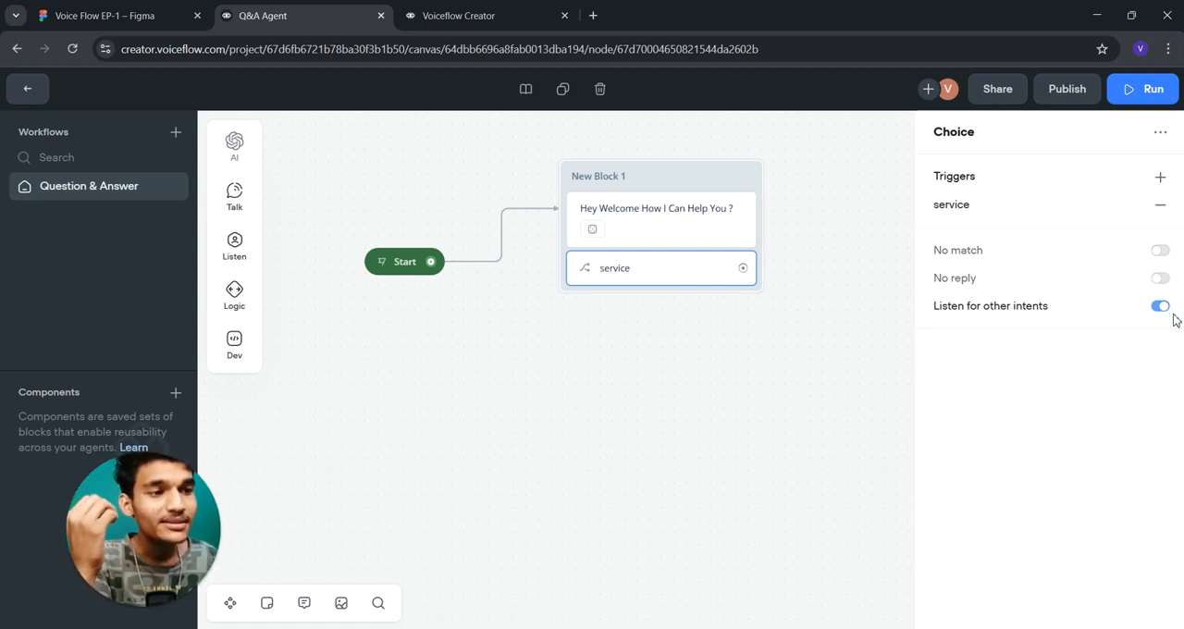
- Move New Block 1 closer to the Start block and add a second trigger to its Choice step
left_click_drag(647, 188, 603, 189)
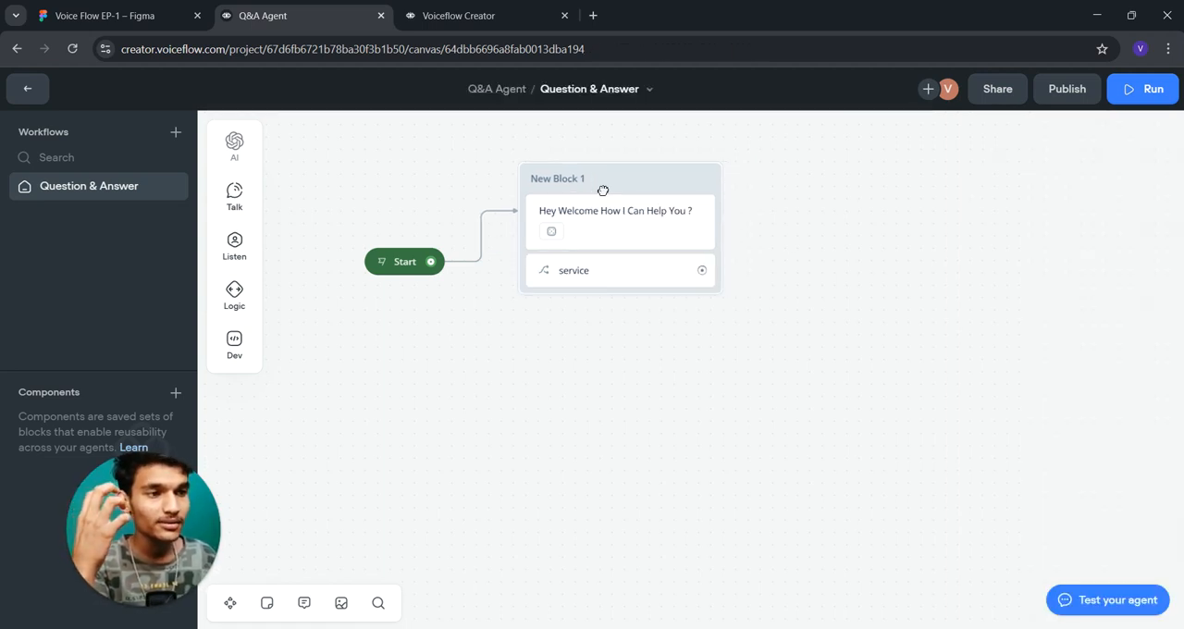
left_click(629, 252)
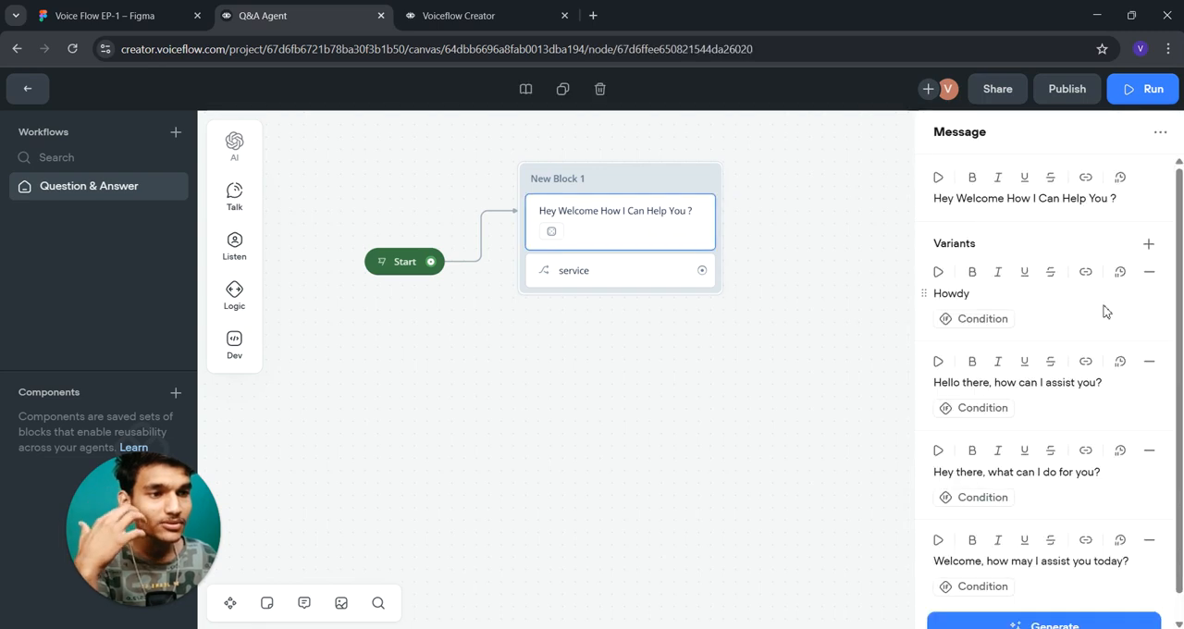
left_click(582, 266)
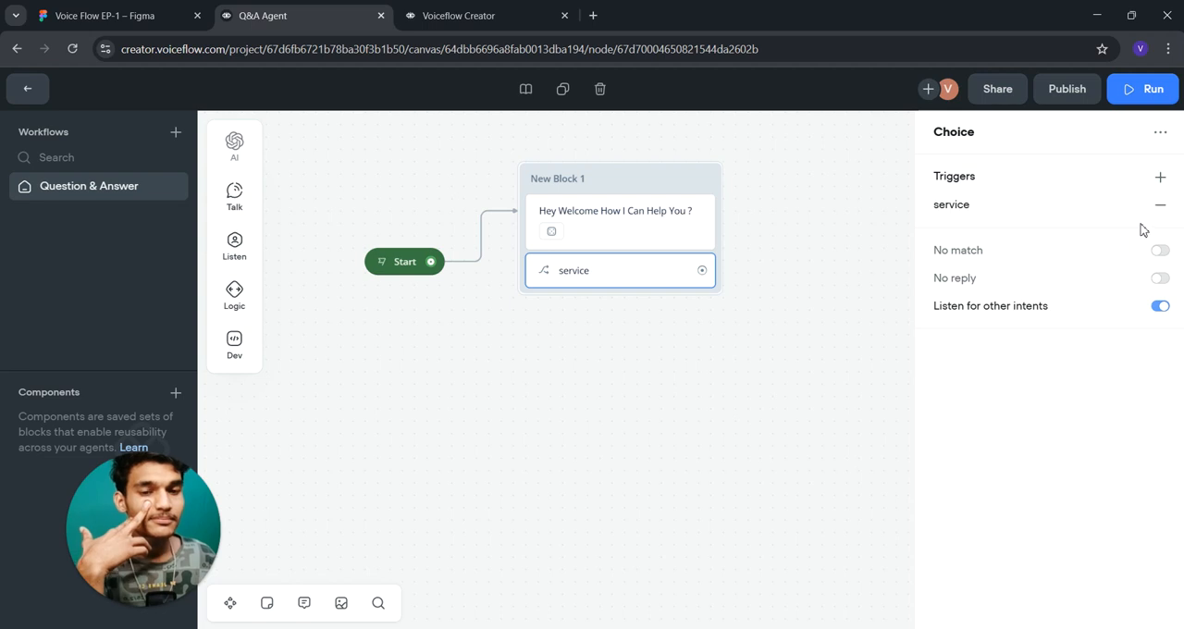
left_click(1162, 176)
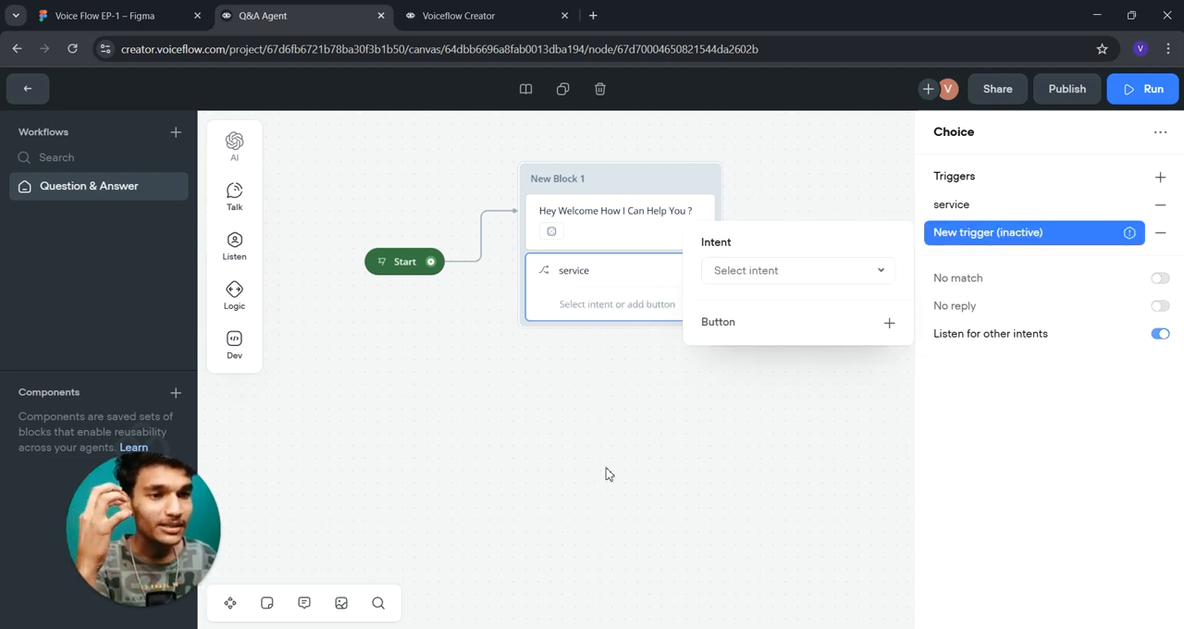
- Give the inactive new trigger of the Choice step a button labelled "help"
left_click(669, 421)
left_click(619, 285)
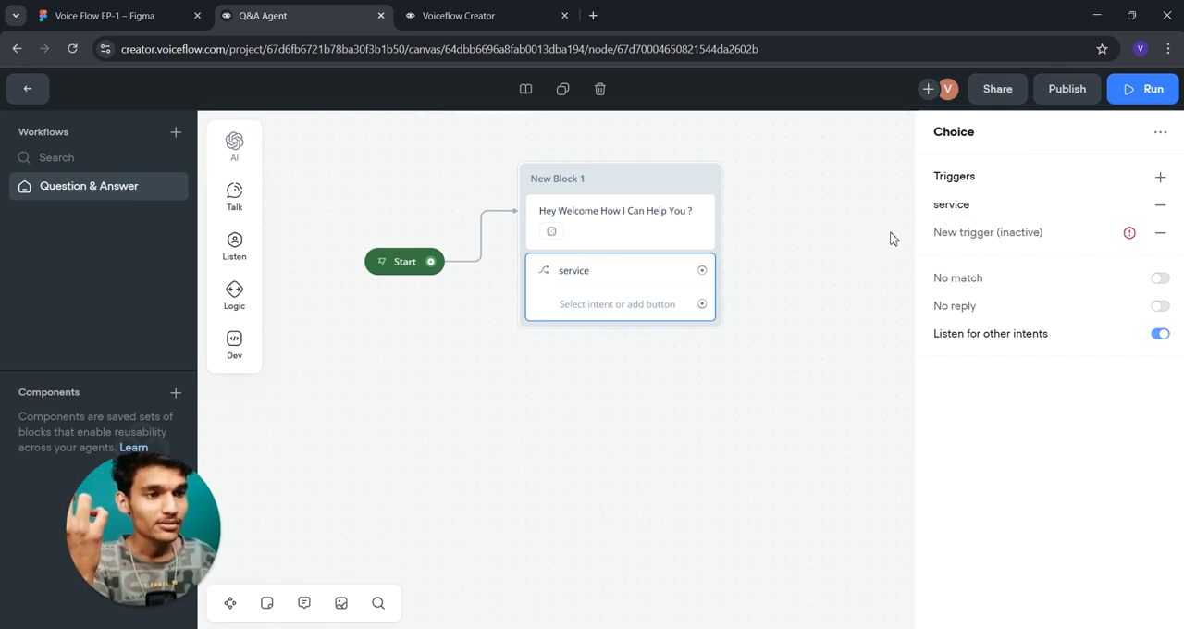
left_click(957, 233)
left_click(777, 276)
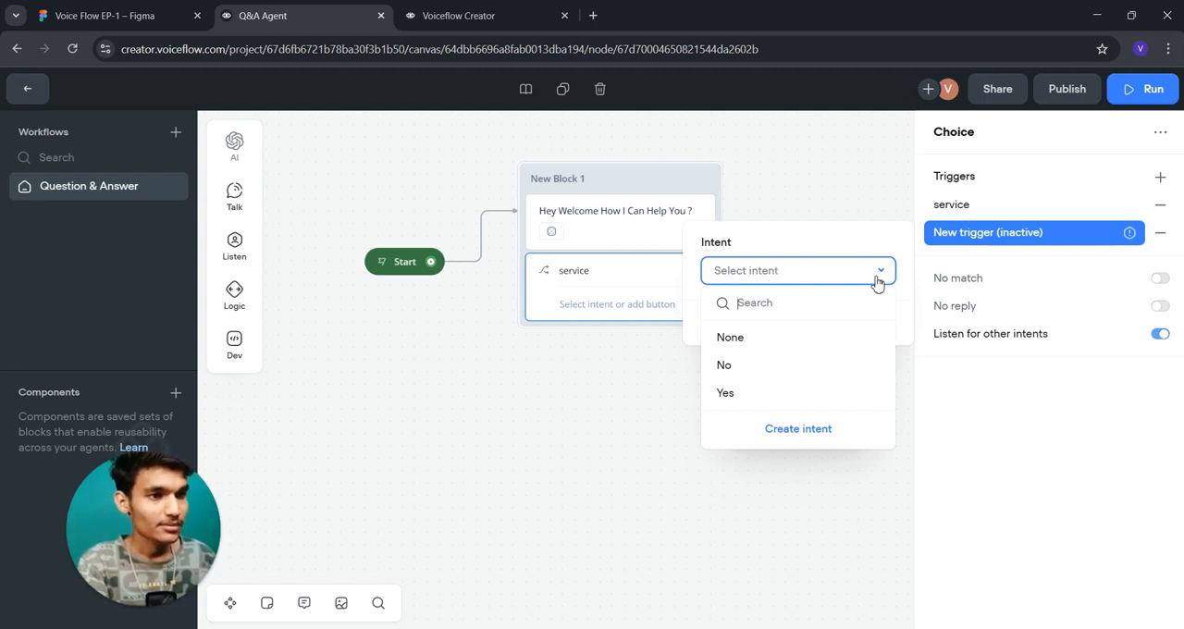
left_click(761, 287)
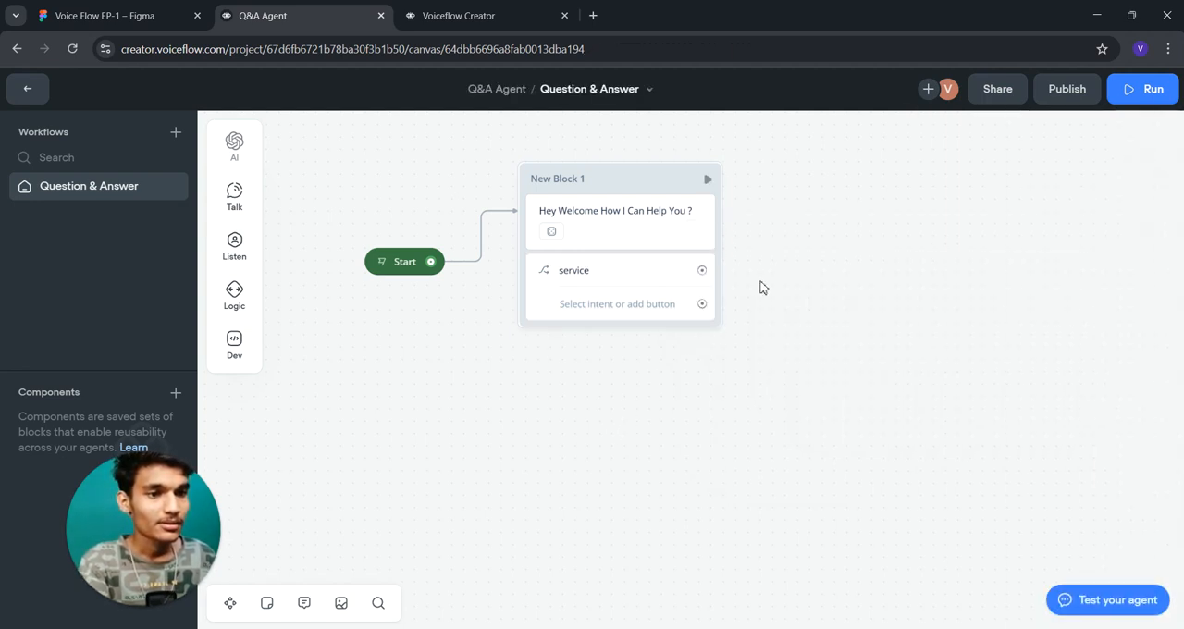
left_click(637, 309)
left_click(1020, 238)
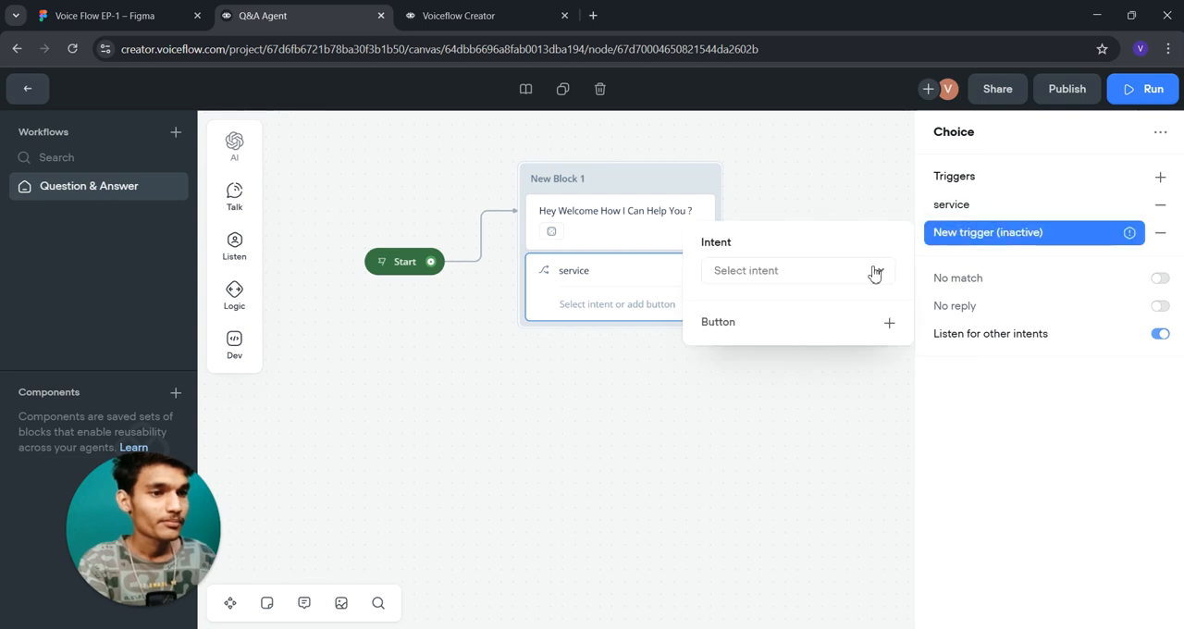
left_click(891, 322)
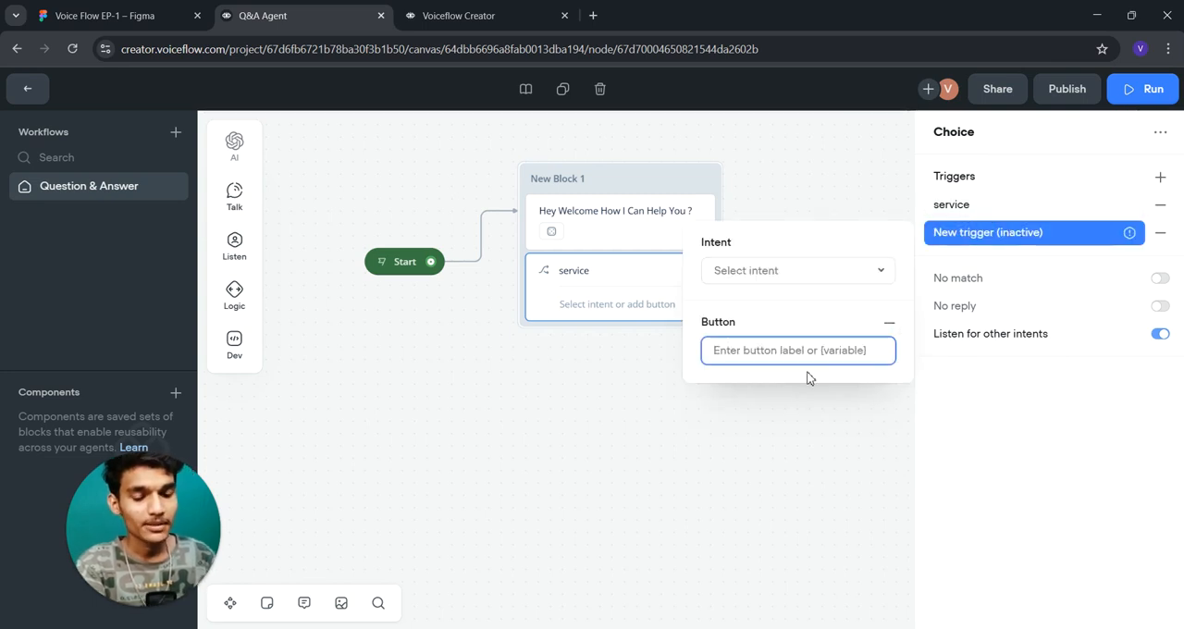
type("h")
- Start a new intent for the "help" trigger, with "help" as both its name and description
left_click(801, 272)
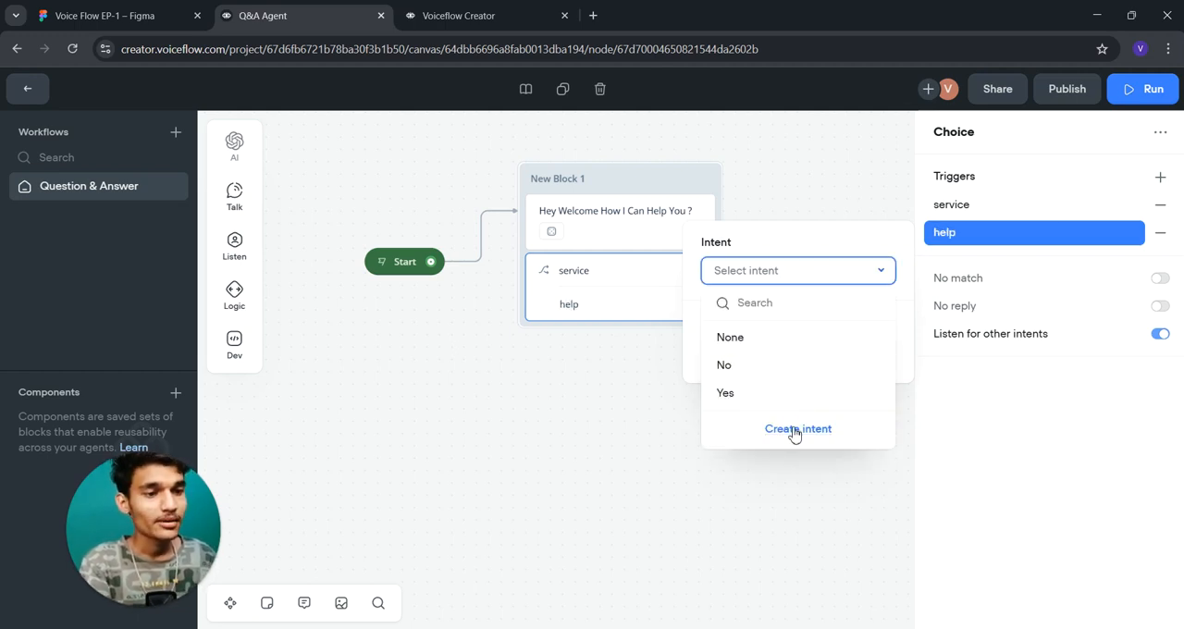
left_click(796, 429)
type("hepl")
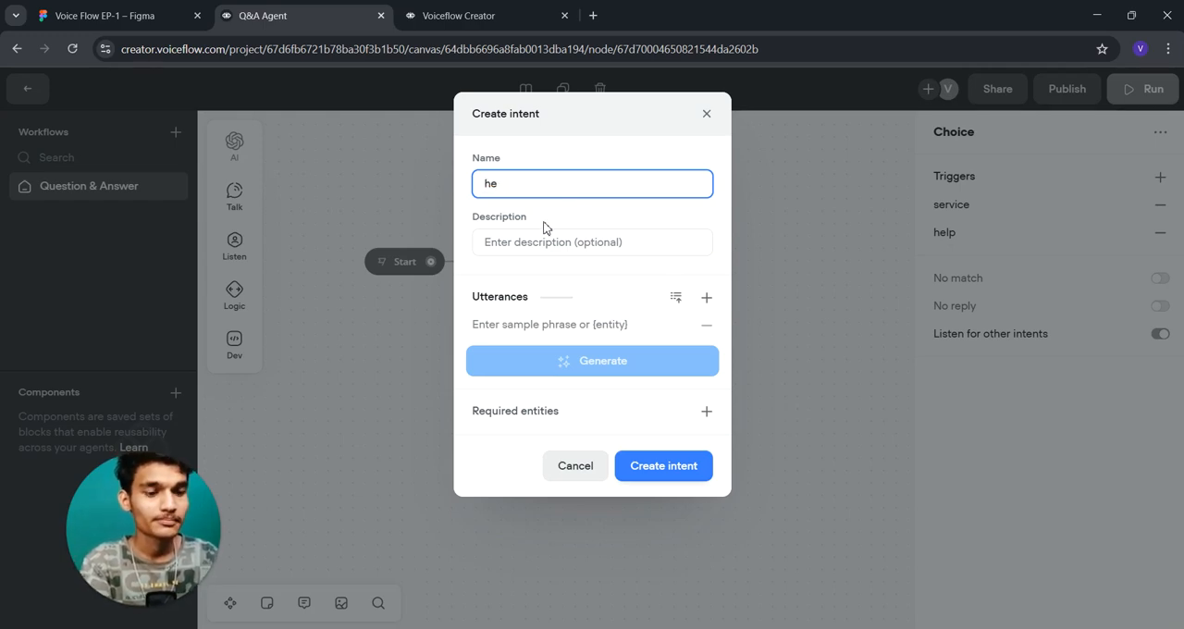
left_click(513, 253)
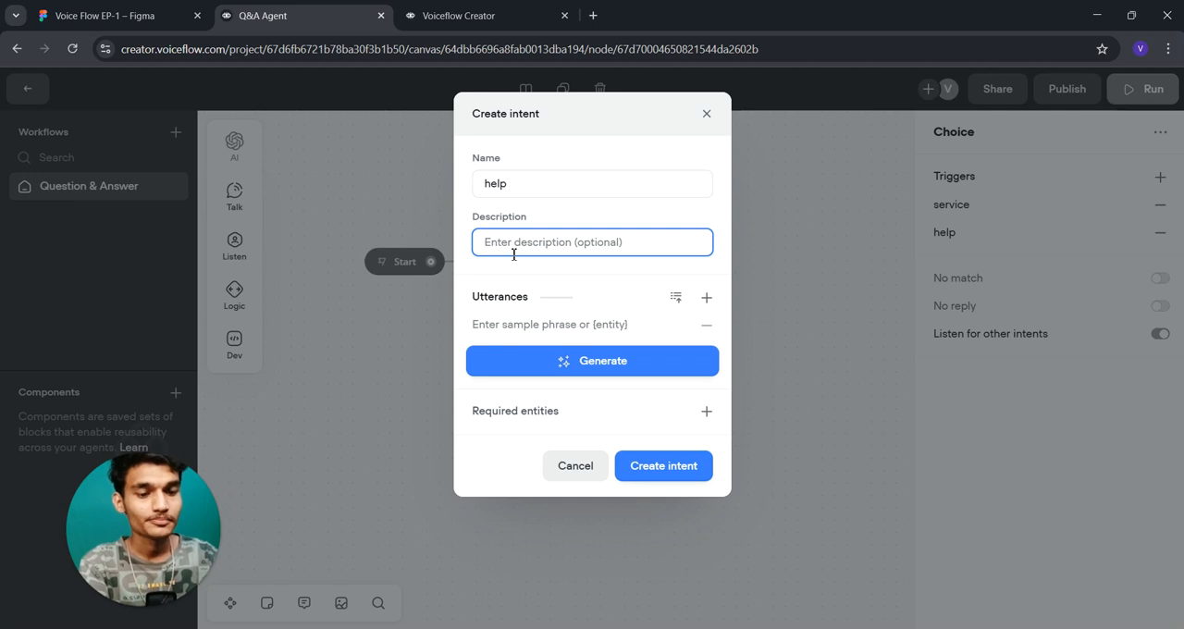
type("help")
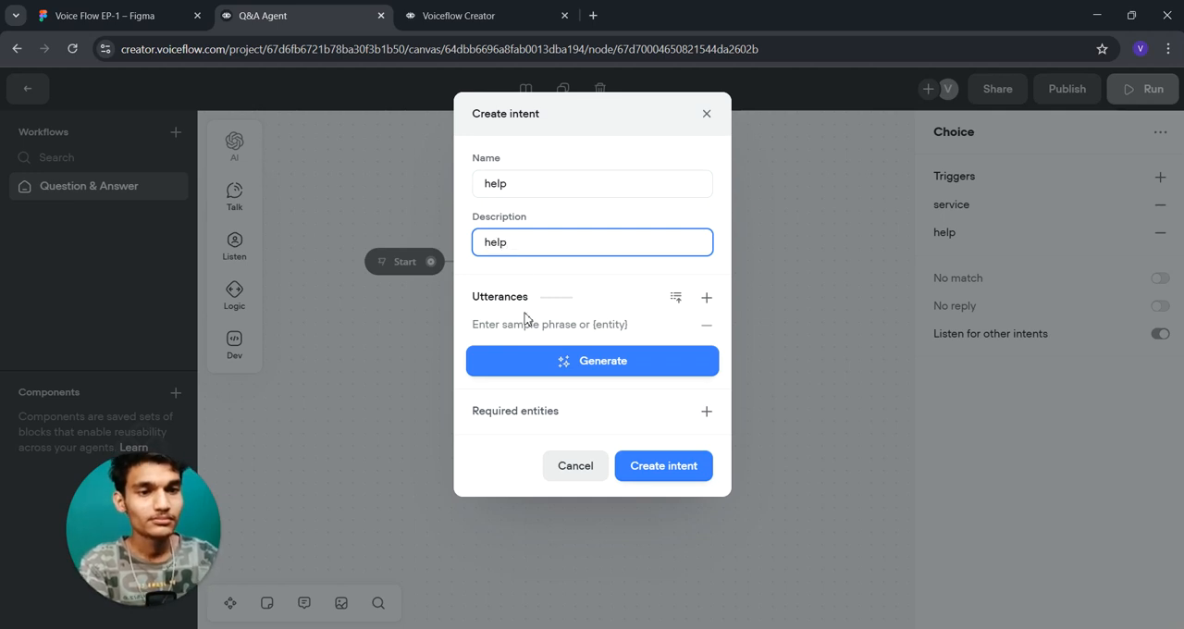
- Enter "I want help" as the sample utterance of the "help" intent
left_click(526, 333)
type("Help")
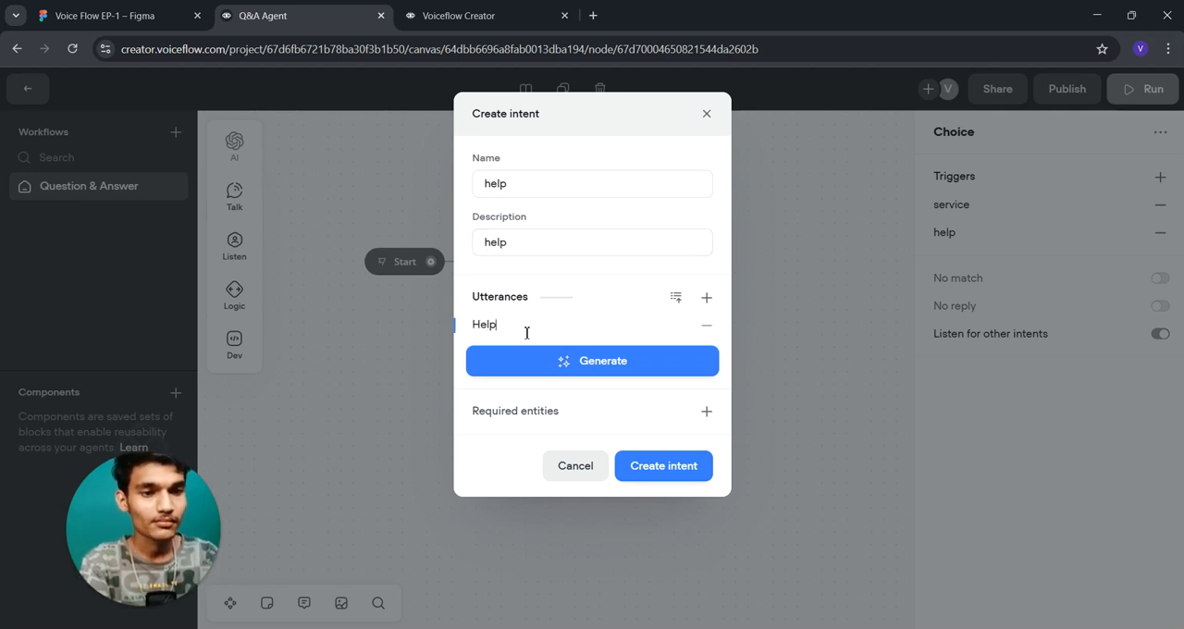
key("BackSpace")
key("BackSpace")
key("BackSpace")
type("I")
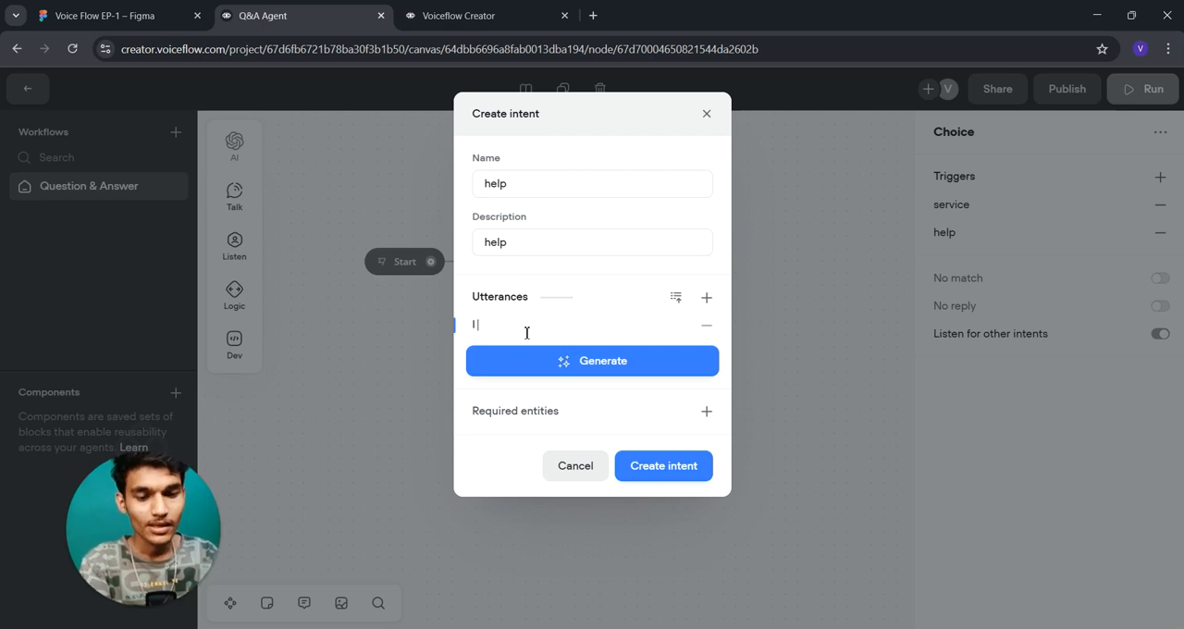
type(" want help")
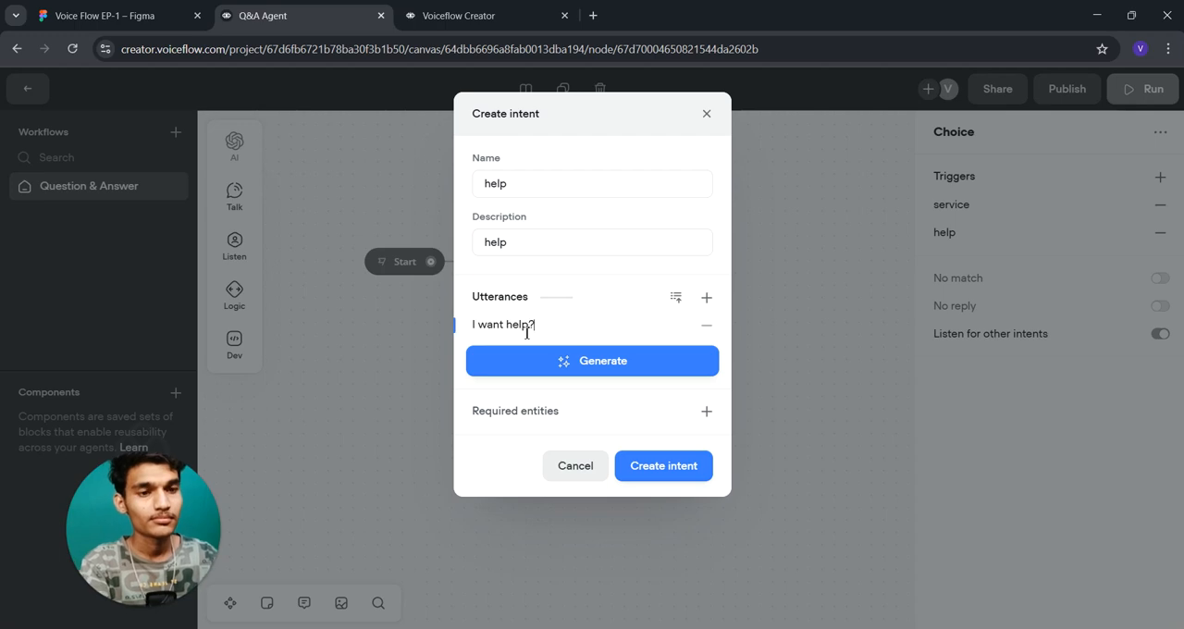
- Generate 5 additional sample phrases for the "help" intent and create it
left_click(556, 361)
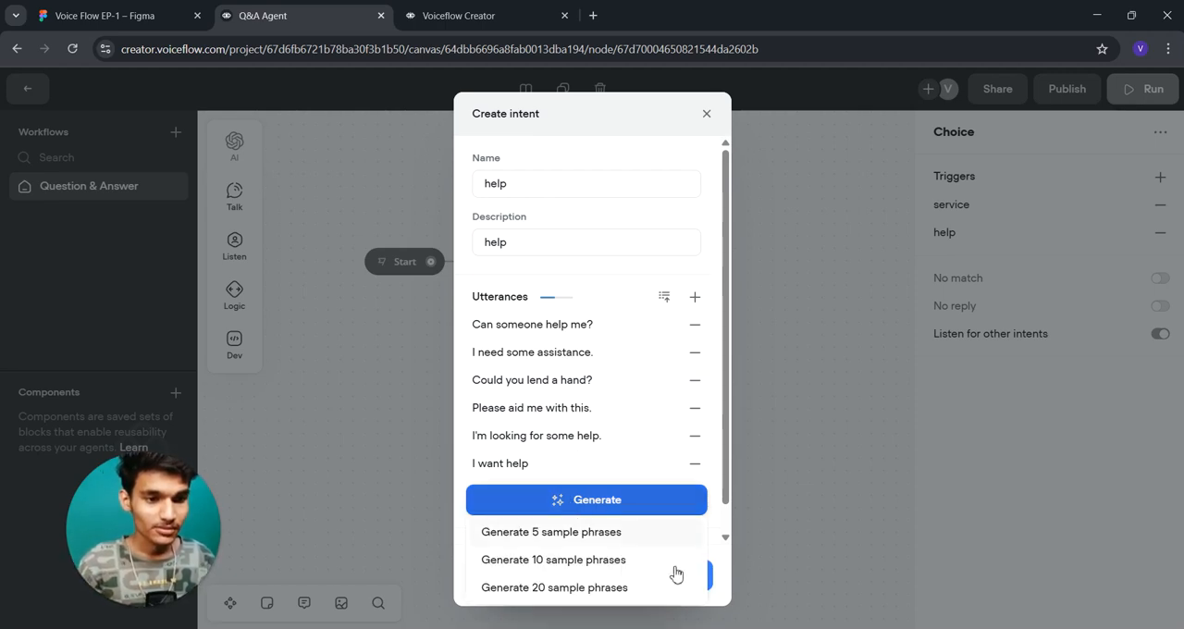
left_click(687, 572)
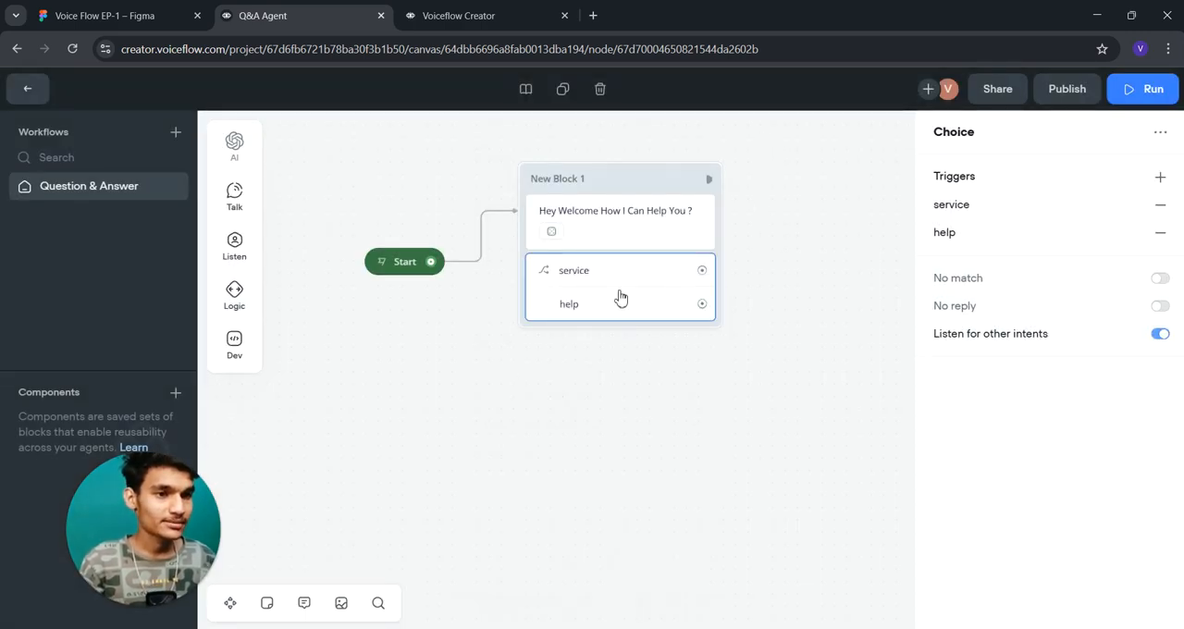
left_click(401, 270)
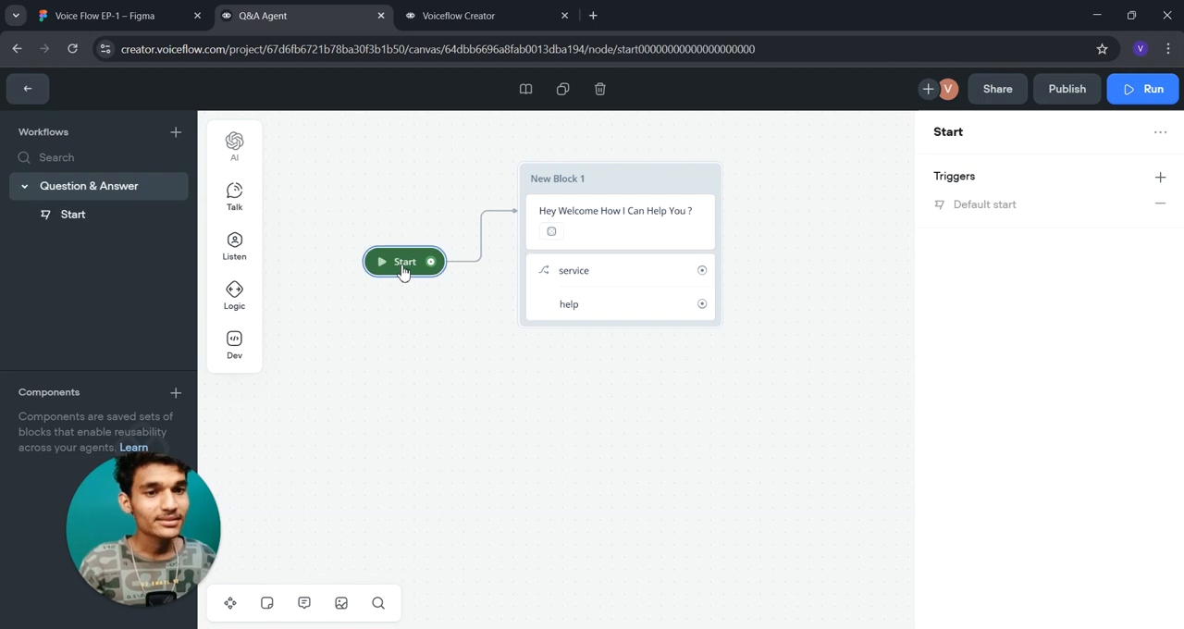
left_click(1160, 178)
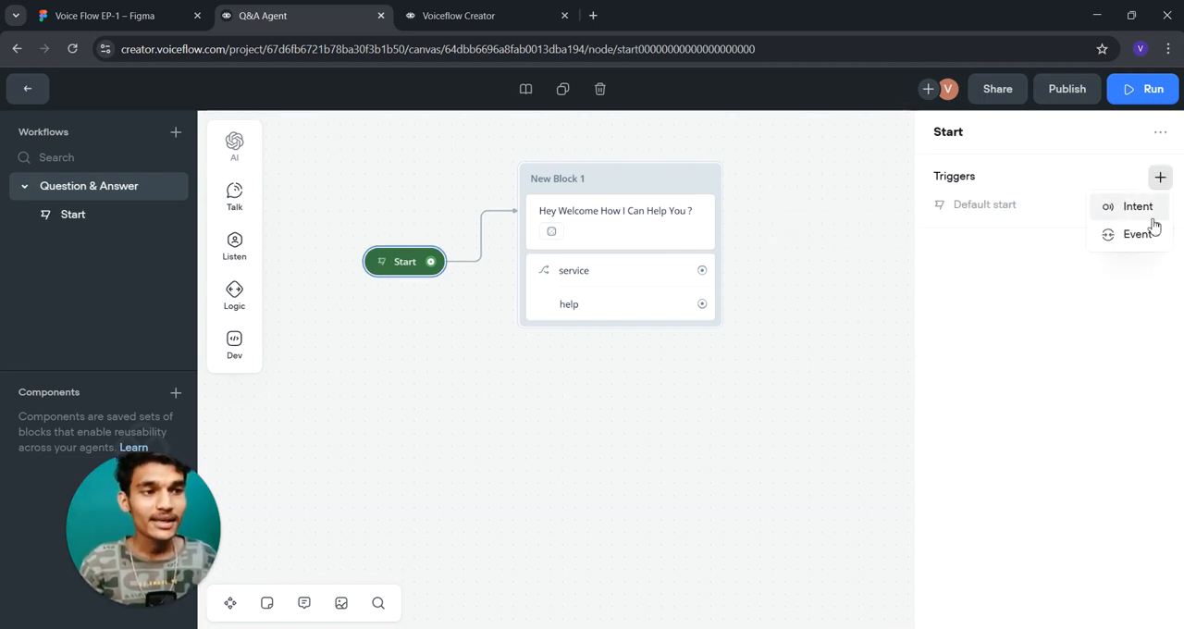
left_click(1137, 211)
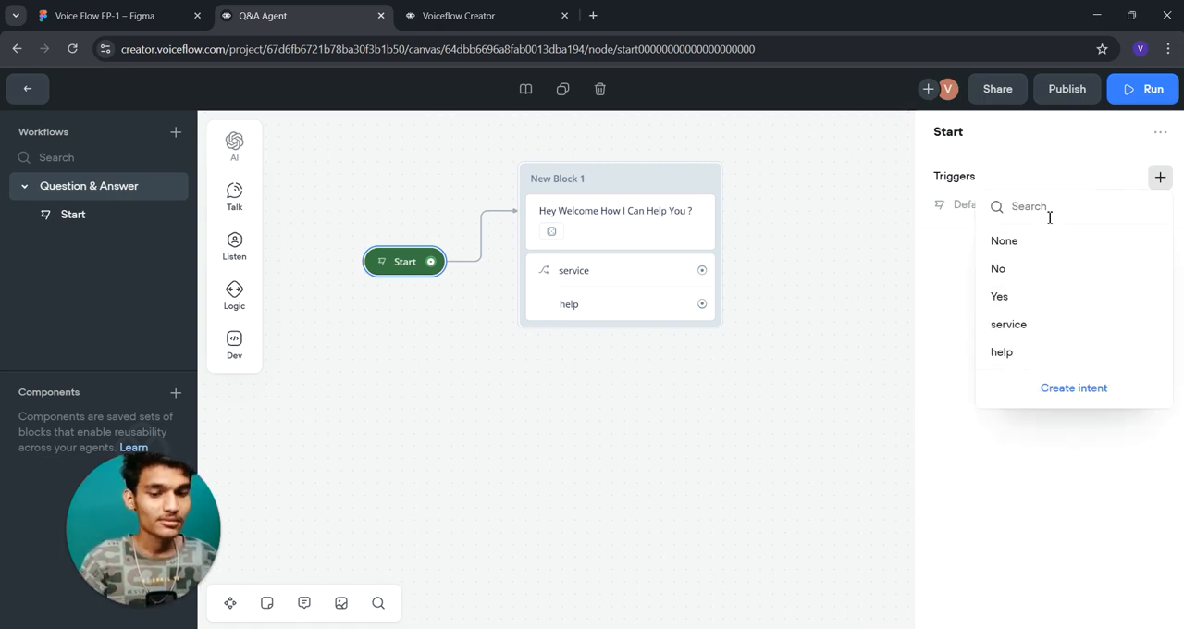
type("sta")
key("BackSpace")
key("BackSpace")
key("BackSpace")
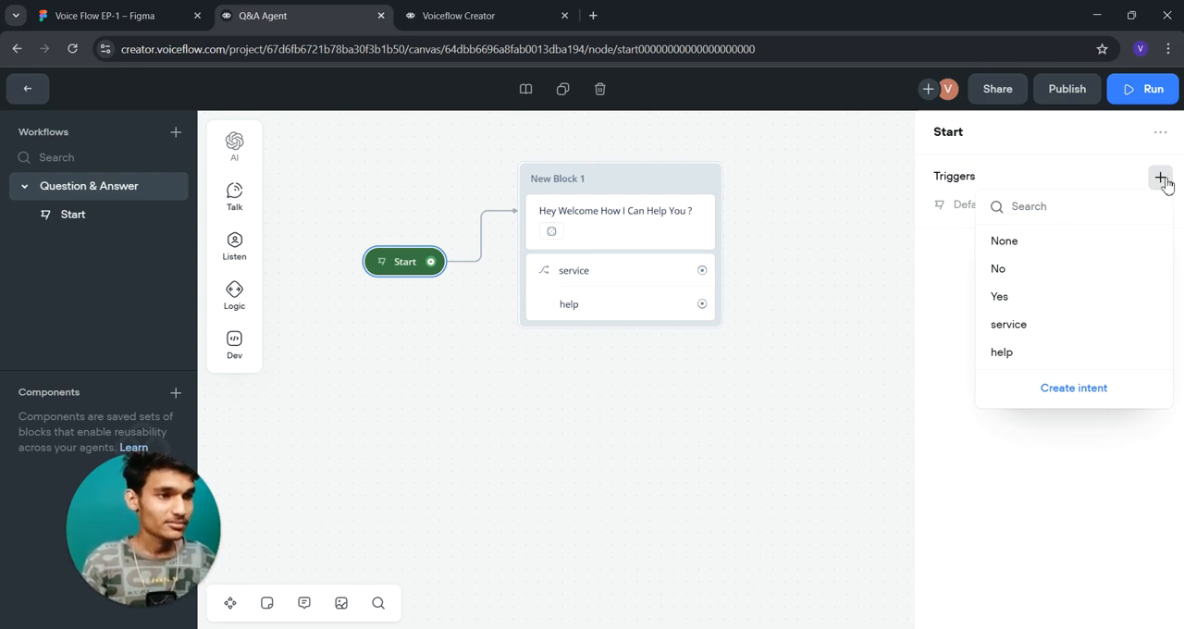
left_click(904, 315)
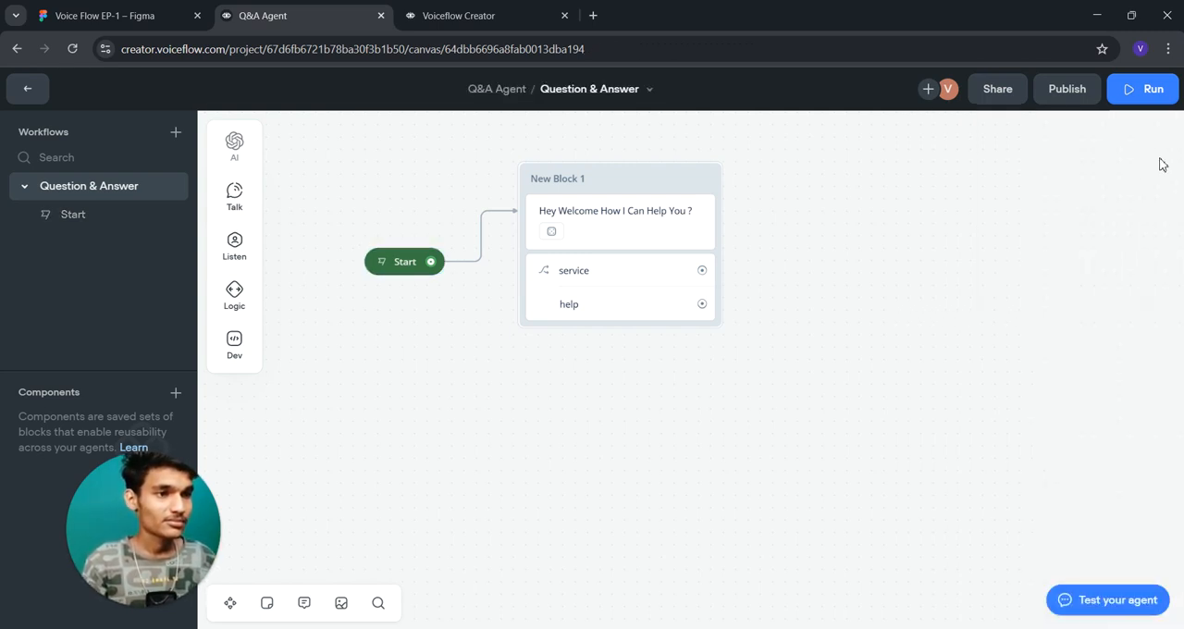
left_click(392, 265)
left_click(1162, 177)
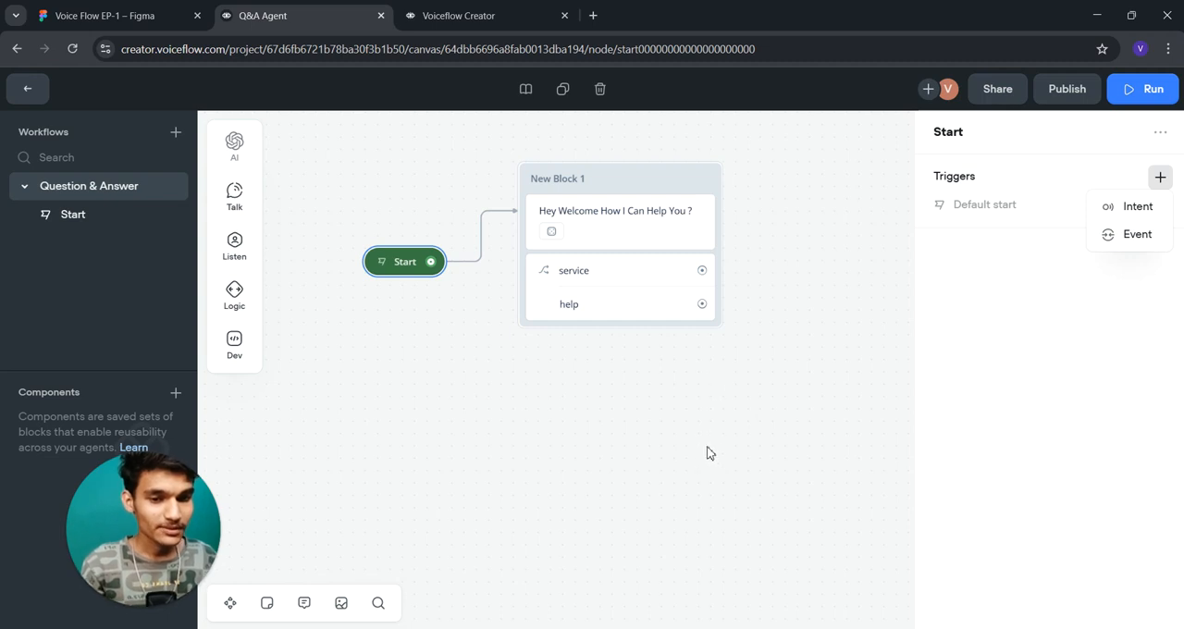
left_click(786, 217)
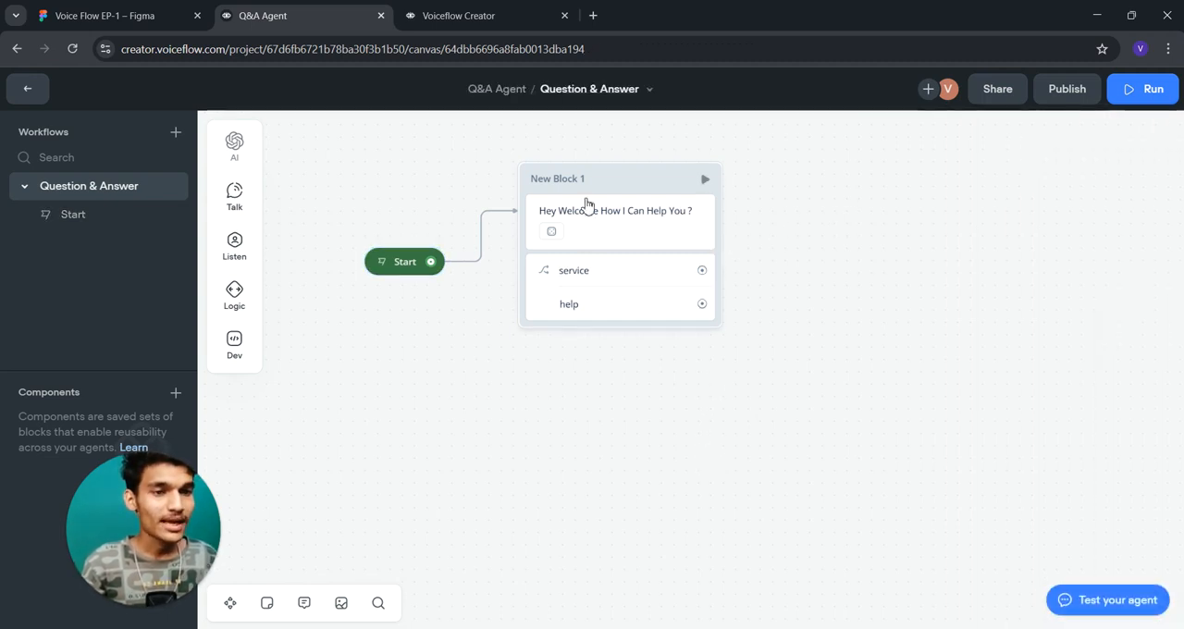
- Shift the welcome block closer to Start and connect its "service" choice to a new Prompt step
left_click_drag(598, 187, 566, 186)
left_click_drag(738, 269, 710, 279)
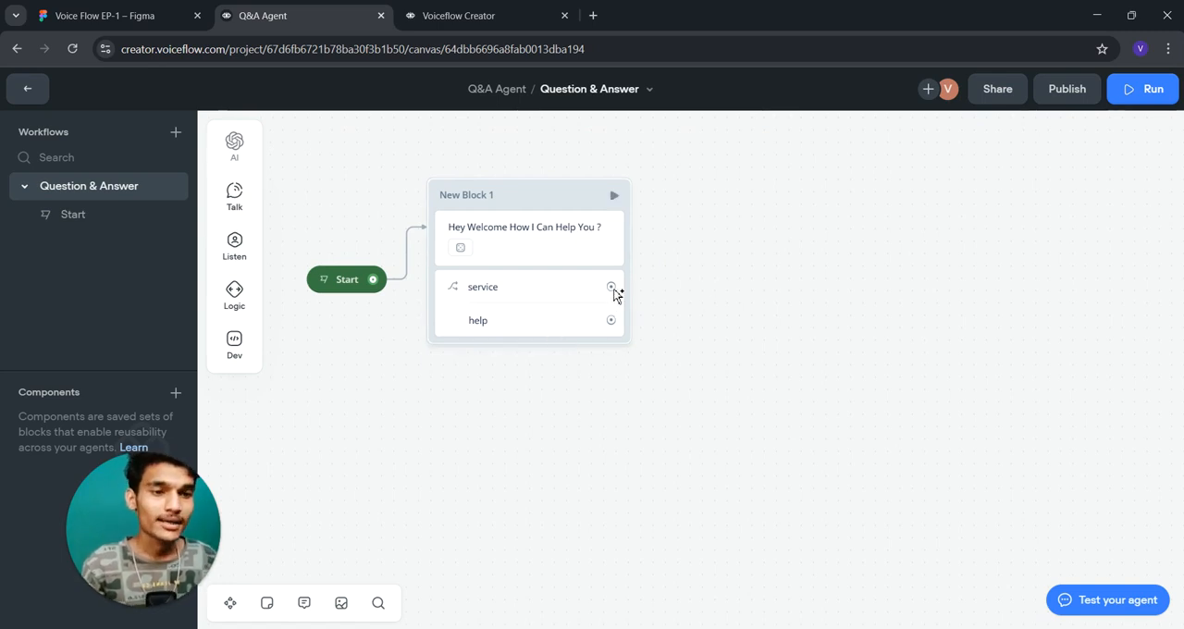
left_click_drag(610, 286, 688, 191)
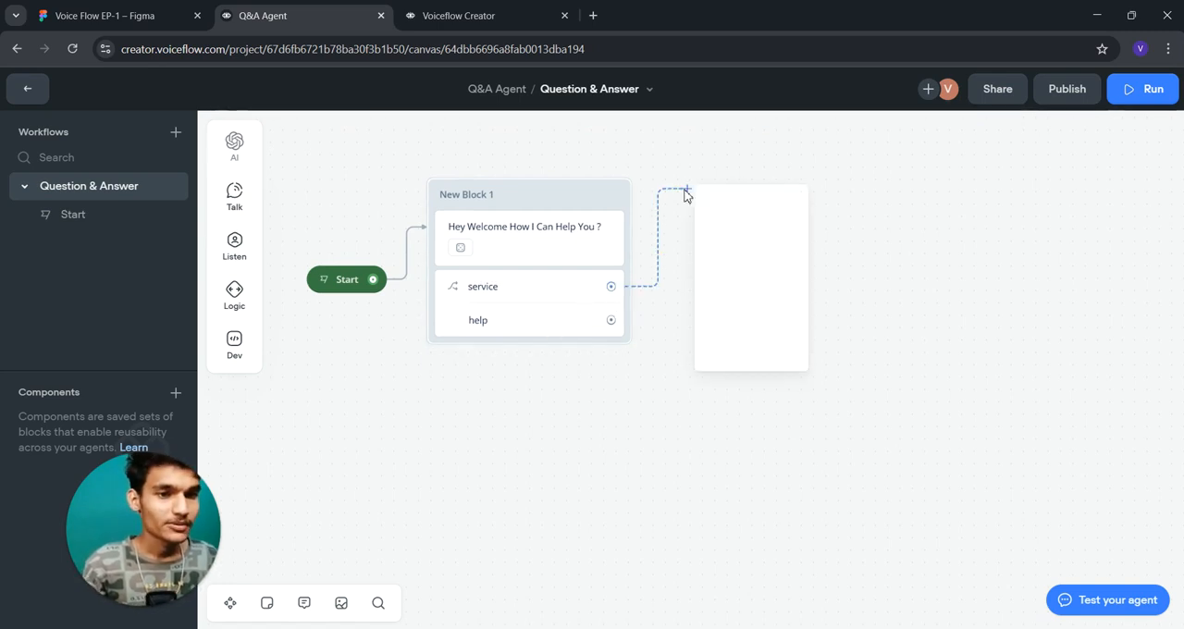
mouse_move(767, 243)
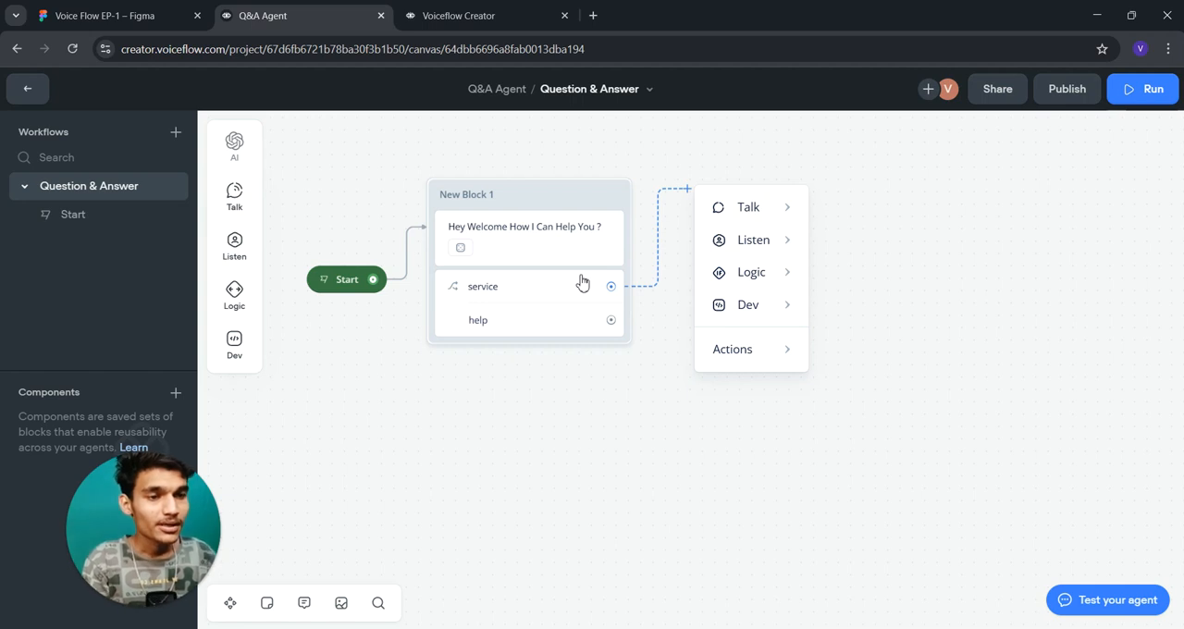
mouse_move(764, 277)
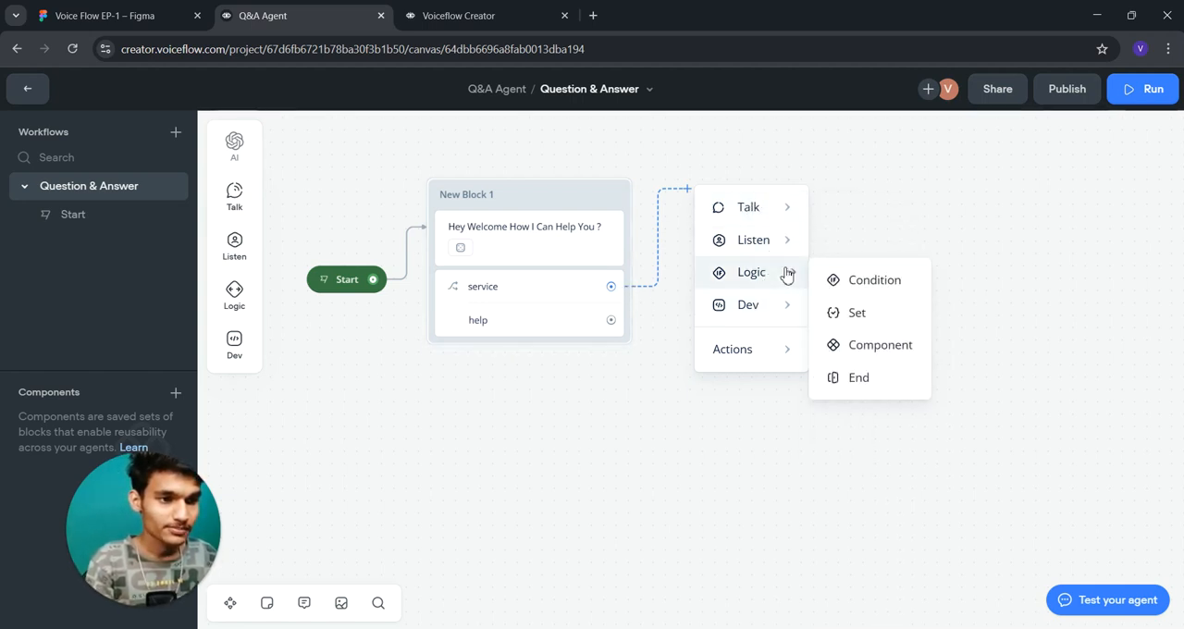
mouse_move(771, 211)
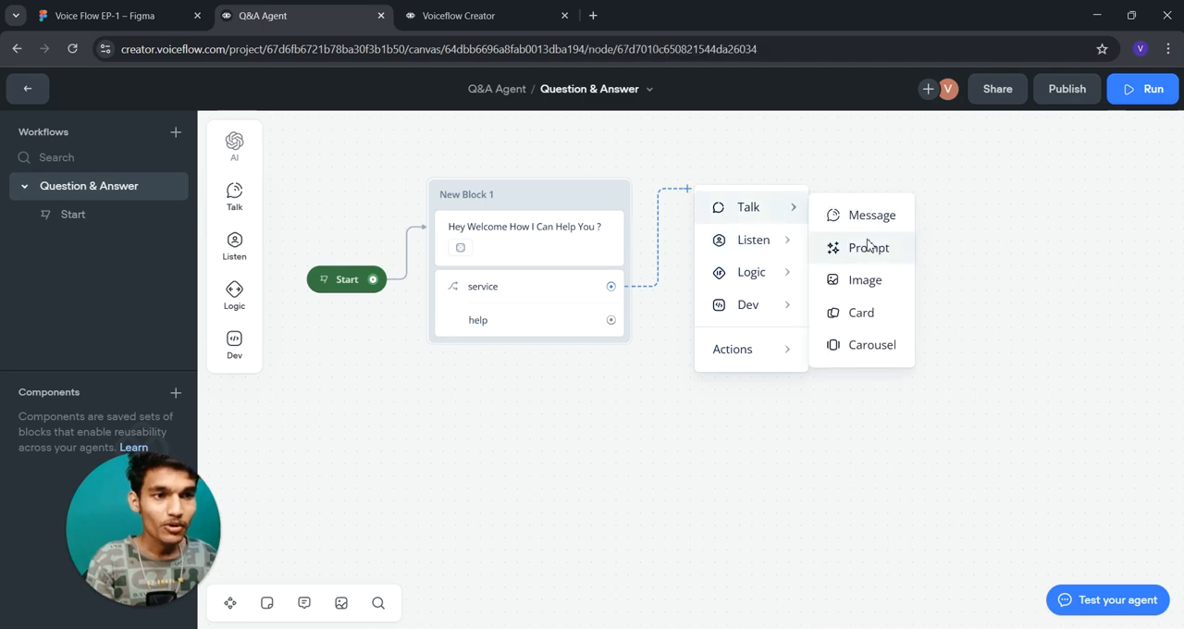
left_click(869, 247)
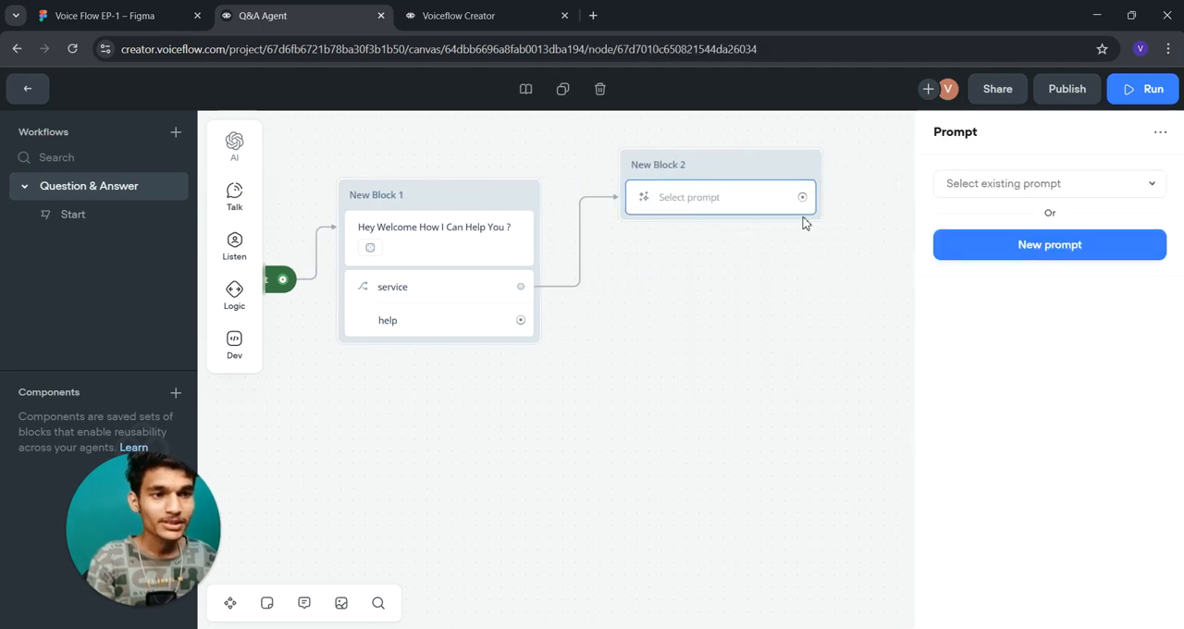
- Create a new prompt for the Prompt step with the {last_utterance} variable as its user message
left_click(1057, 244)
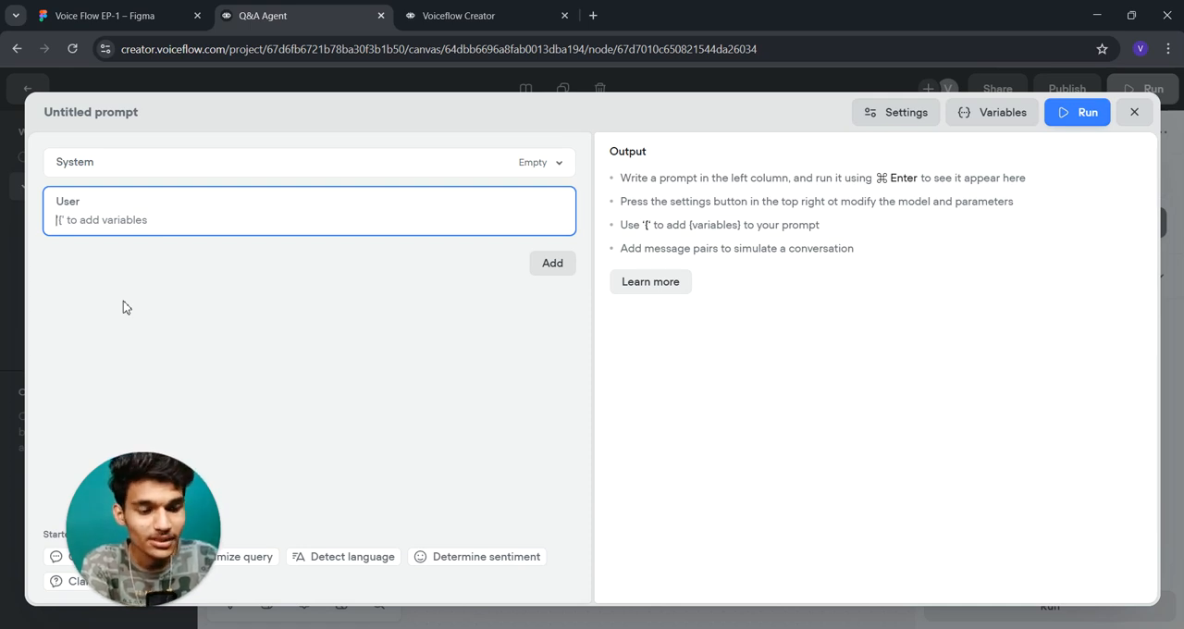
type("{")
key("BackSpace")
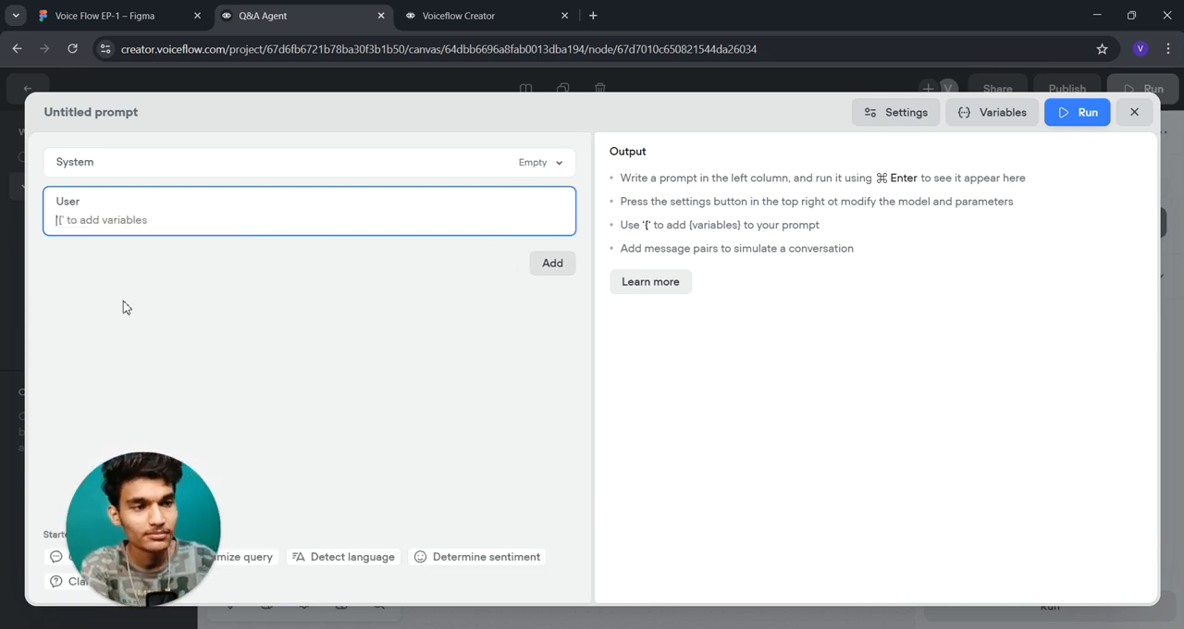
type("{last")
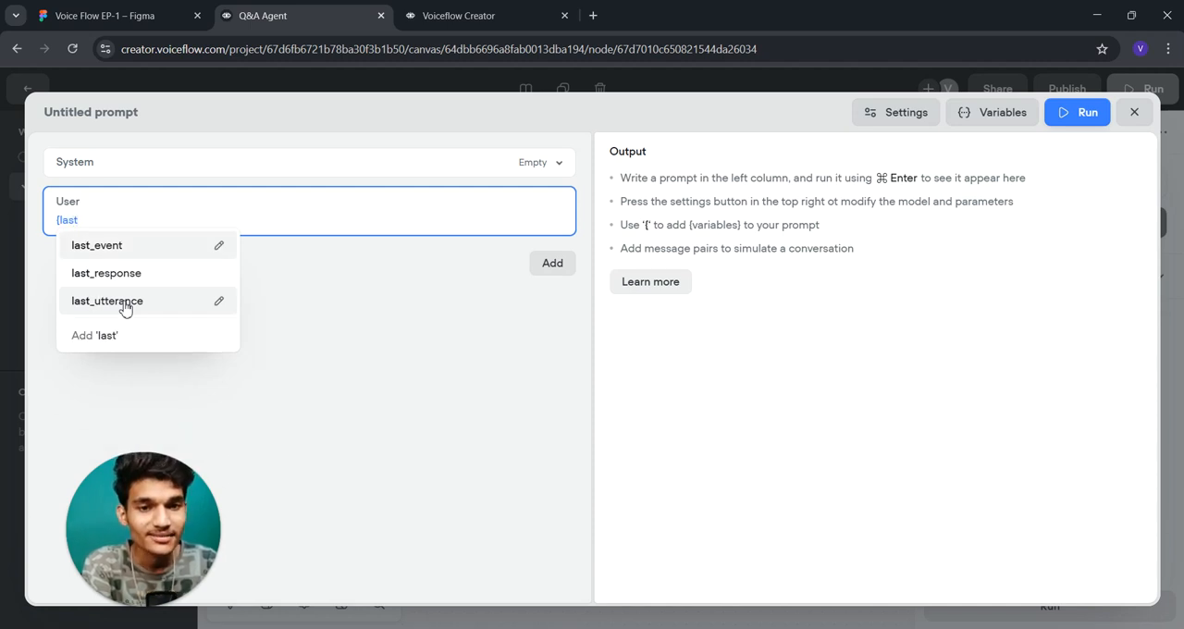
left_click(125, 305)
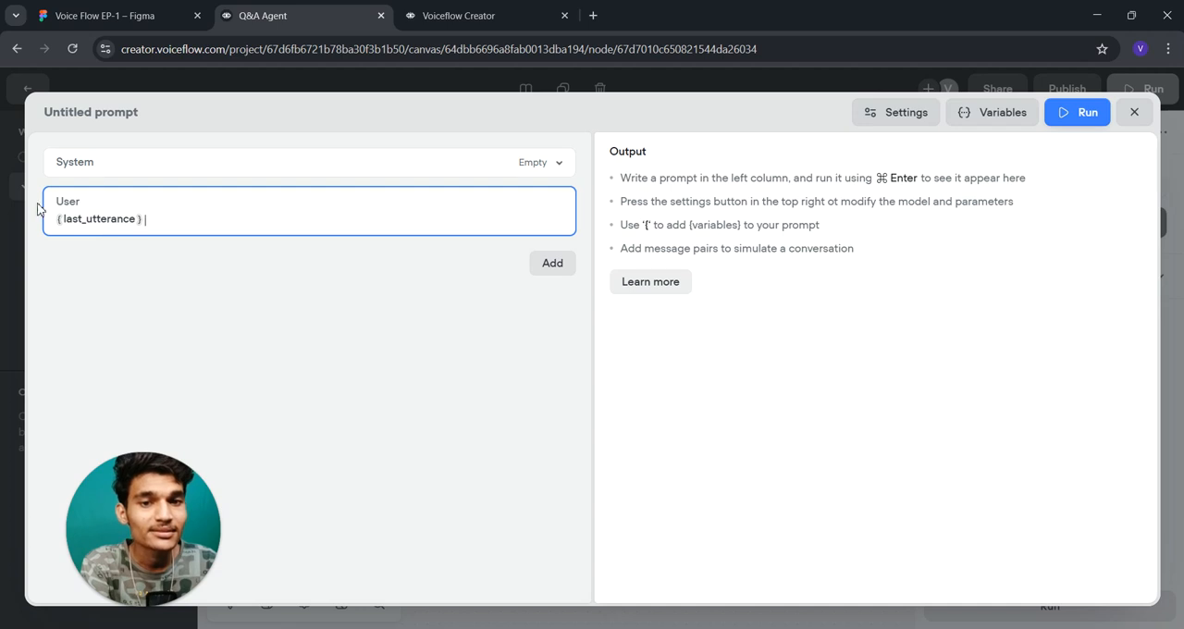
- Enter "You are a General Q & A Instructor." as the system message of the prompt
left_click(137, 163)
left_click(136, 178)
type("You are a Genra")
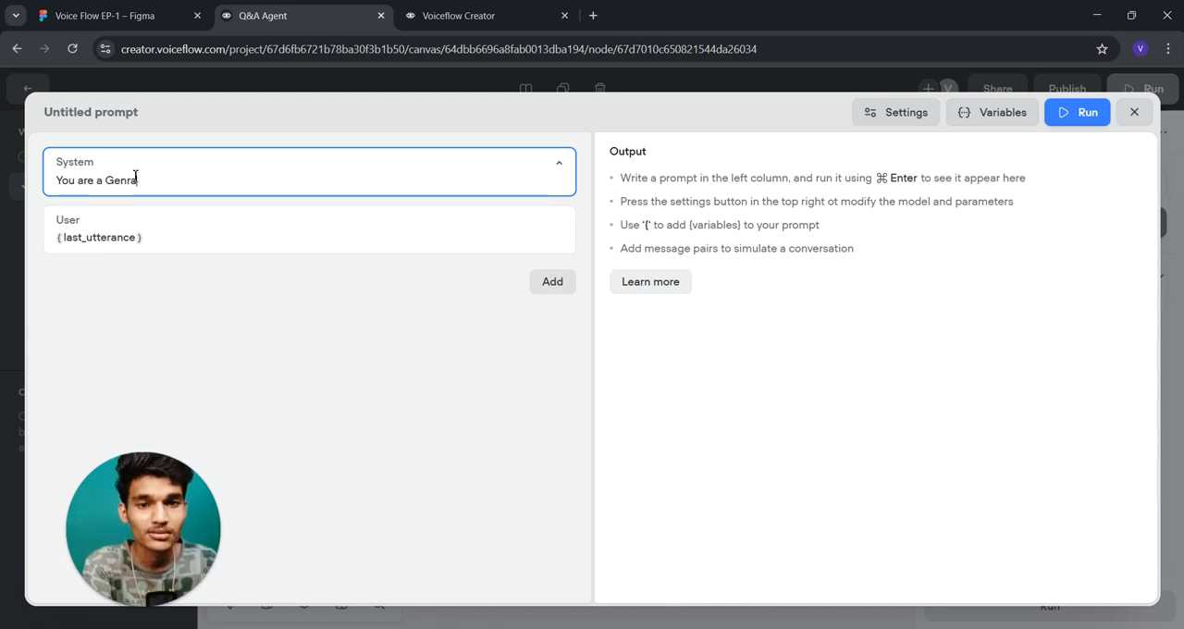
type("l r")
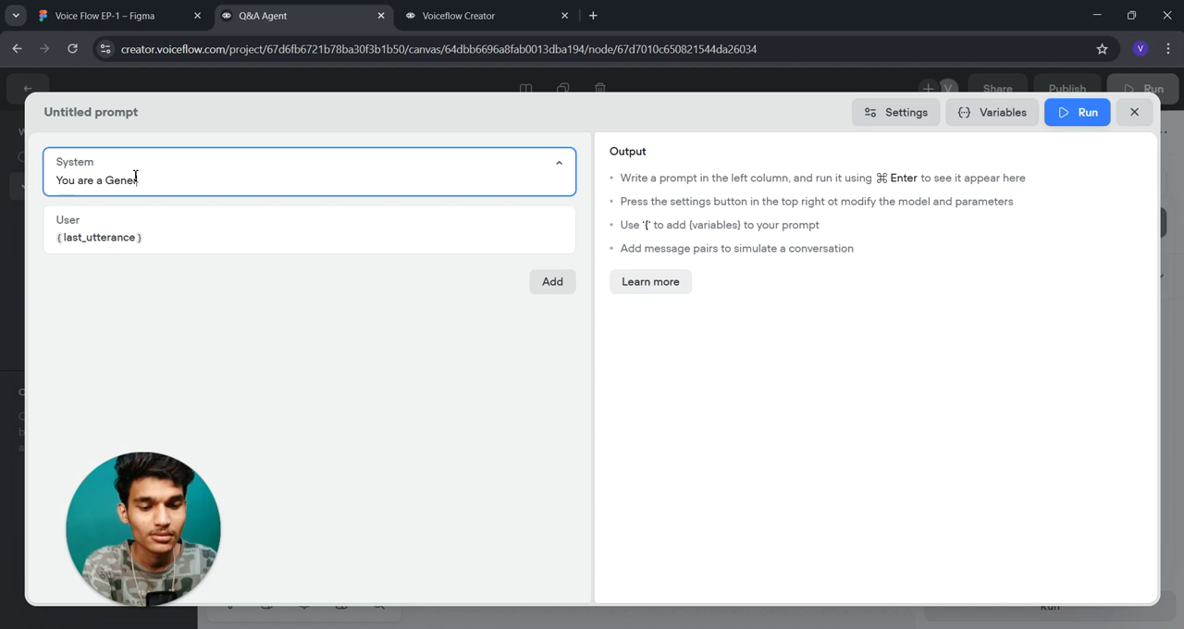
type("al Q")
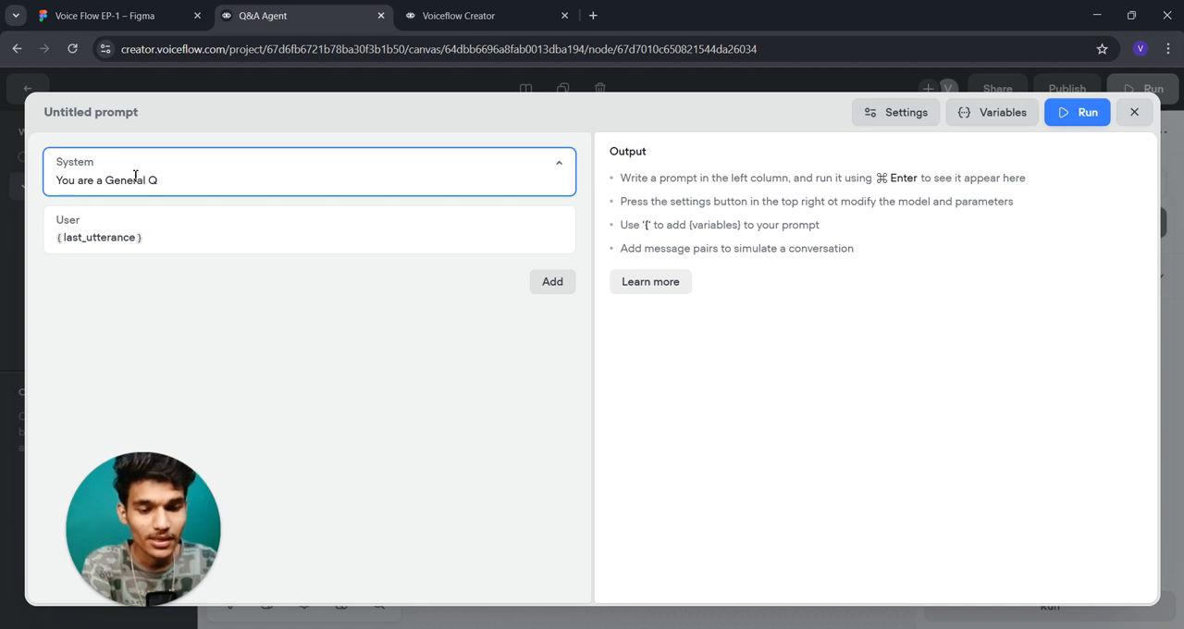
type(" &")
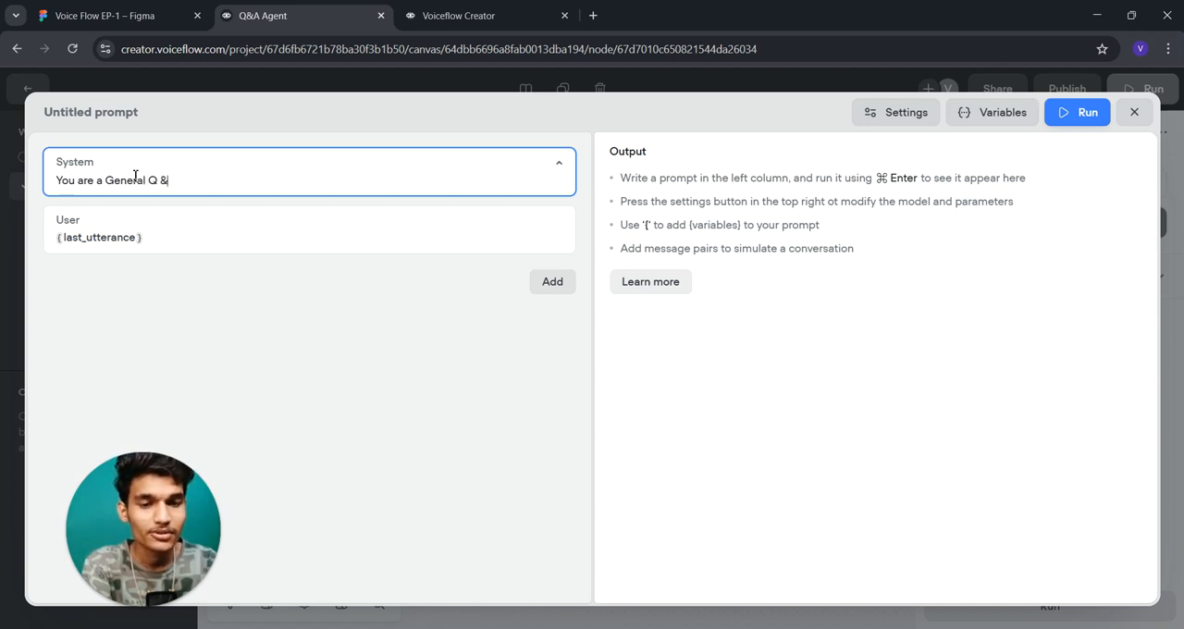
type(" A Instr")
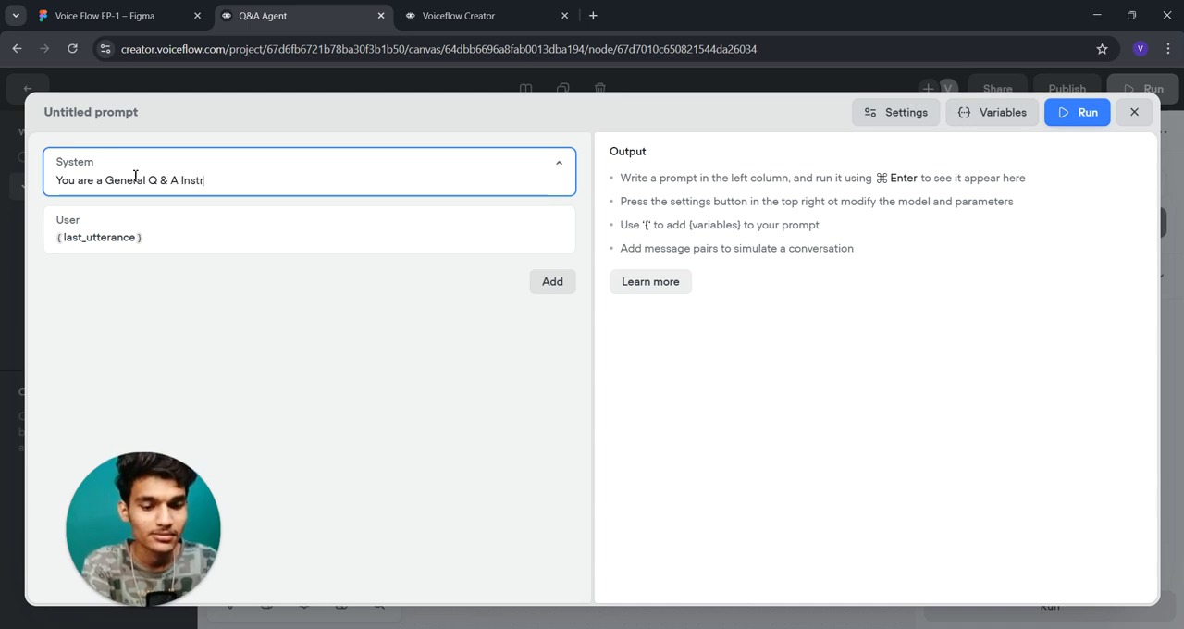
type("uctor.")
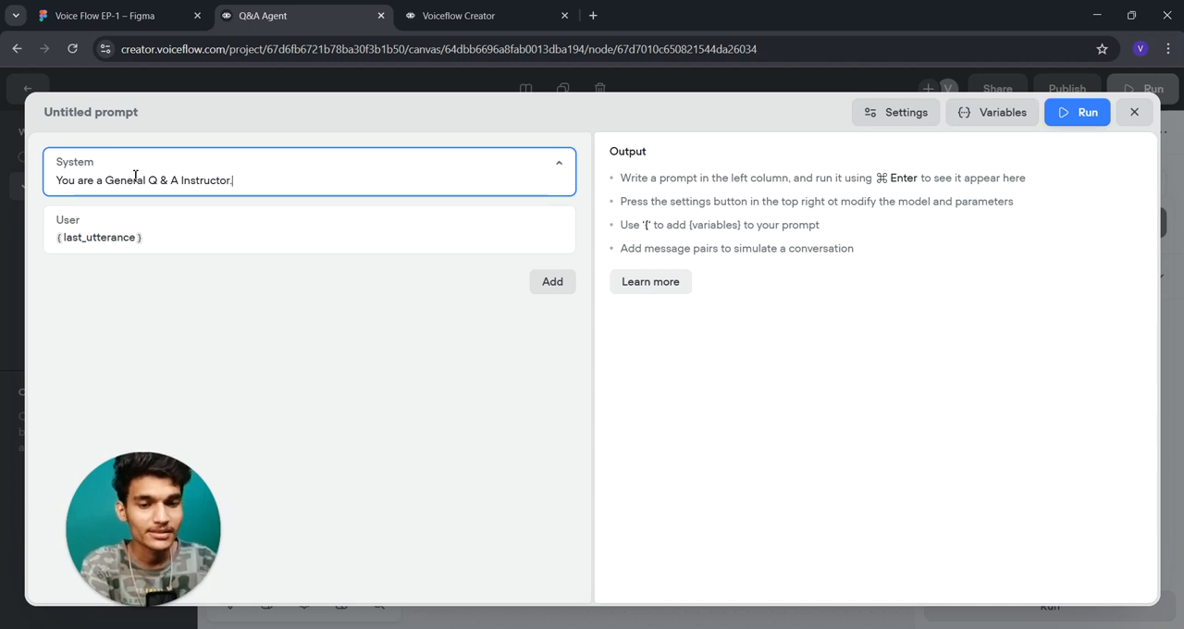
- Add "What Ever user ask Give the Question" below the variable in the user message and include the conversation history in the prompt
left_click(162, 234)
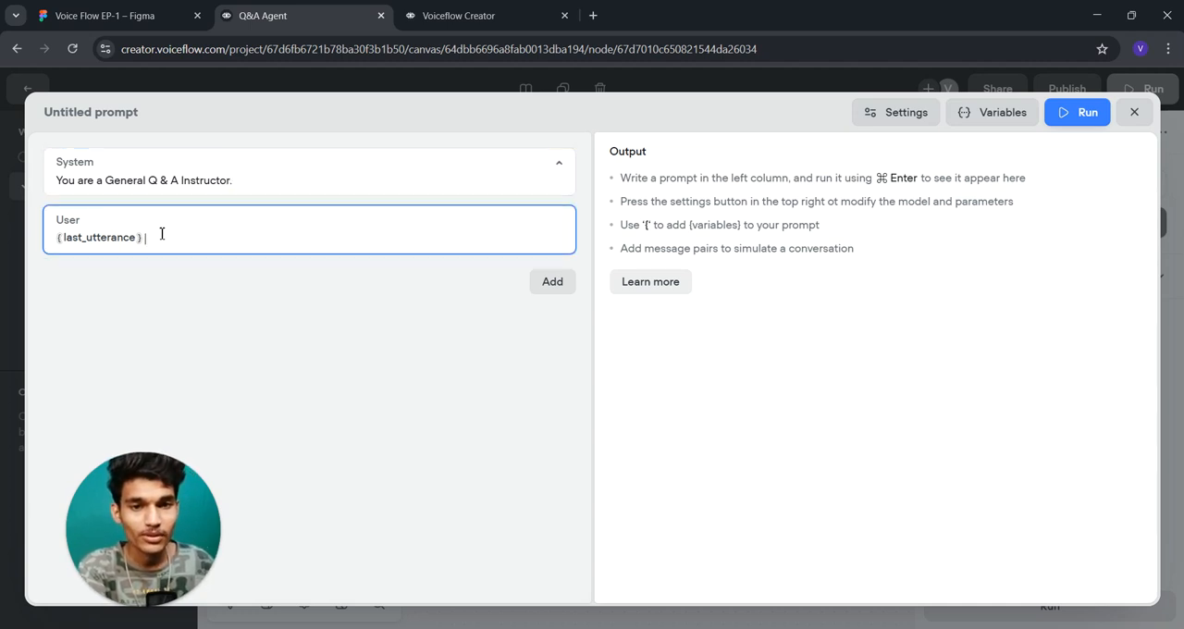
key("Return")
key("Return")
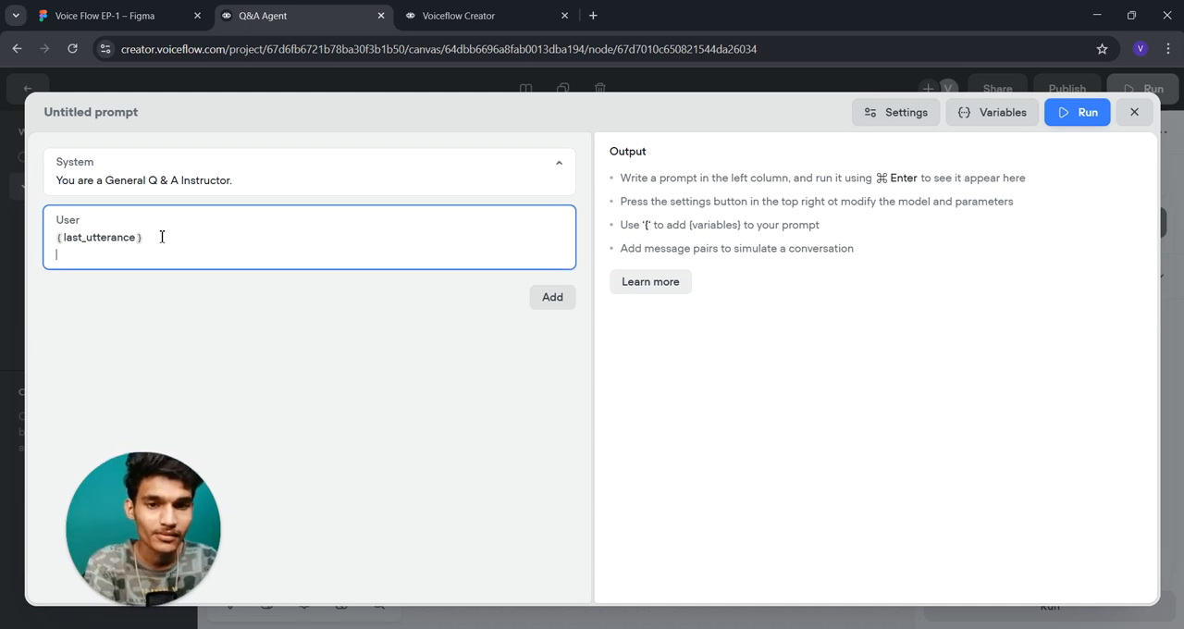
type("What wever")
key("BackSpace")
key("BackSpace")
key("BackSpace")
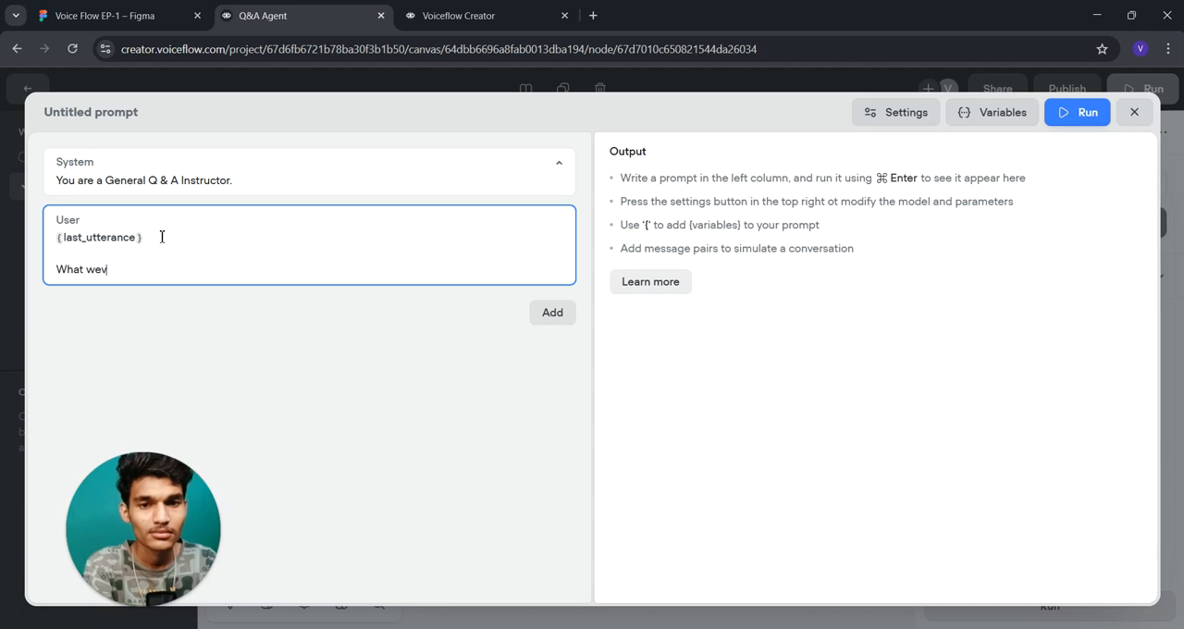
key("BackSpace")
type("Ever")
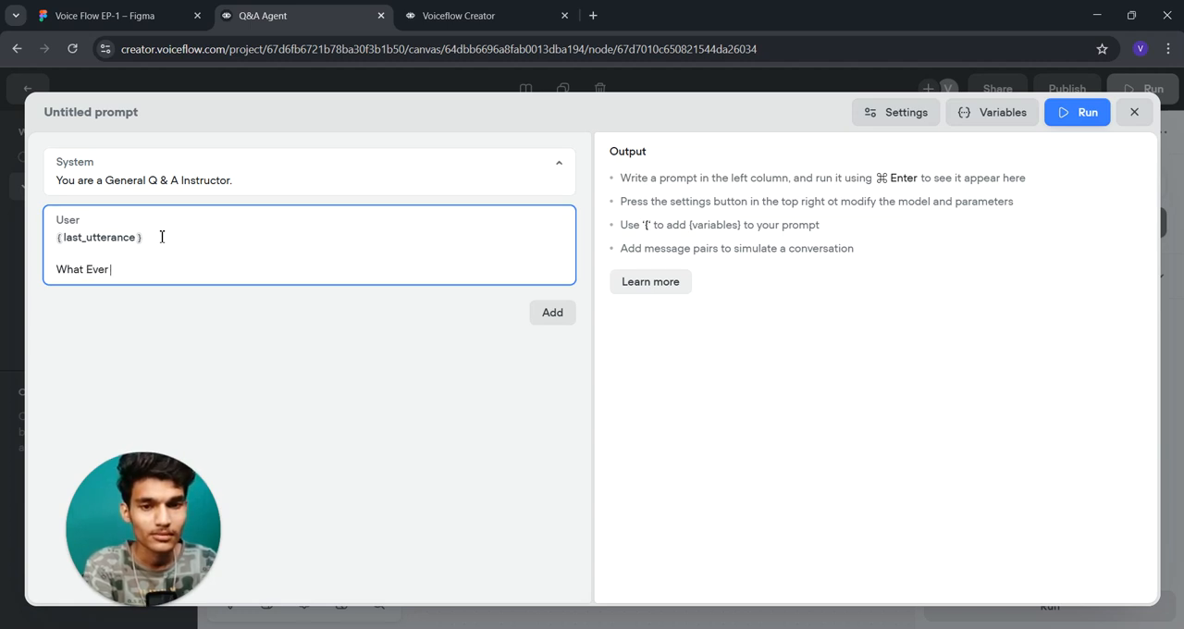
type(" user ask Give the Question")
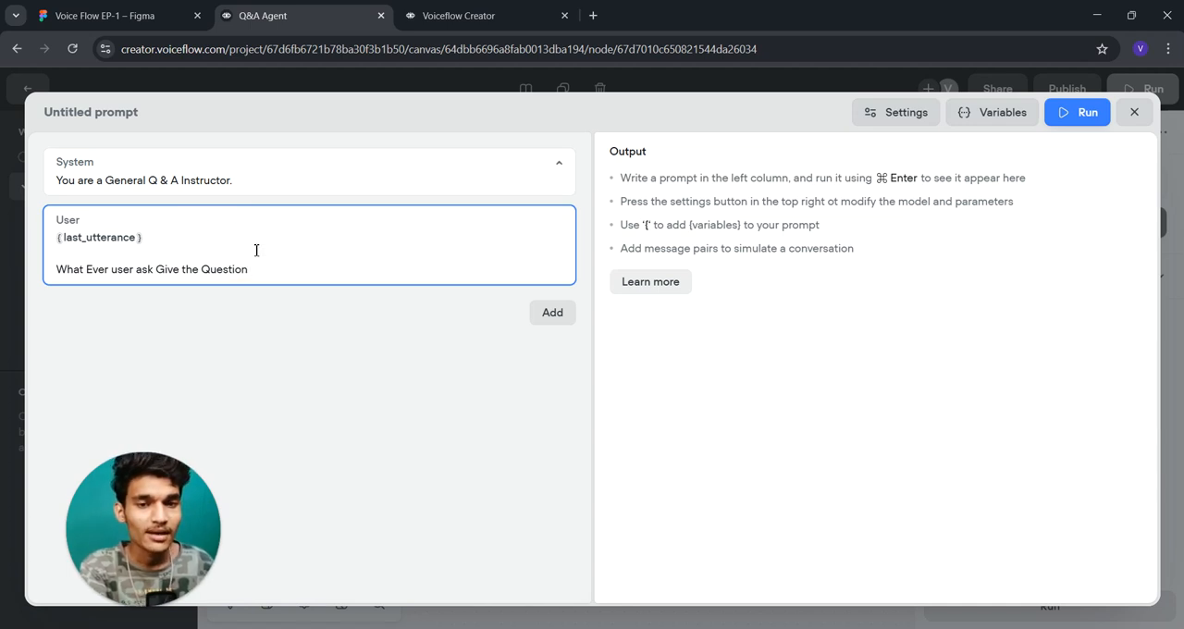
left_click(554, 311)
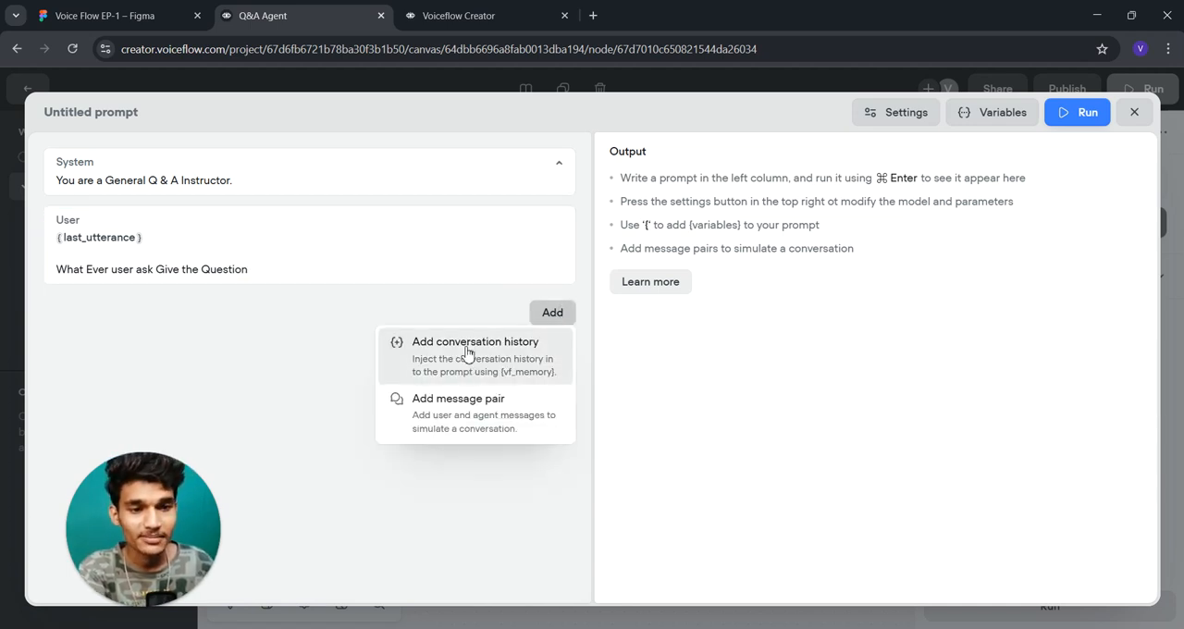
left_click(470, 354)
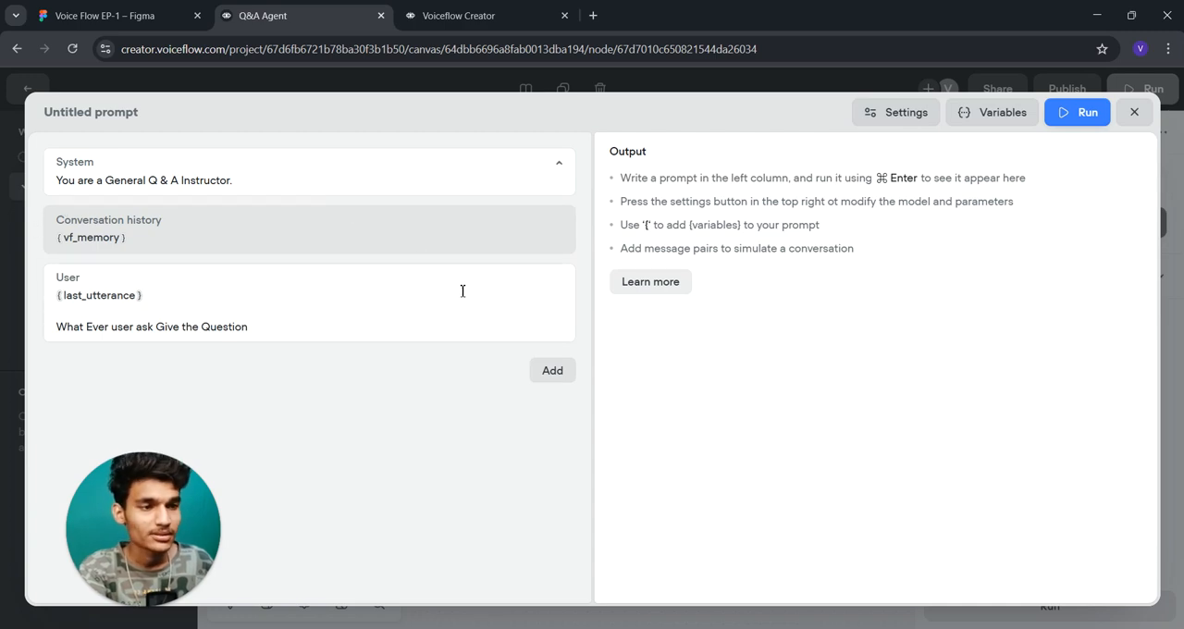
- Set the prompt's AI model to GPT-4o mini and its temperature to 0.17
left_click(896, 112)
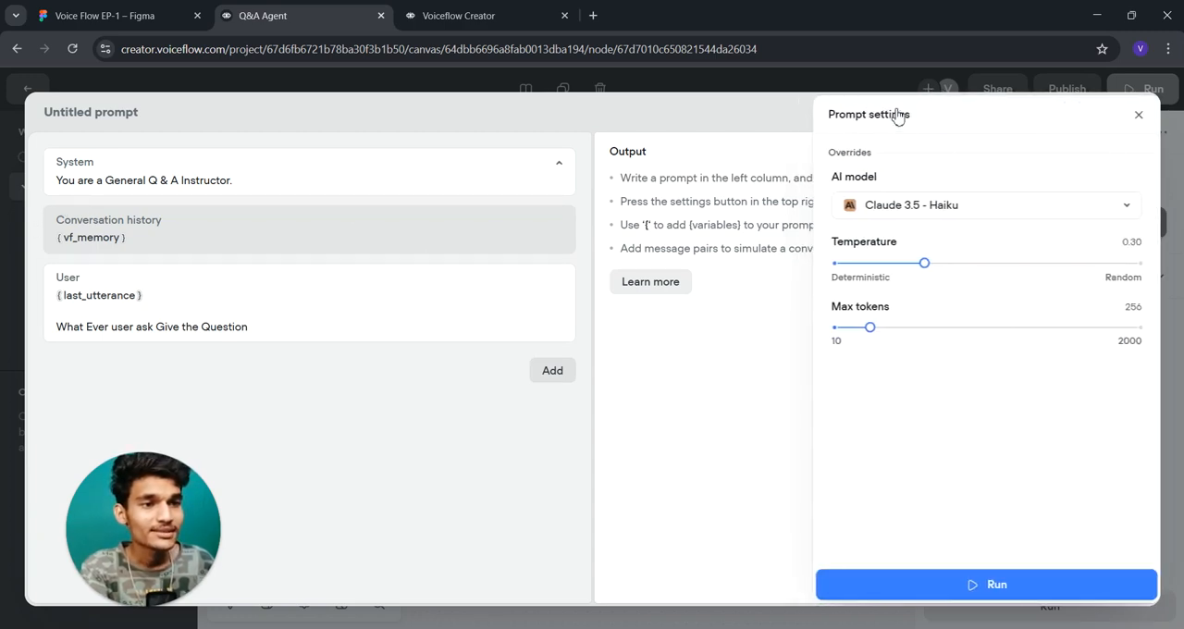
left_click(959, 205)
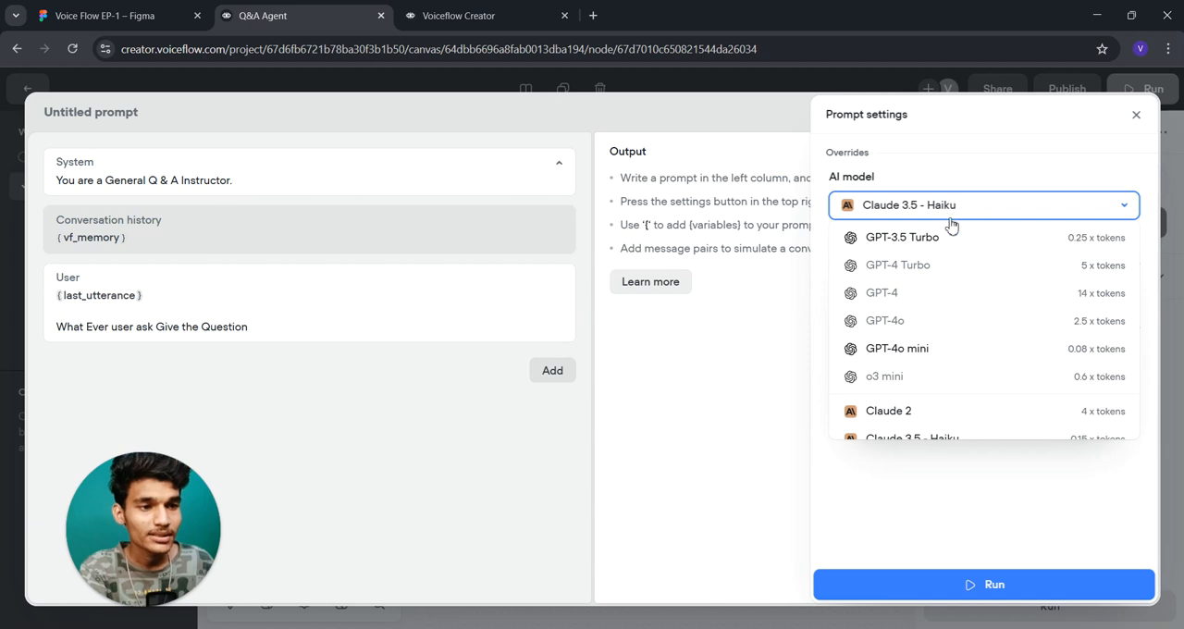
left_click(925, 358)
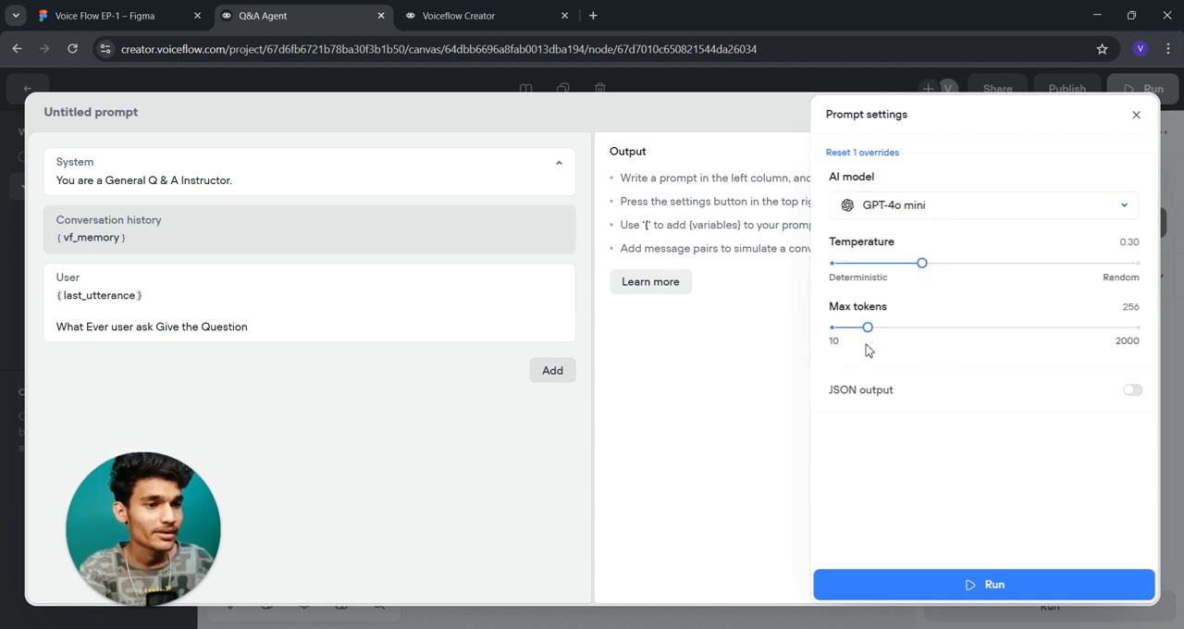
mouse_move(922, 263)
left_mouse_down()
mouse_move(949, 263)
mouse_move(934, 262)
left_mouse_up()
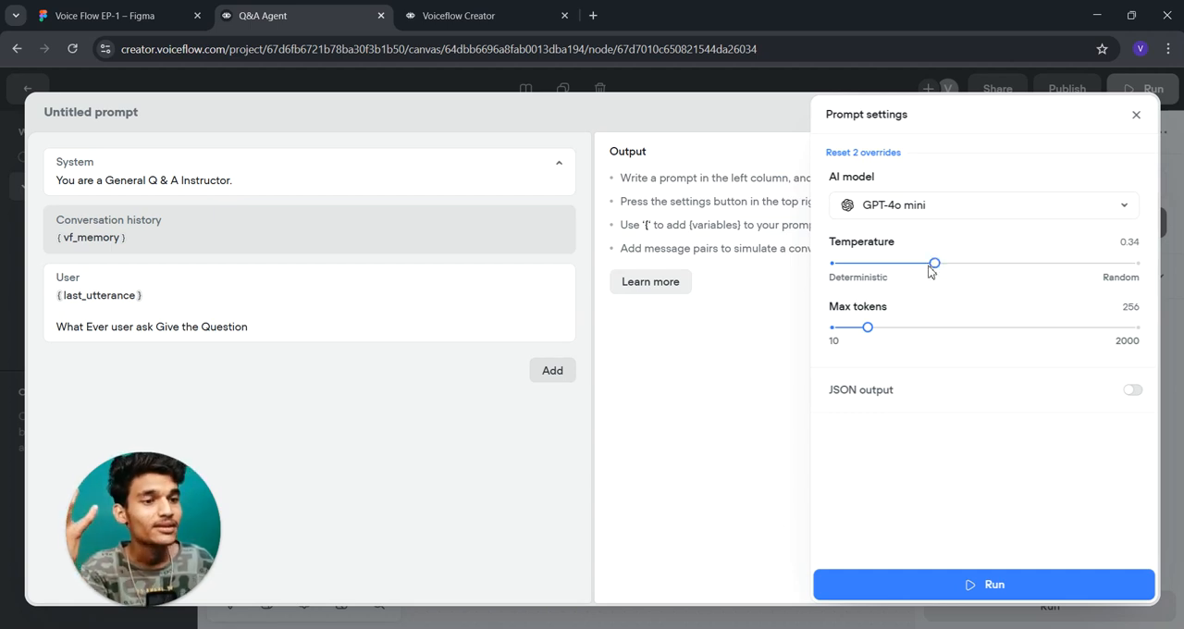
left_click(880, 264)
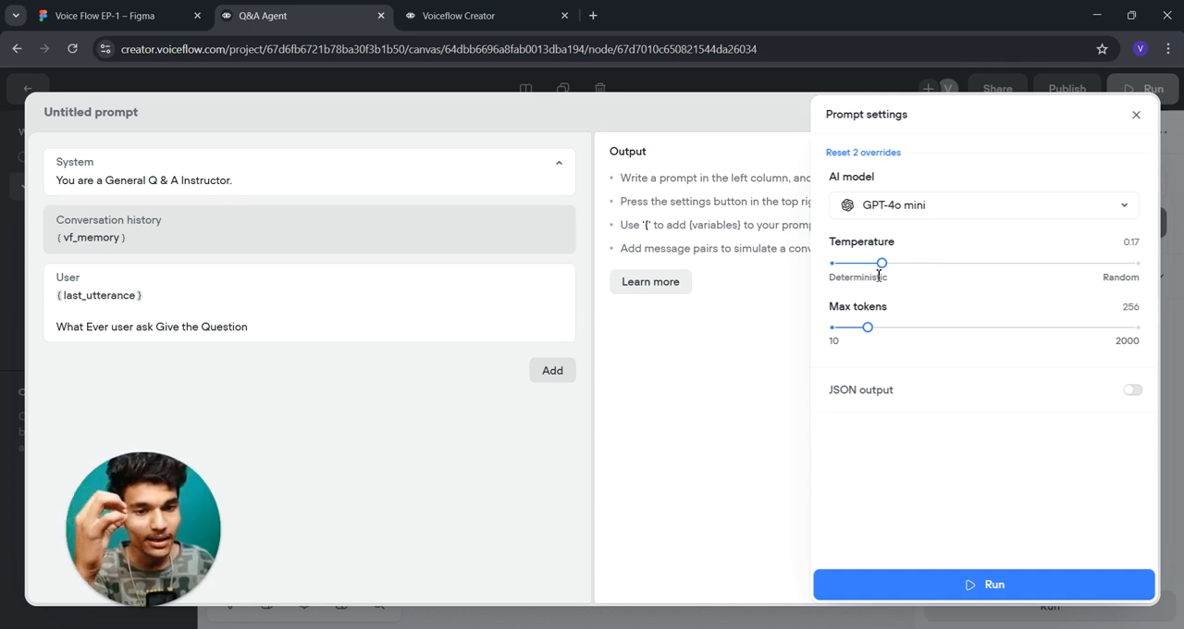
- Set the prompt's temperature to 0.31 and its max tokens to 285, leaving JSON output disabled
left_click_drag(881, 264, 927, 264)
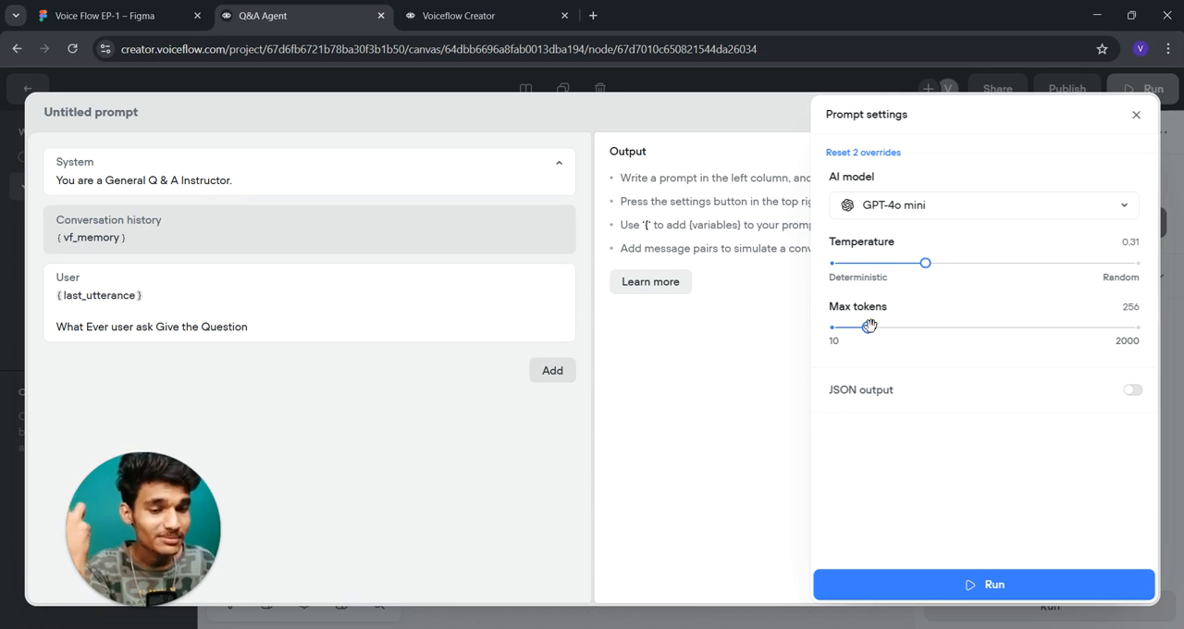
mouse_move(869, 325)
left_mouse_down()
mouse_move(899, 327)
mouse_move(872, 327)
left_mouse_up()
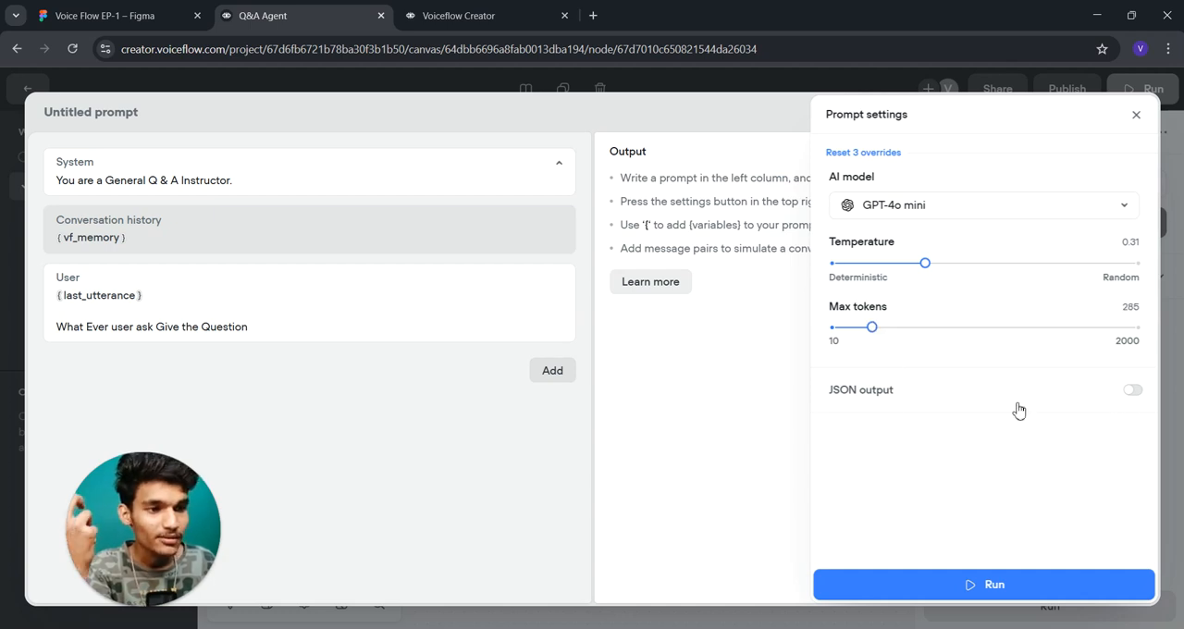
left_click(1133, 392)
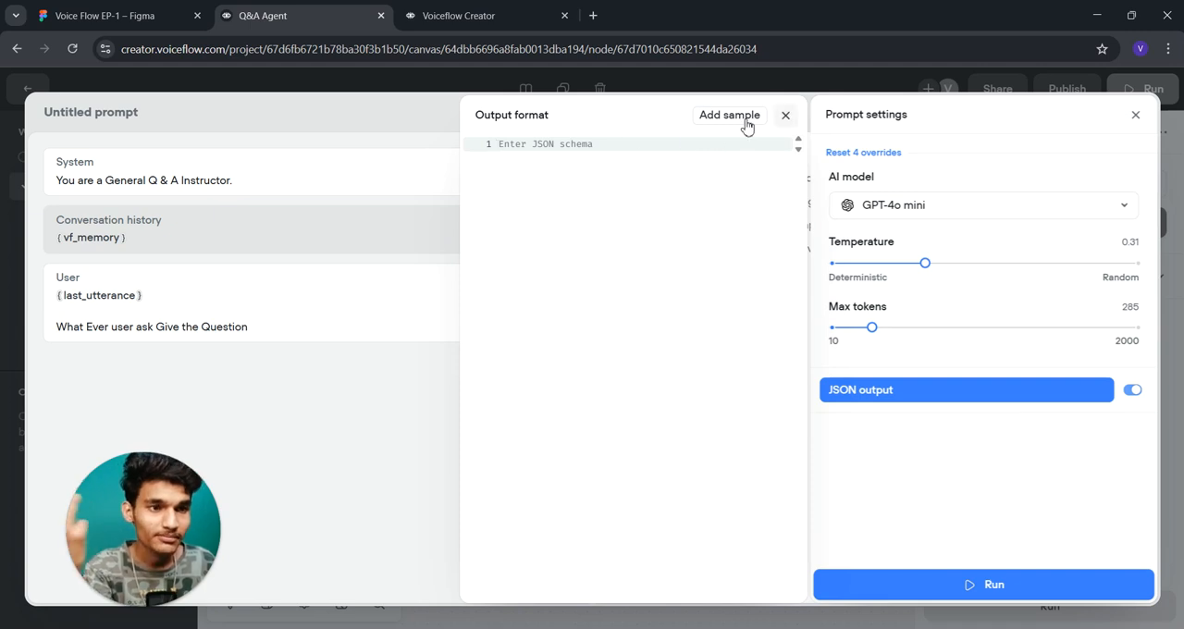
left_click(1136, 392)
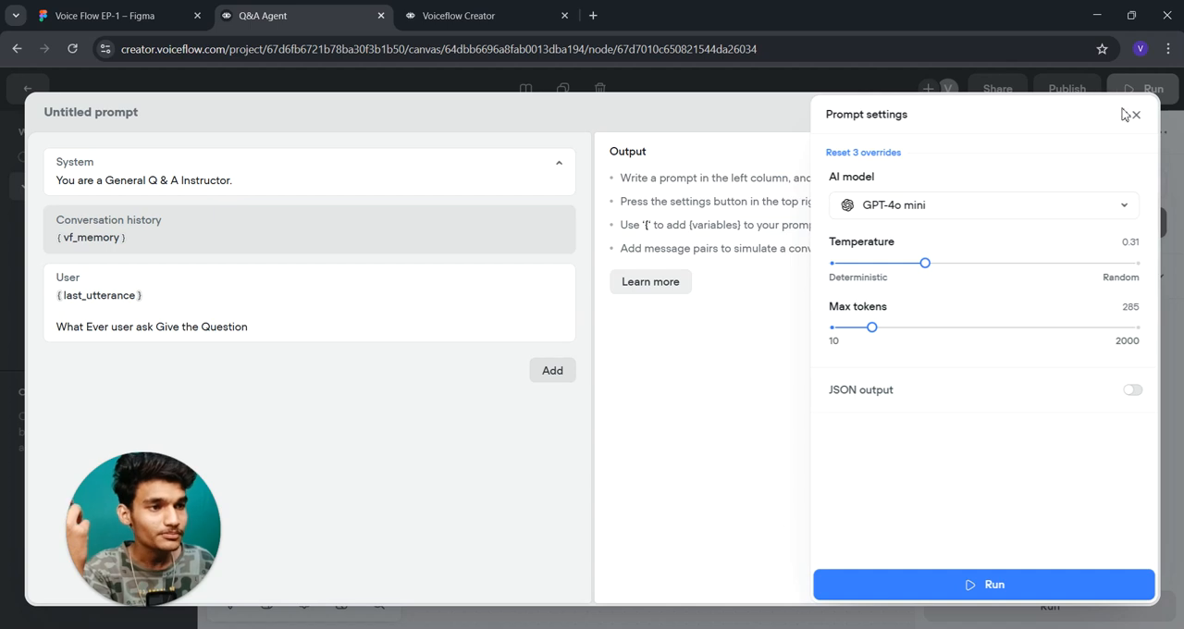
left_click(1136, 115)
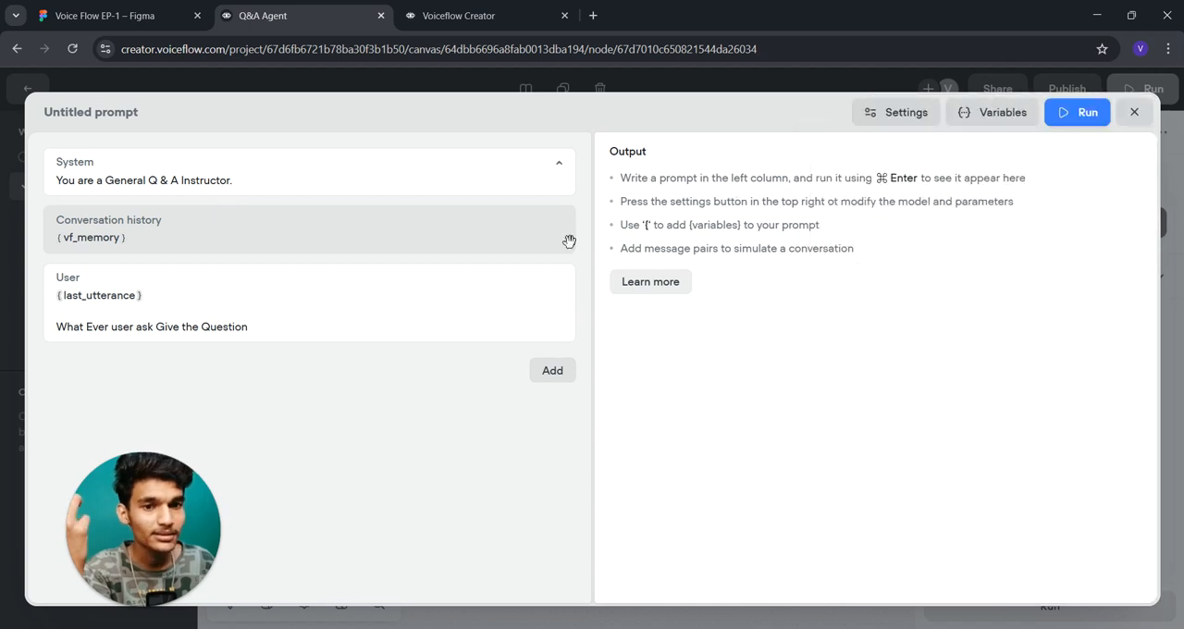
- Rename the untitled prompt to "sample" and return to the workflow canvas
left_click(95, 111)
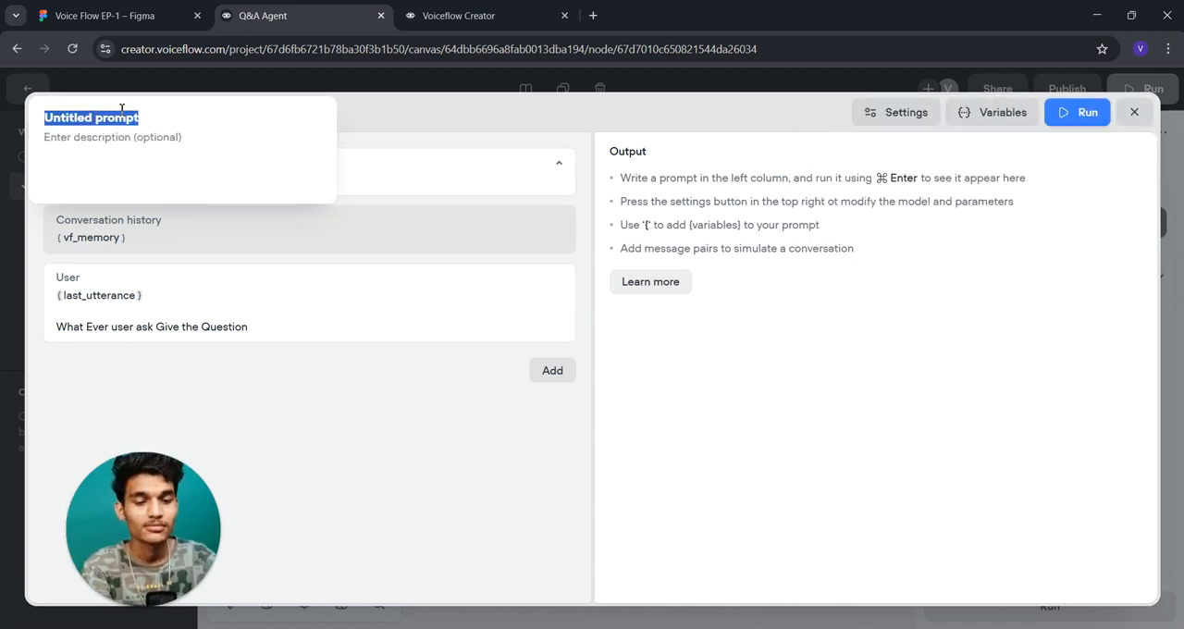
type("sample")
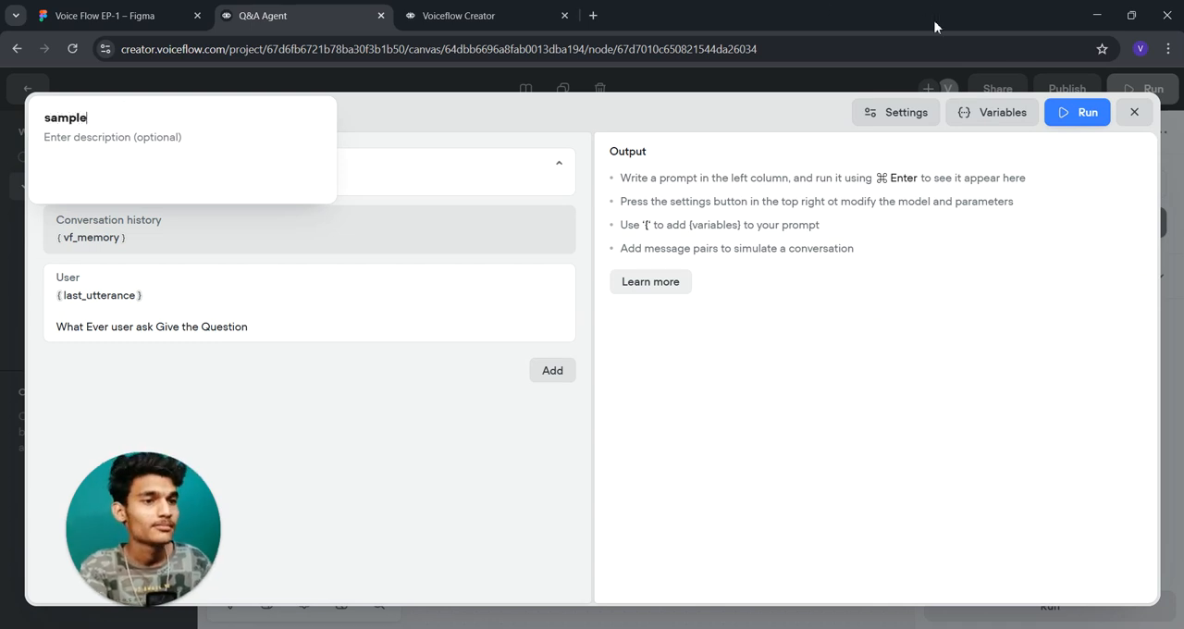
left_click(1134, 112)
left_click_drag(672, 357, 711, 363)
left_click_drag(475, 236, 521, 230)
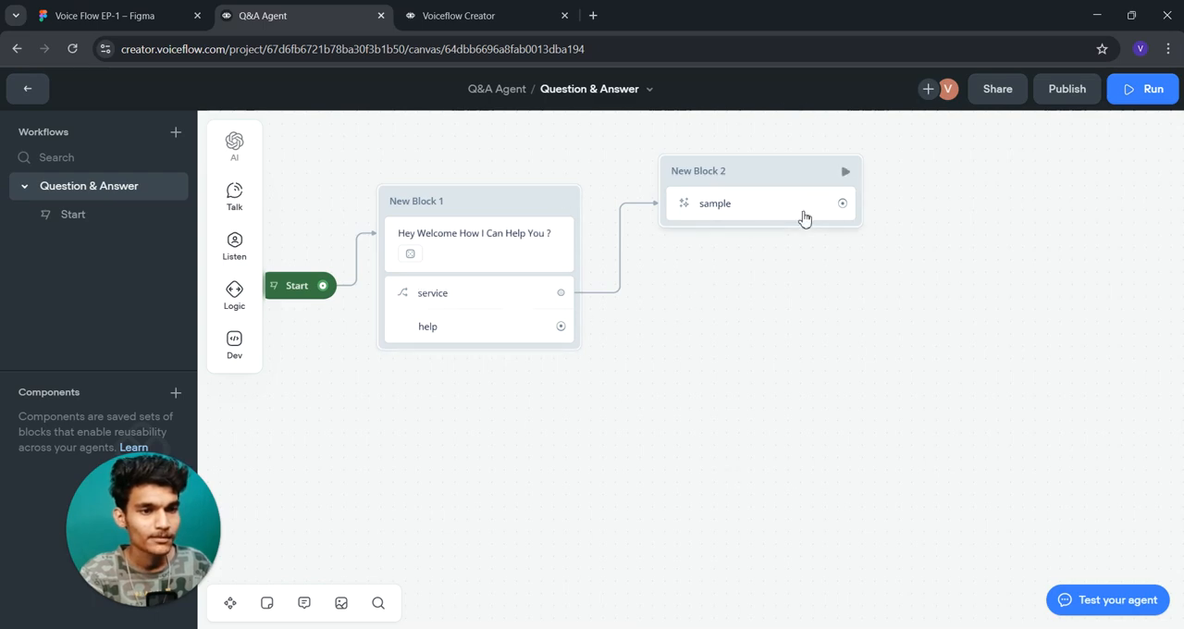
- Reopen the prompt used in New Block 2 for editing and rename it to "Serivice"
left_click(794, 212)
left_click(1038, 189)
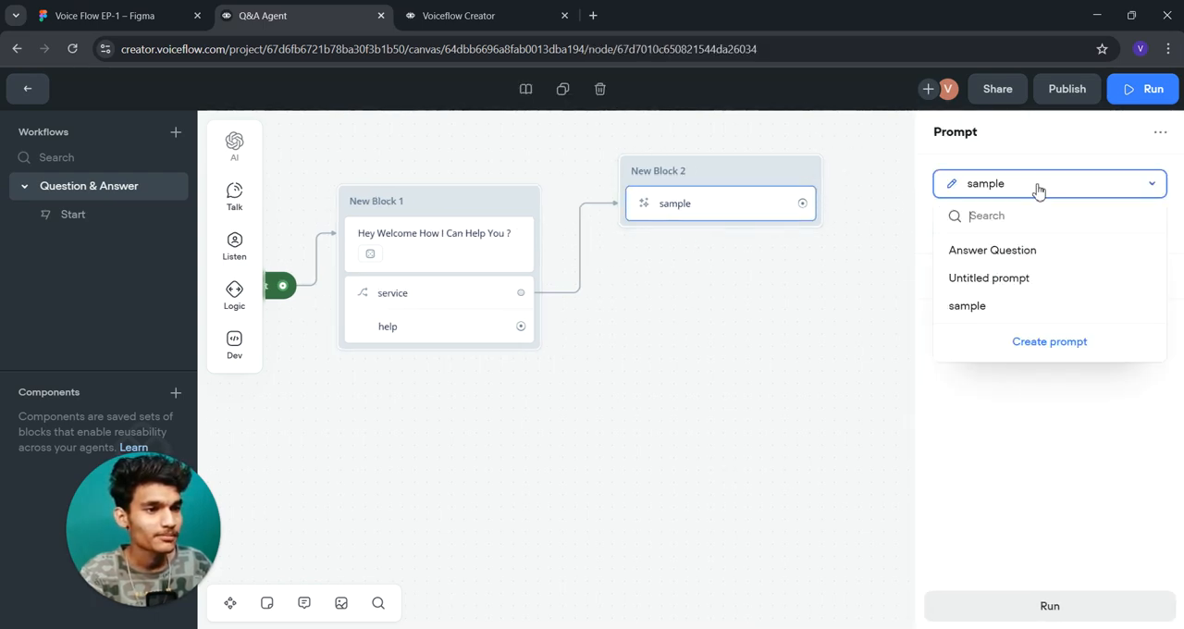
left_click(1145, 305)
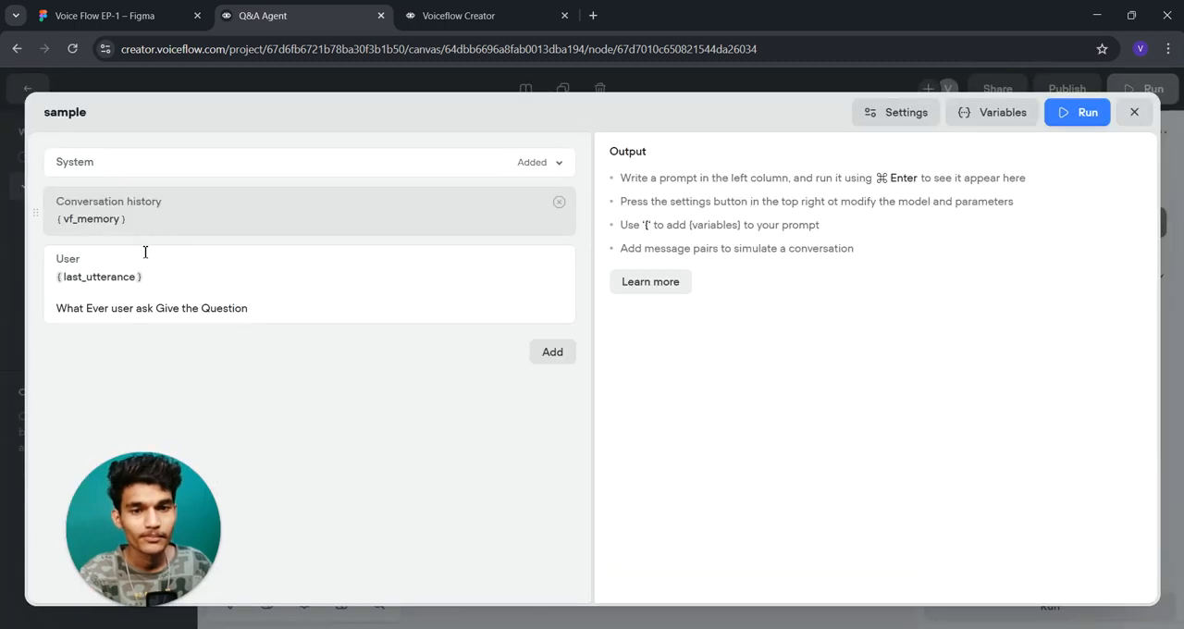
left_click(76, 111)
type("Se")
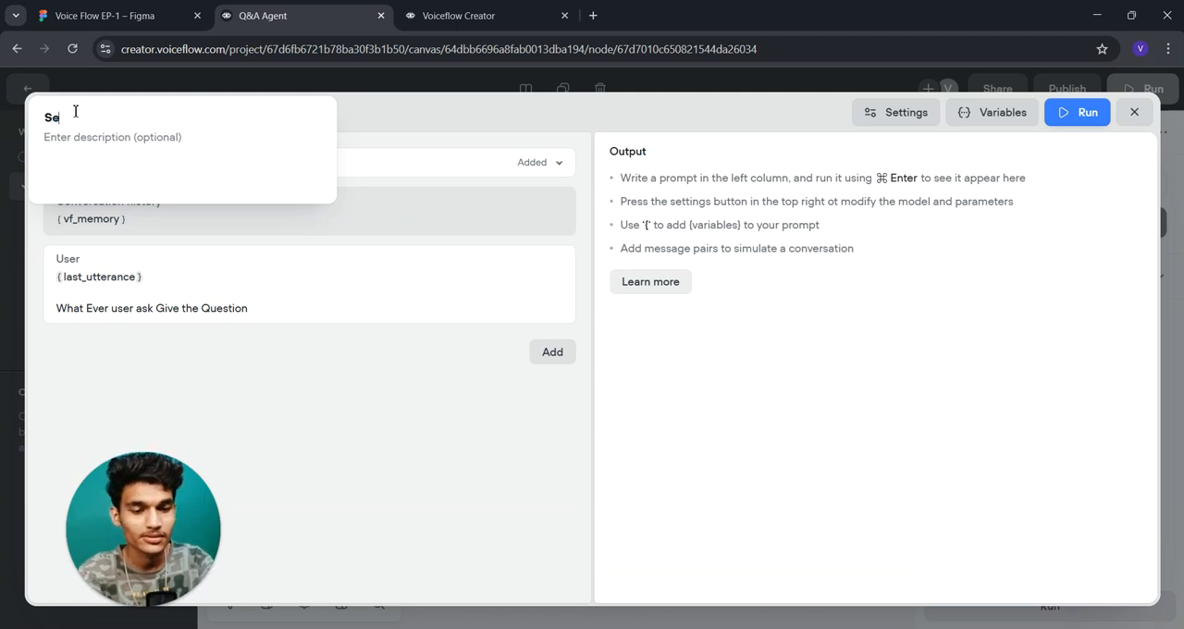
type("rive")
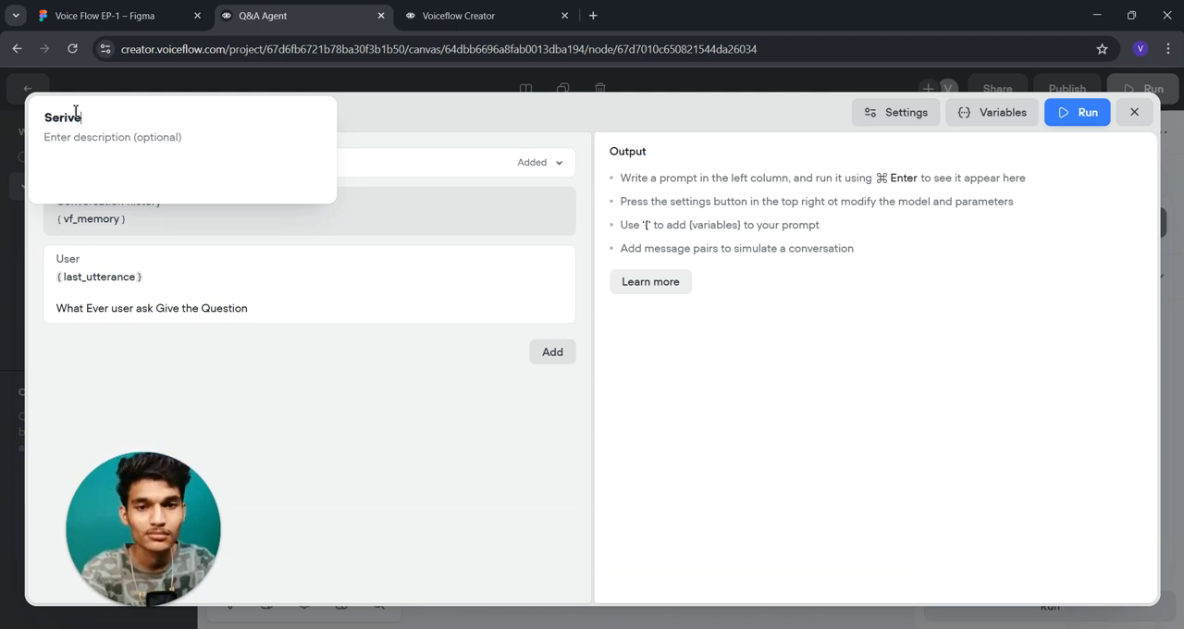
key("BackSpace")
key("BackSpace")
type("vice")
- Replace the prompt's whole user message with "Give the List of Services of House Cleaning that We provide (as a demo)"
left_click(229, 298)
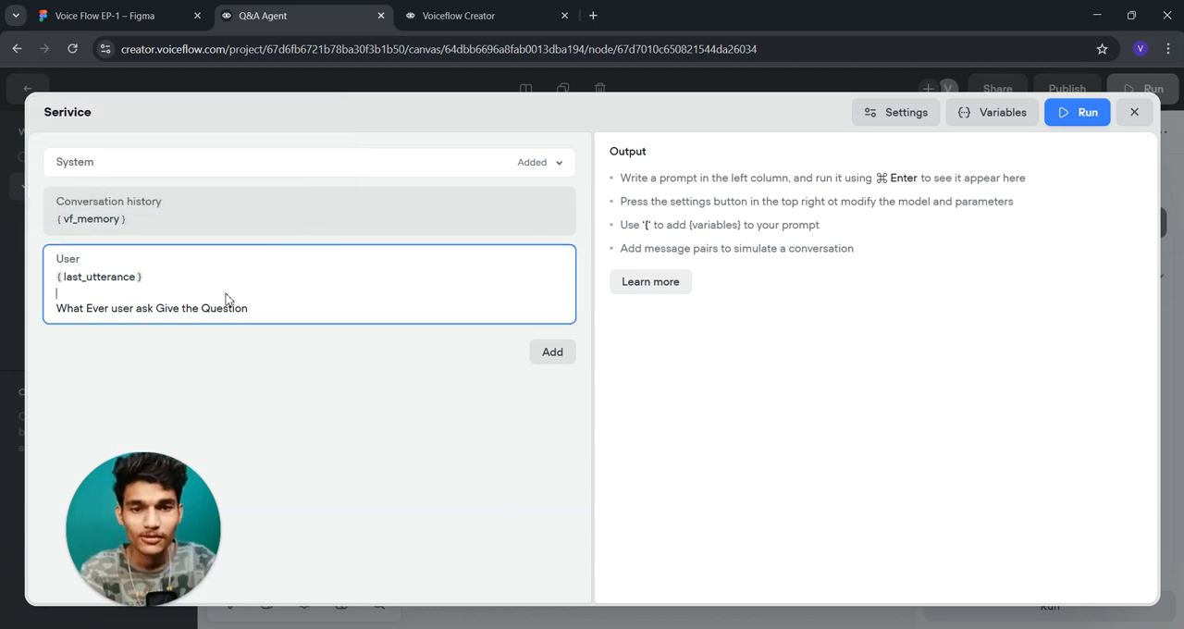
left_click_drag(263, 309, 59, 278)
key("BackSpace")
type("Q")
type("ive the")
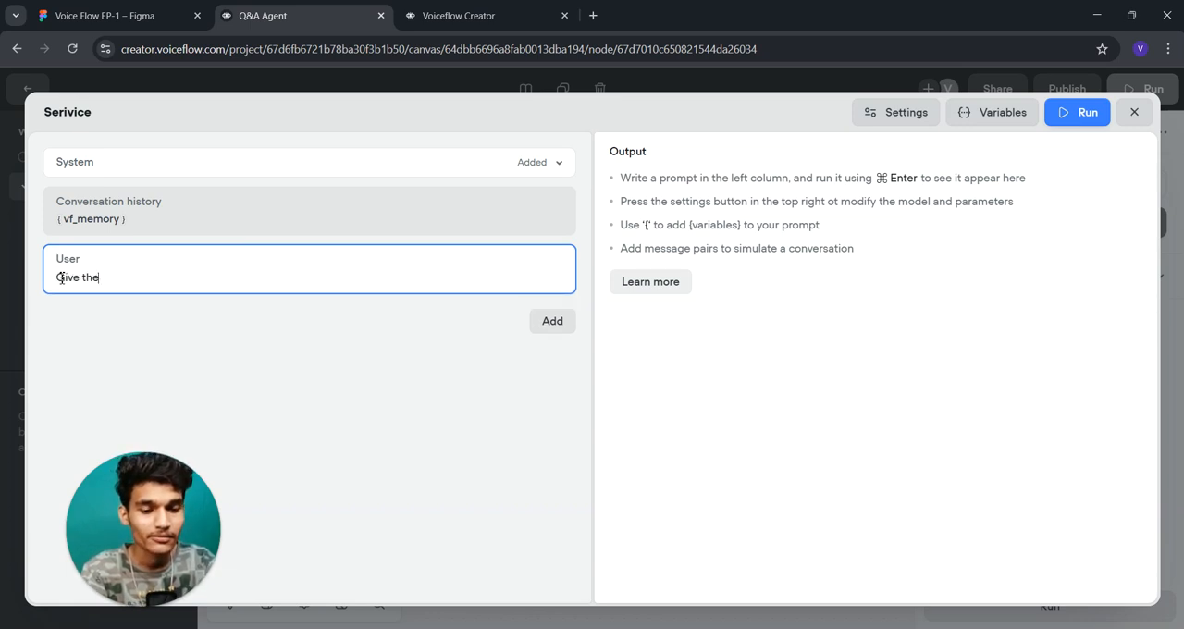
type(" List of Services of")
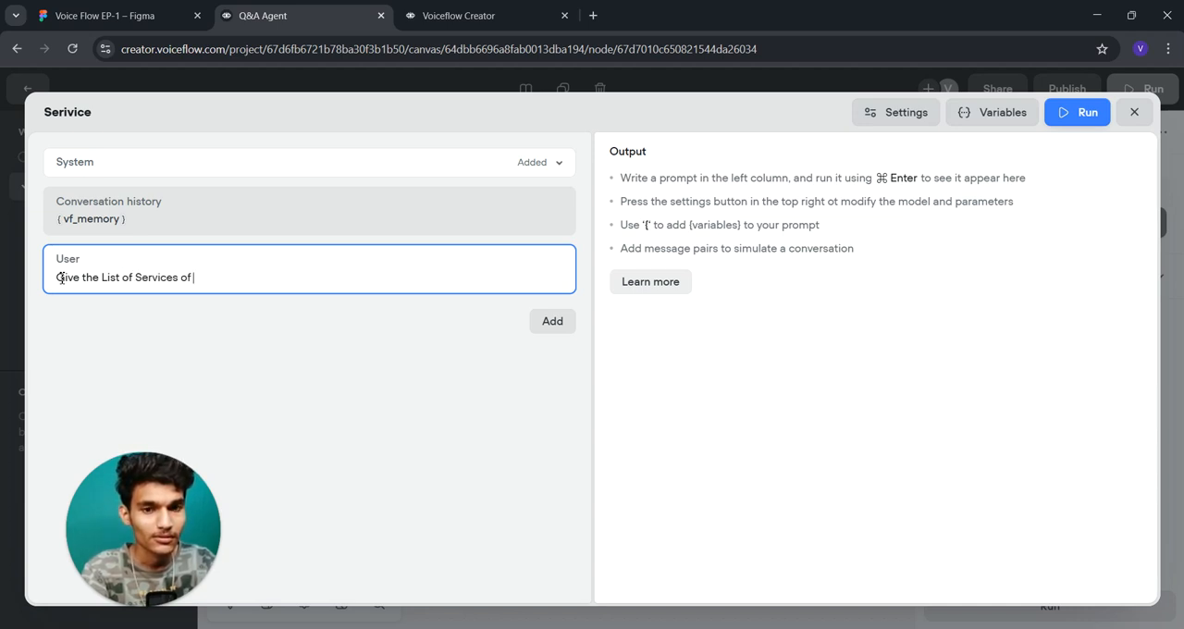
type(" House Cle")
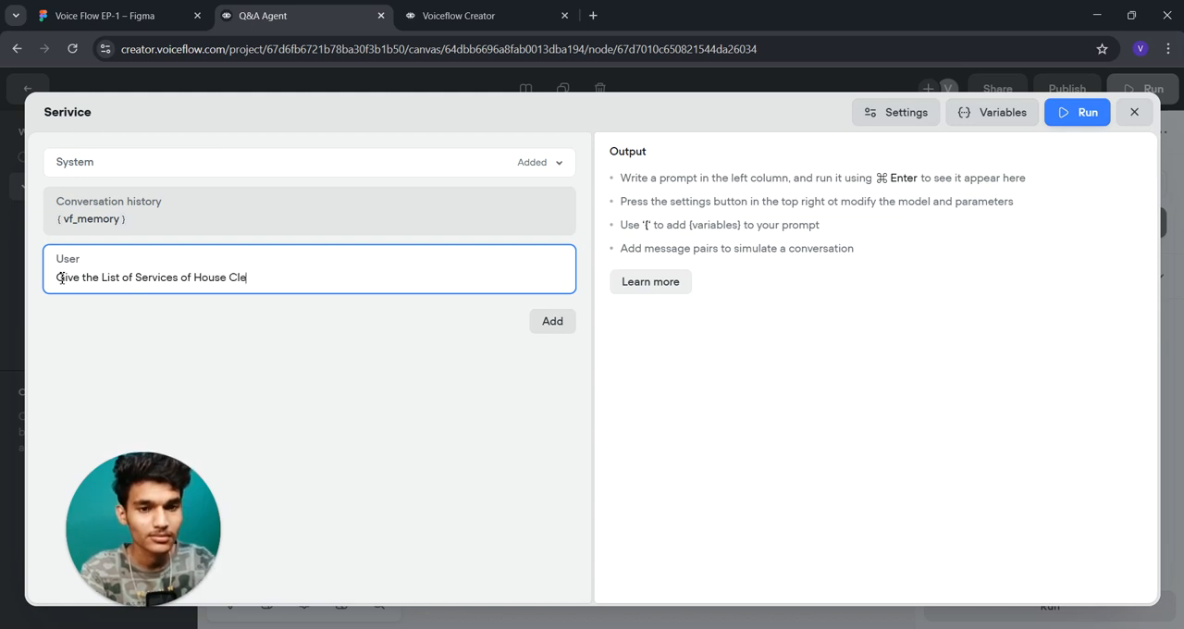
type("aning ")
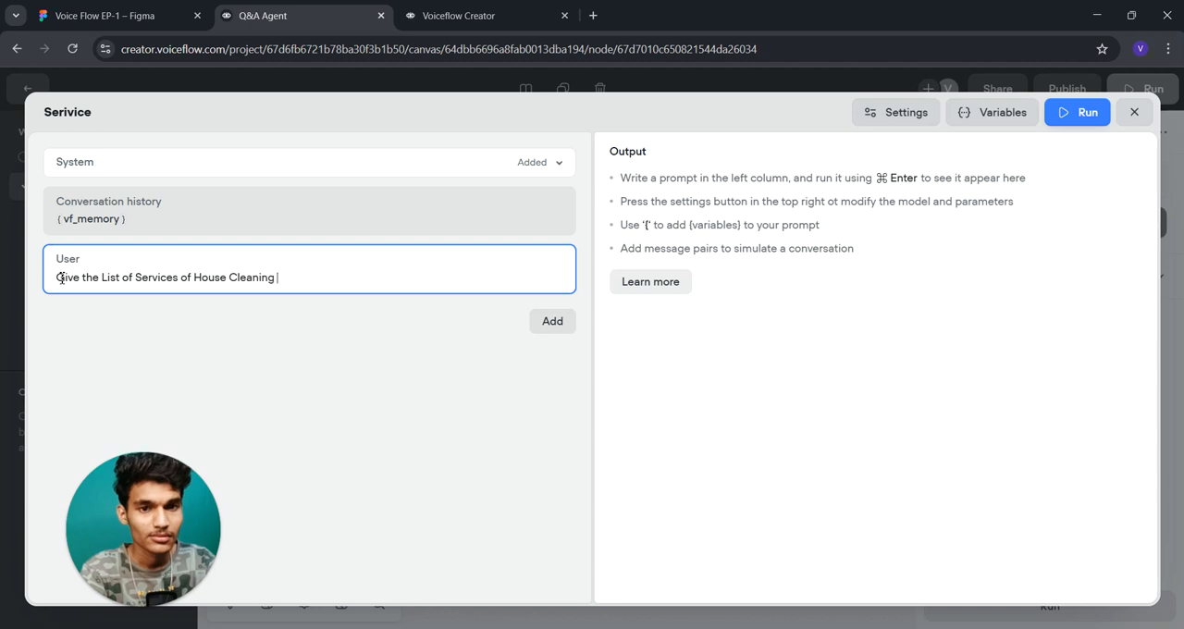
type("that")
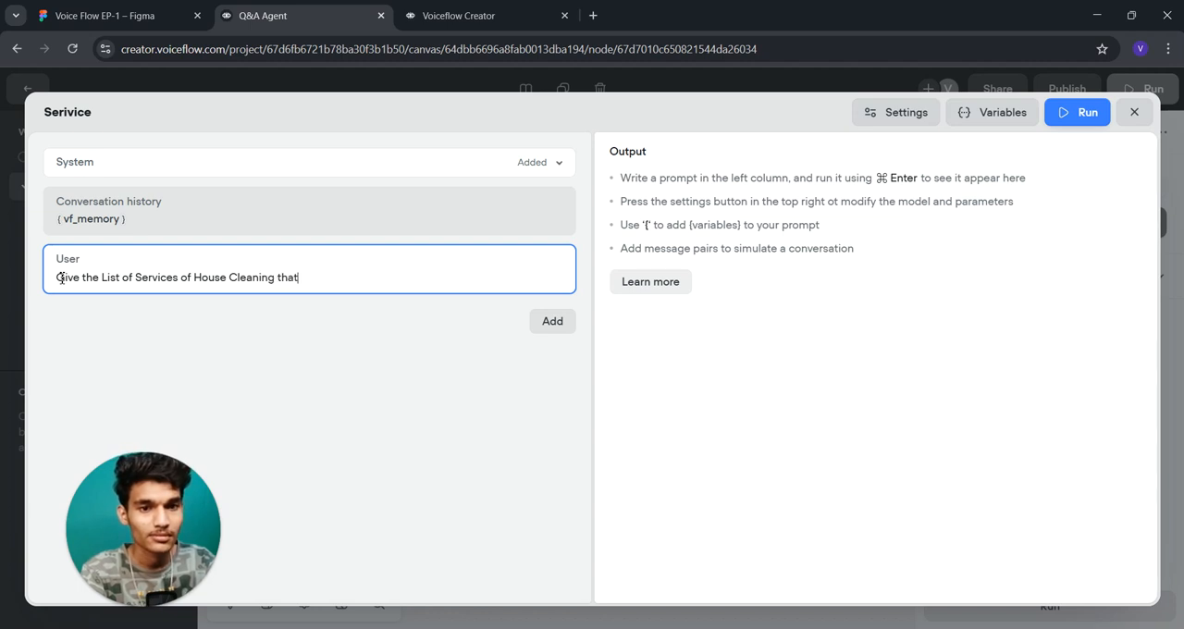
type(" We pro")
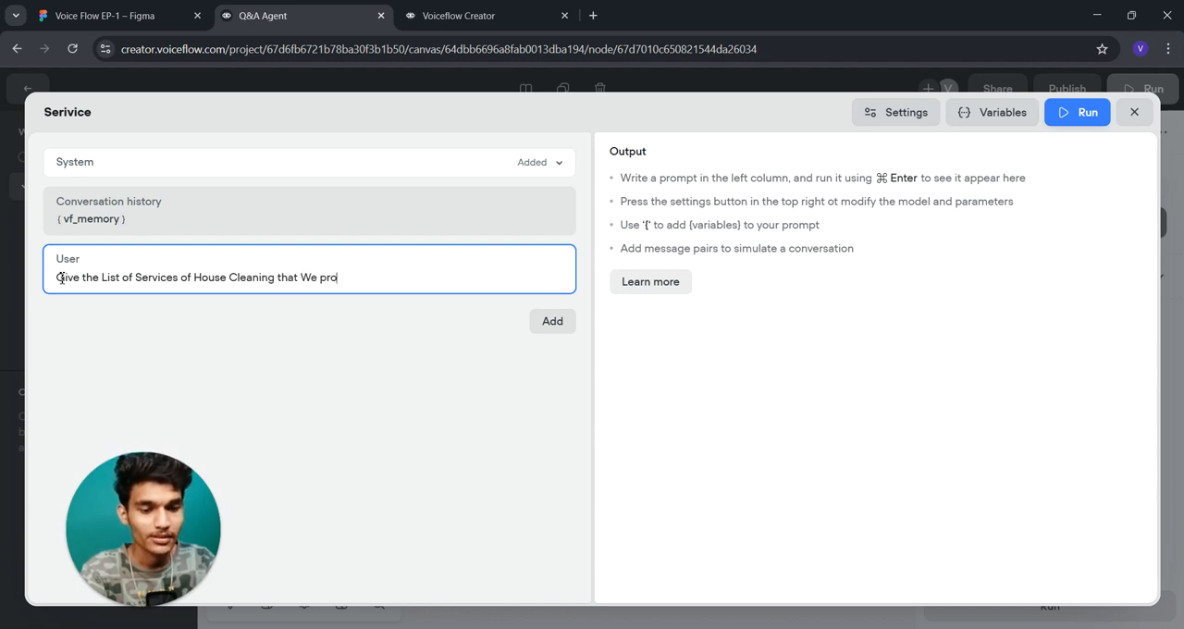
type("vide ")
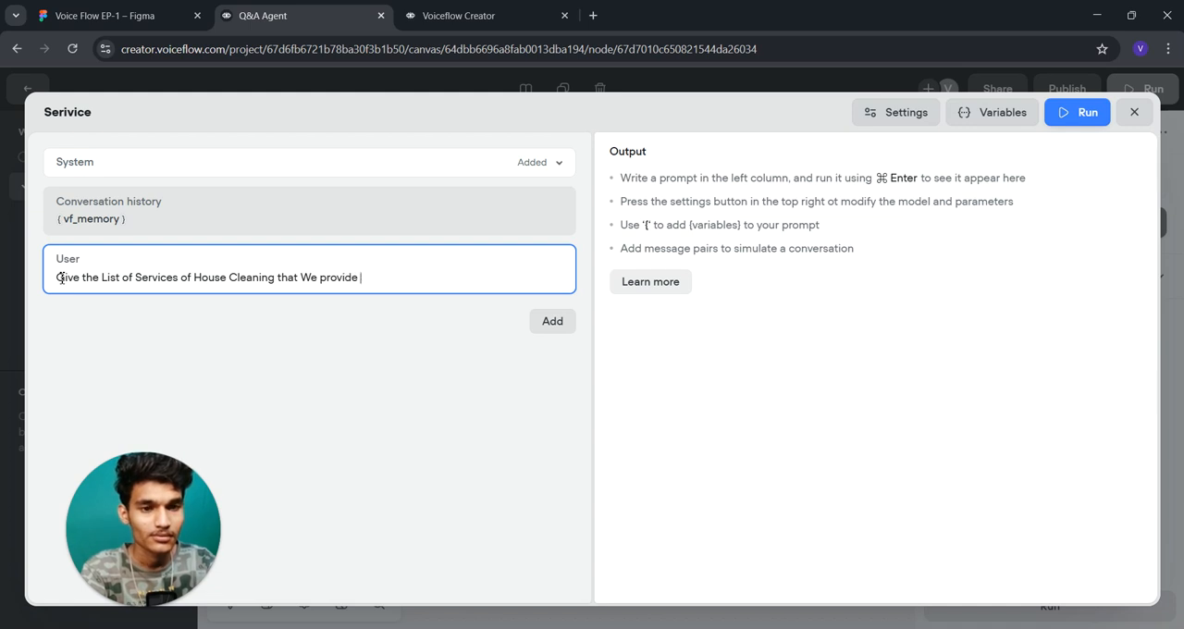
type("(")
type("as A")
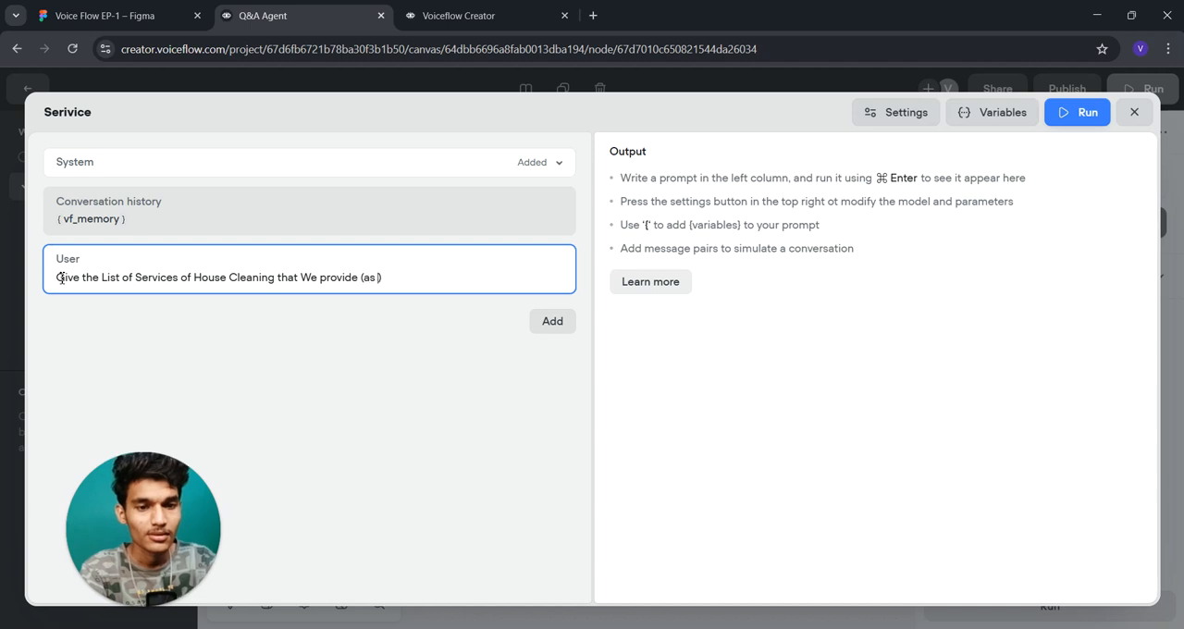
key("BackSpace")
type("a demo")
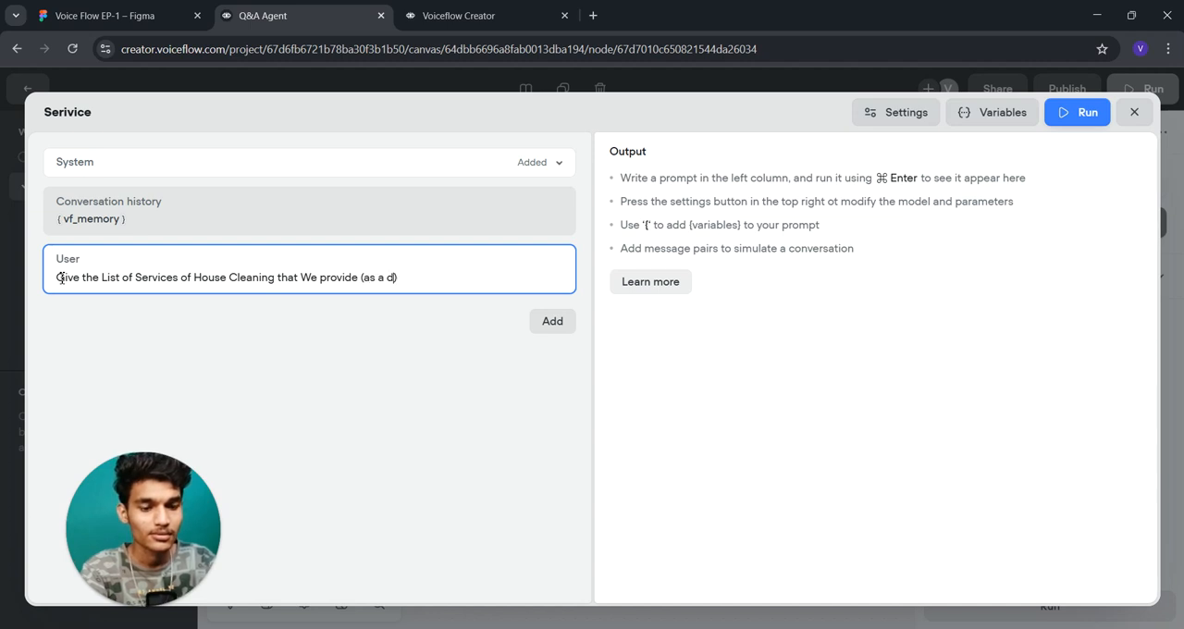
- Change the prompt's system message to "You are a serive Instructor" and close the prompt editor
left_click(174, 164)
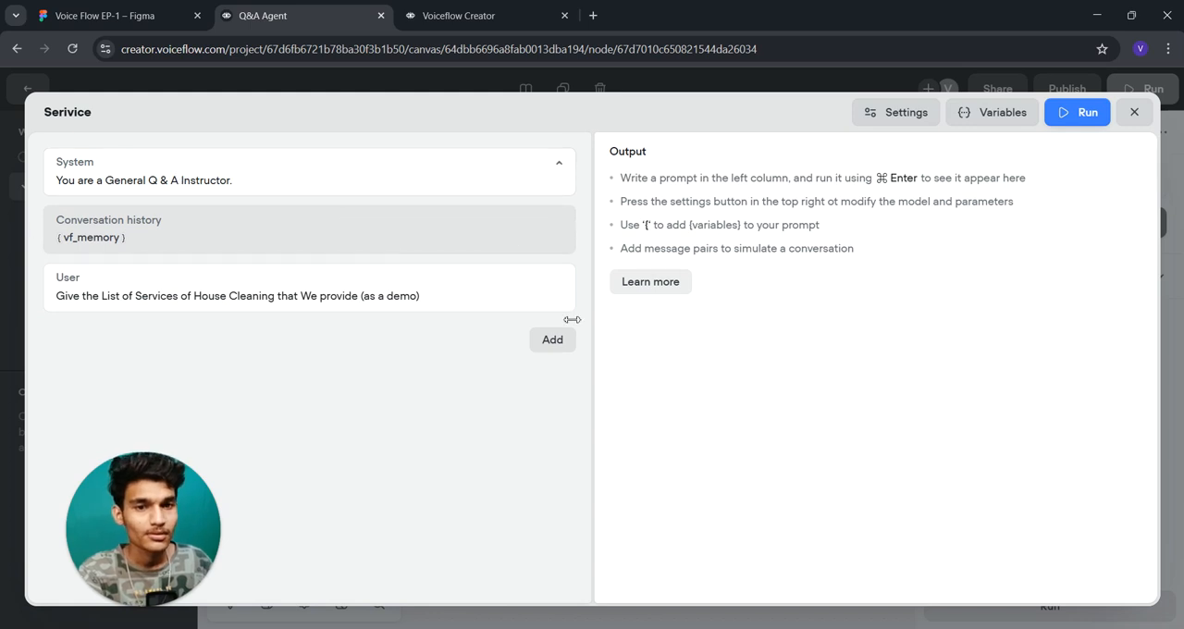
left_click_drag(236, 179, 108, 187)
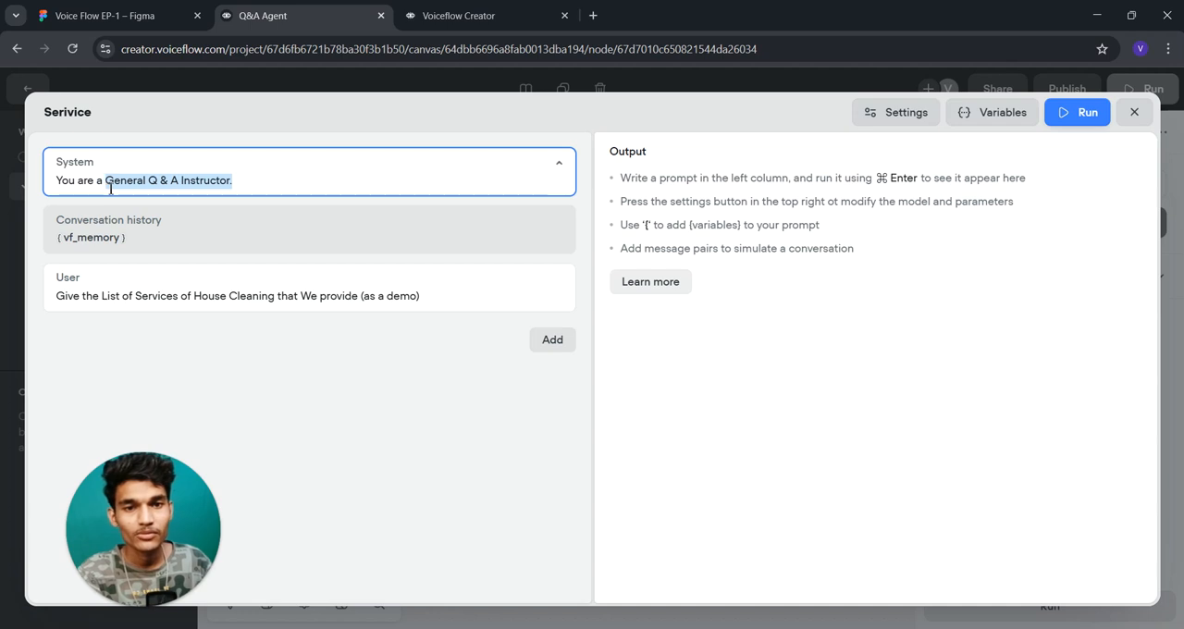
key("BackSpace")
type("serive Instructo")
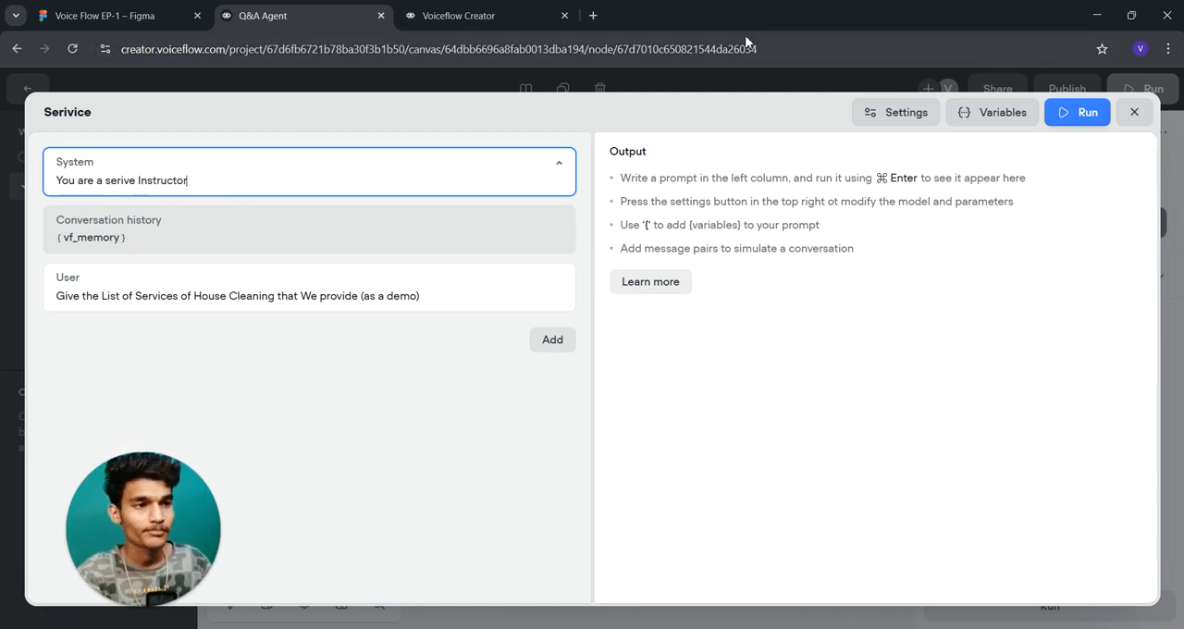
left_click(1136, 113)
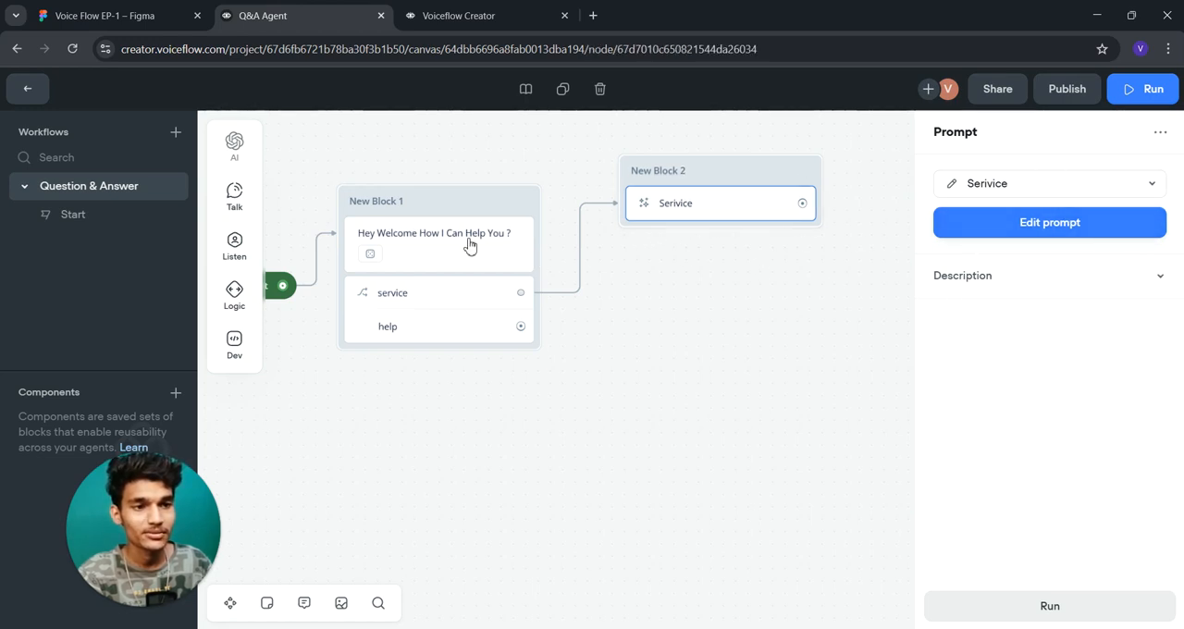
- Run the Question & Answer workflow as a prototype and start a test session
left_click_drag(581, 409, 677, 415)
mouse_move(591, 231)
left_mouse_down()
mouse_move(567, 230)
mouse_move(596, 233)
left_mouse_up()
left_click(1130, 93)
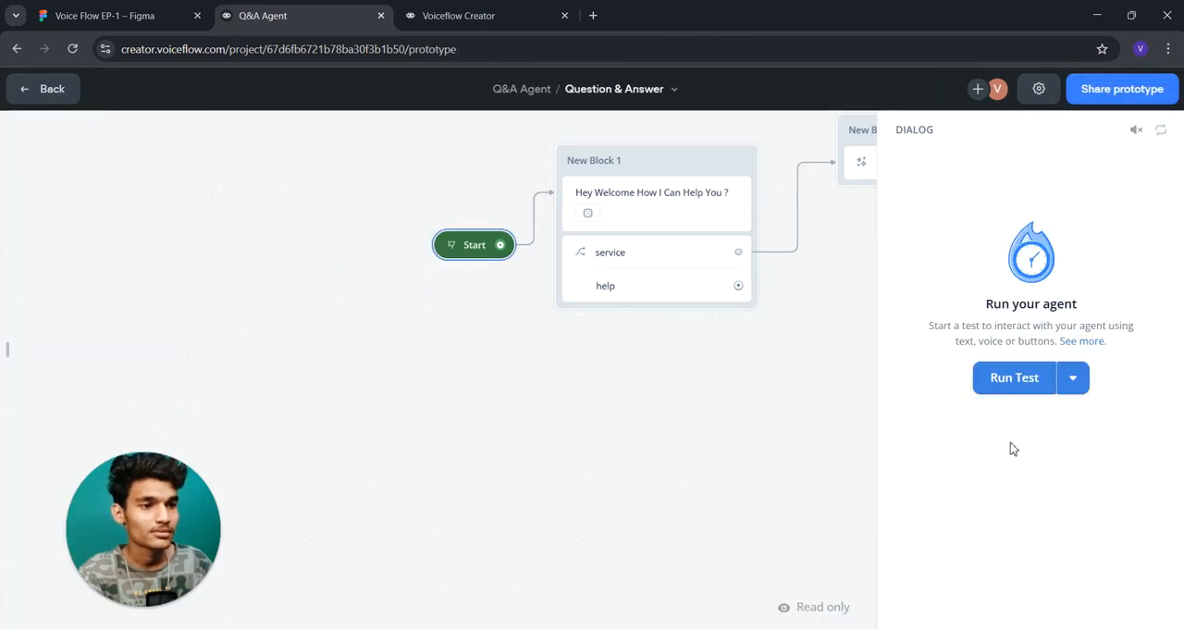
left_click(1074, 379)
left_click(996, 379)
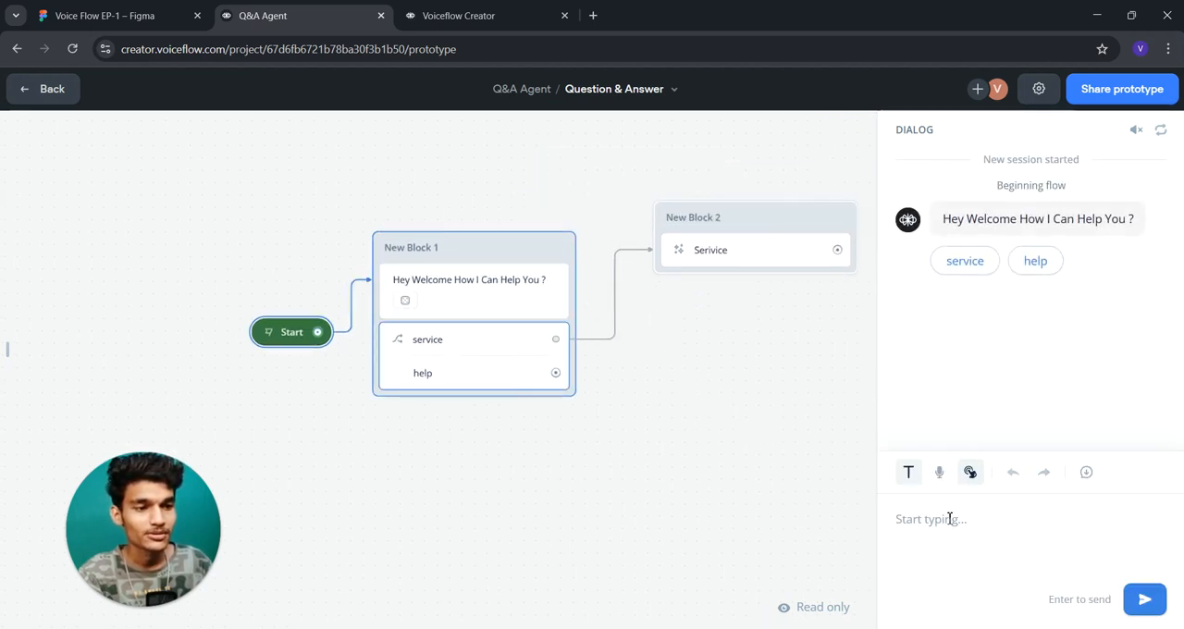
- Send the message "I want the Service" to the agent in the test dialog
type("se")
key("BackSpace")
key("BackSpace")
key("BackSpace")
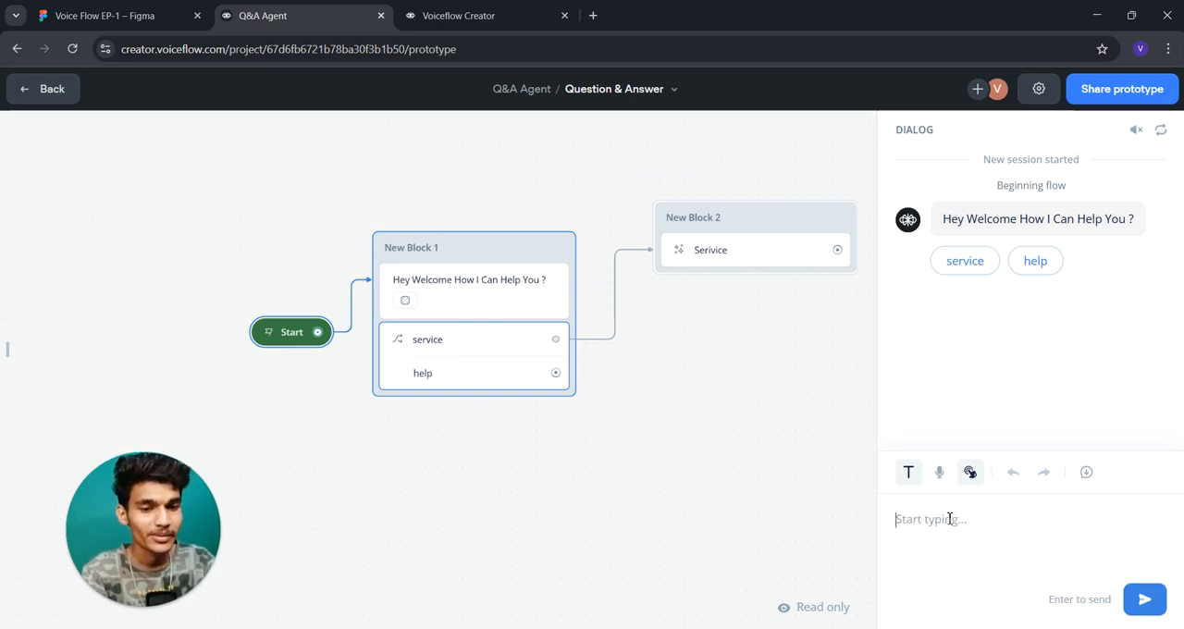
type("I want th")
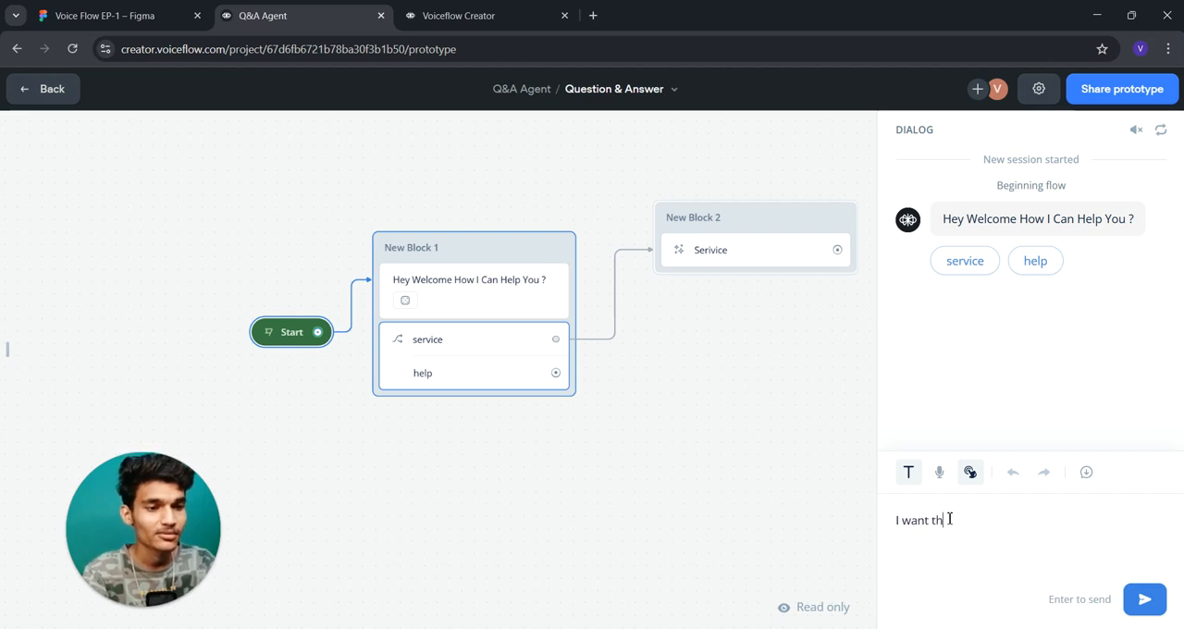
type("e Service")
key("Return")
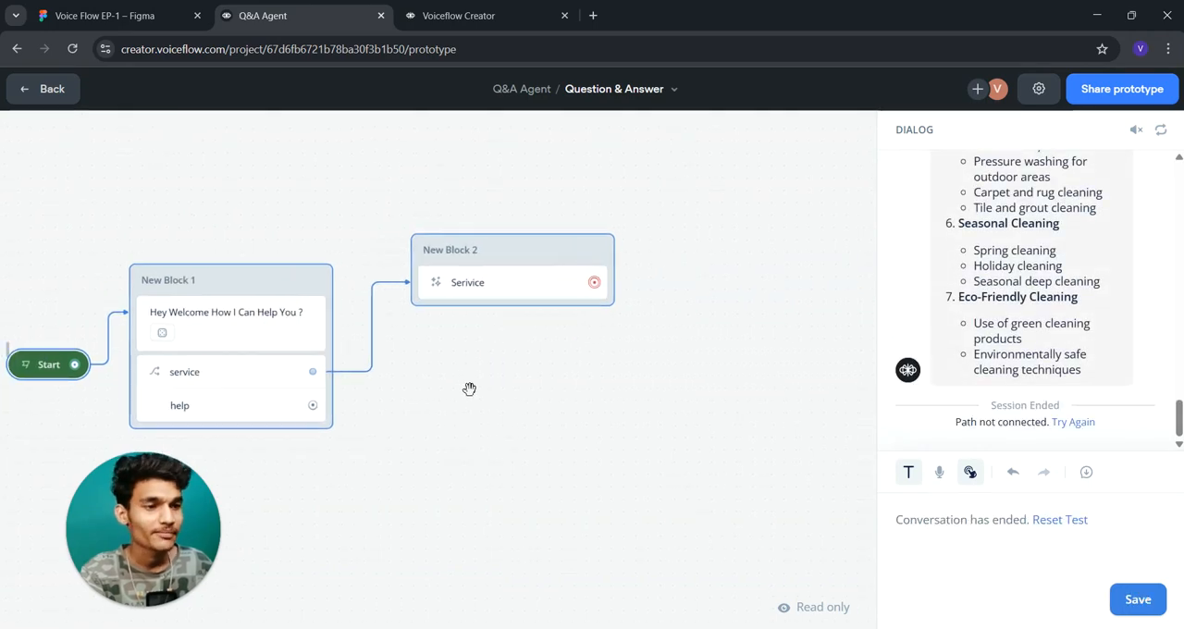
- Review the agent's reply about house cleaning services in the test dialog, and return to the workflow canvas
scroll(960, 344, "up", 3)
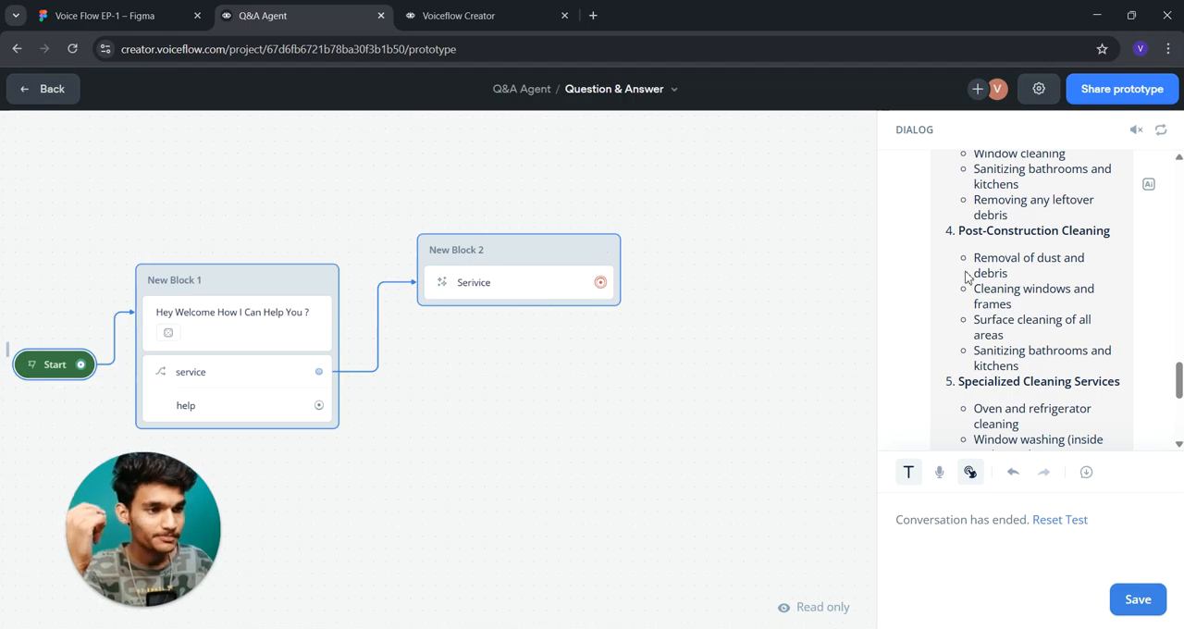
scroll(970, 275, "up", 5)
scroll(969, 276, "up", 8)
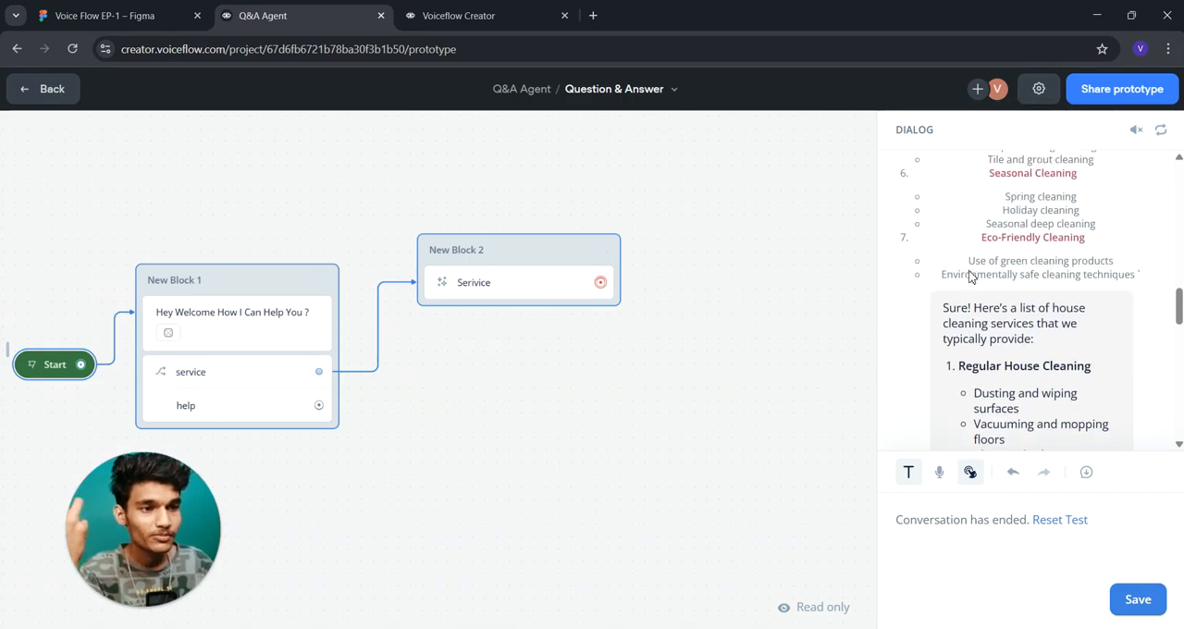
scroll(974, 279, "down", 10)
scroll(976, 281, "down", 3)
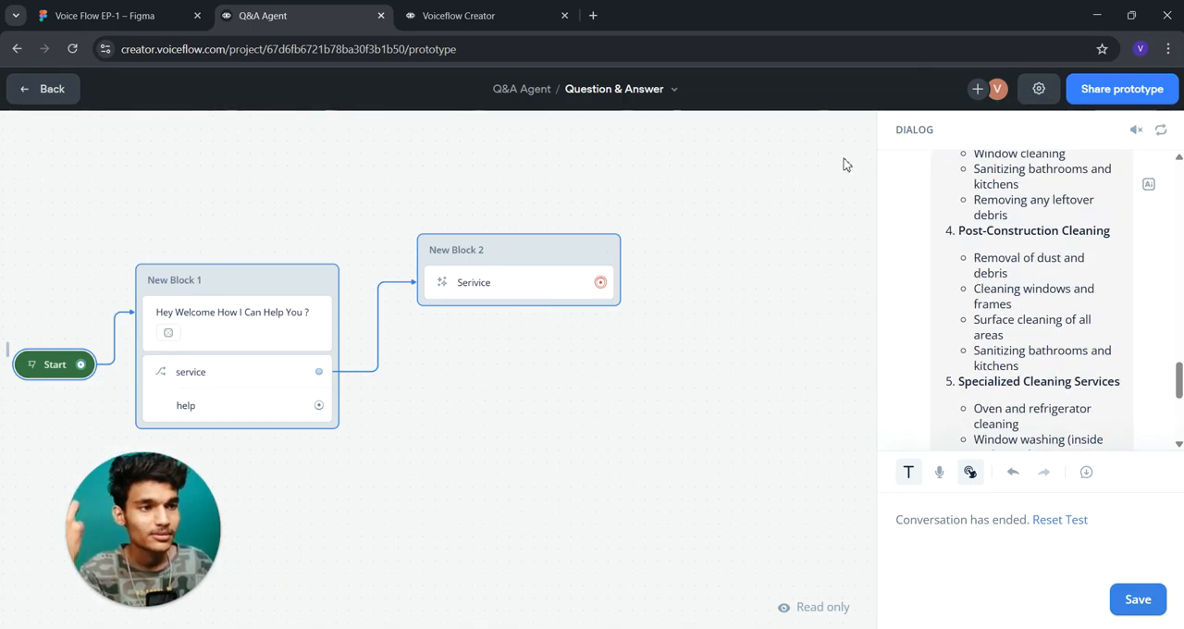
left_click(43, 89)
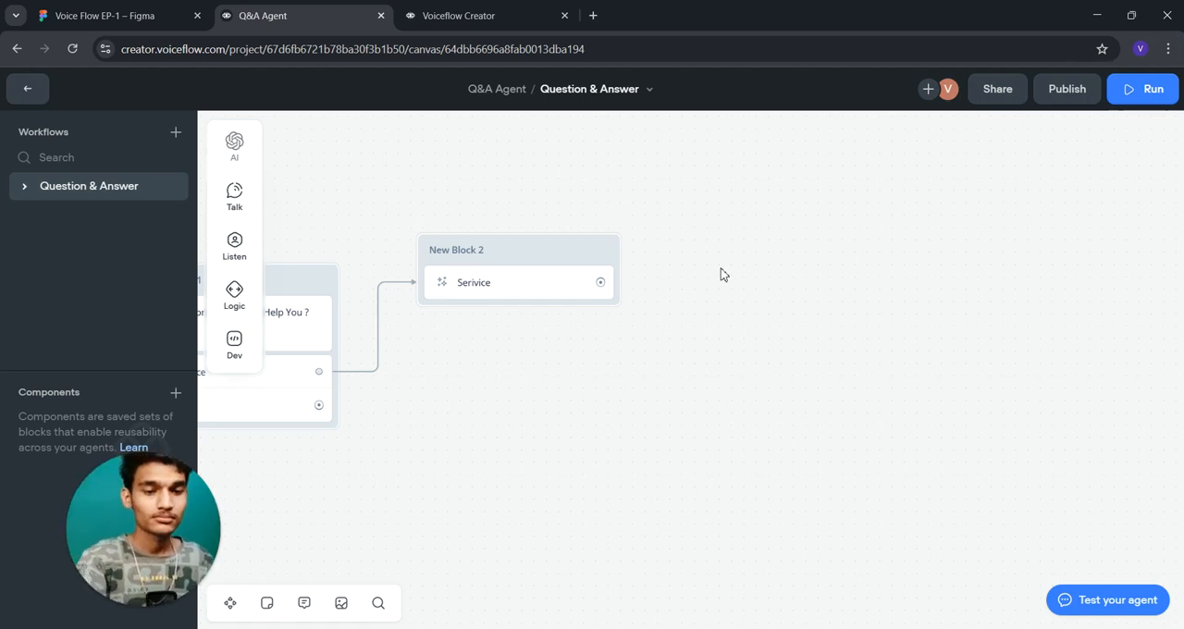
- Enable No match on the service and help choice step, with a path to follow after reprompts
key("XF86MonBrightnessUp")
left_click_drag(492, 394, 808, 399)
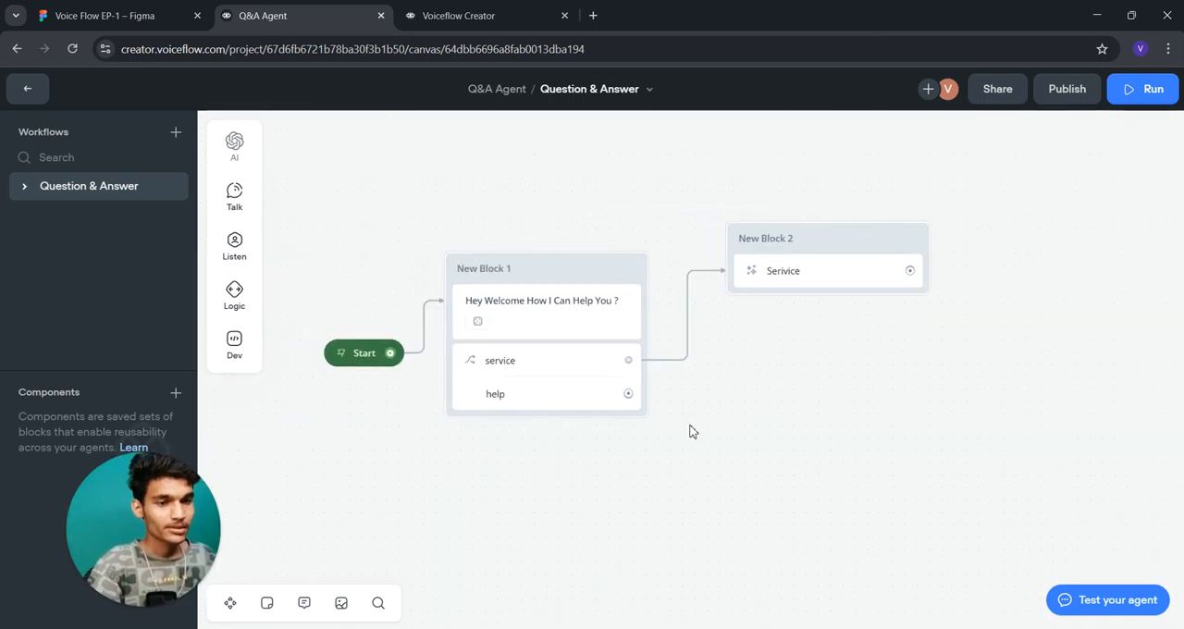
left_click(594, 386)
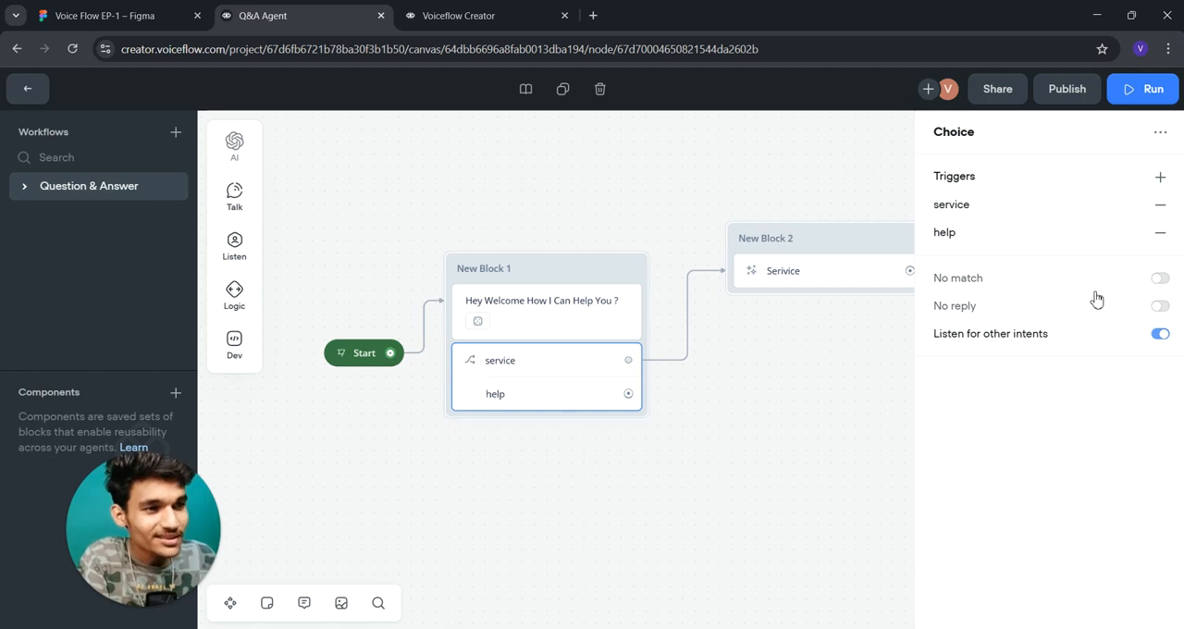
left_click(1160, 278)
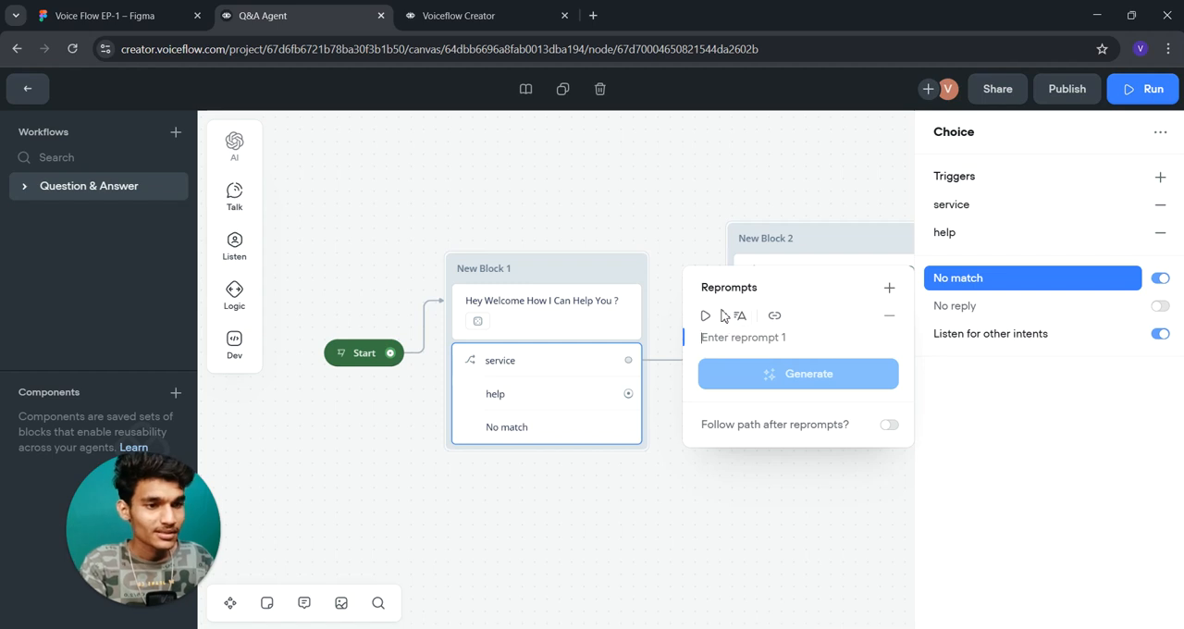
left_click(887, 426)
left_click(593, 552)
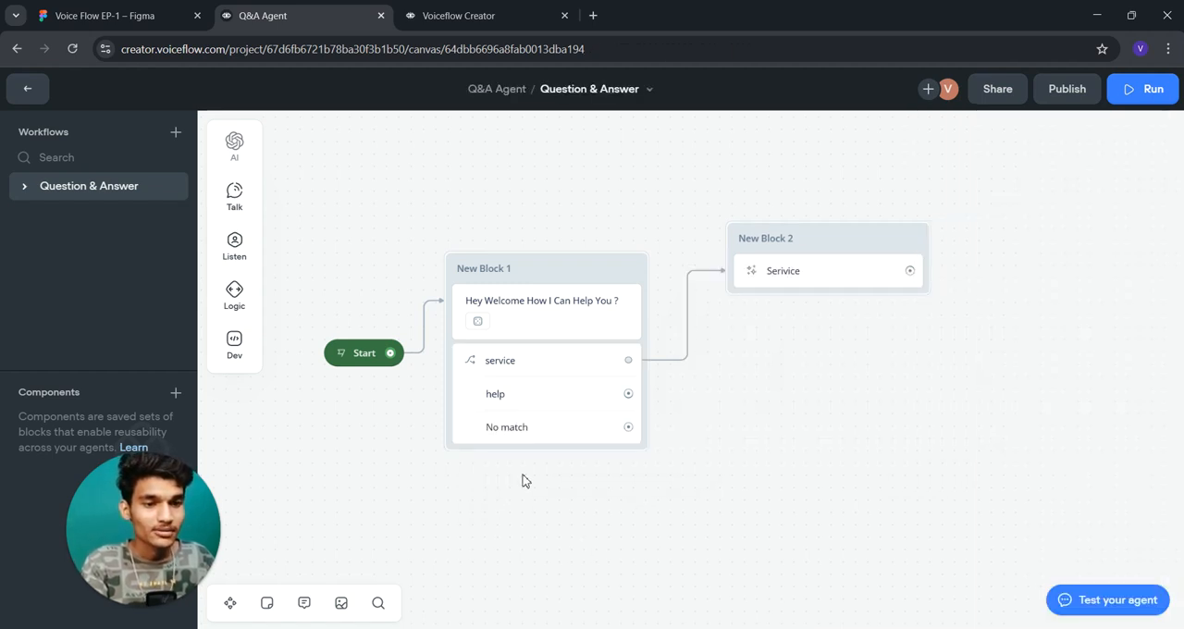
- Switch the choice step's No match option off and on, and re-enable following a path after reprompts
left_click_drag(635, 431, 777, 430)
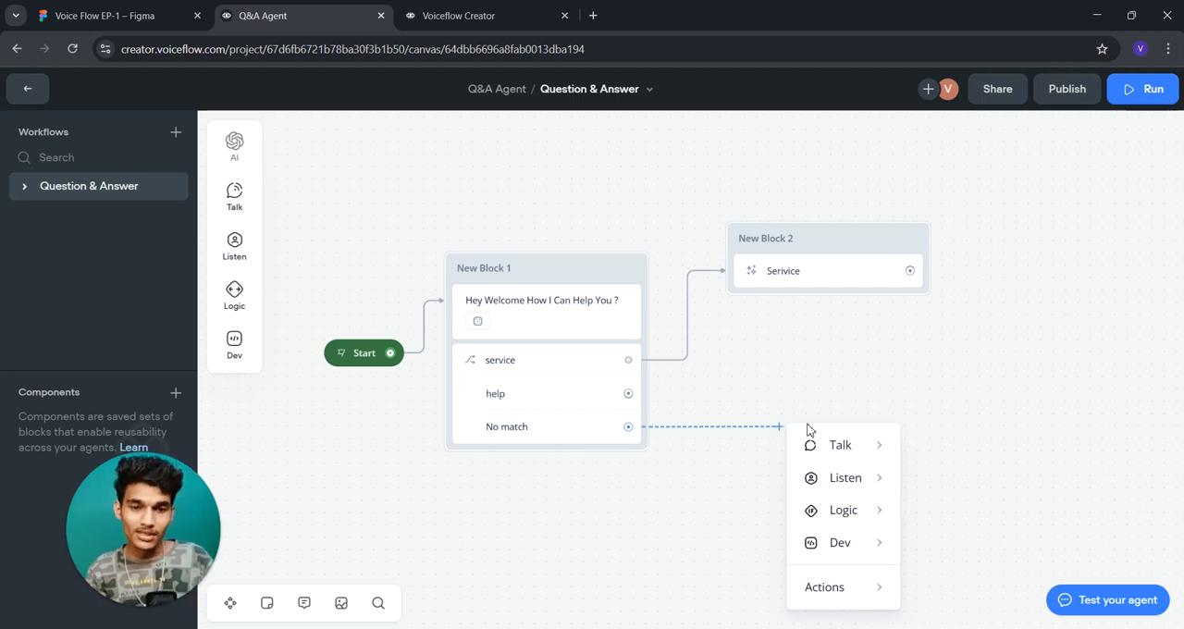
left_click(545, 431)
left_click(1160, 277)
left_click(1160, 278)
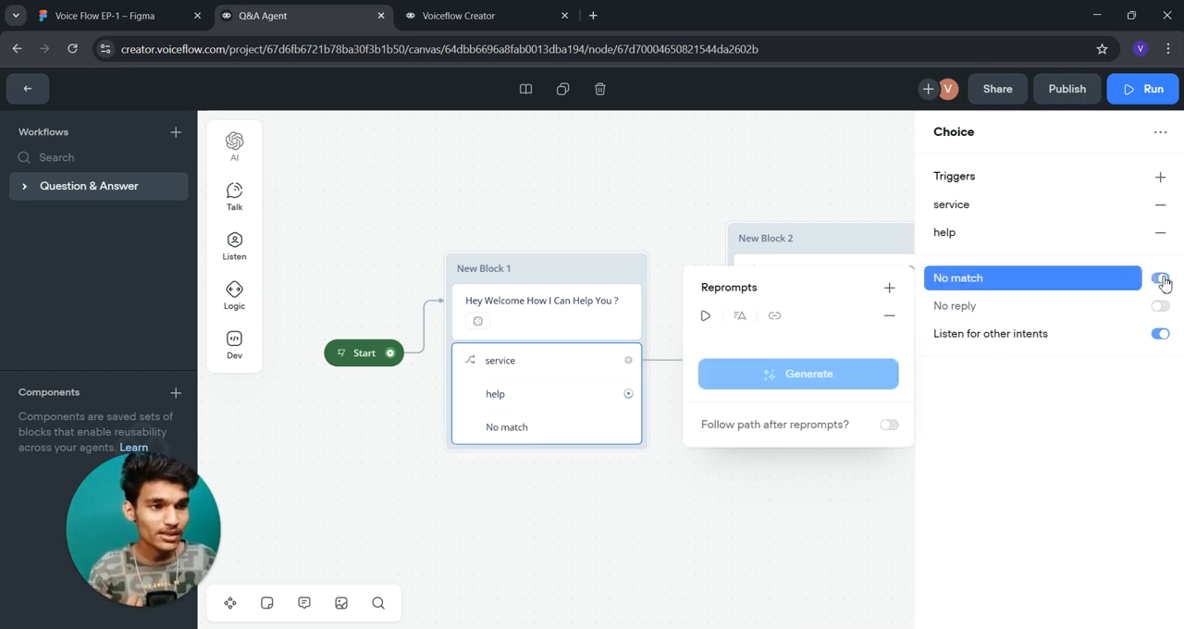
left_click(887, 428)
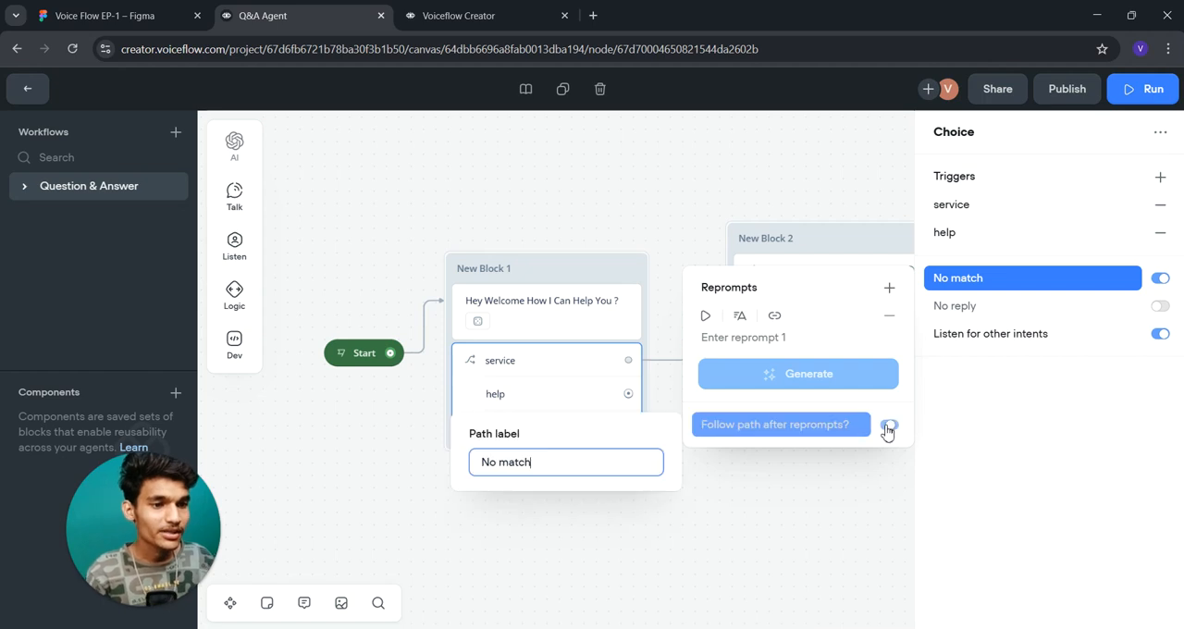
left_click(738, 338)
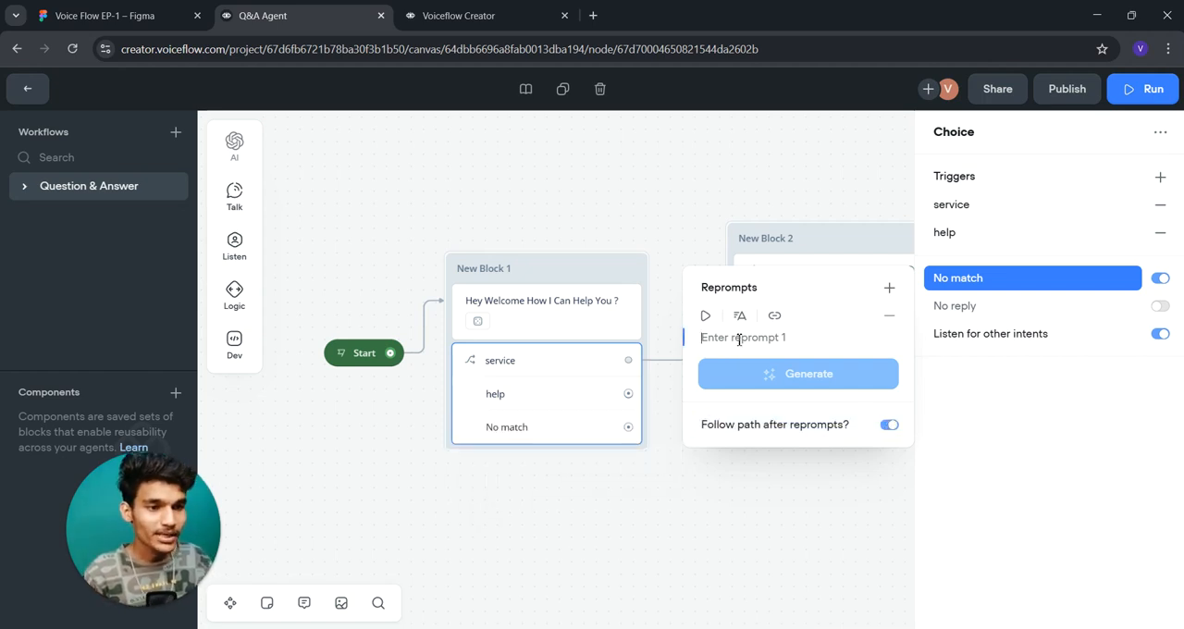
left_click(645, 192)
left_click_drag(648, 393, 727, 378)
mouse_move(761, 428)
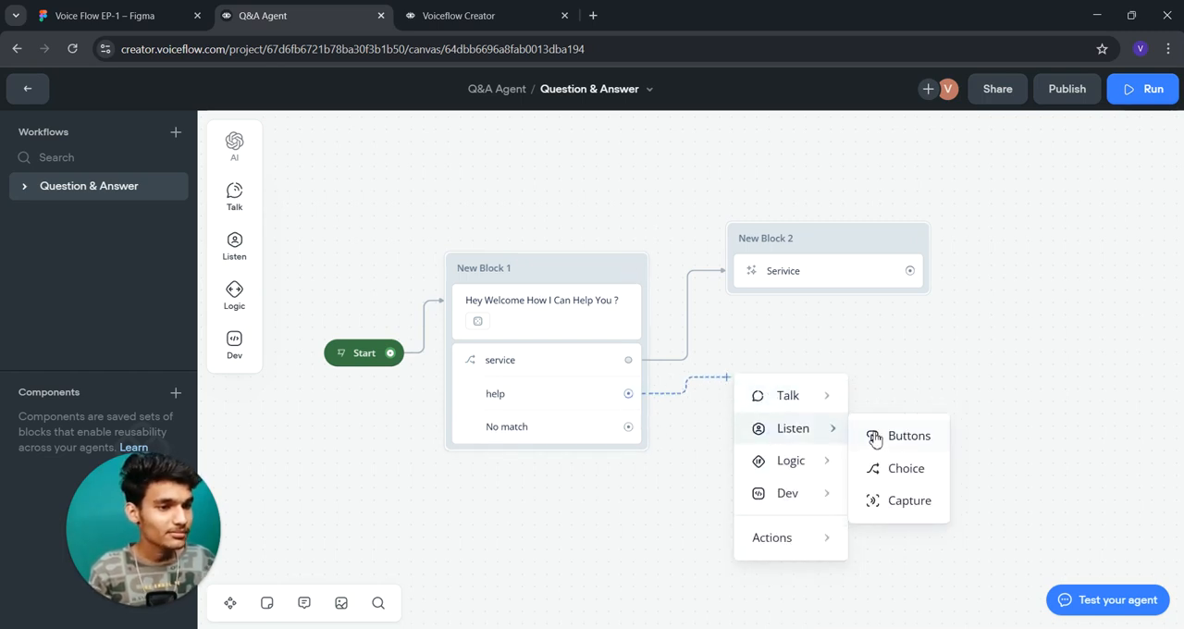
left_click(774, 335)
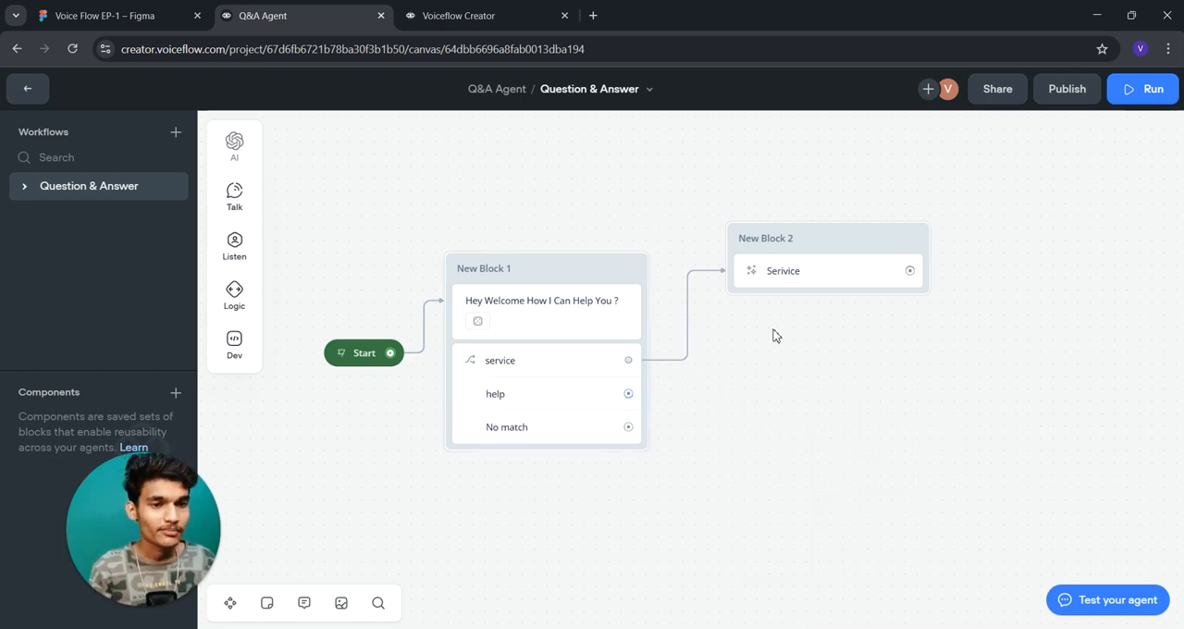
- Delete the choice step from New Block 1 and the Serivice prompt step in New Block 2
left_click(583, 364)
key("Delete")
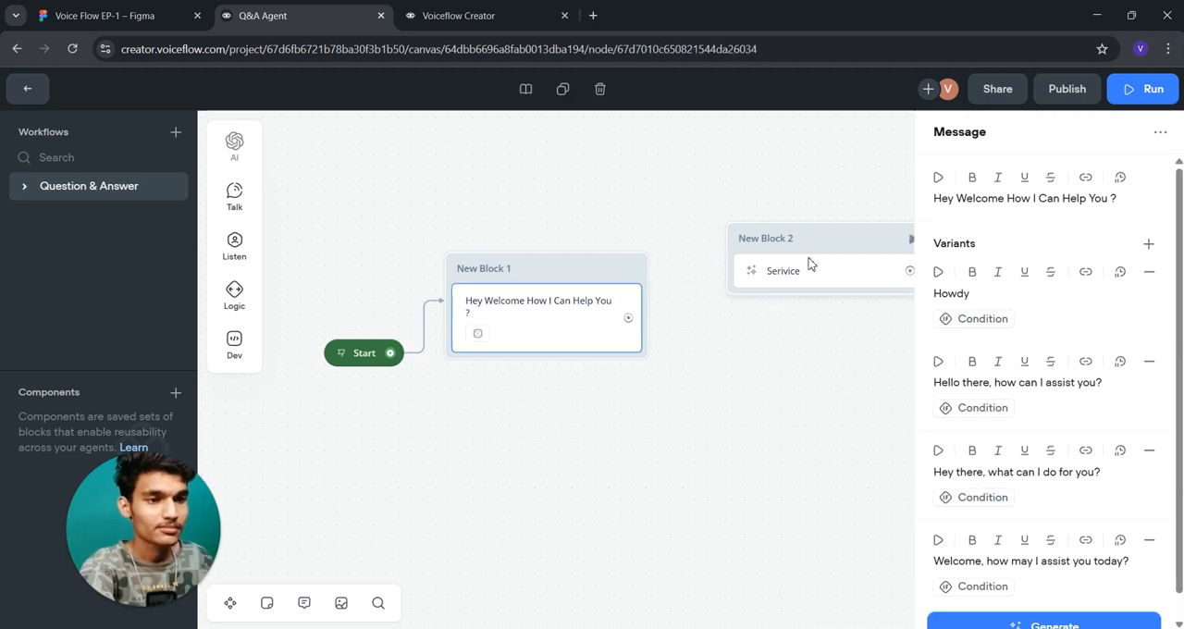
left_click(811, 265)
key("Delete")
- Add a Capture step below the welcome message in New Block 1
mouse_move(233, 200)
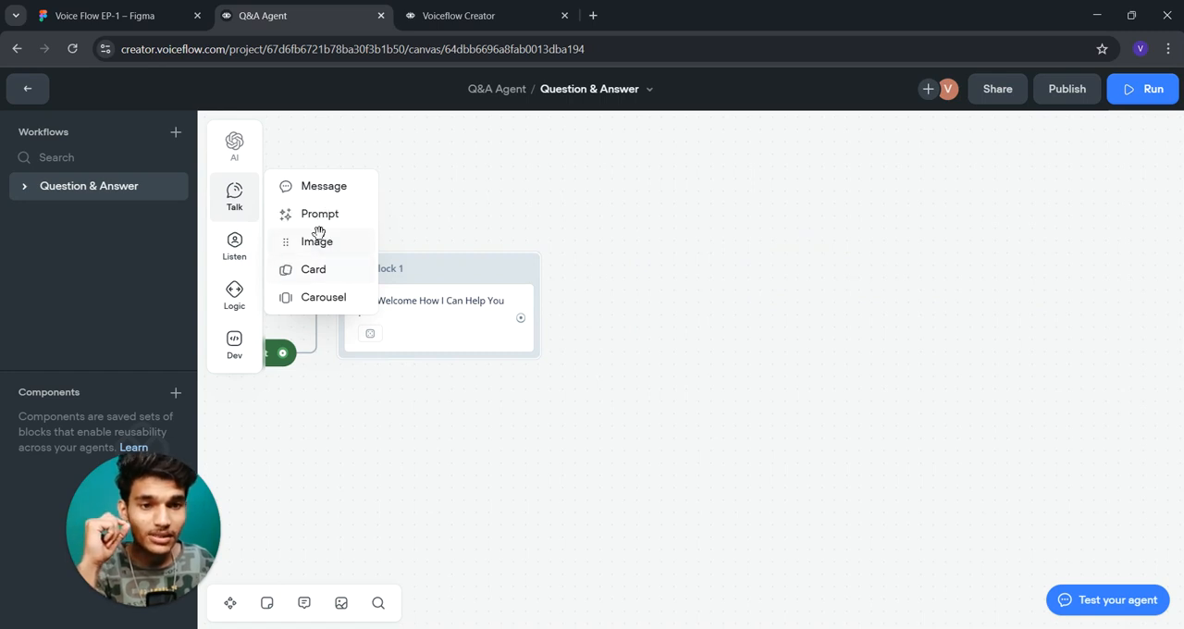
mouse_move(245, 257)
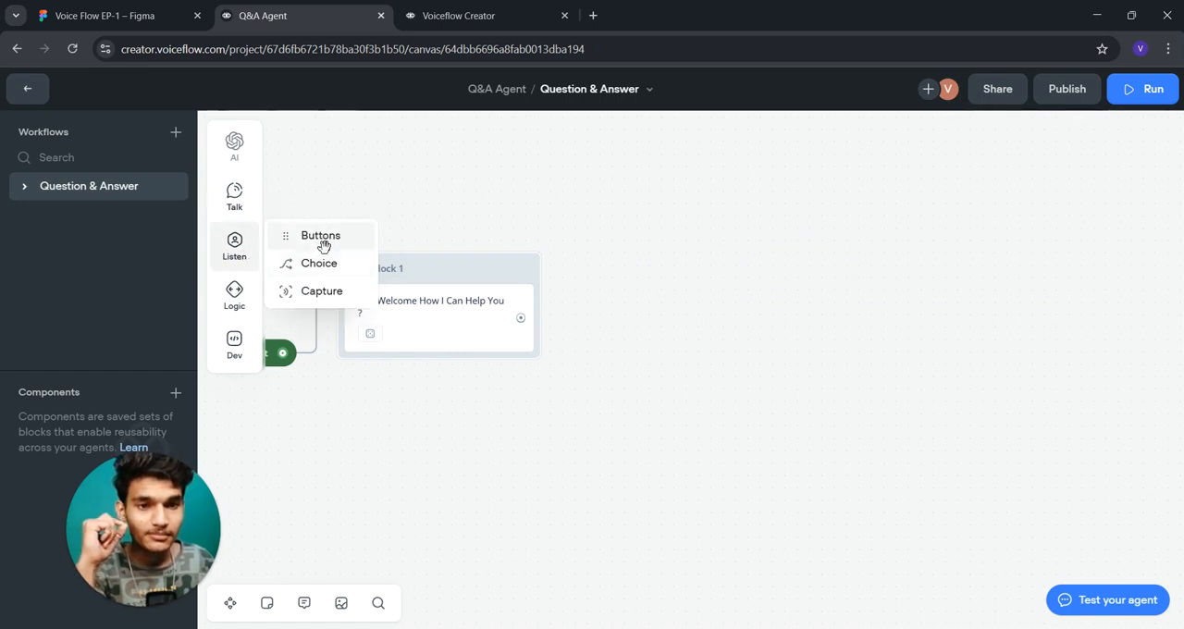
left_click_drag(320, 290, 433, 372)
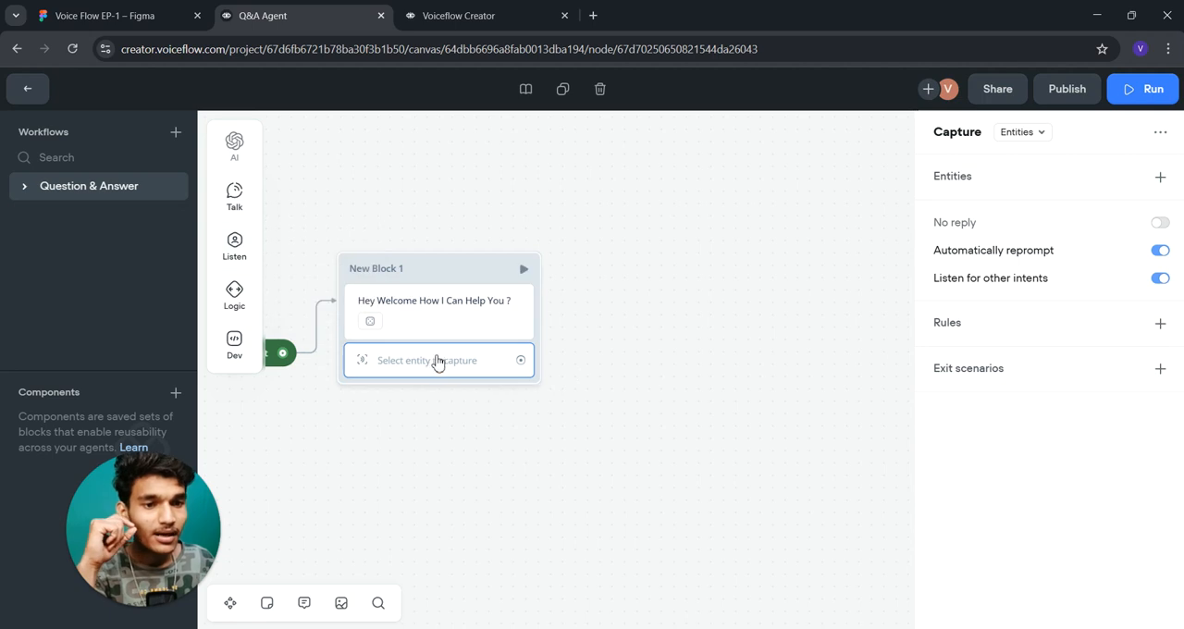
- Try the Entire user reply and Entities capture types on the Capture step, ending on Entities
left_click(1019, 134)
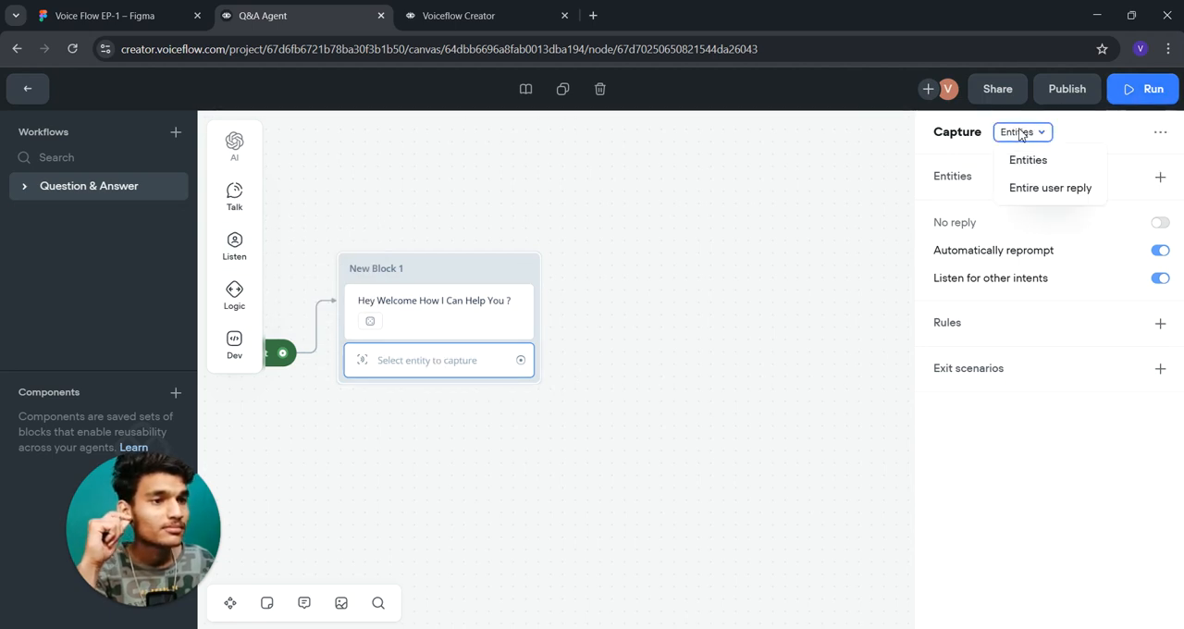
left_click(1017, 185)
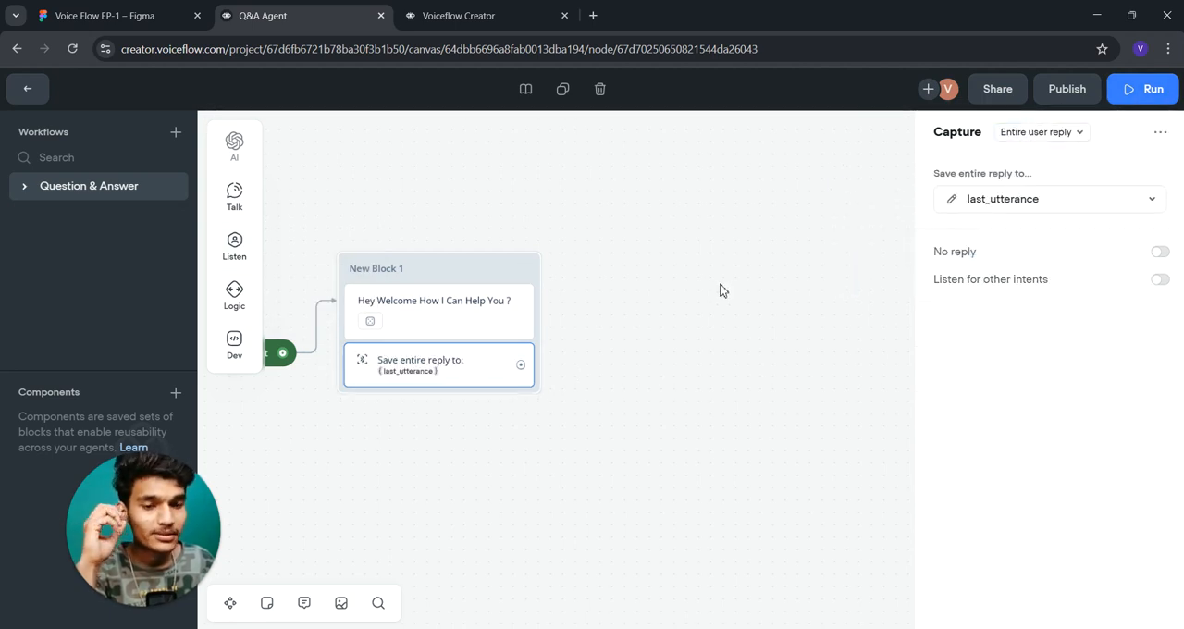
left_click(1046, 134)
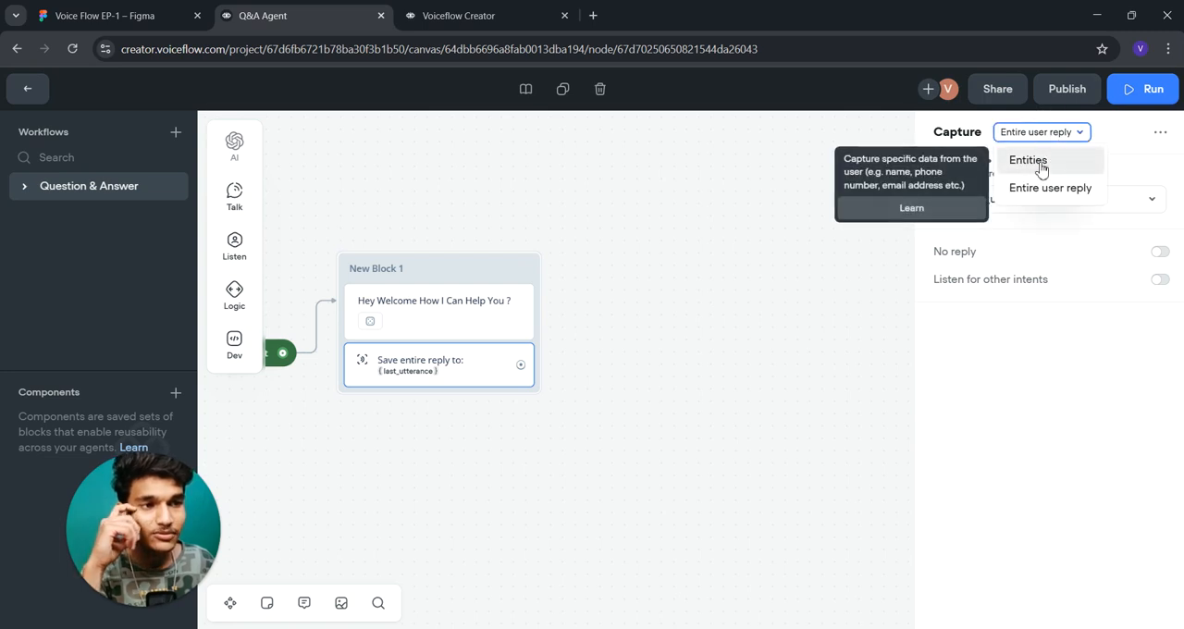
left_click(1041, 167)
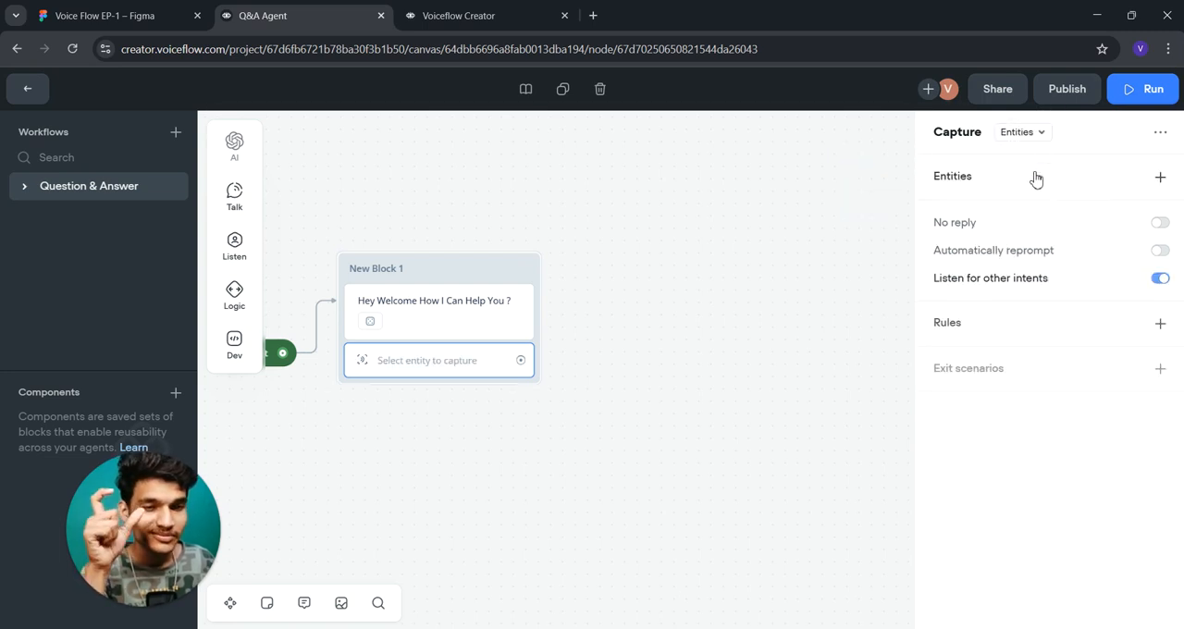
left_click(1033, 135)
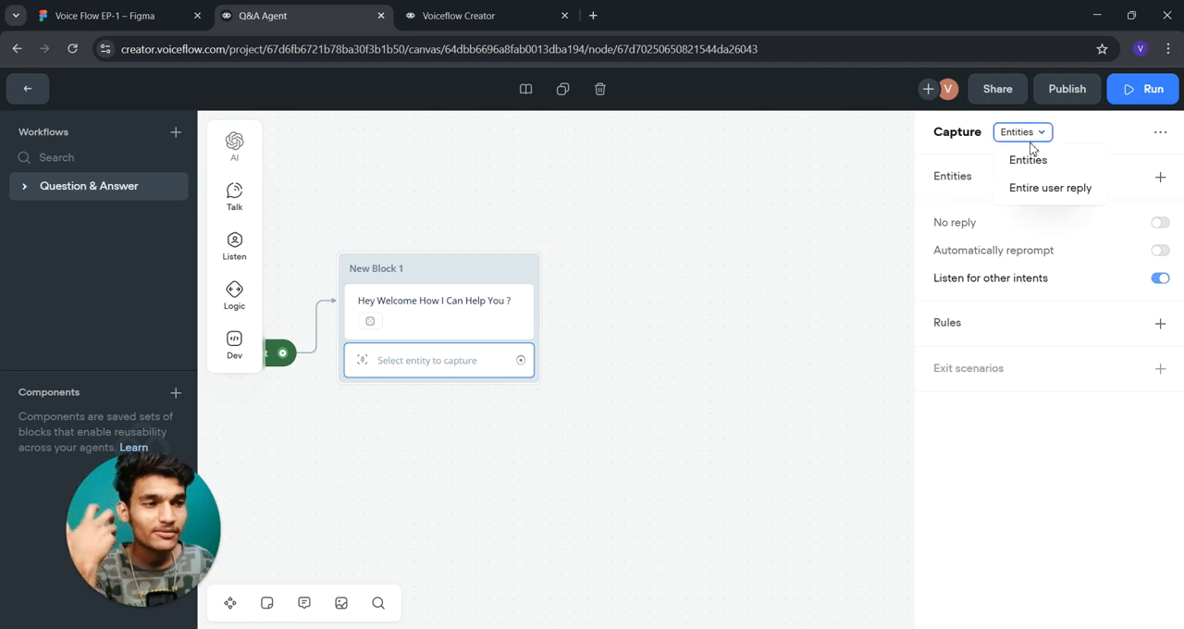
left_click(1023, 188)
left_click(1028, 132)
left_click(1023, 162)
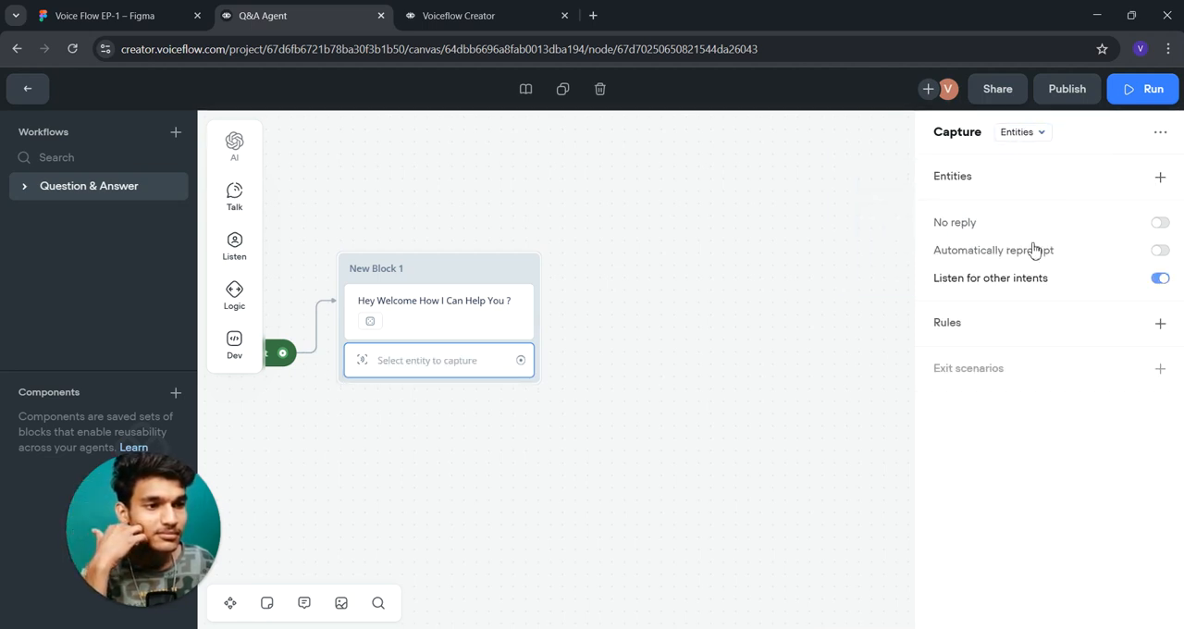
left_click(1160, 176)
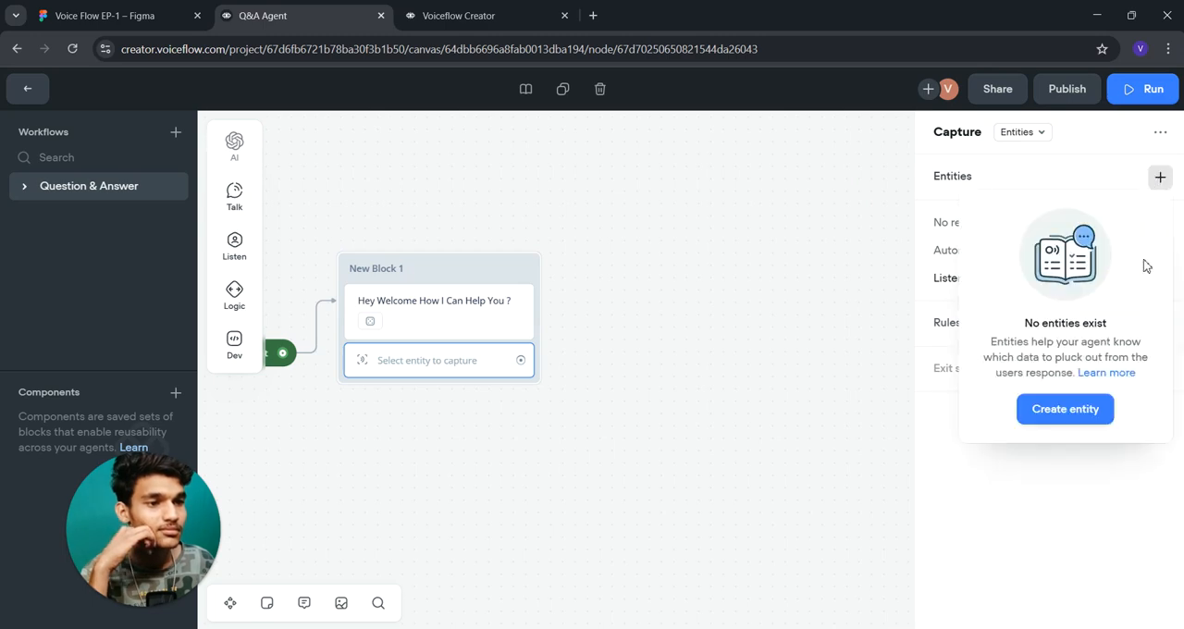
left_click(1066, 415)
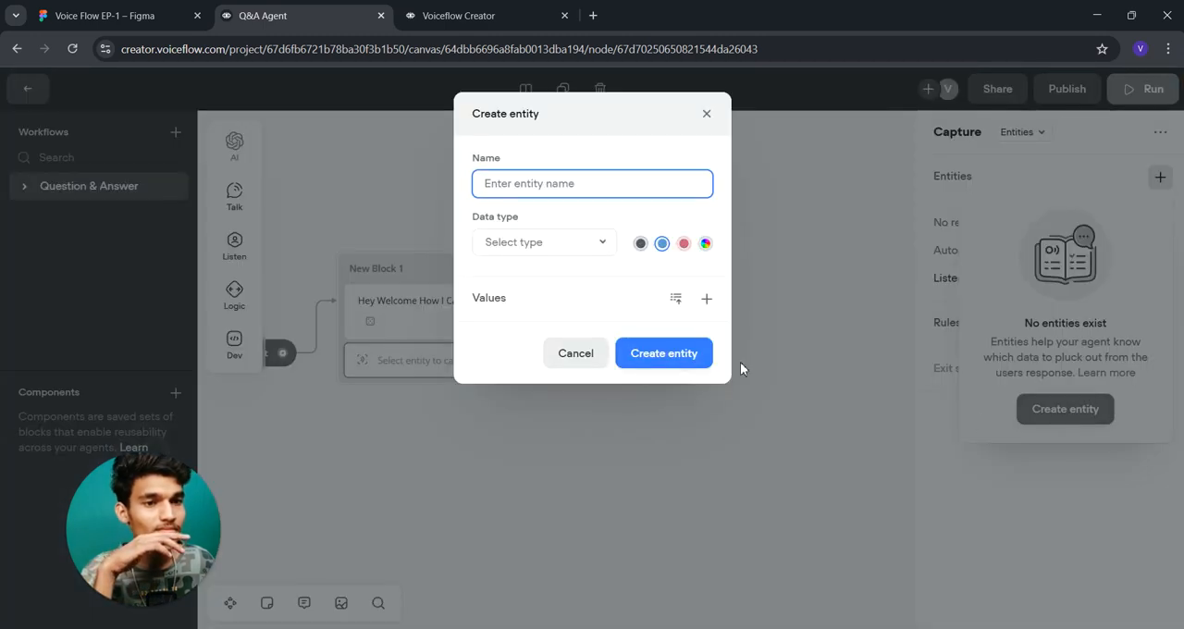
left_click(539, 244)
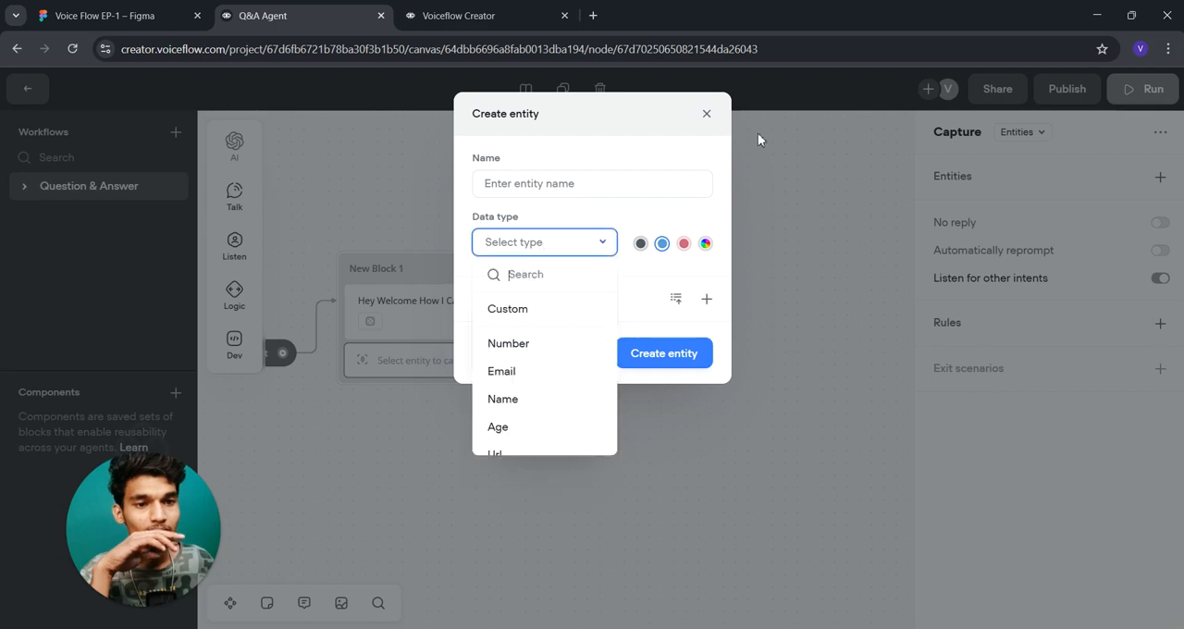
left_click(708, 114)
- Set the Capture step to capture the entire user reply
left_click(1021, 131)
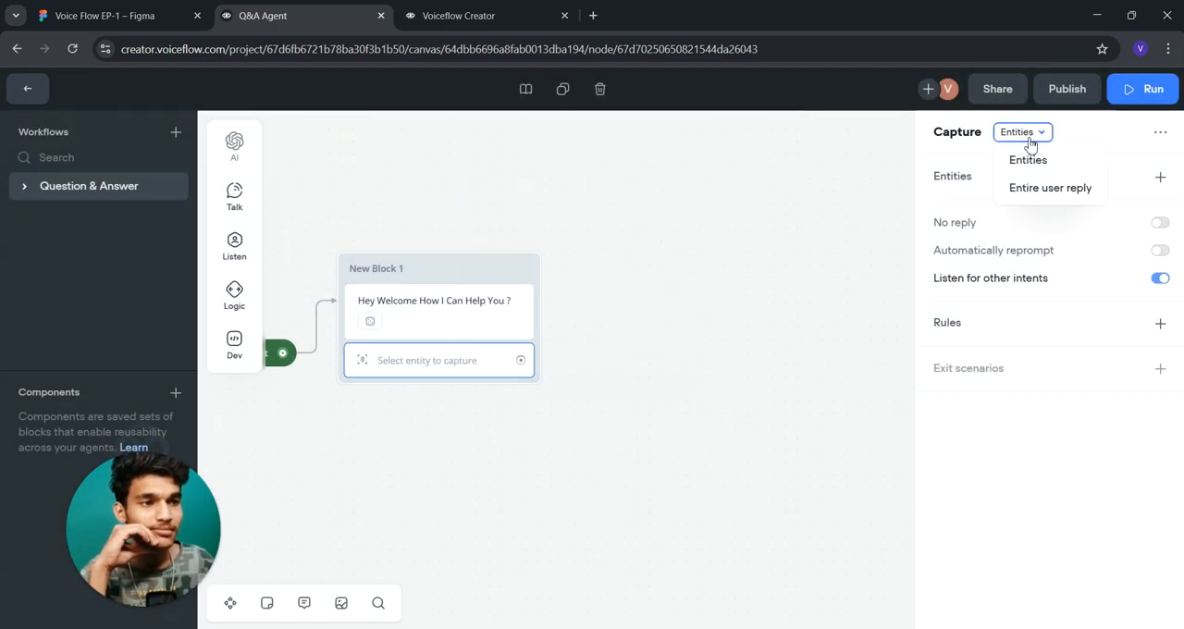
left_click(1007, 184)
left_click(981, 282)
- Create a variable named question1 and have the Capture step save the entire reply to it
left_click(1051, 206)
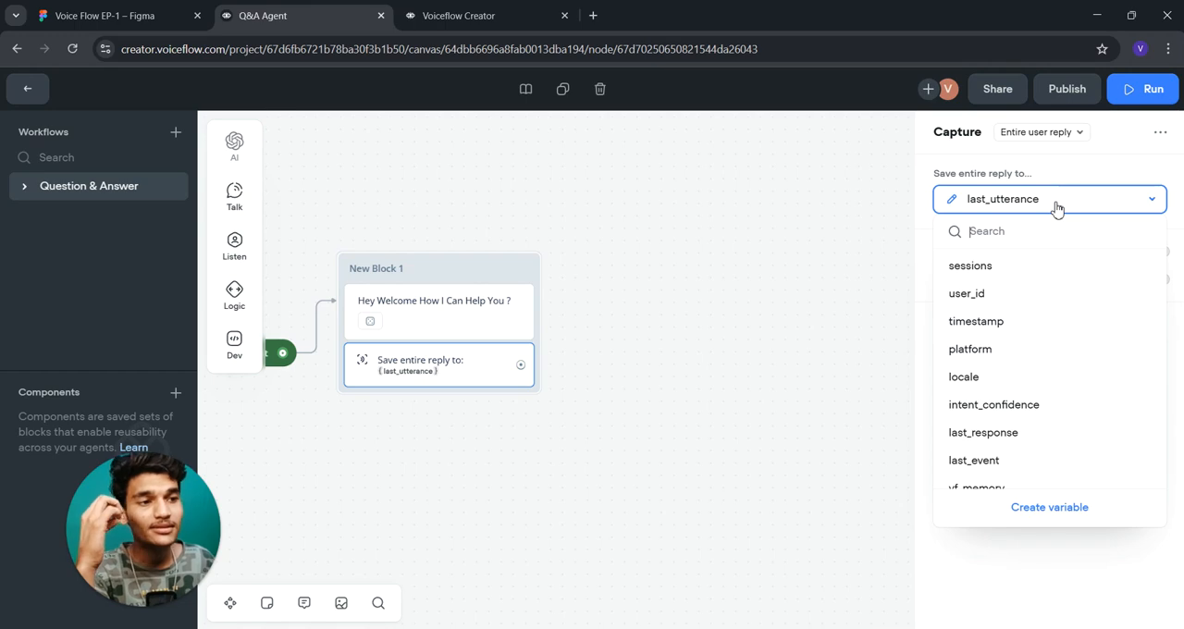
left_click(1051, 508)
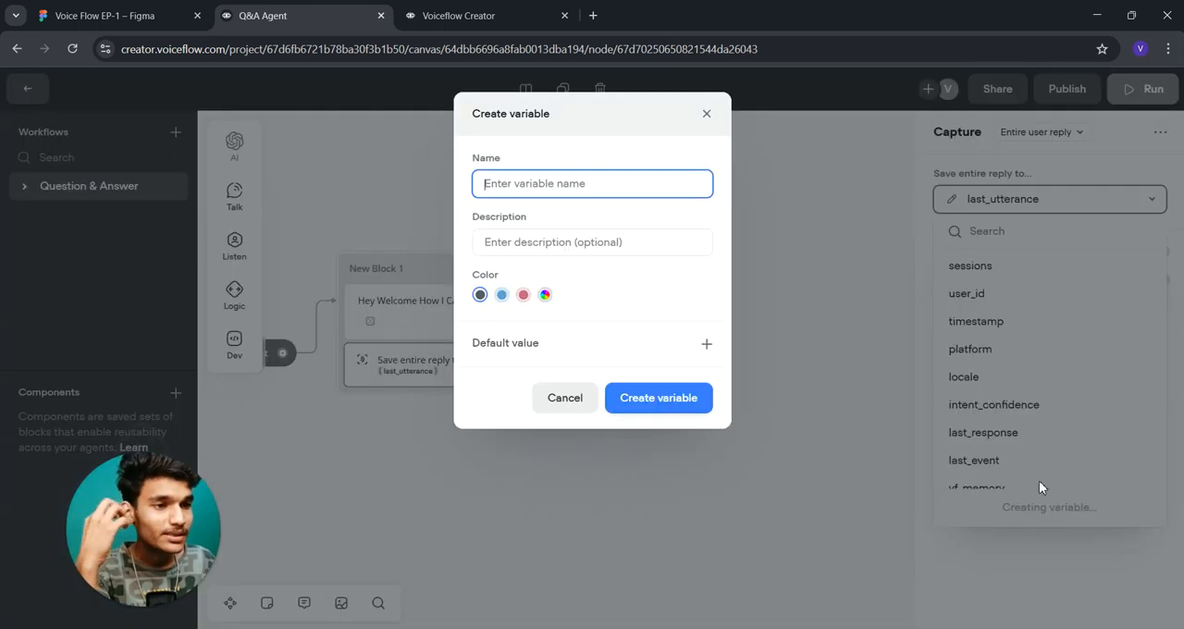
type("question")
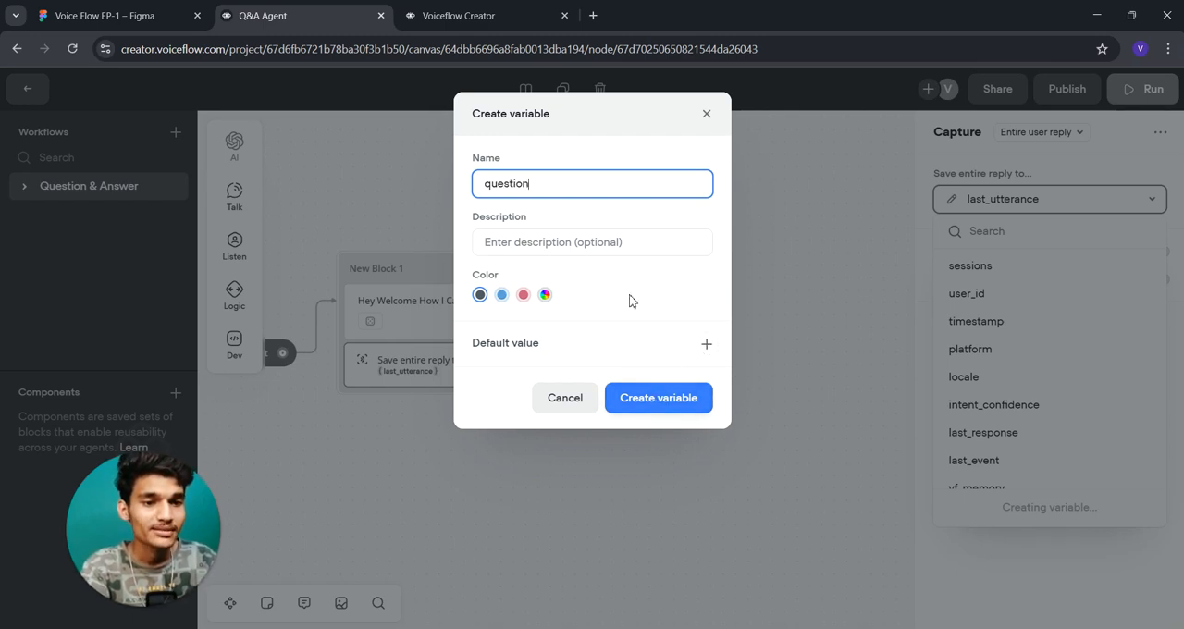
left_click(682, 403)
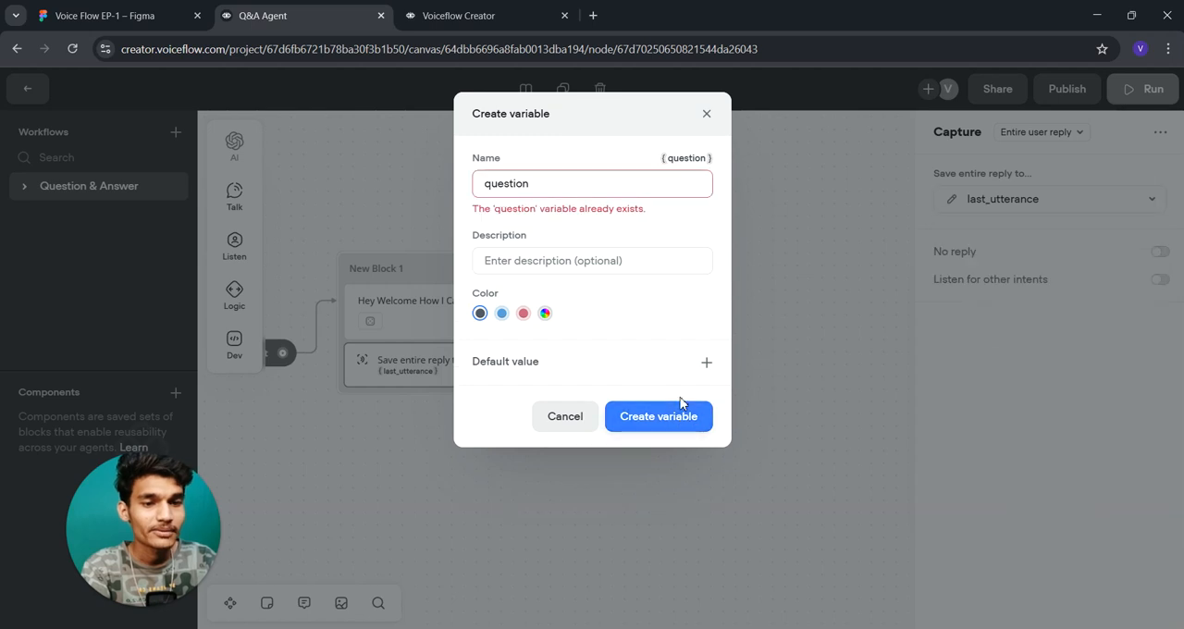
left_click(568, 183)
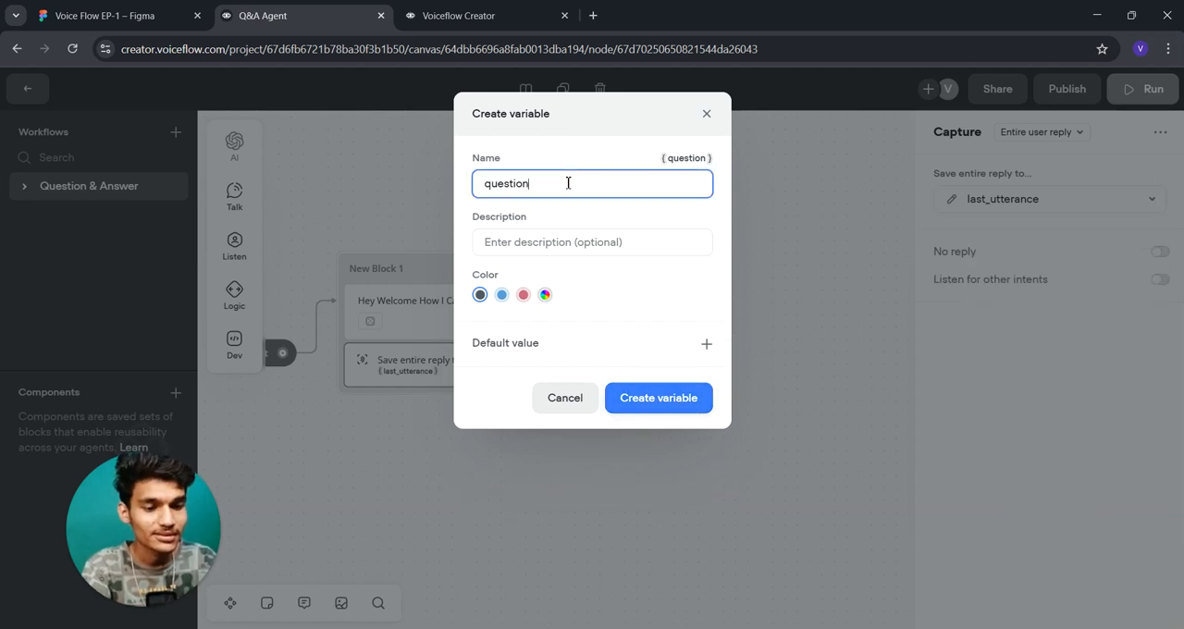
type("1")
left_click(649, 399)
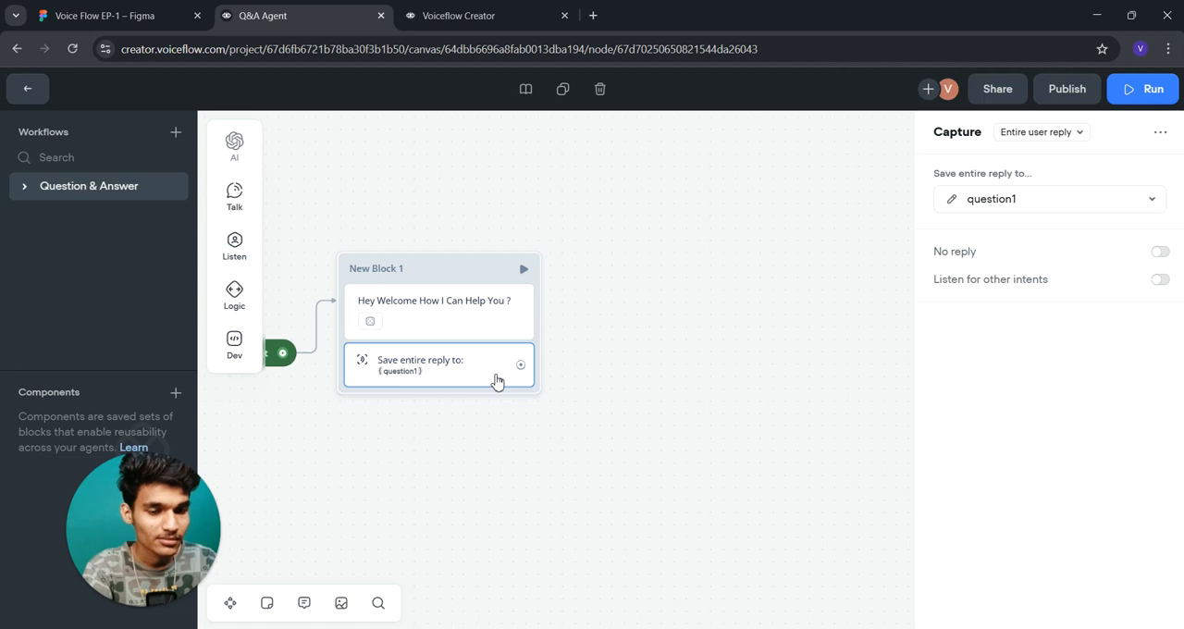
- Shift New Block 1 slightly and connect its Capture step to a new Prompt step
left_click_drag(411, 269, 441, 265)
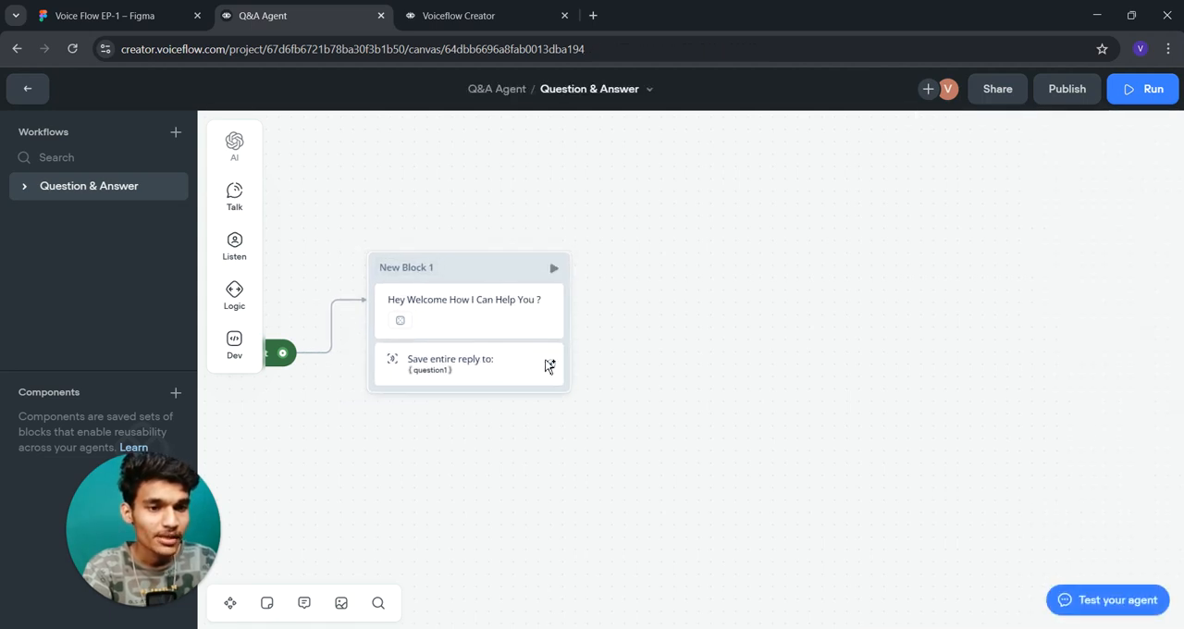
left_click_drag(551, 364, 629, 266)
mouse_move(678, 310)
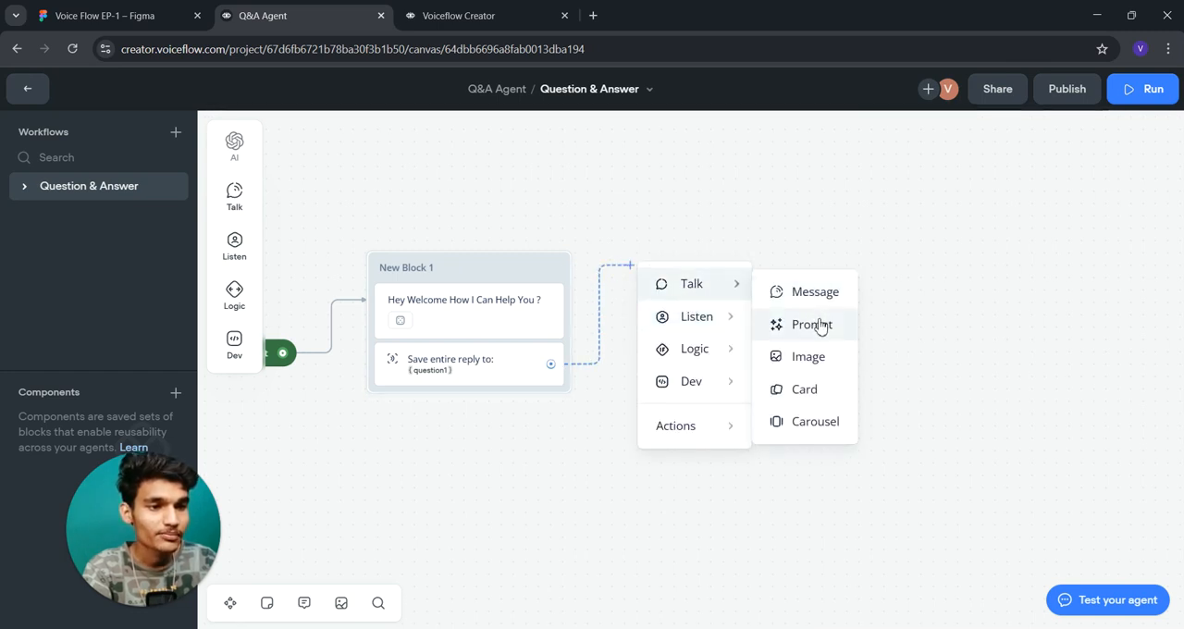
left_click(820, 326)
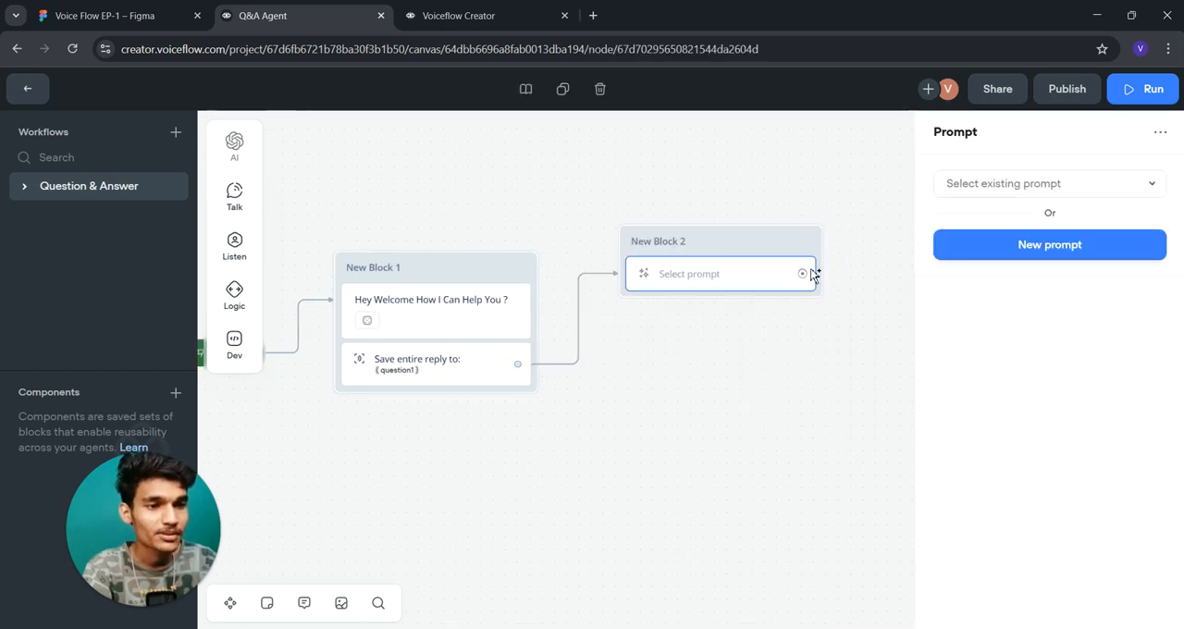
- Assign the existing Answer Question prompt to the Prompt step and move its block slightly closer to New Block 1
left_click(992, 185)
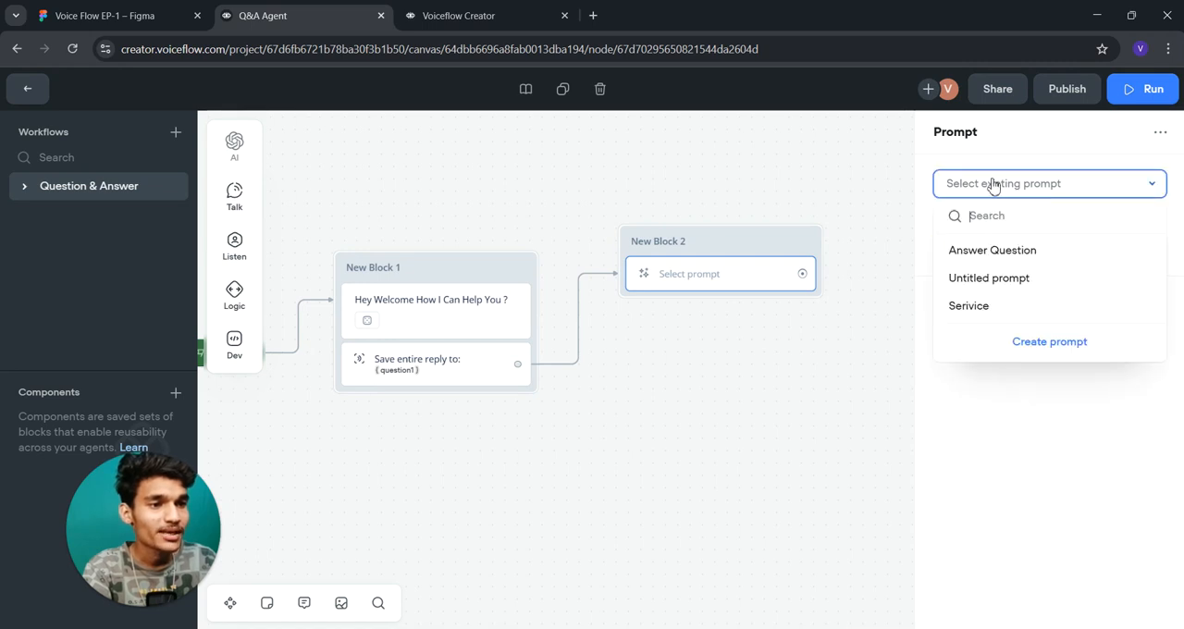
left_click(998, 252)
left_click_drag(743, 248, 716, 249)
left_click_drag(784, 277, 883, 296)
mouse_move(945, 362)
mouse_move(960, 348)
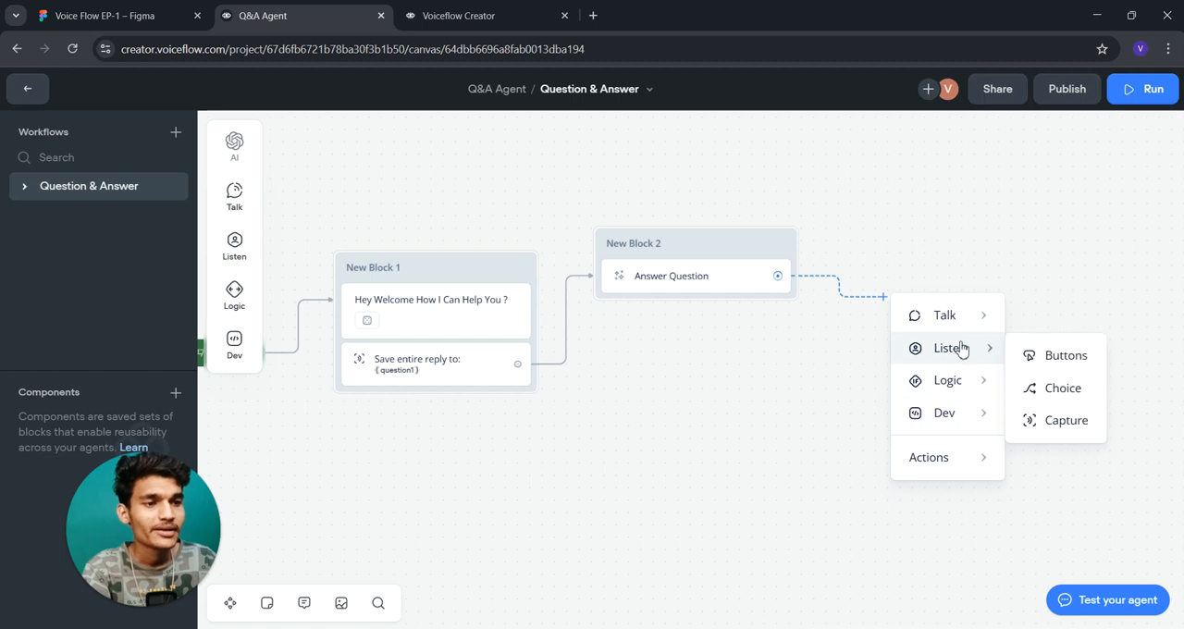
left_click(753, 330)
- Connect the Answer Question prompt step back to New Block 1 and move New Block 2 farther away from it
left_click_drag(656, 306, 675, 296)
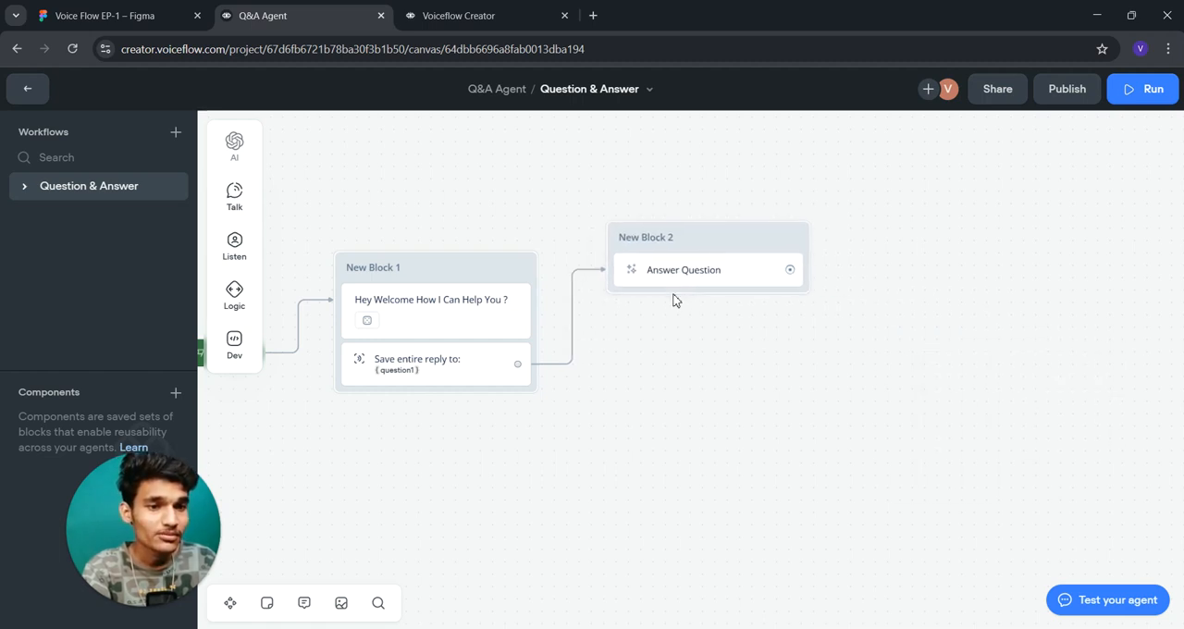
left_click_drag(791, 270, 529, 275)
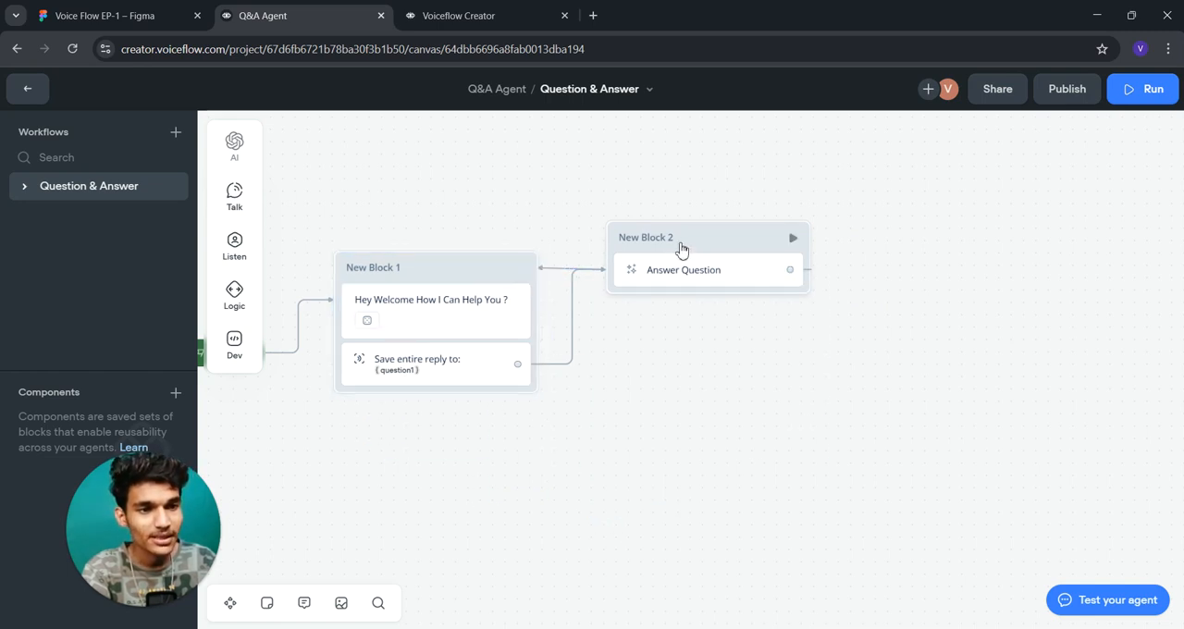
left_click_drag(711, 248, 775, 289)
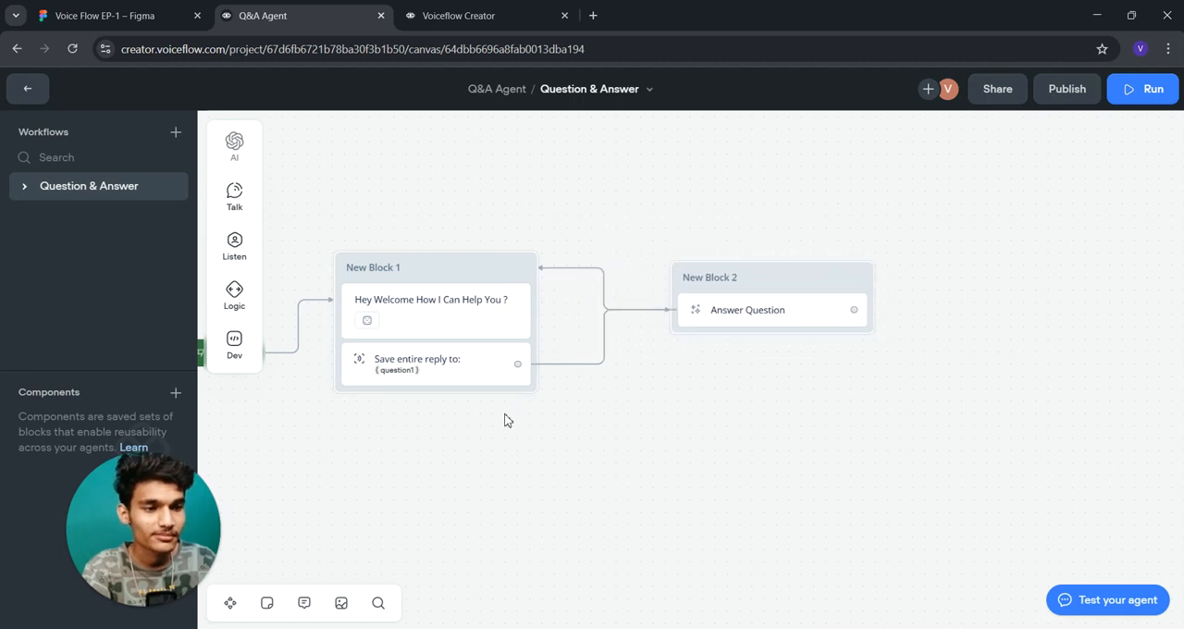
- Open the prototype of the Question & Answer workflow and run a test of the agent
left_click_drag(505, 417, 697, 405)
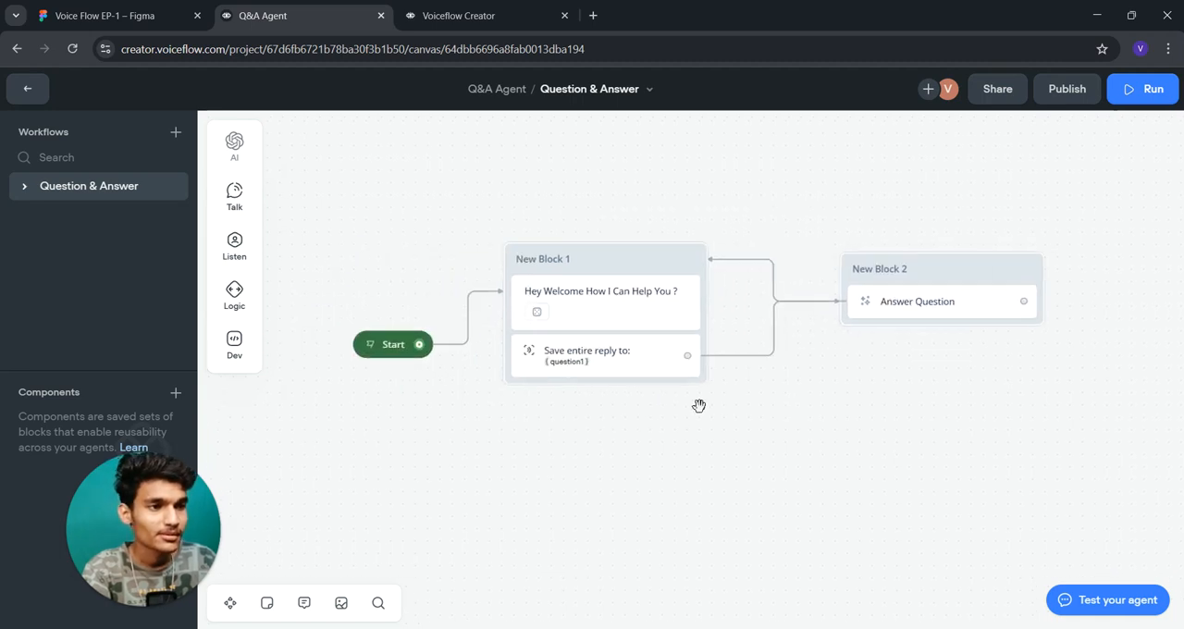
left_click(1174, 89)
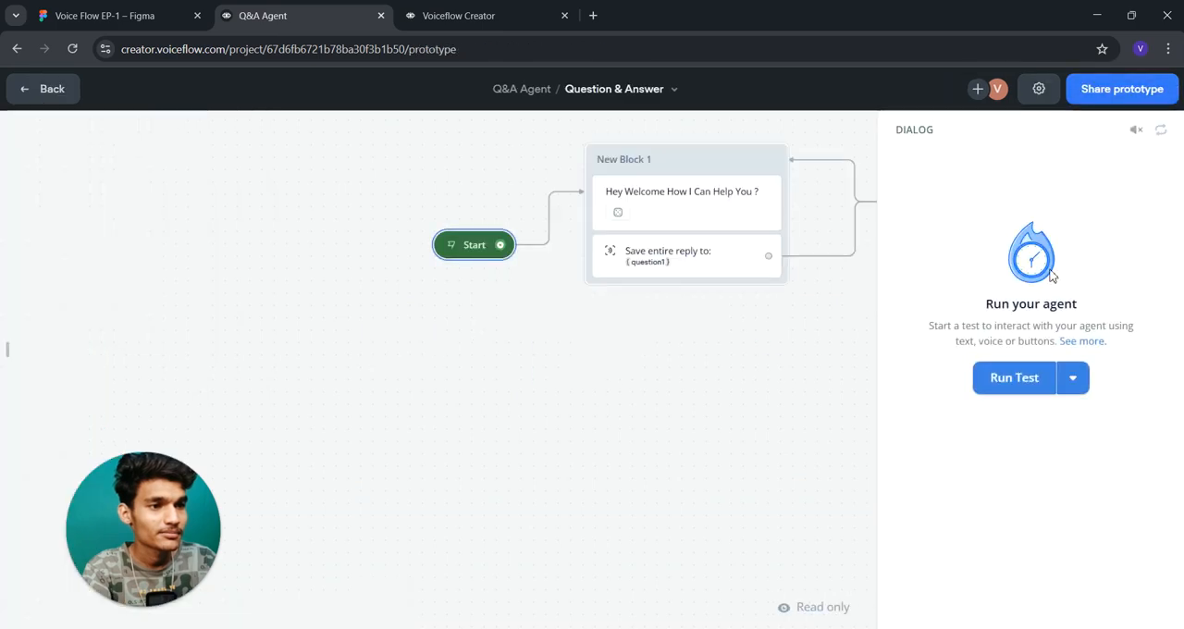
left_click(1014, 377)
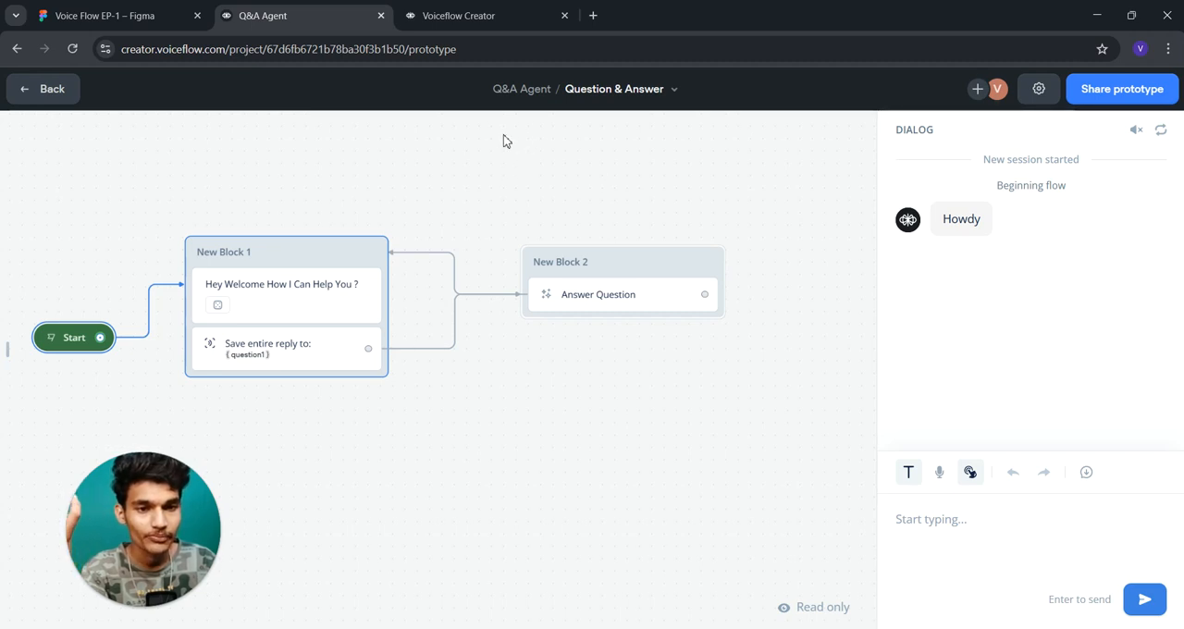
- Return to the canvas and examine the response variants of the welcome Message step, including the Howdy variant
left_click(42, 92)
left_click(340, 304)
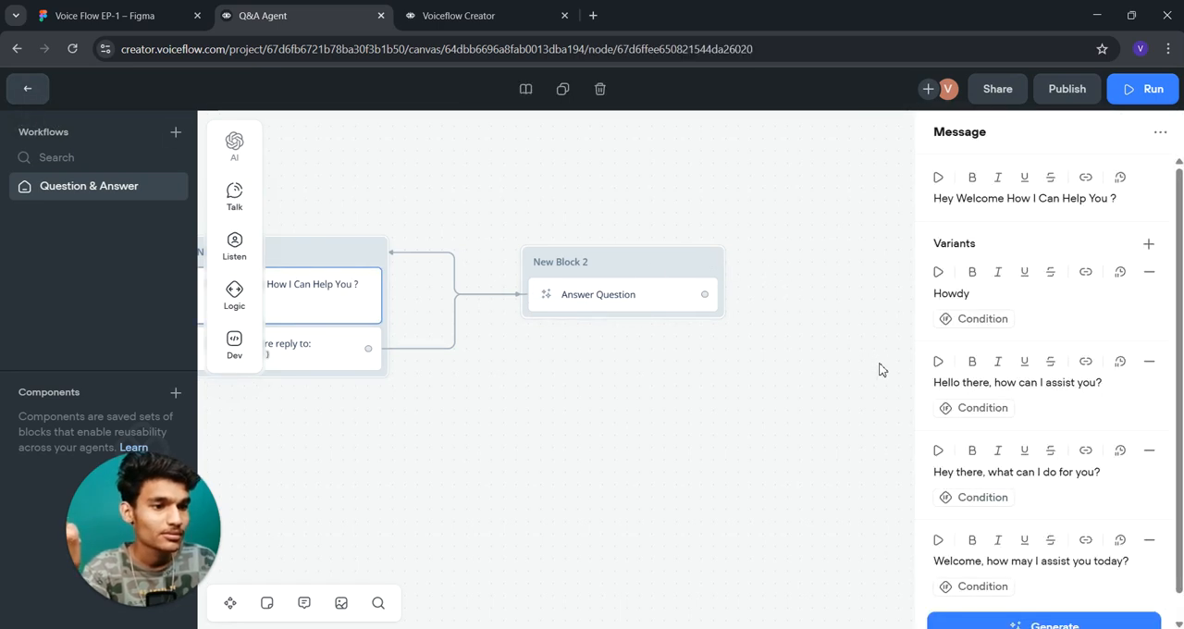
scroll(879, 370, "down", 1)
scroll(1012, 441, "down", 1)
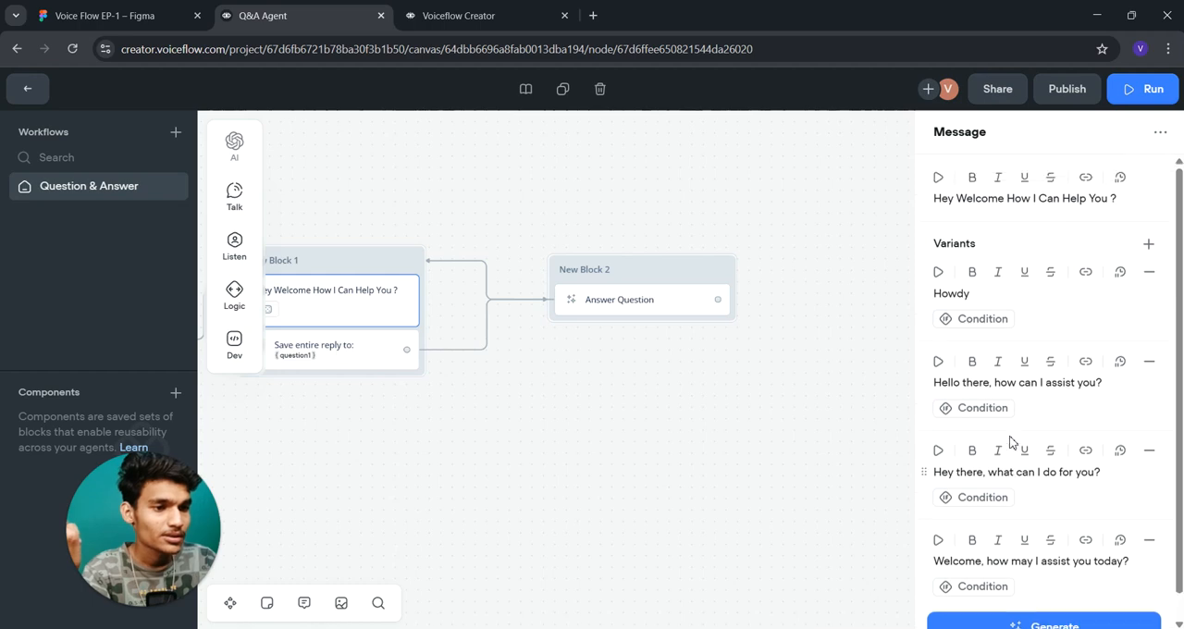
scroll(1012, 442, "up", 1)
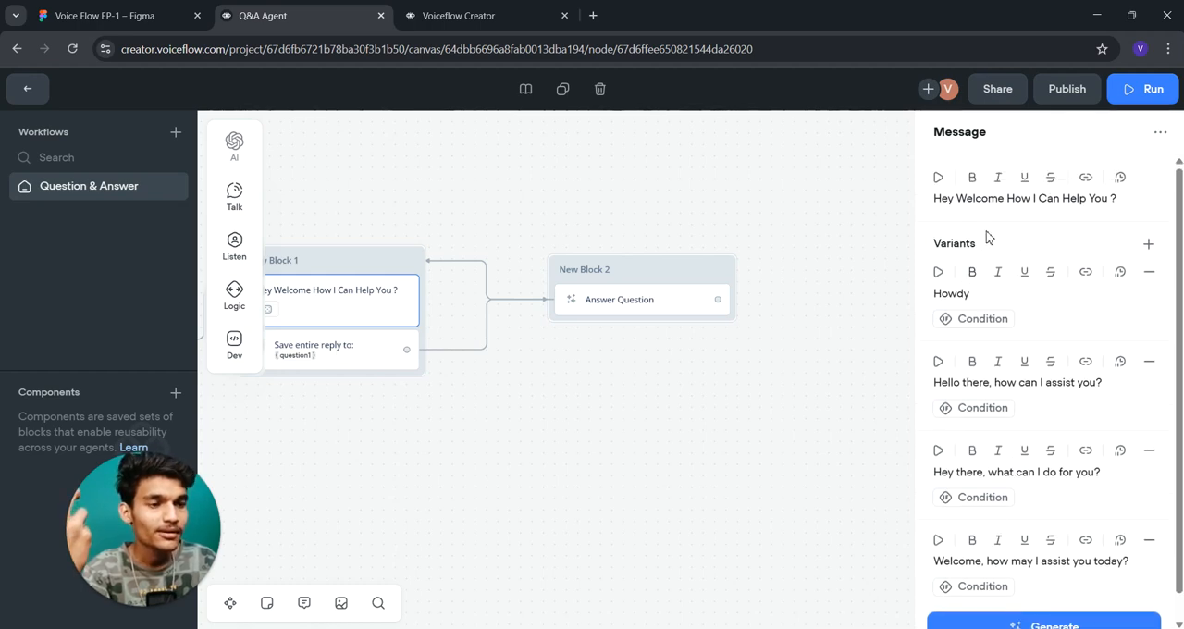
left_click_drag(983, 292, 920, 293)
left_click(981, 293)
left_click_drag(981, 293, 935, 289)
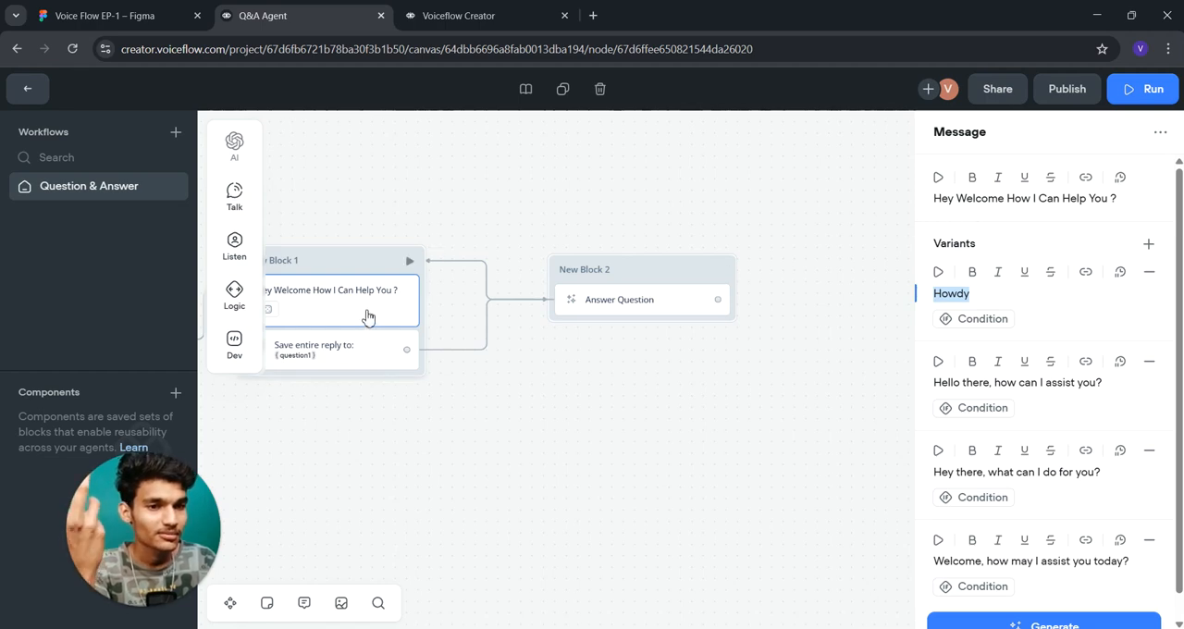
- Start a new prototype test of the agent and answer its greeting with "Nice"
left_click(1137, 95)
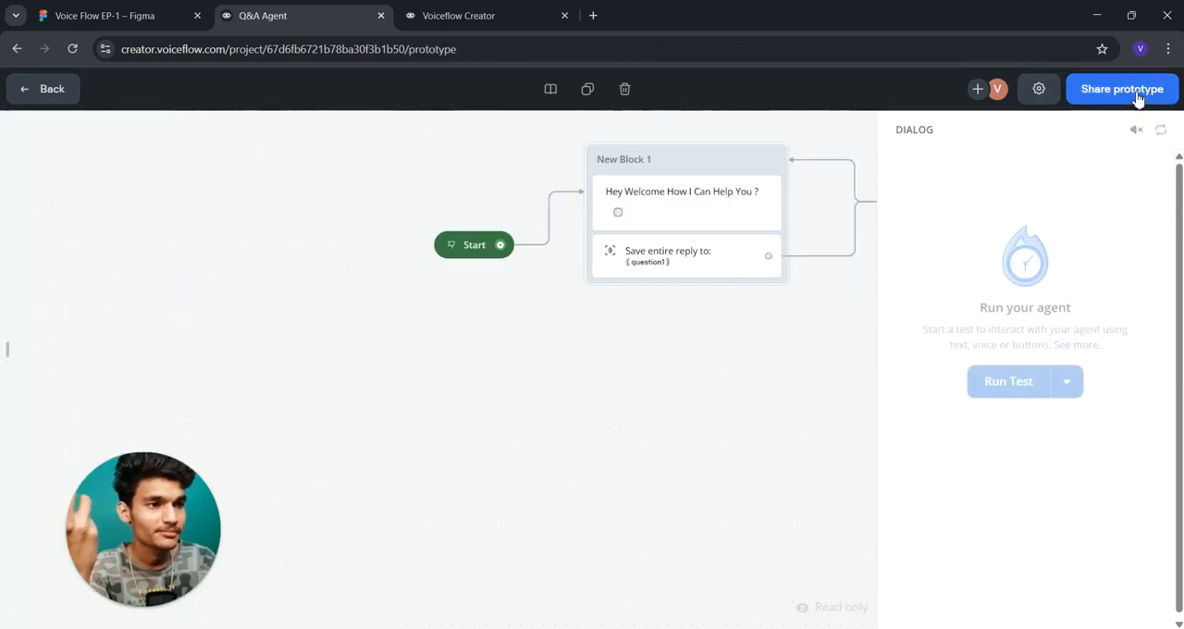
left_click_drag(737, 397, 539, 383)
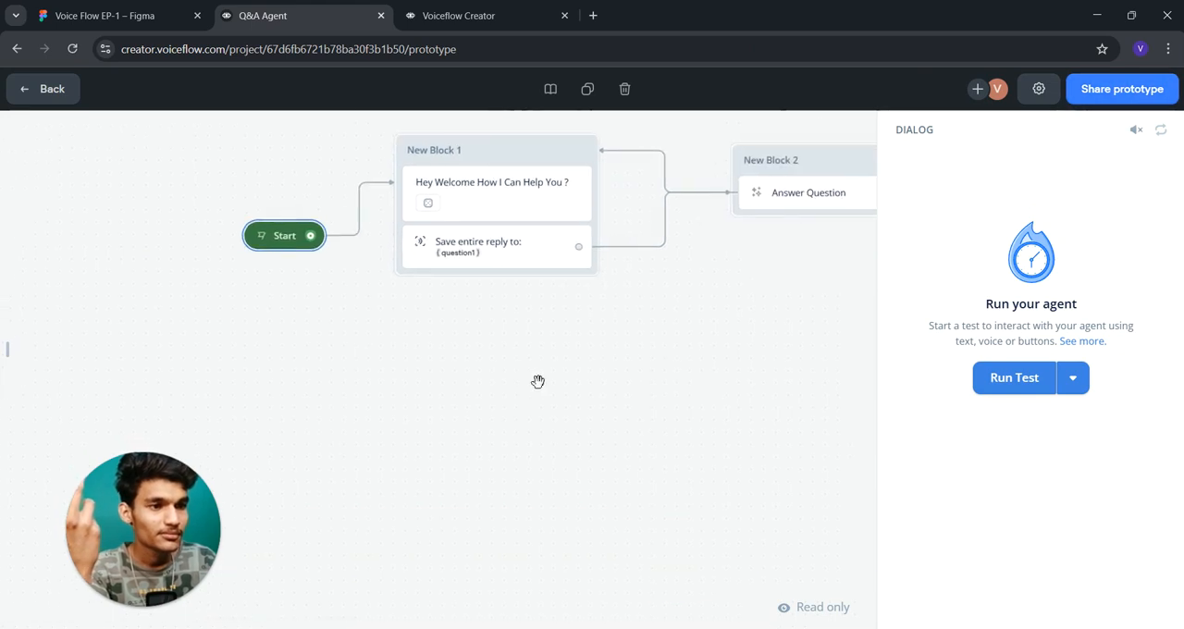
left_click(1018, 376)
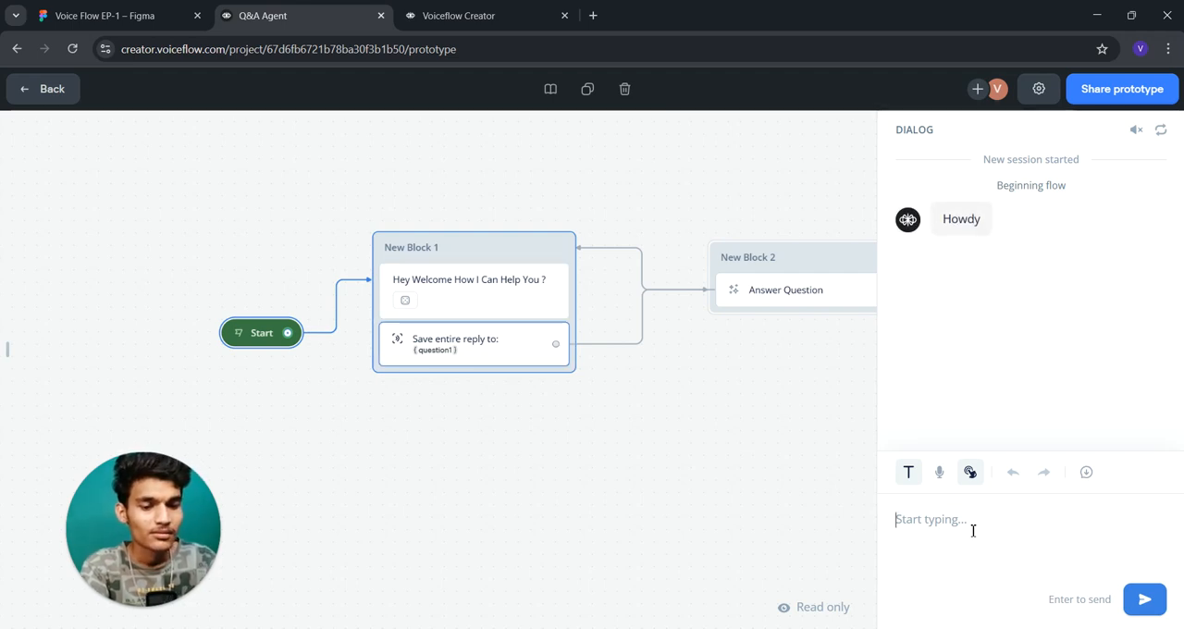
type("Nice")
key("Return")
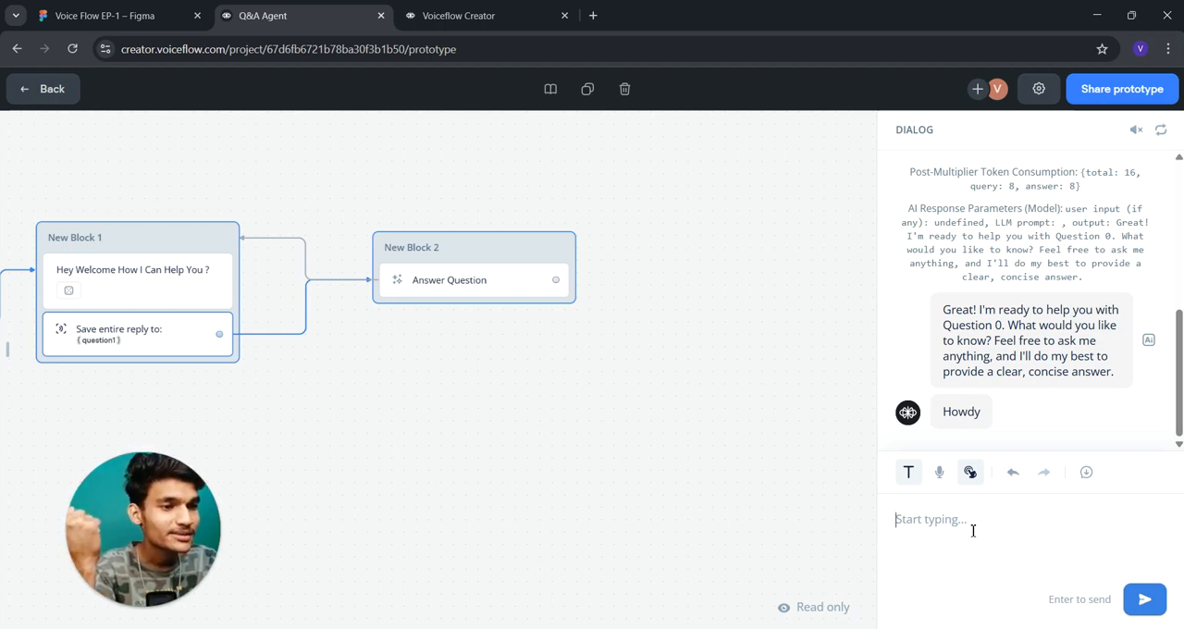
- Send the agent the question "hii What is car?" in the test dialog and check the path through the flow
left_click(973, 530)
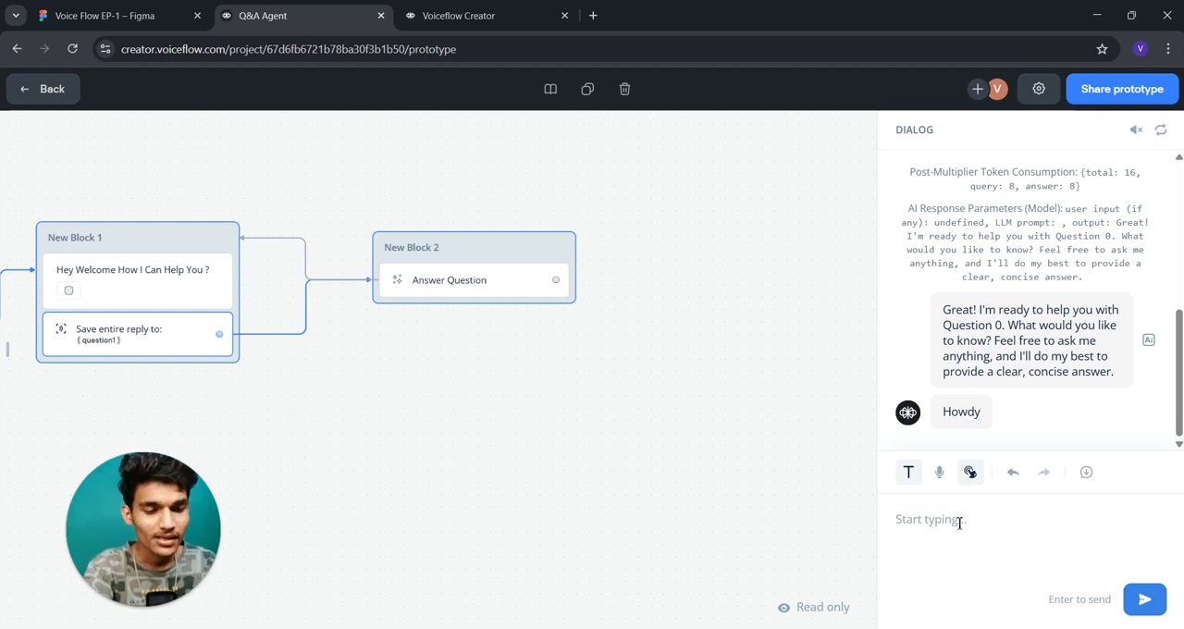
type("hii Wha")
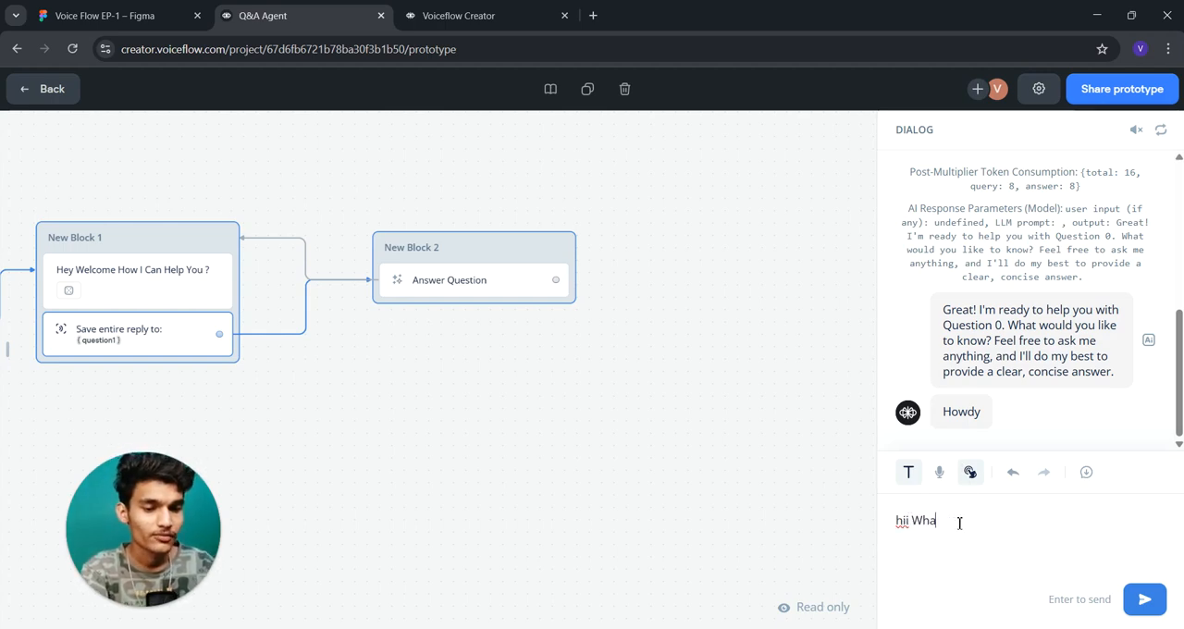
type("t is ")
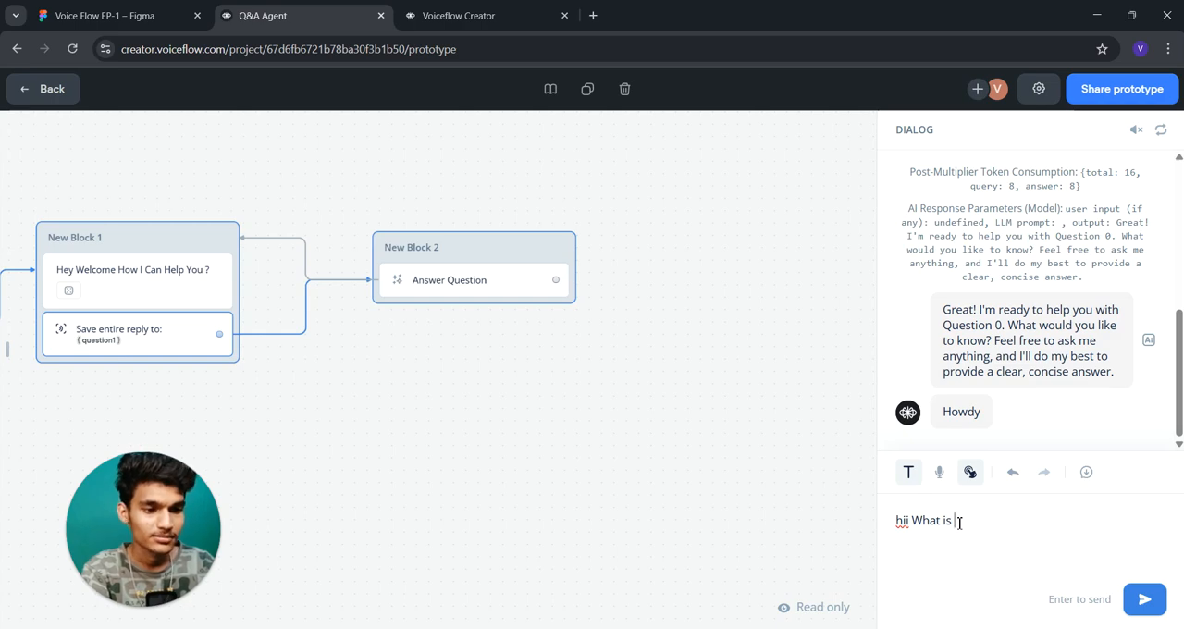
type("car?")
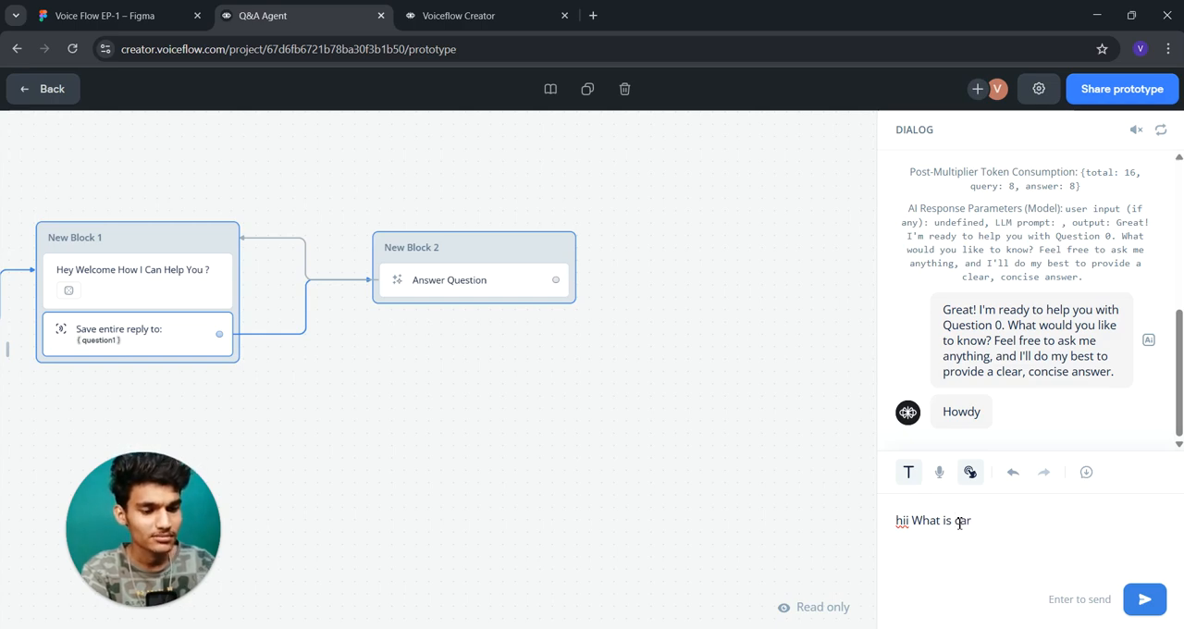
key("Return")
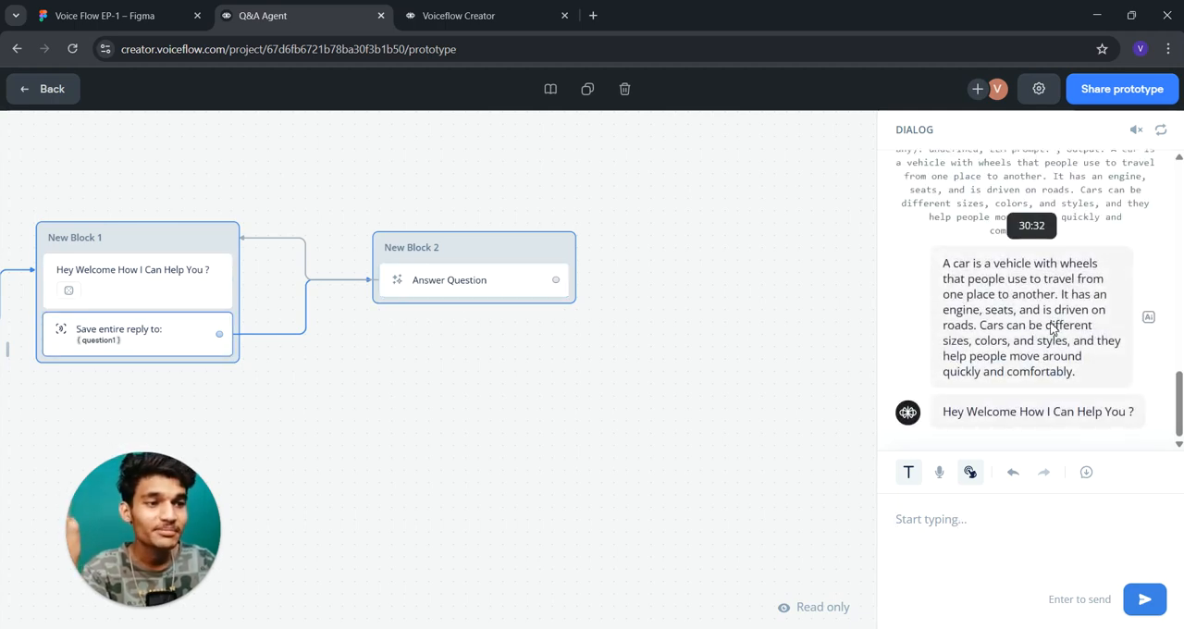
left_click_drag(453, 394, 626, 367)
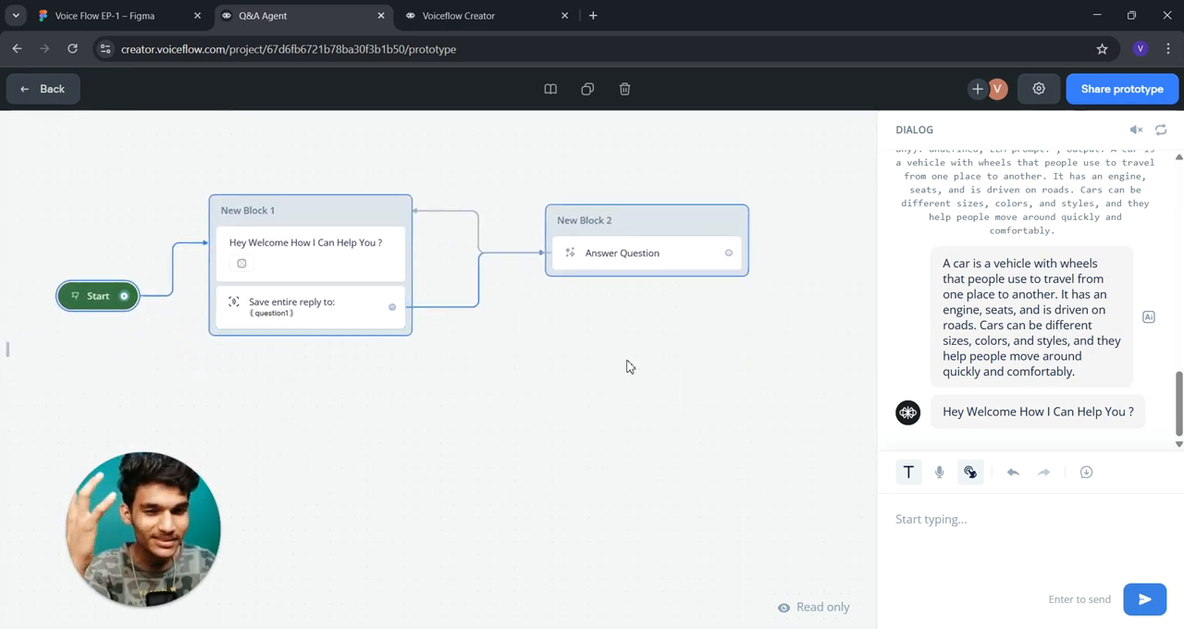
scroll(626, 367, "down", 2)
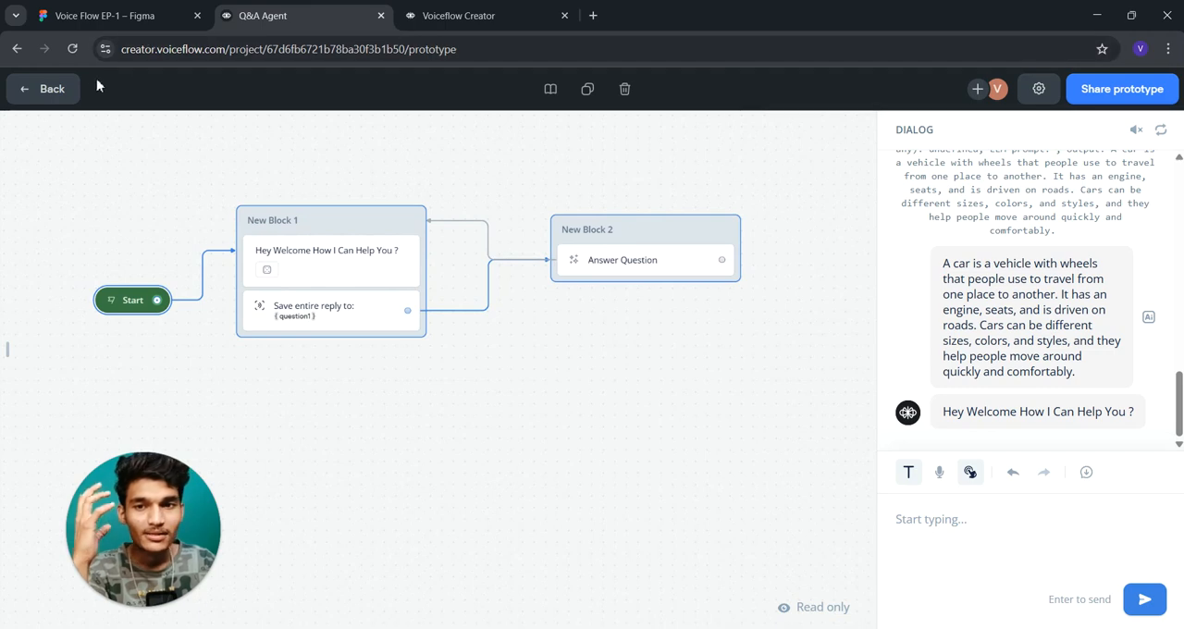
- Return to the canvas and shift New Block 1 and New Block 2 to rearrange the flow
left_click(51, 92)
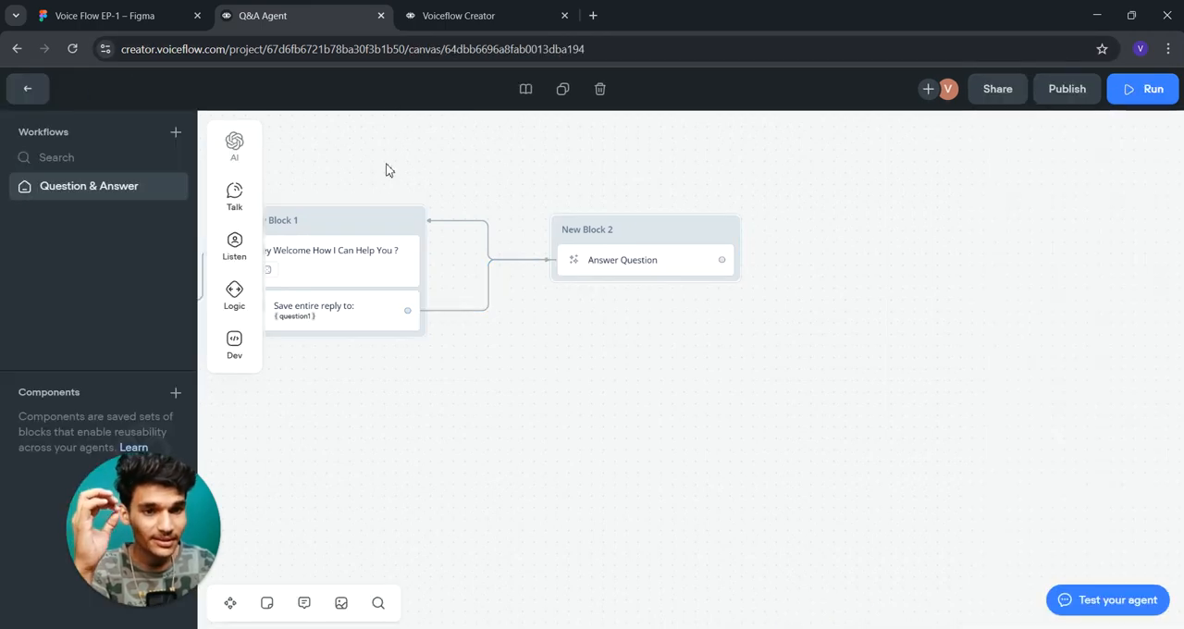
left_click_drag(364, 222, 454, 195)
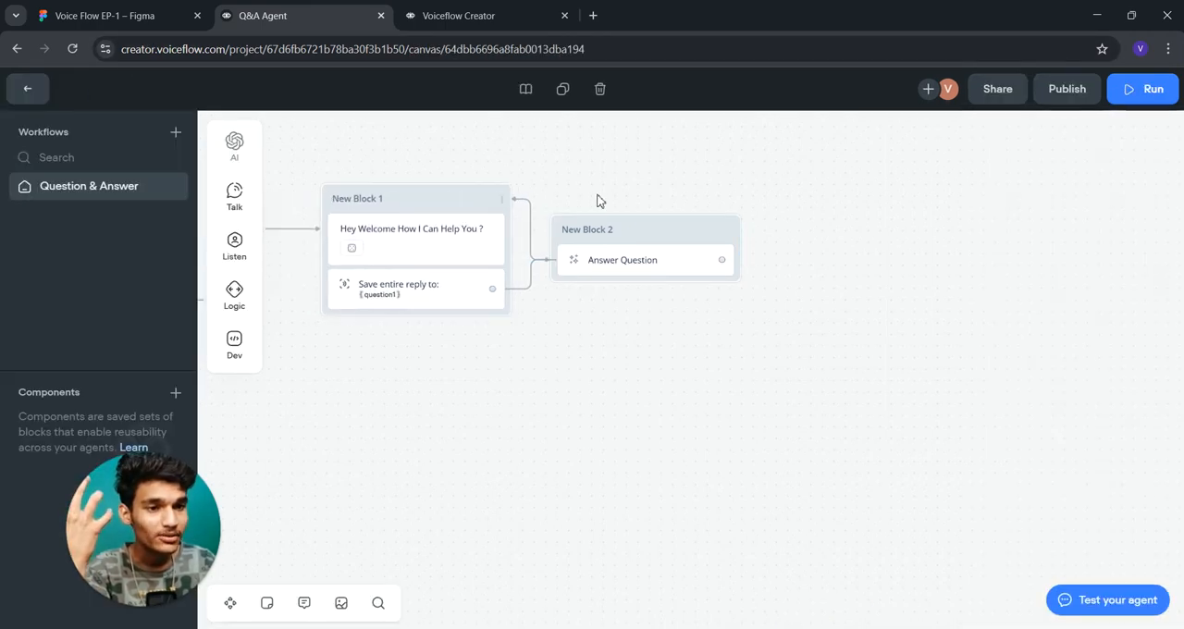
left_click_drag(659, 243, 726, 233)
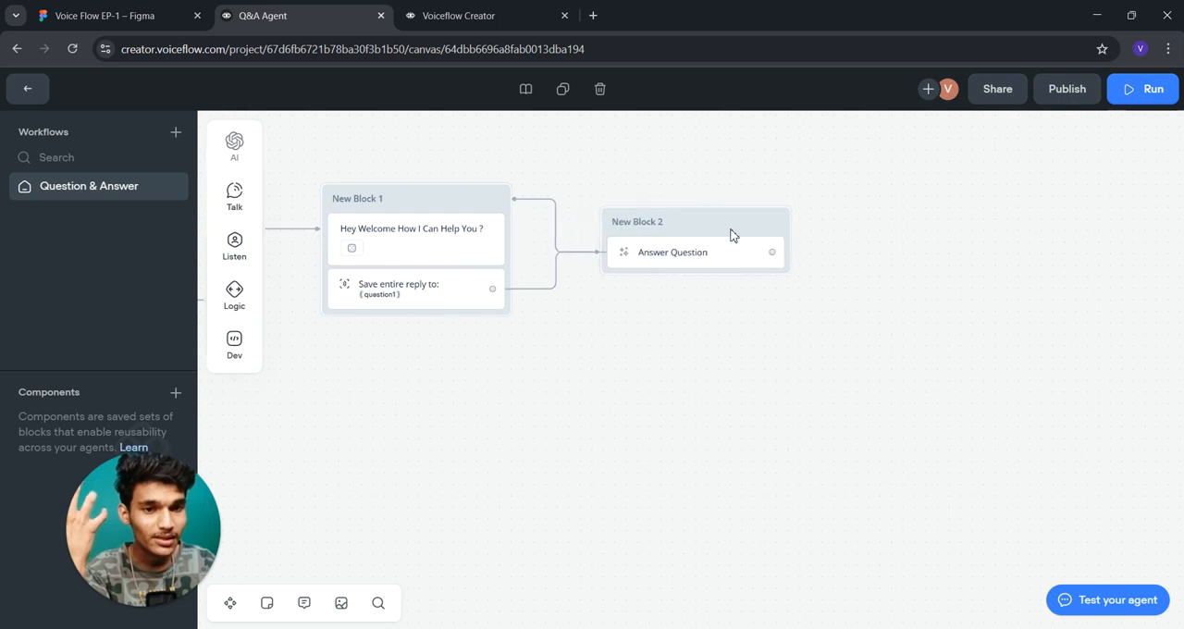
- Review the settings of the Capture step and the Answer Question prompt step
left_click(434, 284)
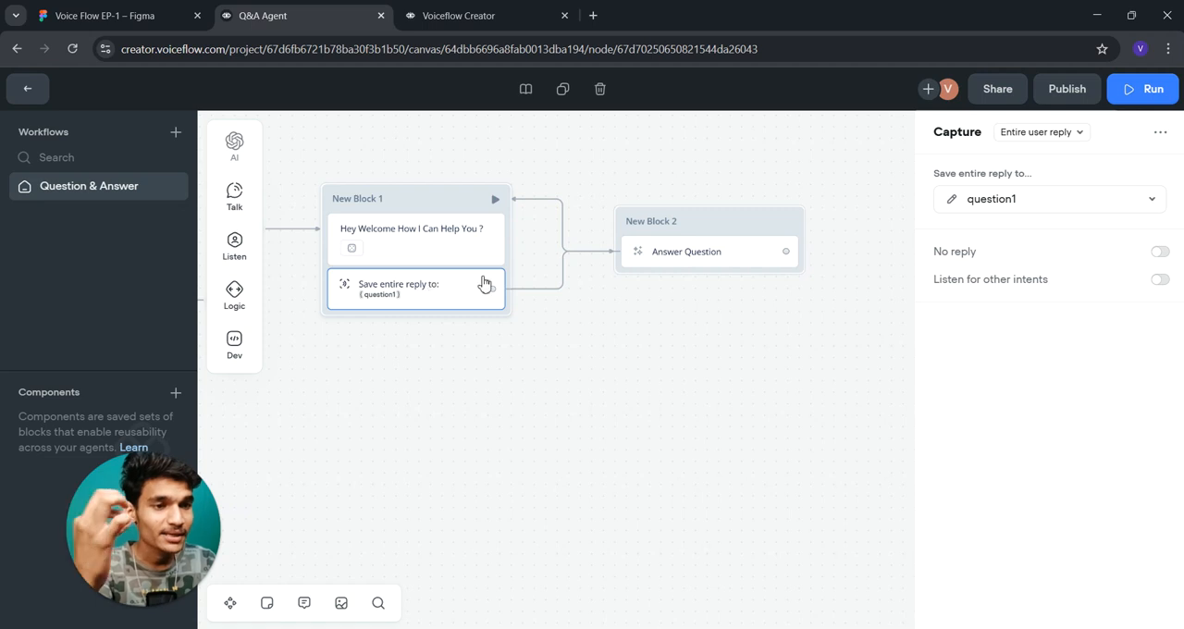
left_click(682, 251)
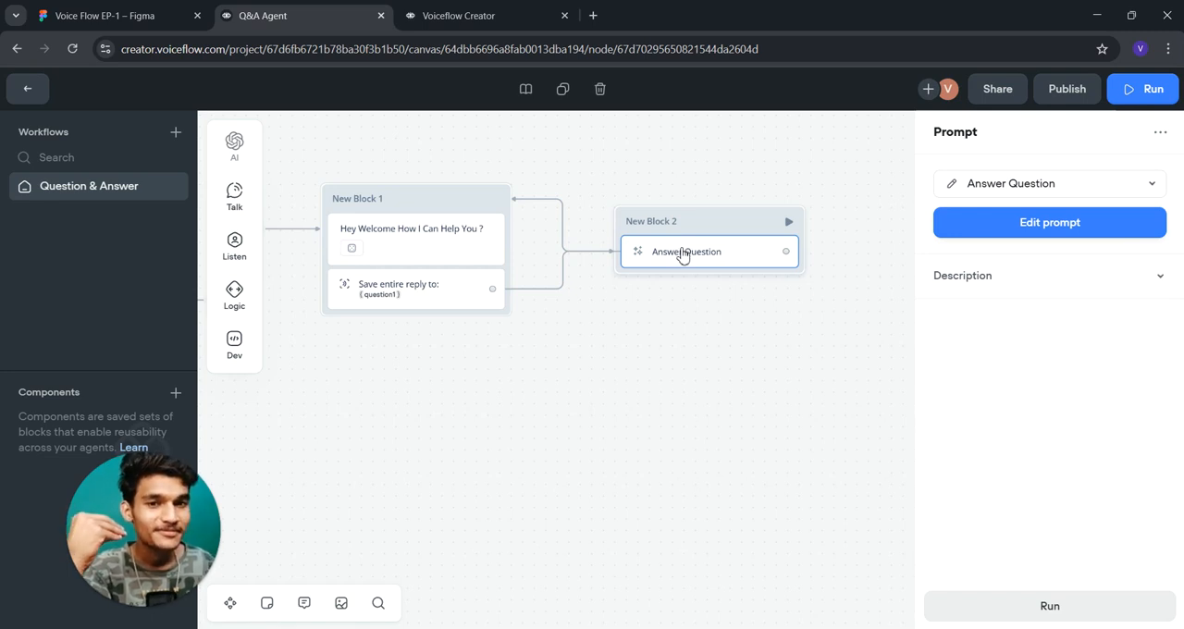
left_click_drag(542, 410, 639, 404)
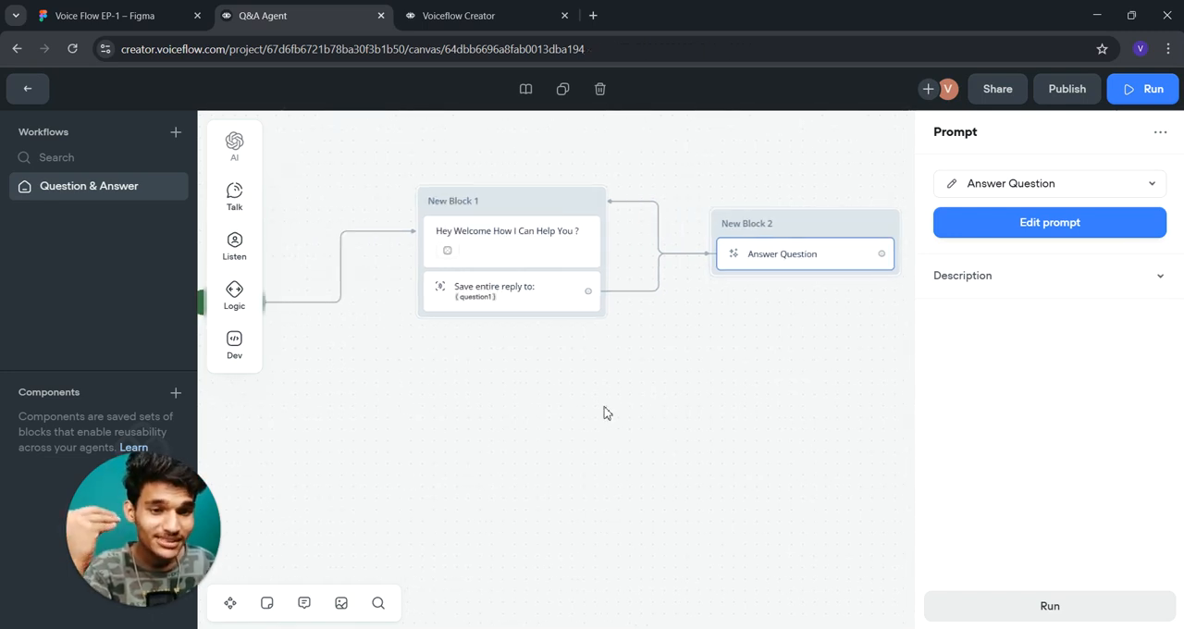
left_click(607, 412)
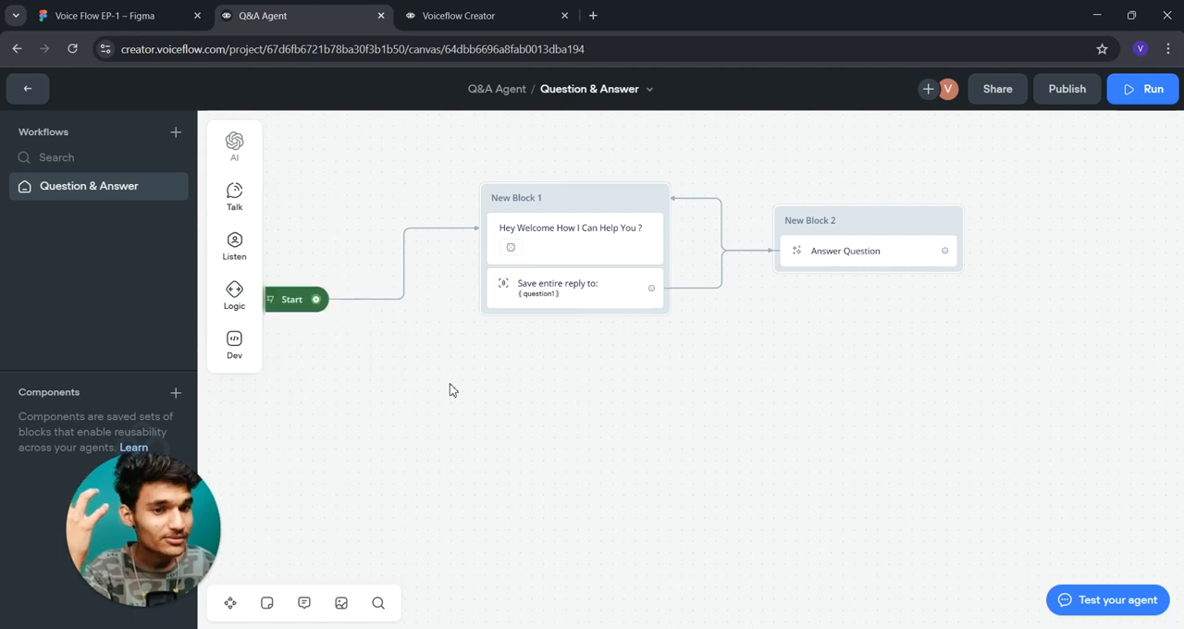
- Move the Start block up and closer to New Block 1
left_click_drag(288, 302, 376, 237)
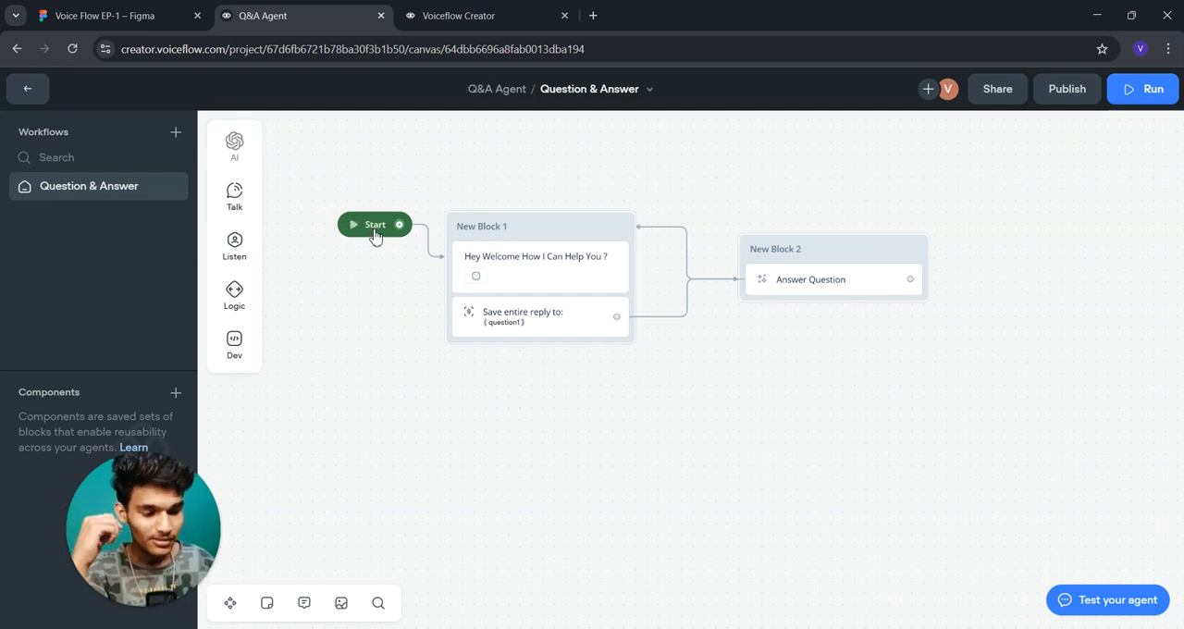